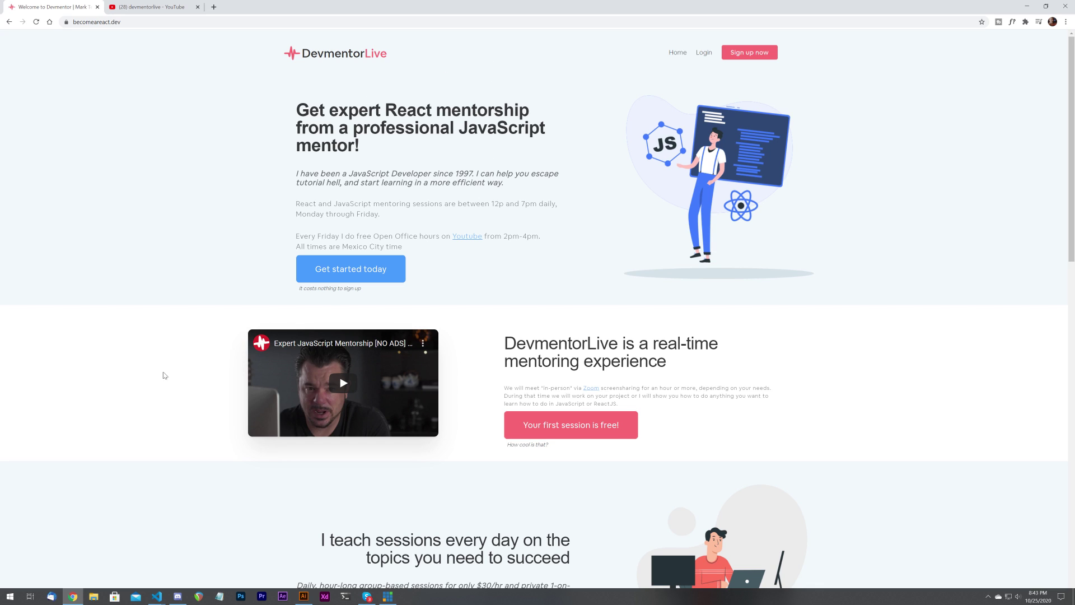
click(188, 594)
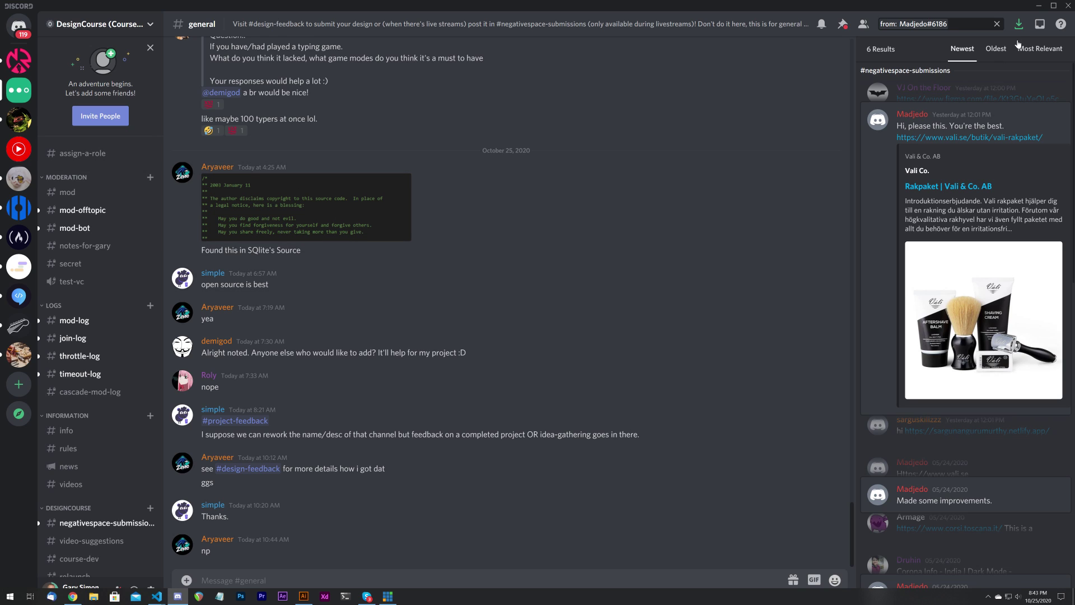
click(1039, 6)
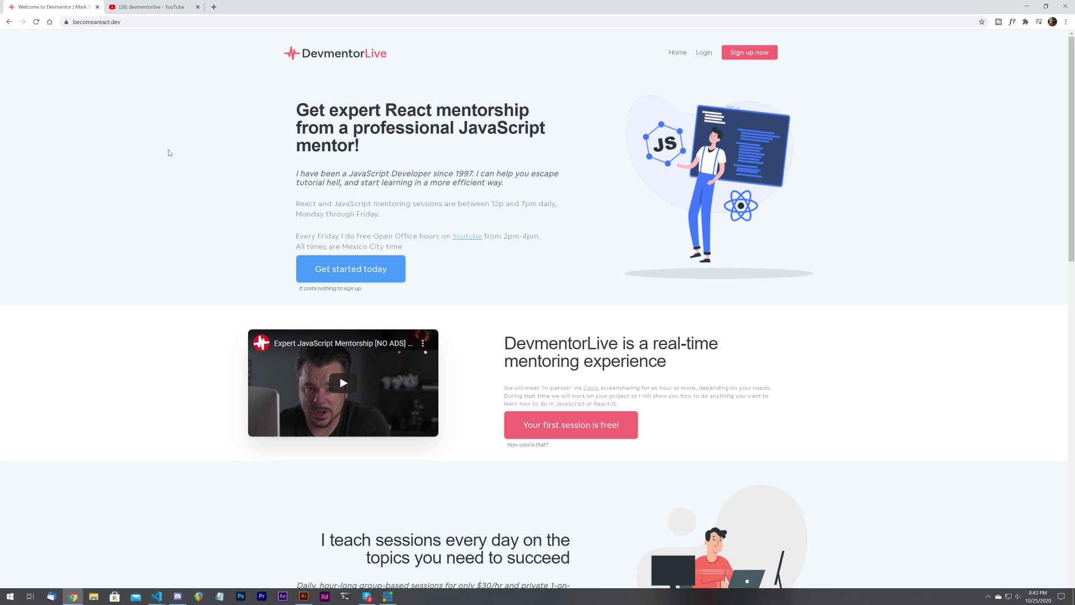
- Examine the DevmentorLive logo in the page header and the becomeareact.dev web address of the mentoring site
drag(187, 64, 885, 473)
click(903, 482)
drag(409, 53, 279, 46)
click(240, 45)
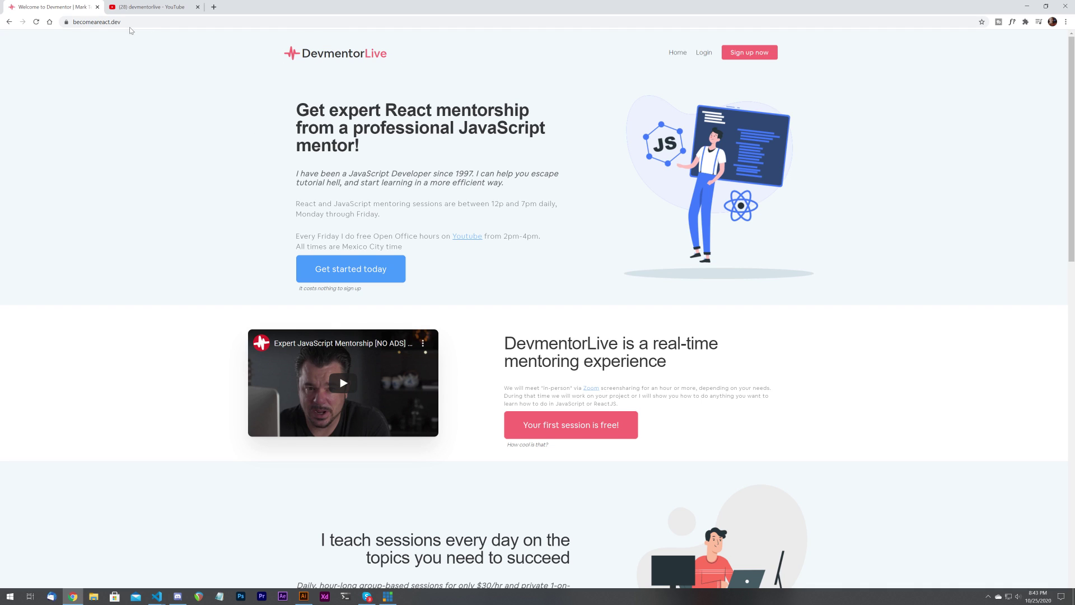
click(85, 22)
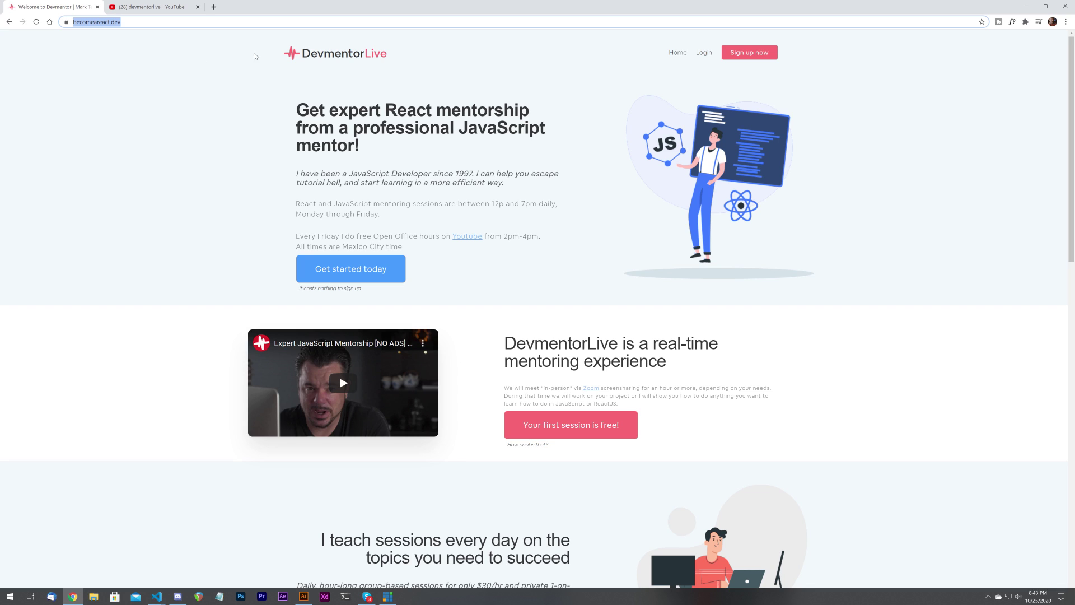
drag(409, 59, 284, 54)
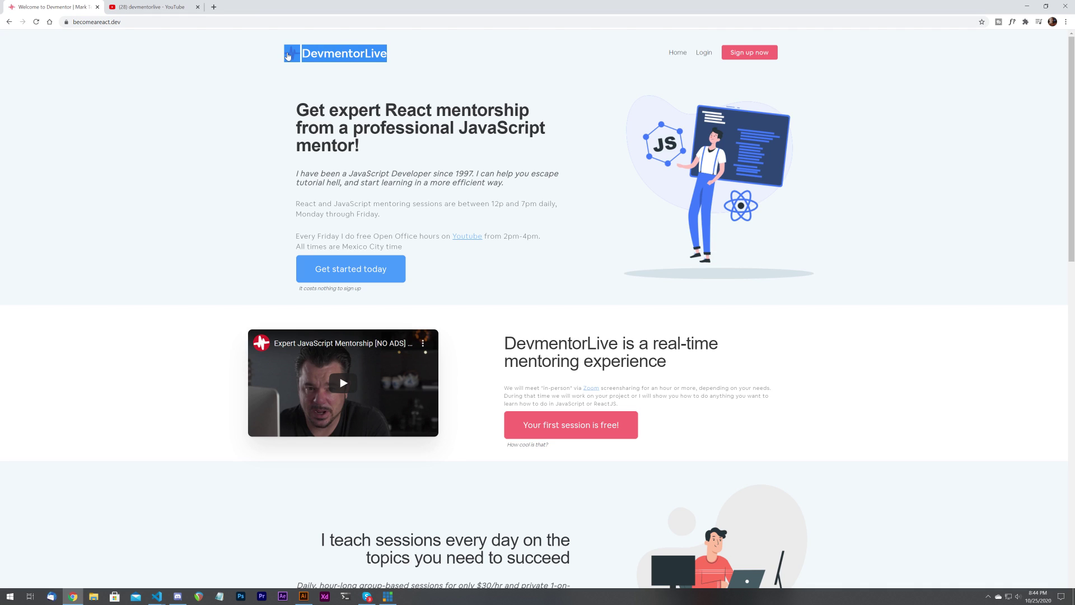
click(415, 55)
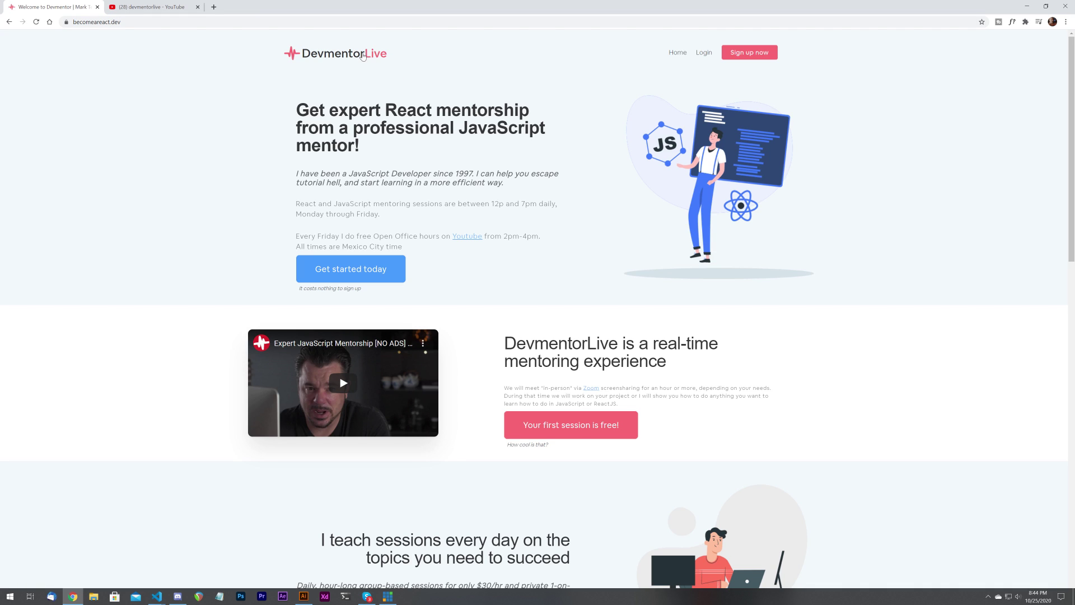
click(127, 21)
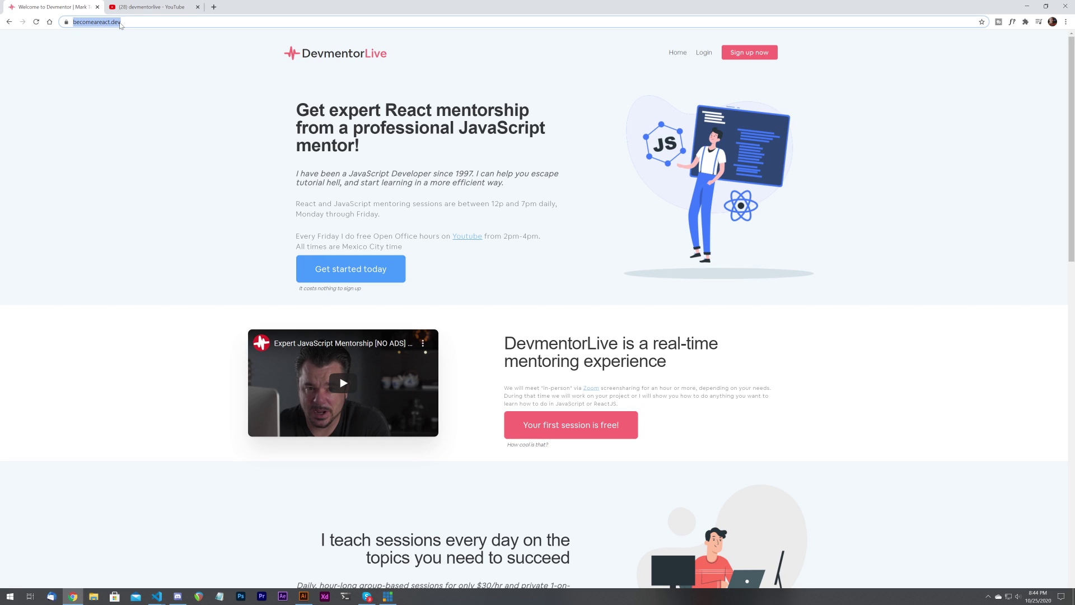
click(80, 22)
click(160, 84)
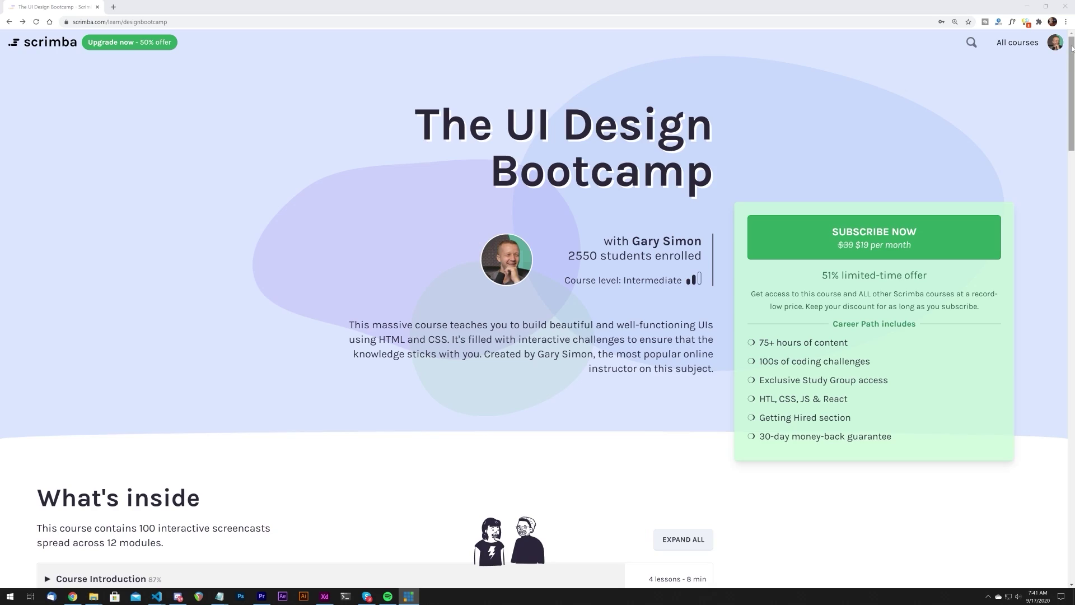
- Skim through the "Defining the HTML" lesson of The UI Design Bootcamp on Scrimba and return to the course
drag(1072, 48, 1069, 146)
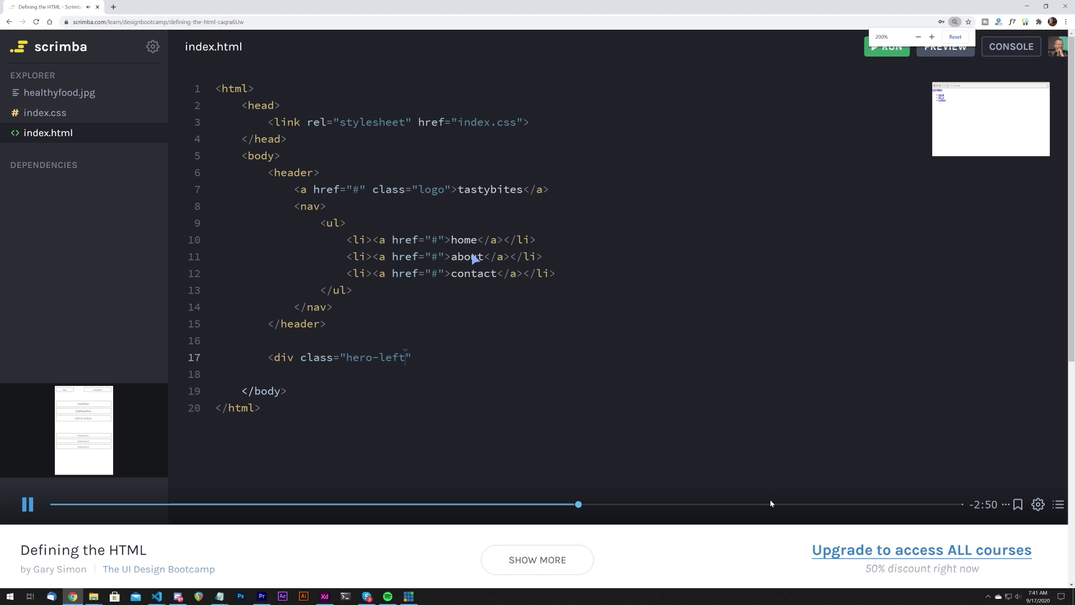
click(721, 504)
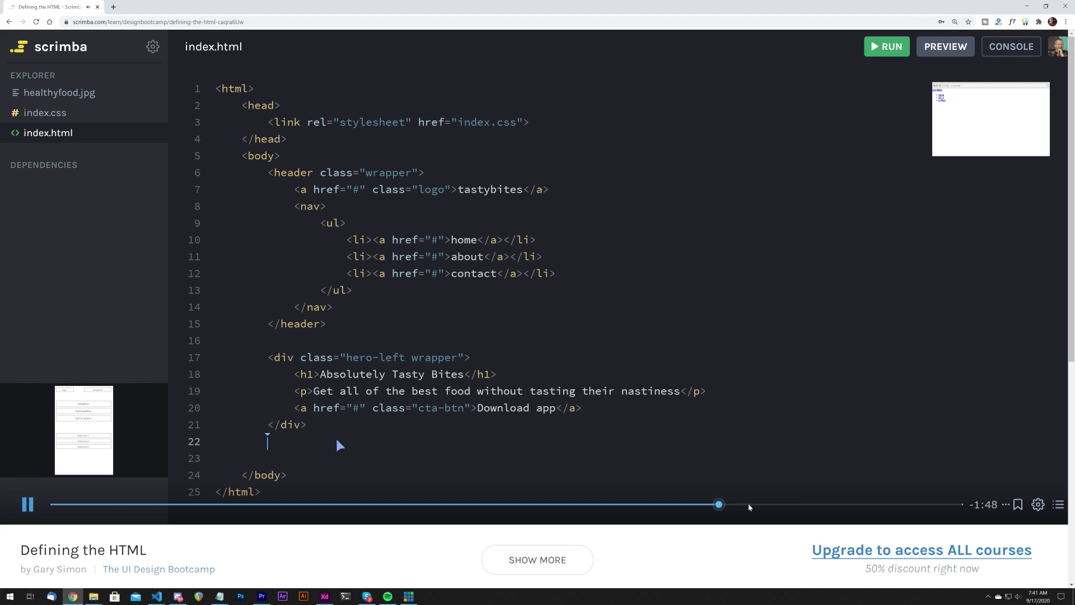
click(823, 505)
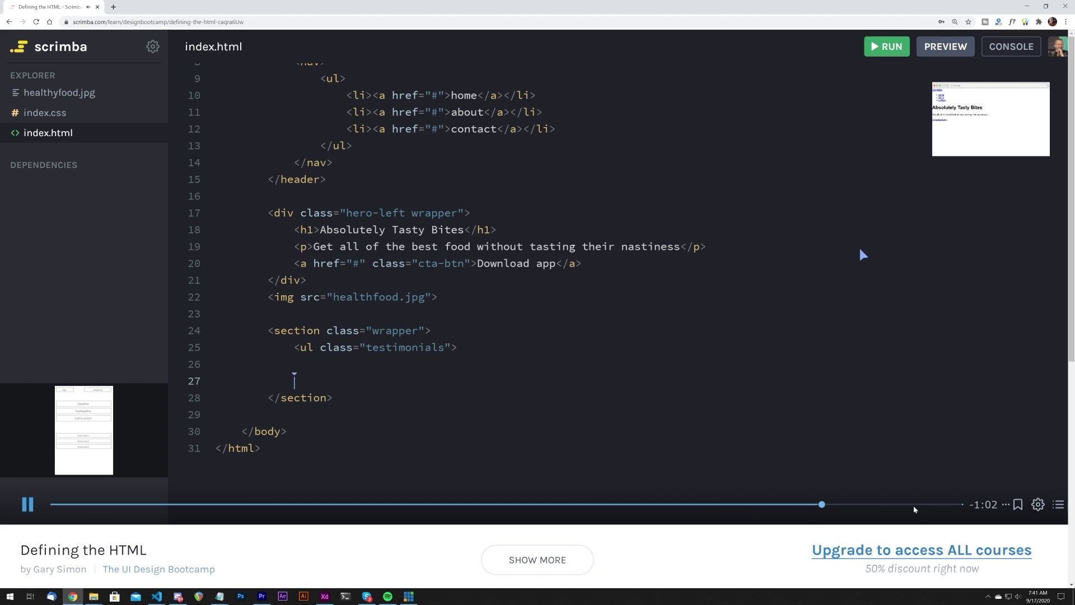
click(912, 505)
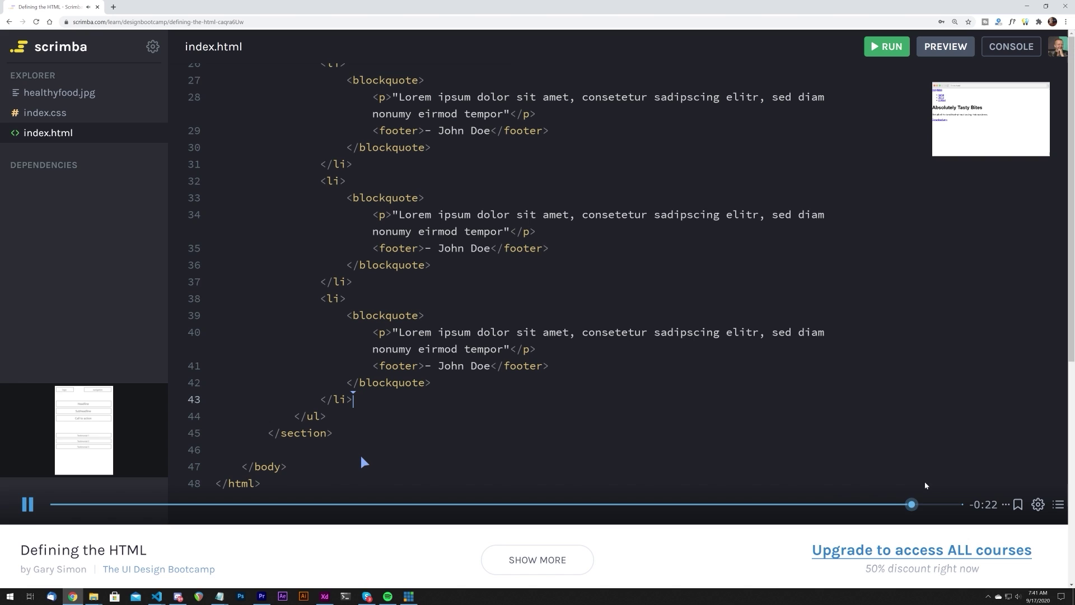
click(9, 22)
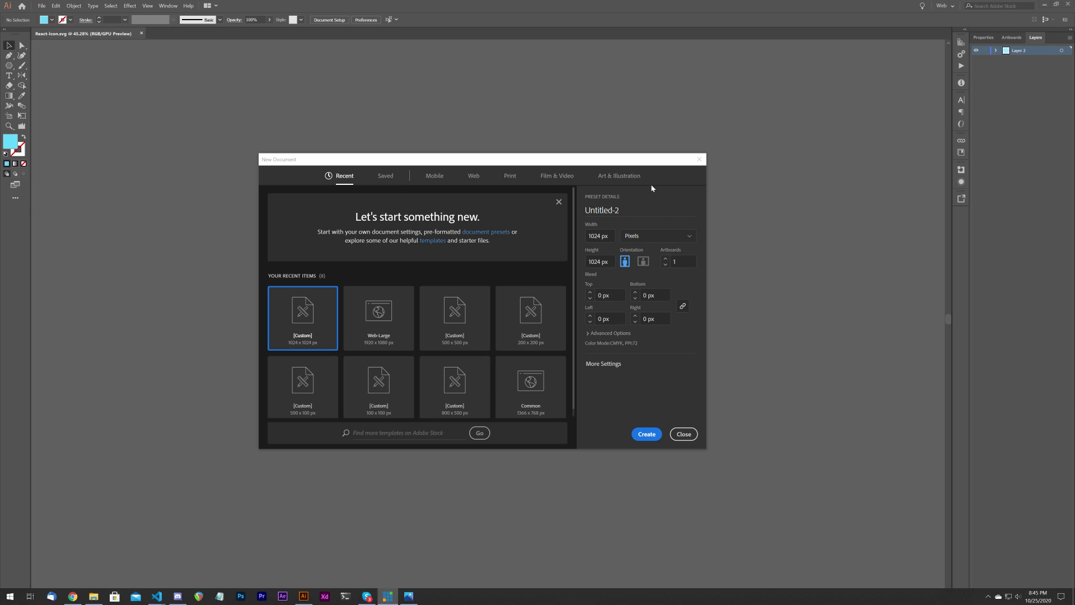
- Create a new 1024 x 1024 px document in Illustrator
mouse_move(516, 165)
mouse_down()
mouse_move(535, 156)
mouse_move(518, 163)
mouse_up()
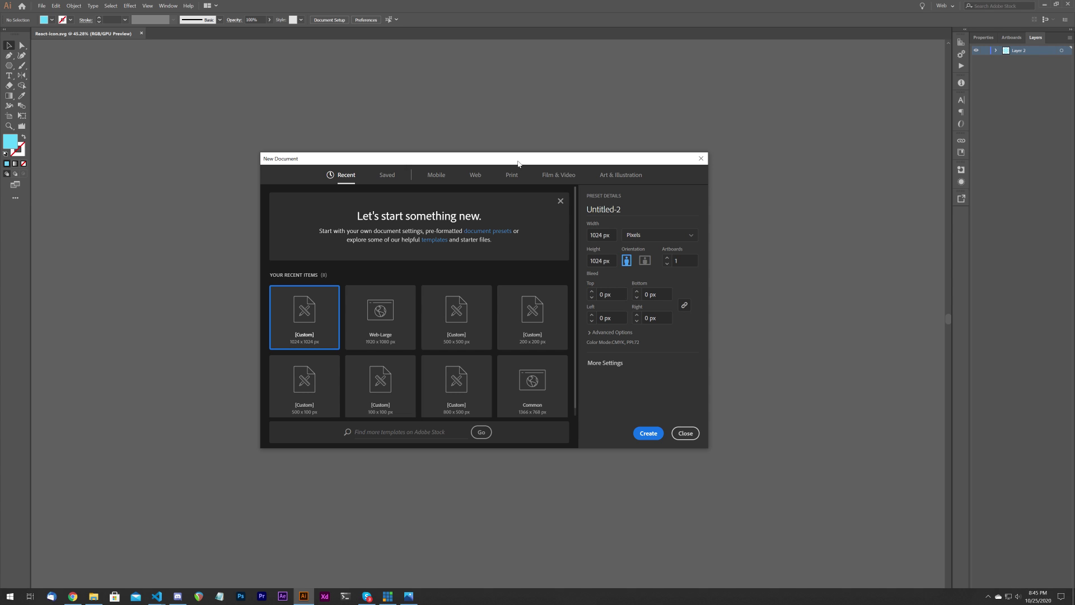
click(649, 434)
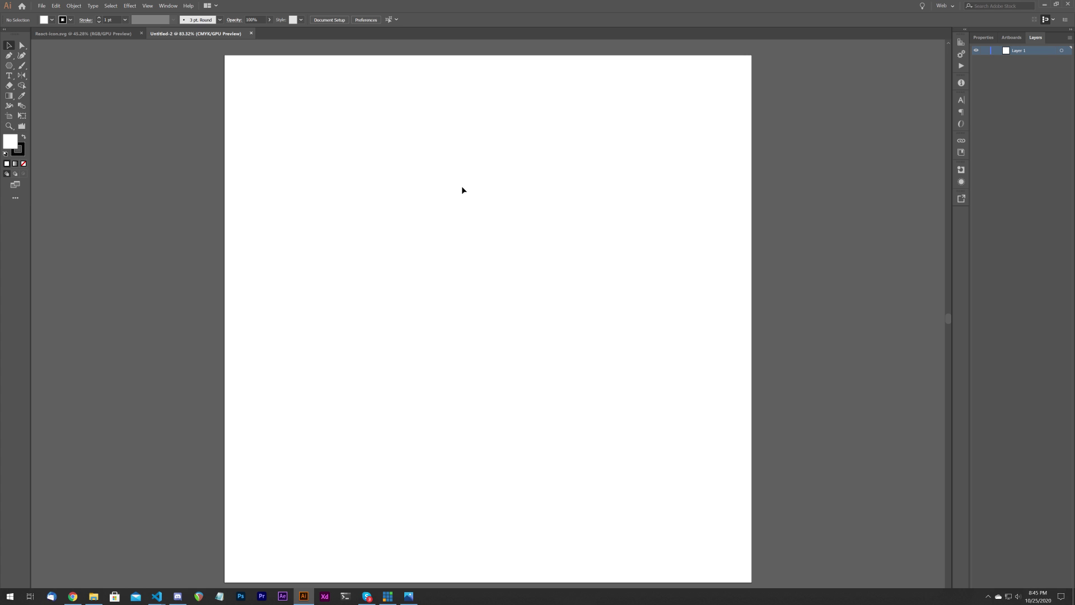
scroll(443, 203, down, 1)
scroll(518, 216, right, 1)
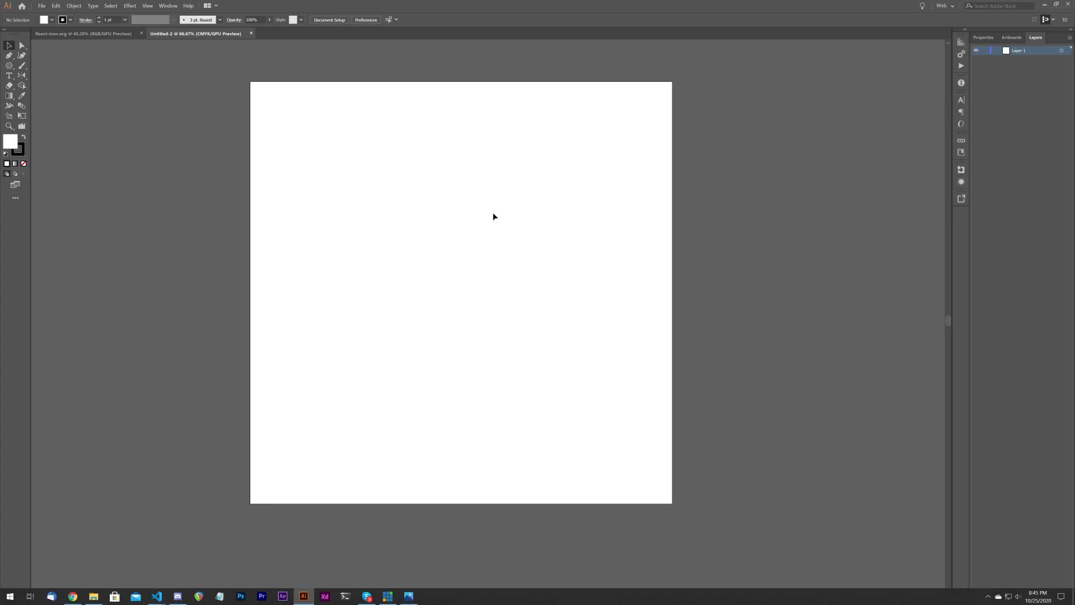
drag(458, 204, 474, 210)
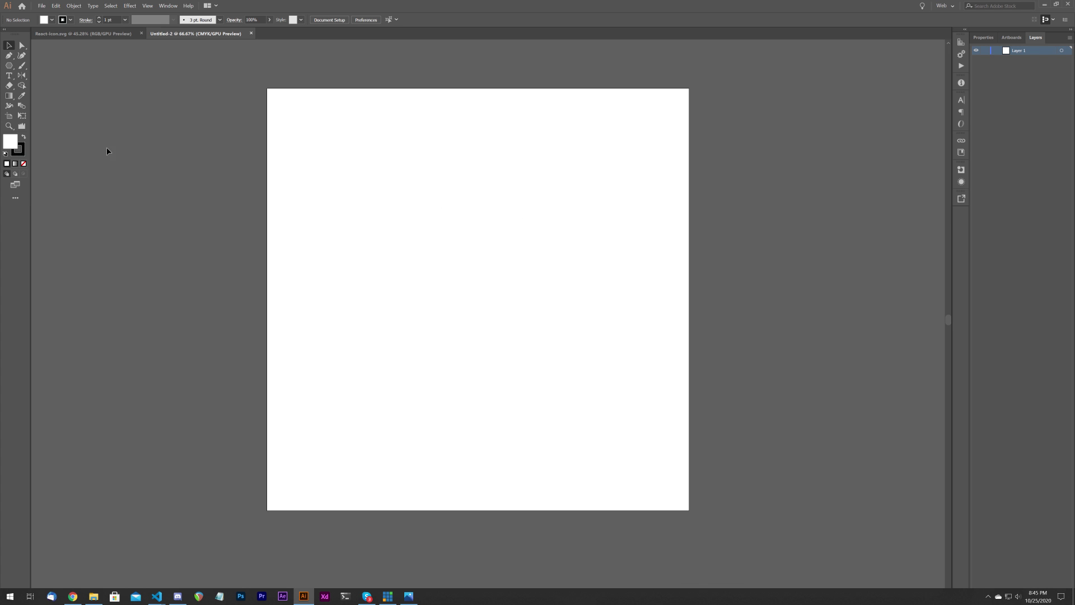
- Widen the artboard evenly on both sides until it is about one and a half times as wide as it is high
click(9, 117)
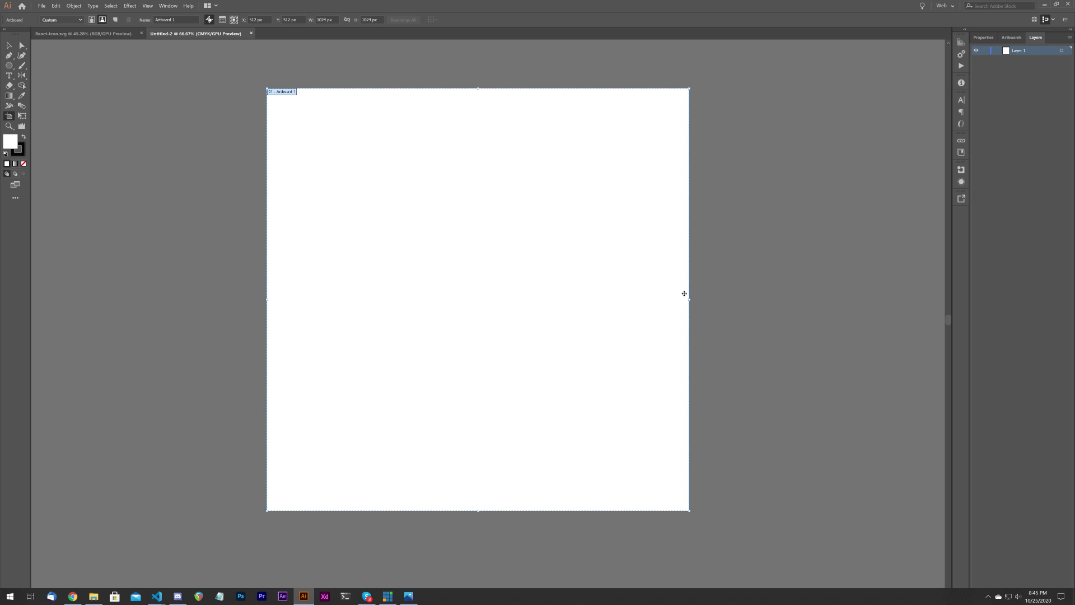
drag(689, 299, 879, 299)
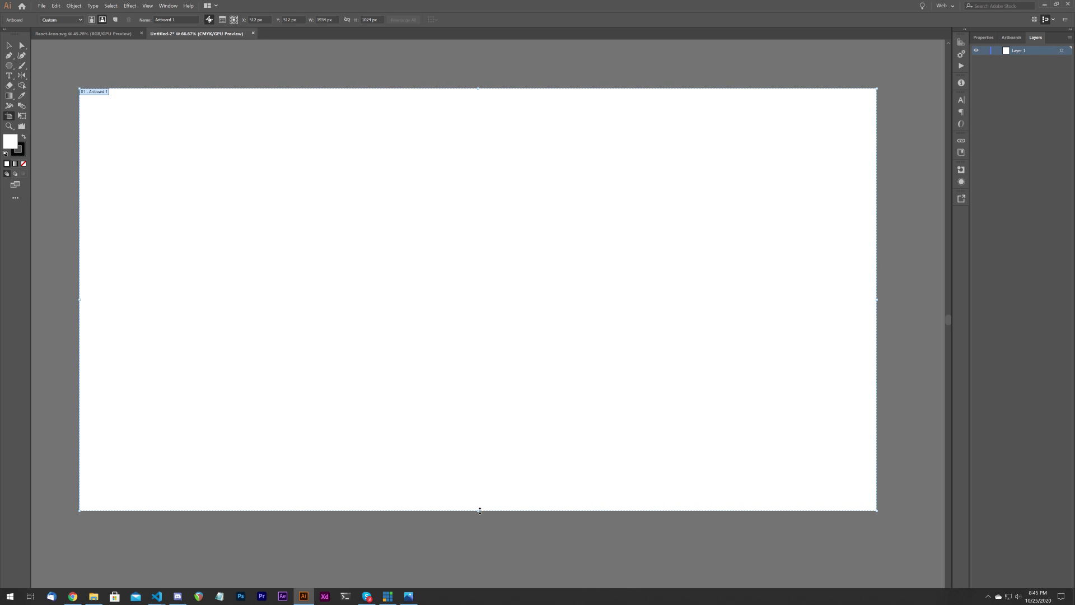
click(9, 47)
scroll(101, 129, up, 1)
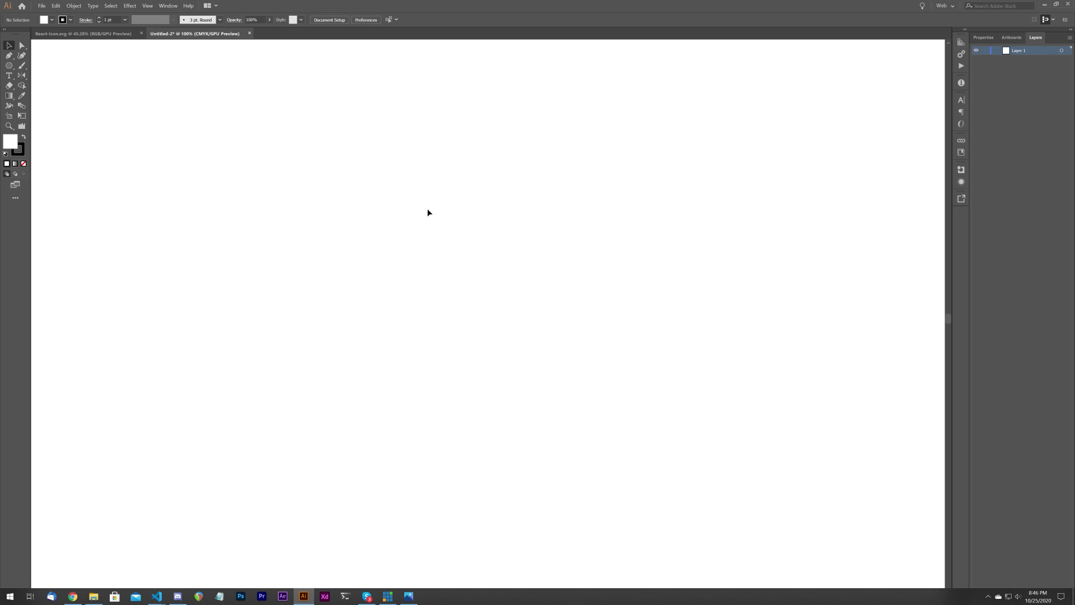
scroll(536, 202, down, 1)
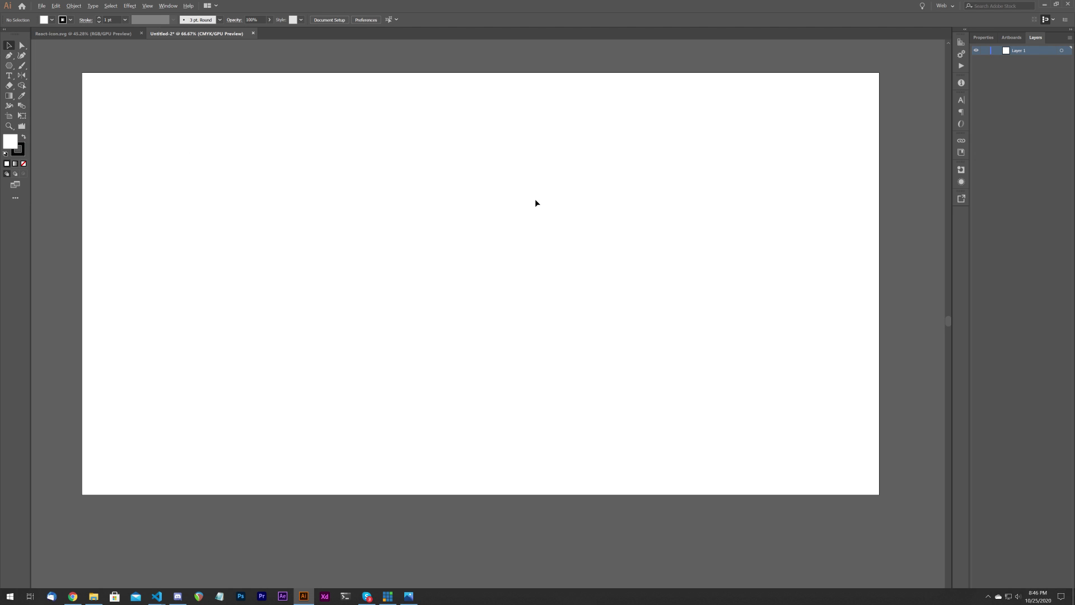
key(alt)
click(9, 116)
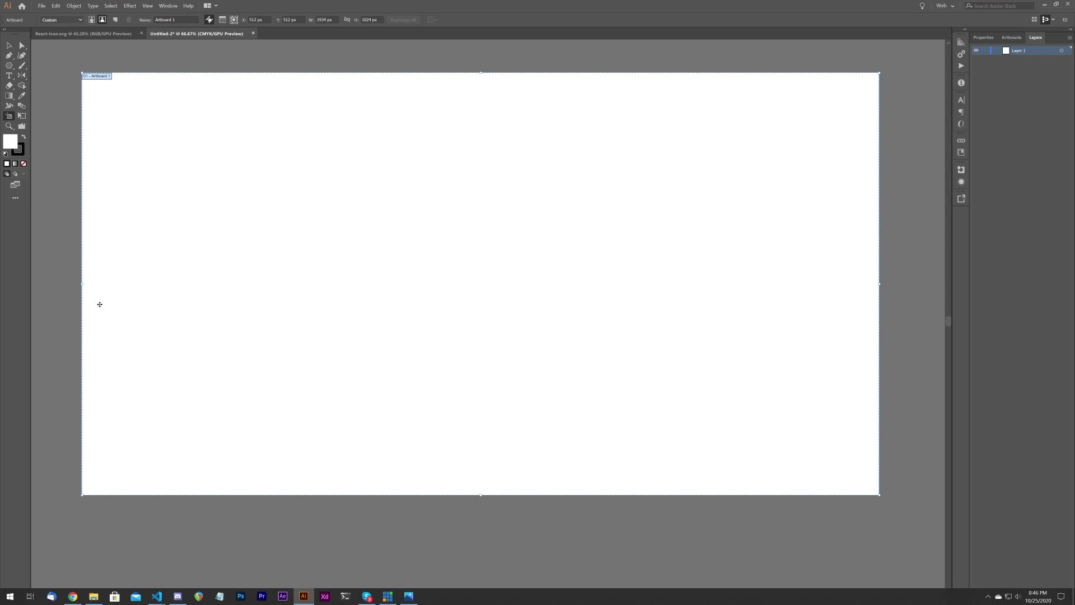
drag(82, 284, 160, 283)
click(9, 47)
key(ctrl+1)
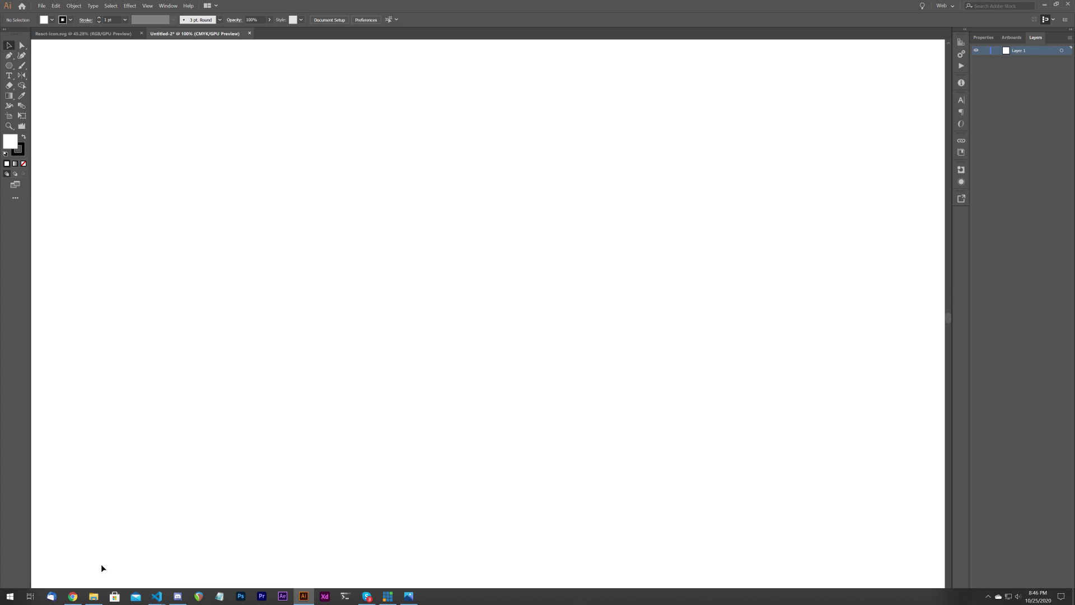
- Switch to Chrome to check the becomeareact.dev address once more, and return to Illustrator
click(73, 596)
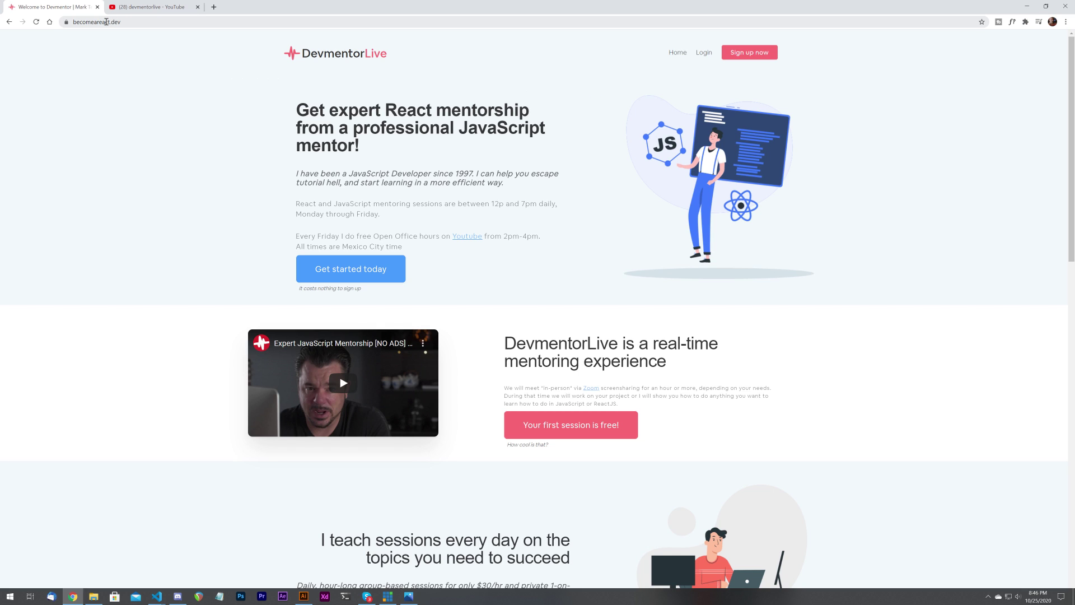
click(1027, 8)
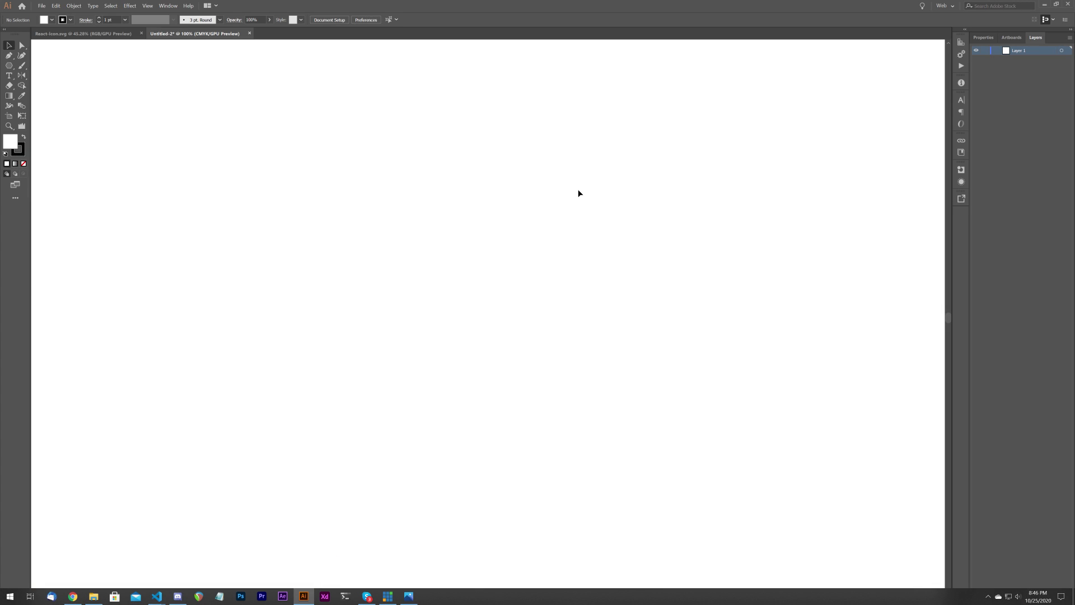
key(alt+Tab)
- Copy the grouped blue React icon from the icon's SVG document and paste it into the new Untitled-2 document
click(84, 34)
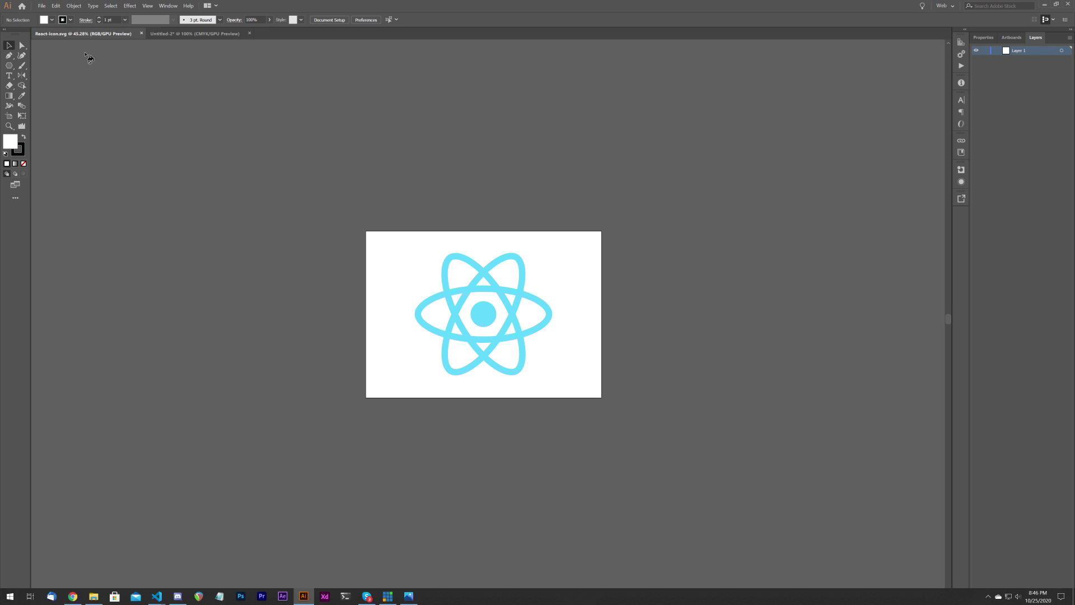
click(485, 298)
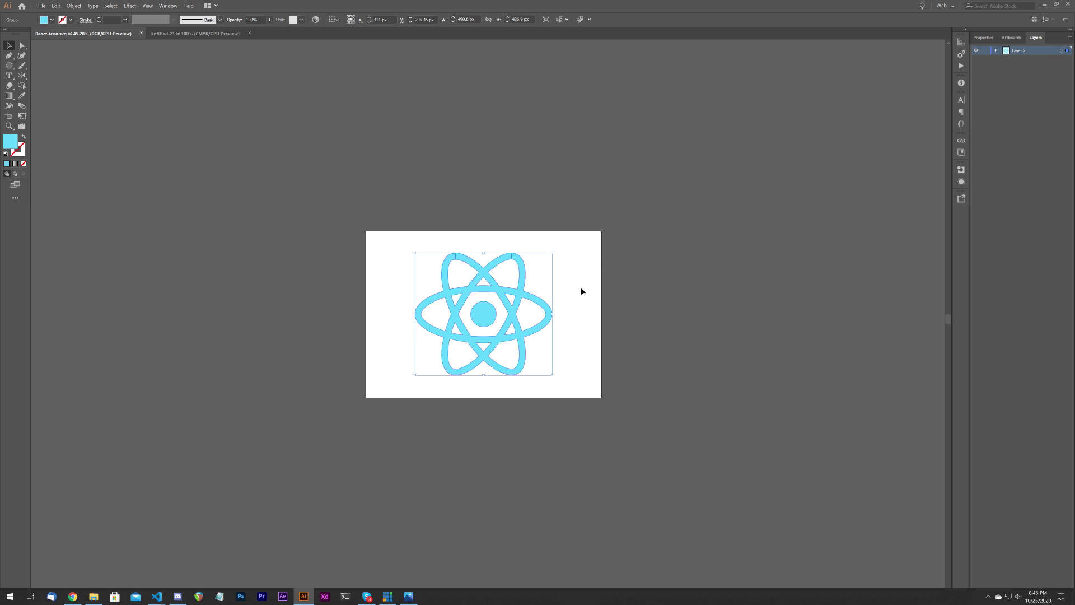
key(a)
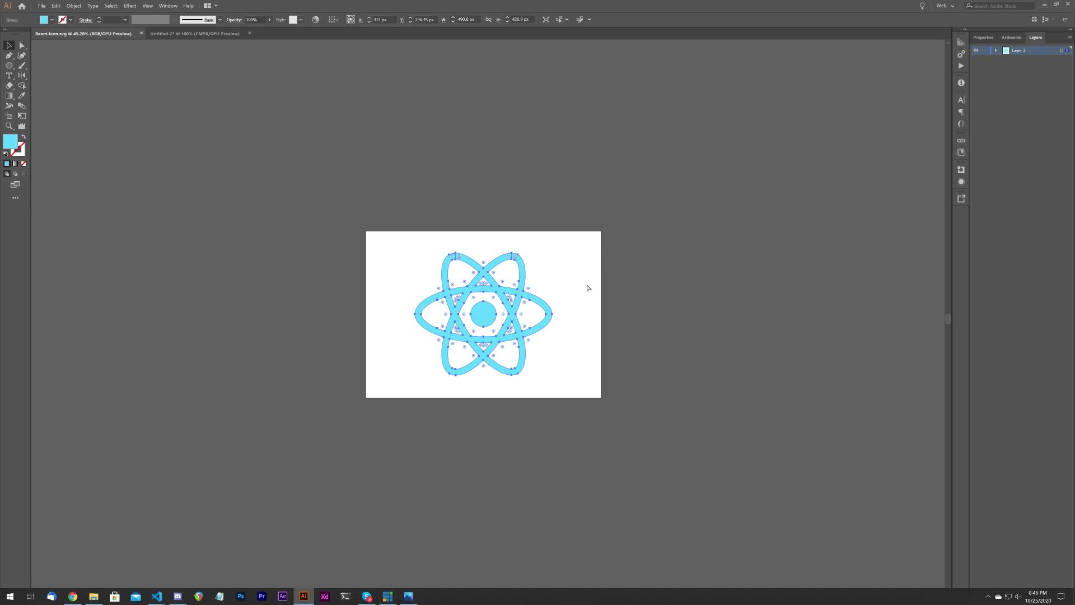
key(v)
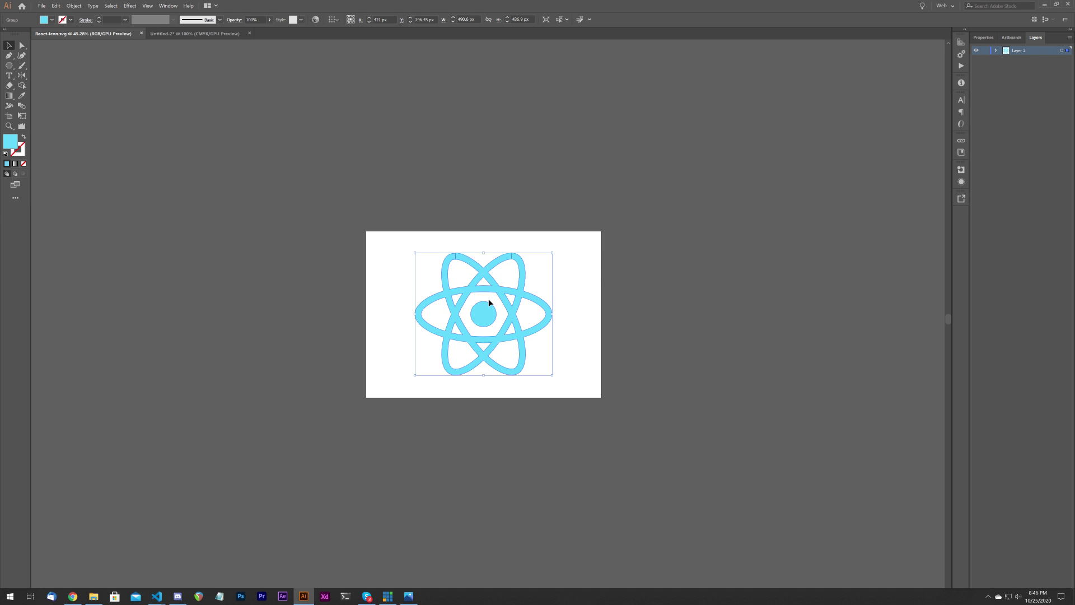
click(574, 272)
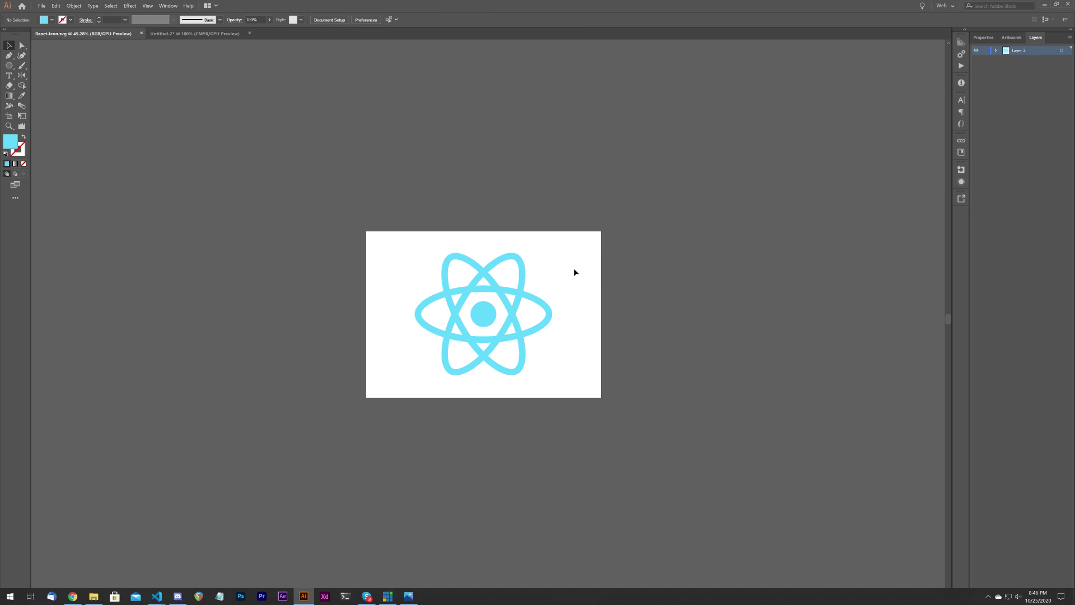
click(172, 35)
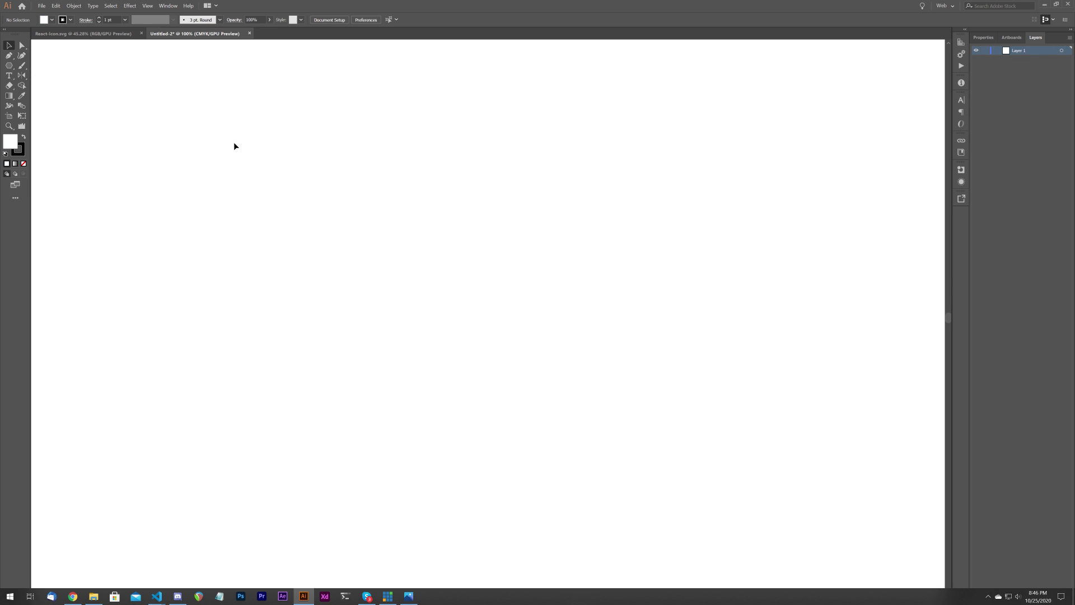
key(ctrl+v)
- Shrink the pasted React icon to roughly a third of its size and park it just outside the artboard's right edge
scroll(416, 198, down, 2)
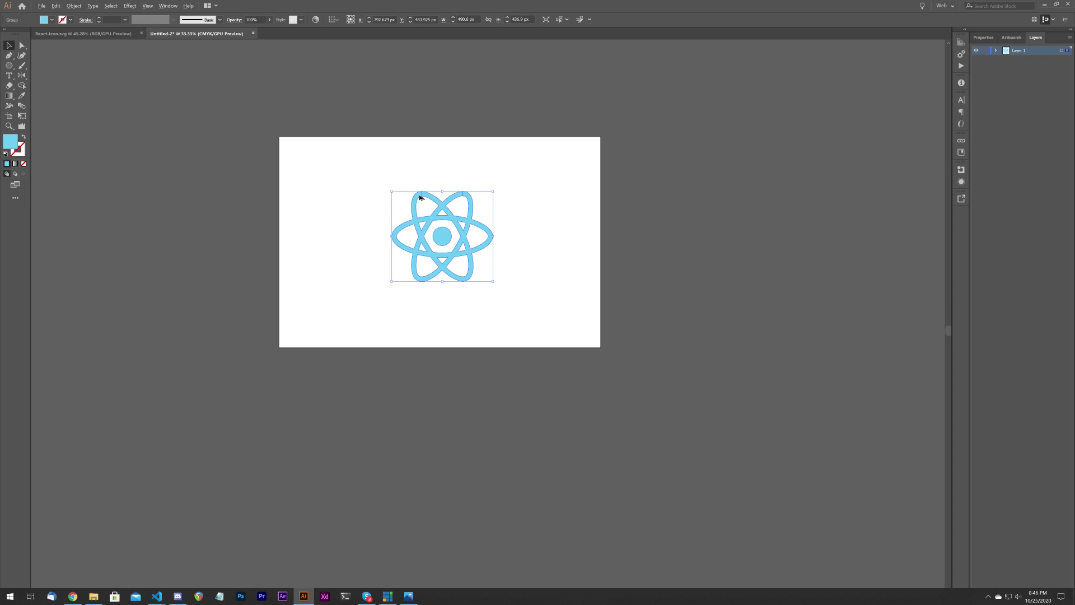
scroll(420, 197, up, 1)
drag(453, 212, 429, 167)
drag(506, 284, 747, 190)
click(729, 244)
drag(608, 226, 655, 247)
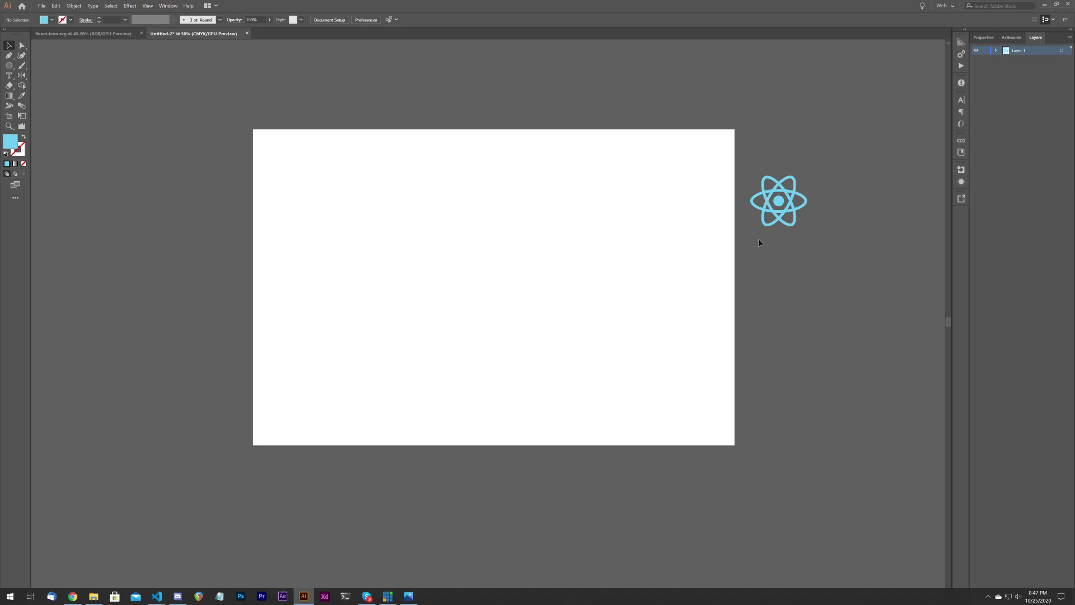
drag(862, 337, 872, 358)
- Add the point text "becomeareact.dev" in the upper part of the artboard
click(9, 75)
click(399, 212)
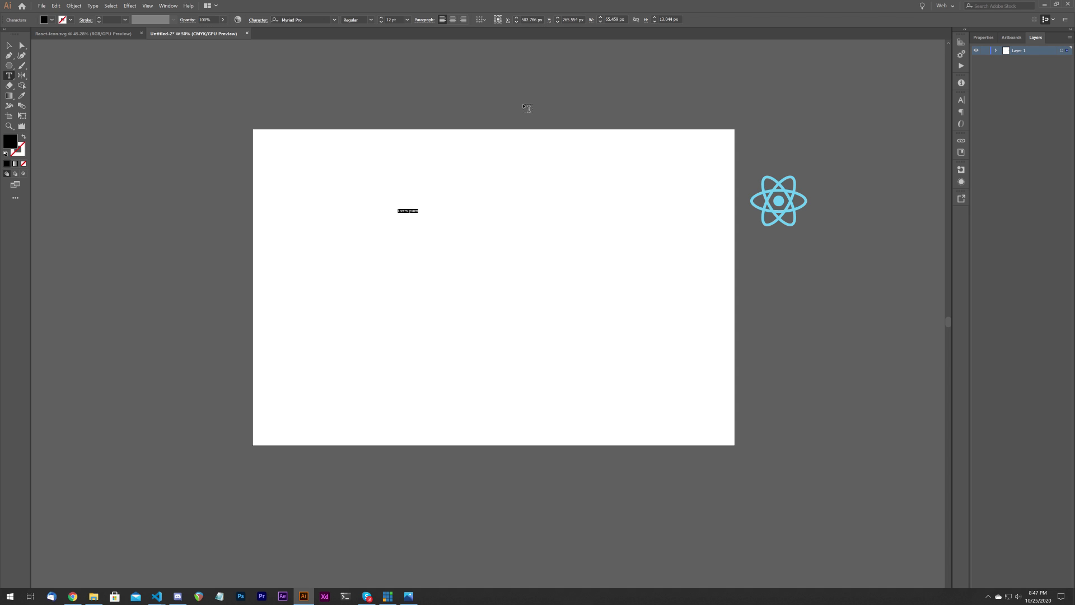
text(becomeareact.dev)
click(9, 45)
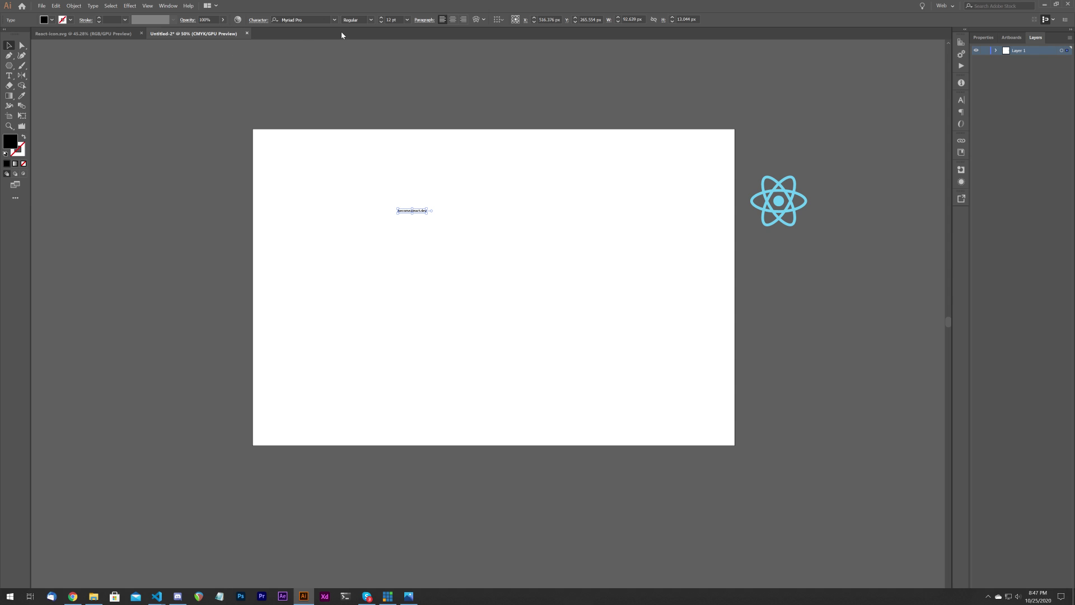
- Set the becomeareact.dev text to 48 pt and move it toward the artboard's upper-left area
click(407, 19)
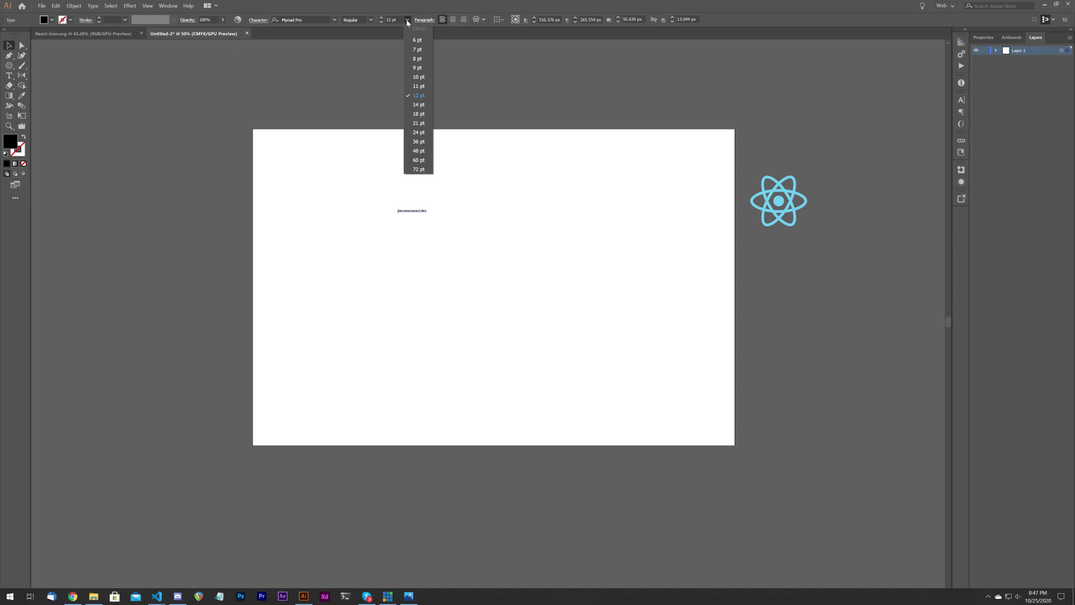
click(420, 151)
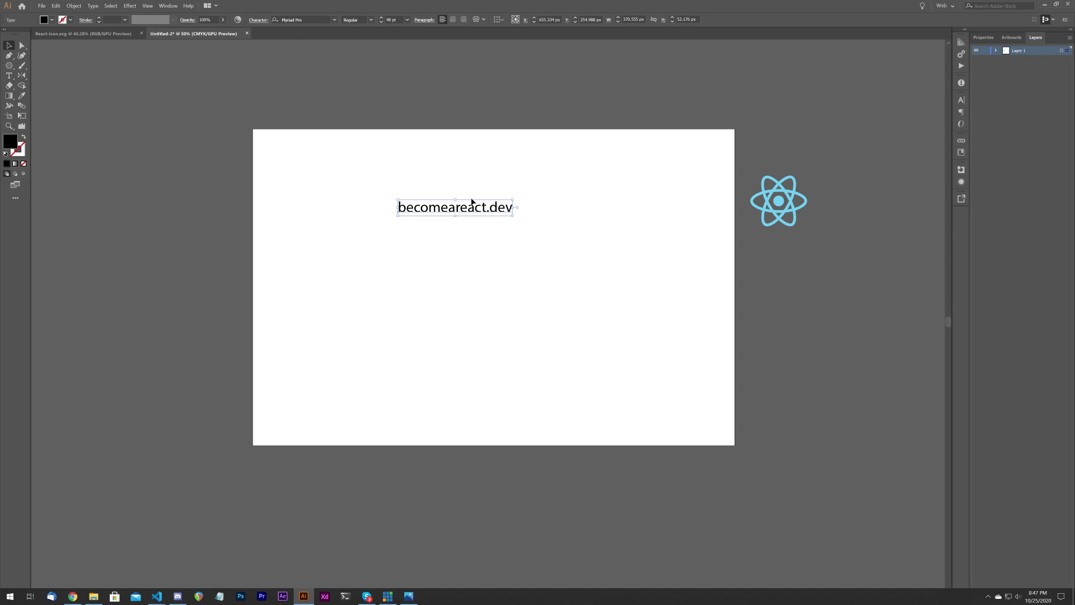
scroll(491, 209, up, 1)
drag(498, 191, 349, 152)
click(316, 122)
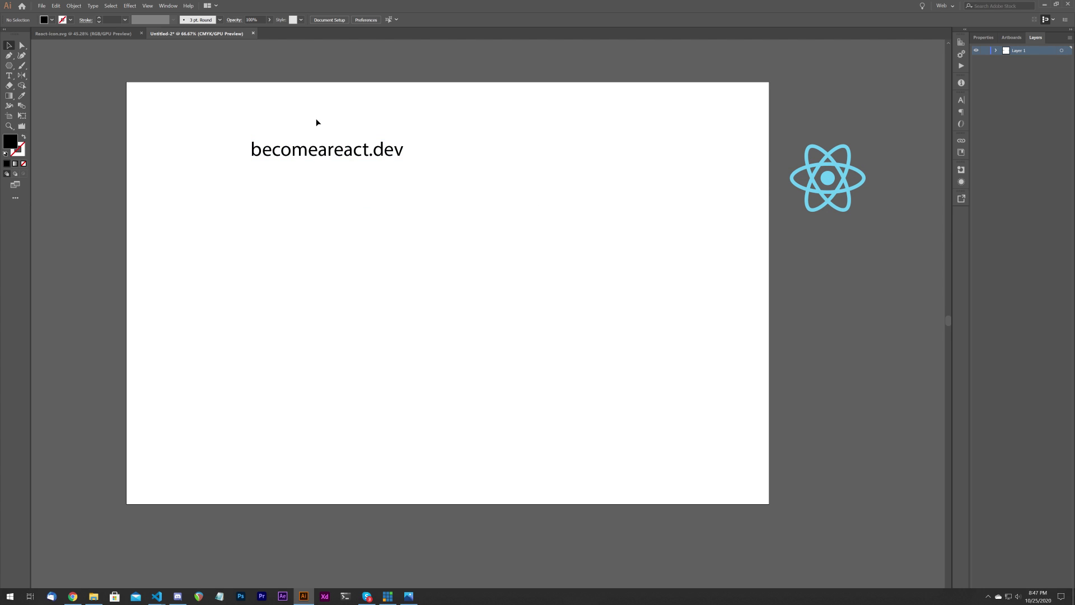
- Try the Niagara Engraved font on the becomeareact.dev text and browse the installed fonts for alternatives
click(319, 151)
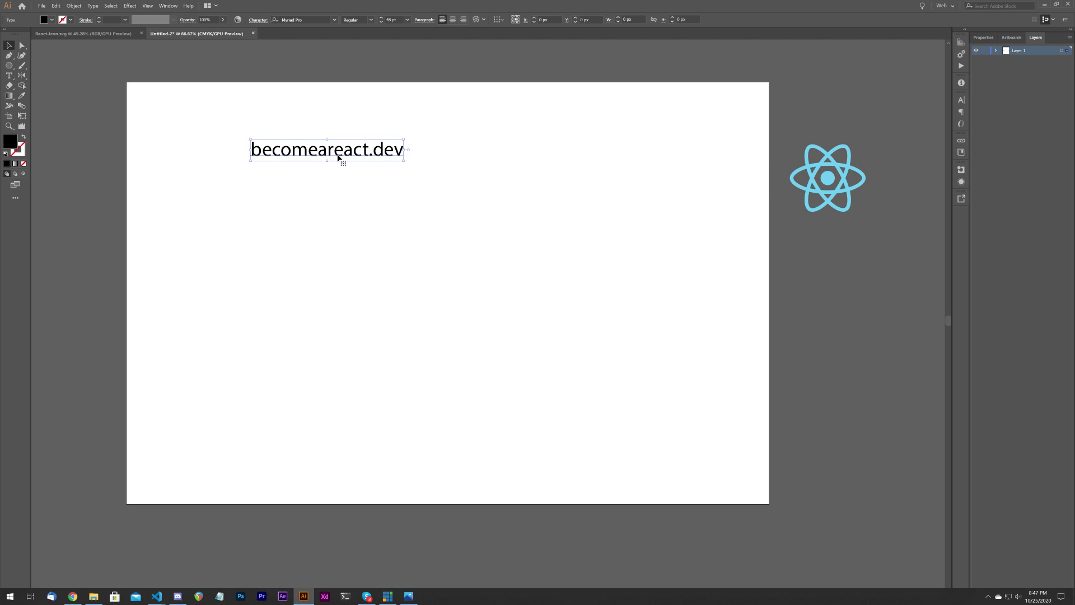
click(313, 19)
key(Down)
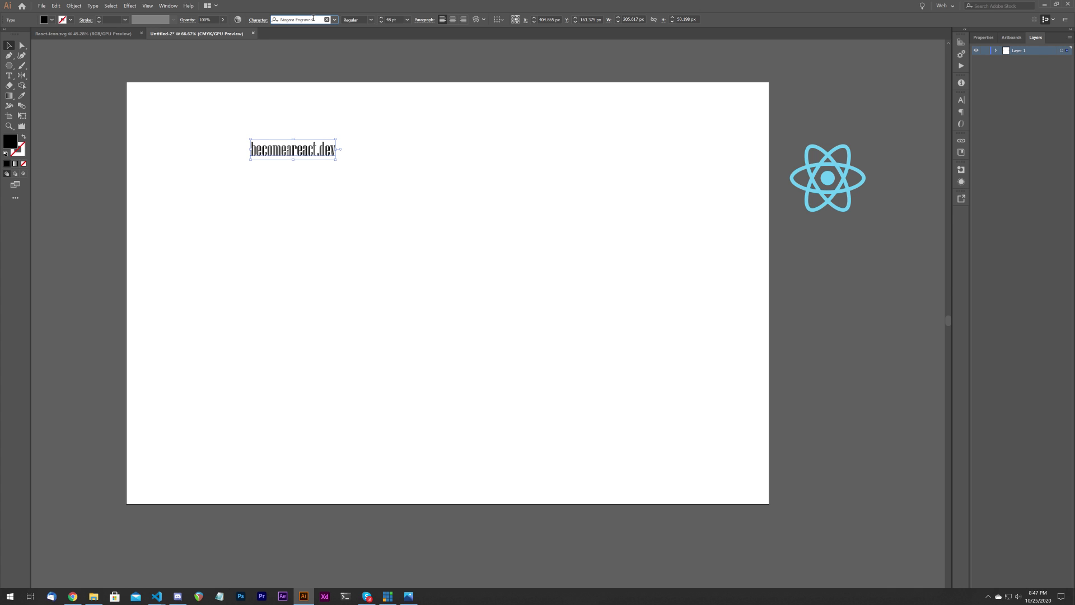
click(334, 20)
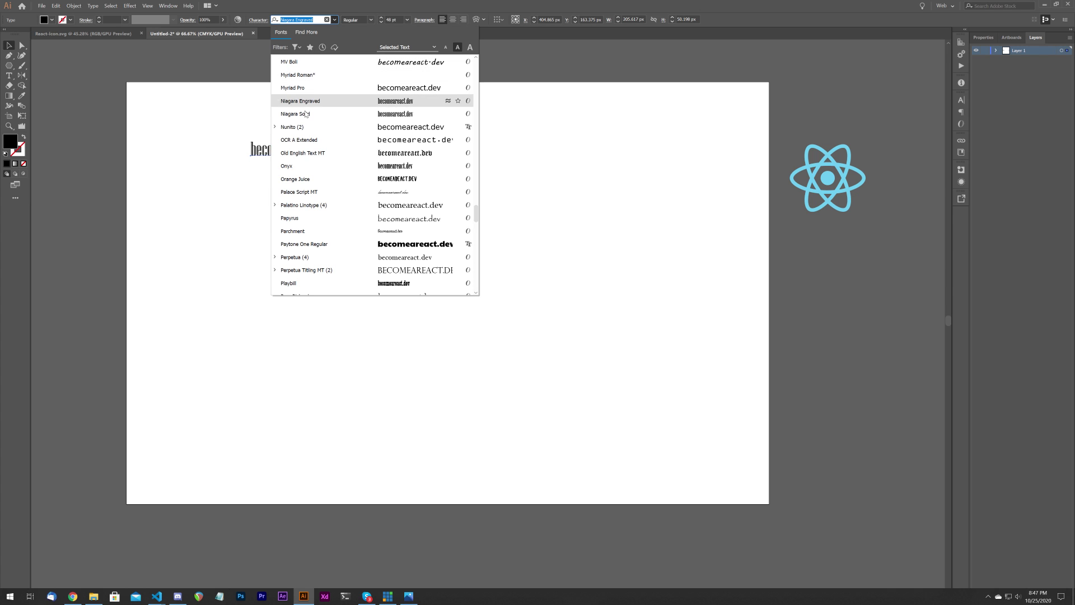
scroll(314, 180, down, 5)
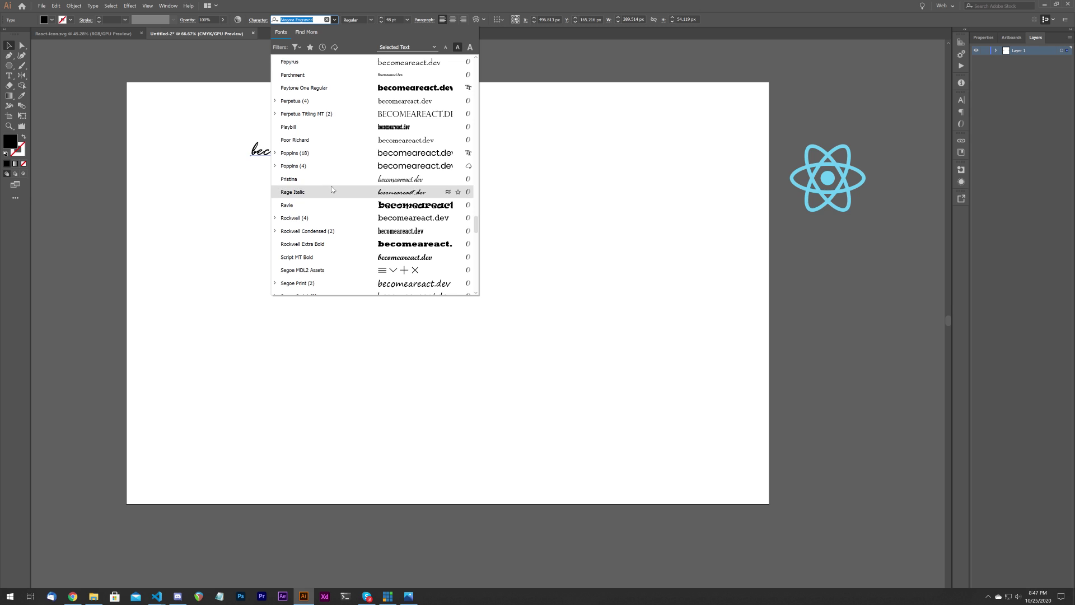
scroll(331, 189, down, 4)
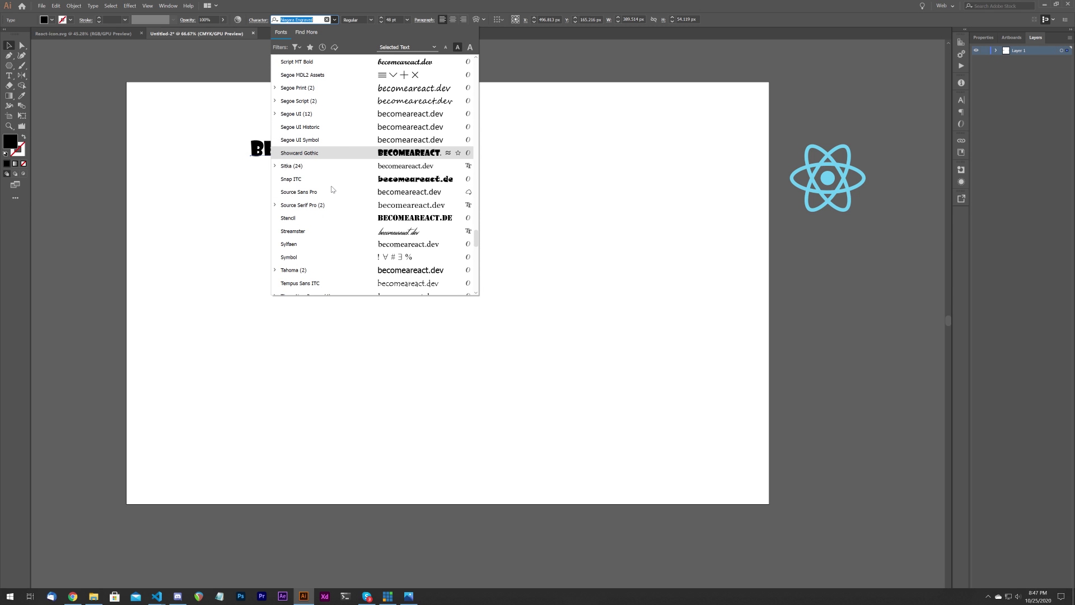
scroll(332, 189, down, 6)
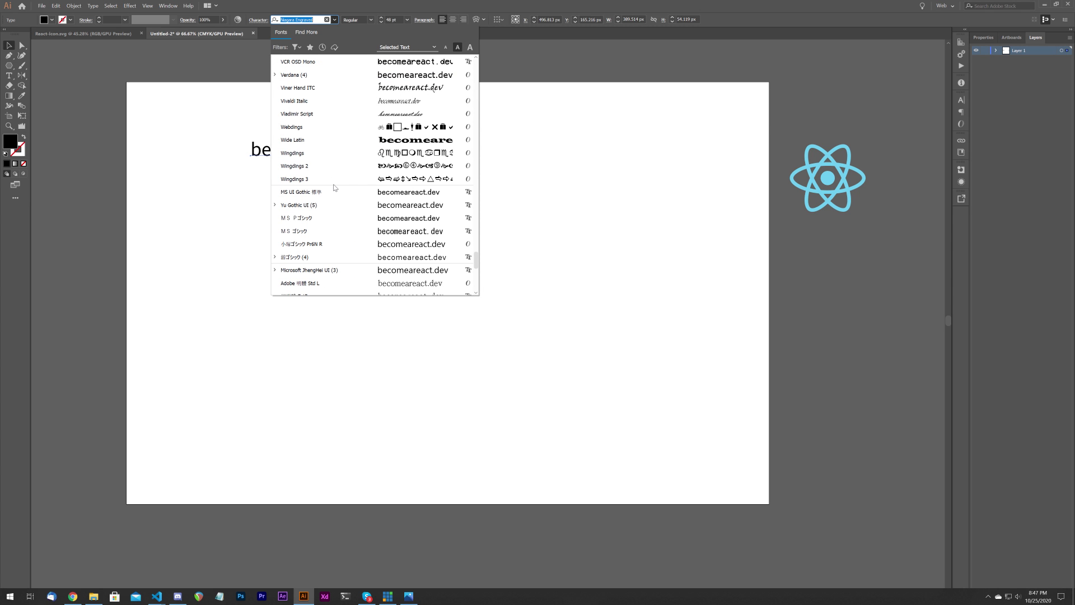
click(525, 227)
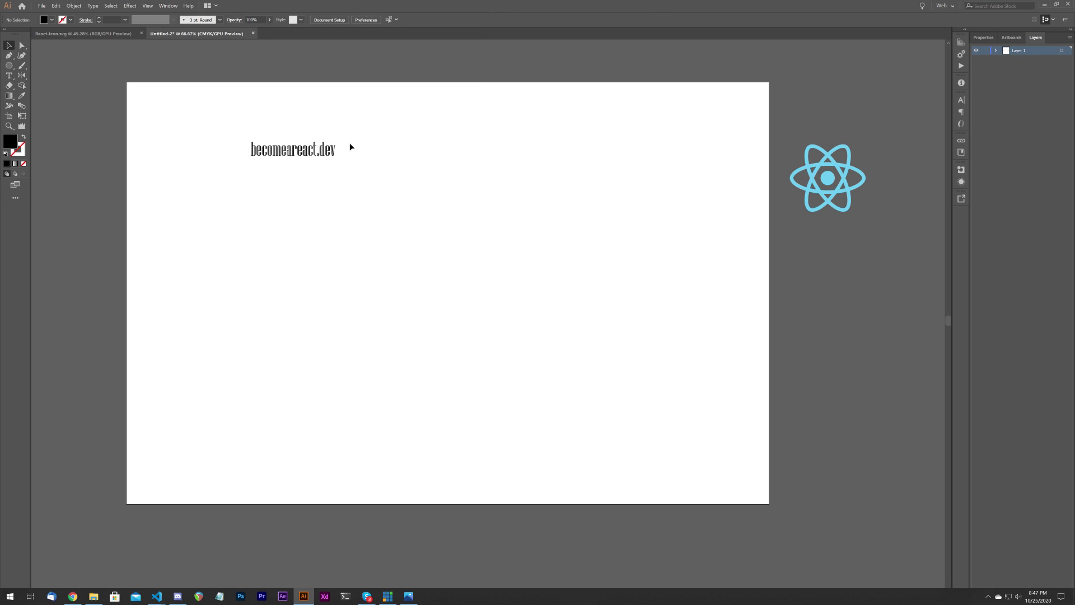
click(314, 150)
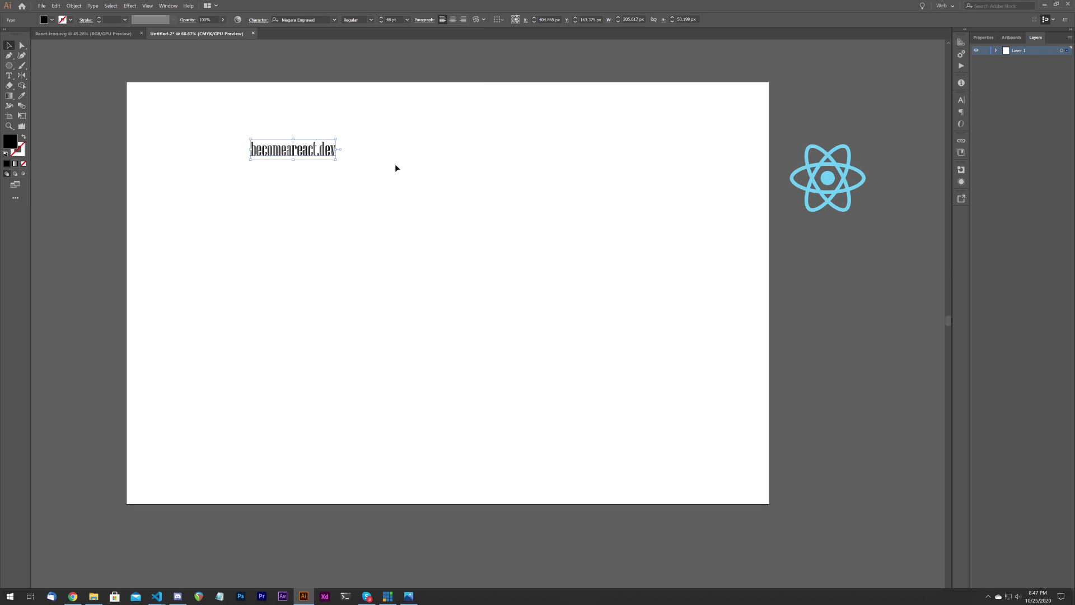
- Switch to Chrome, open dafont.com in a new tab, and show its Basic sans serif fonts
click(73, 596)
click(429, 21)
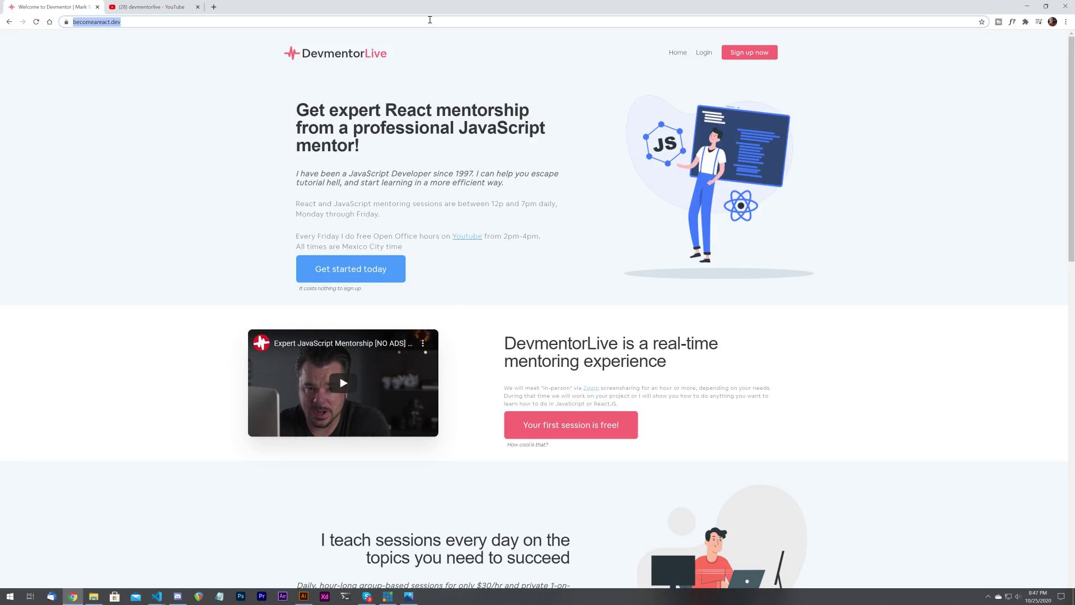
key(ctrl+t)
text(dafont)
key(Return)
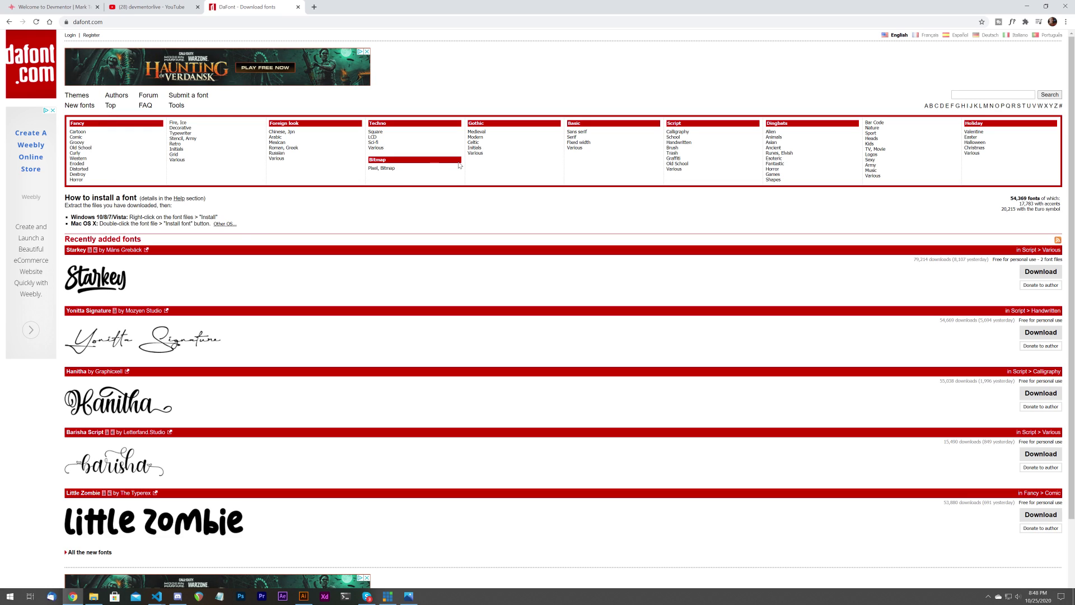
click(580, 132)
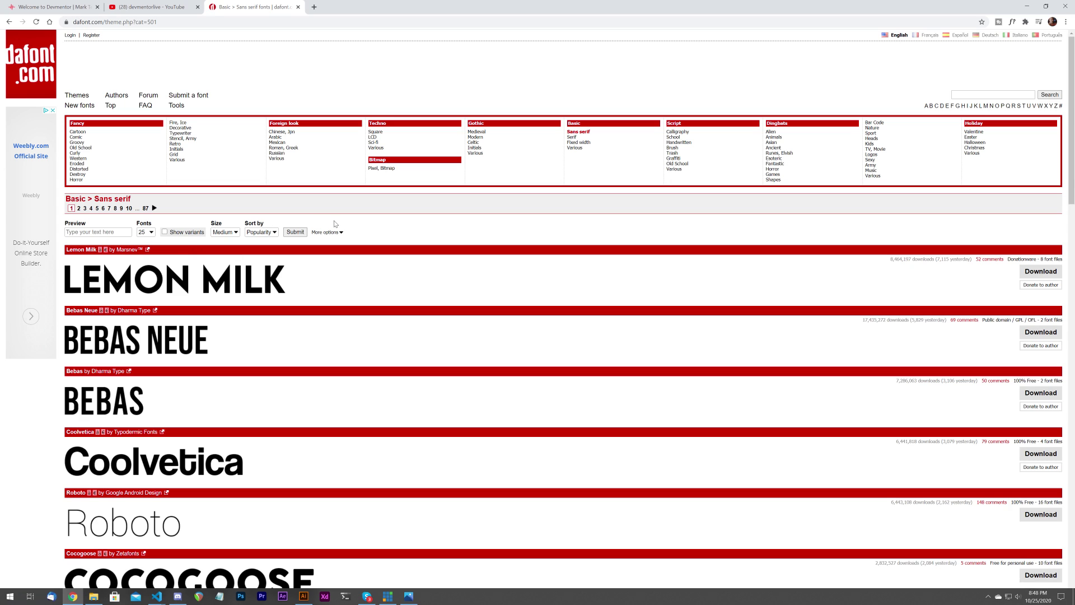
- Filter the sans serif fonts to Public domain / GPL / OFL and 100% Free, showing 200 per page and sorted by popularity
click(329, 232)
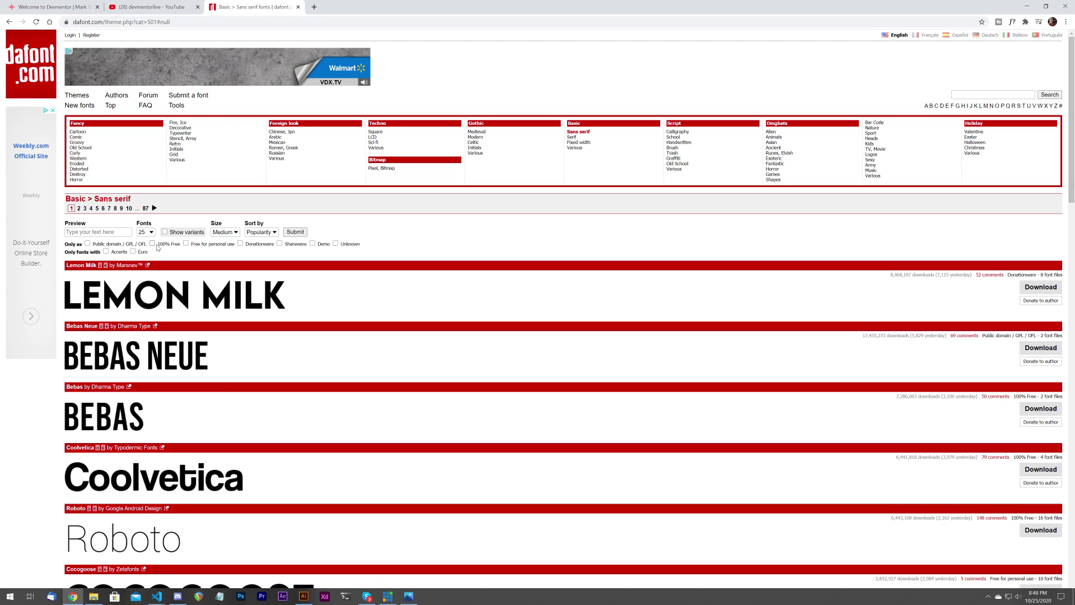
click(87, 243)
click(152, 243)
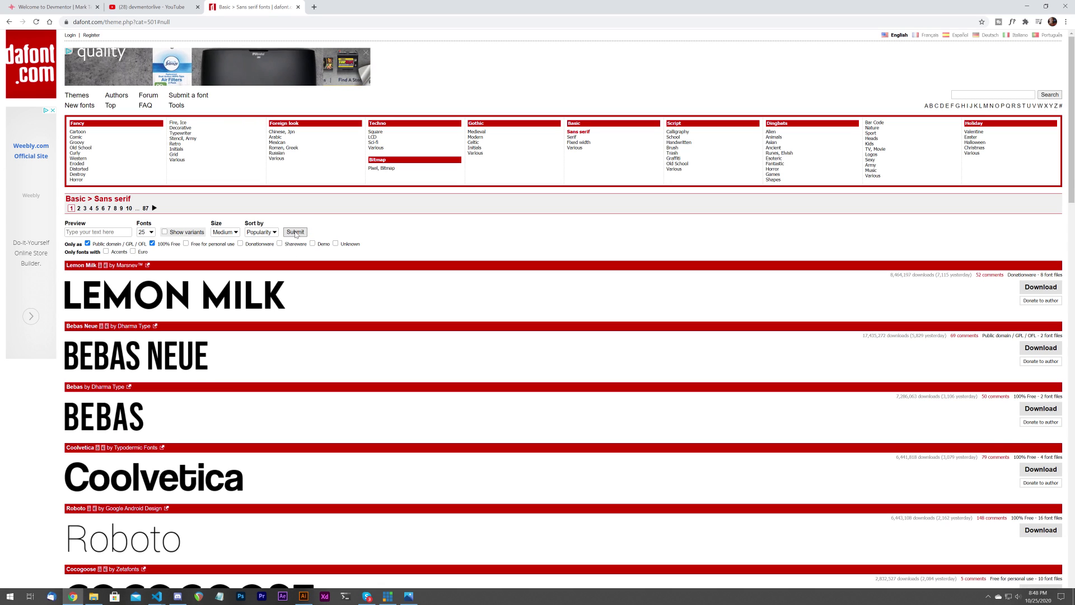
click(146, 232)
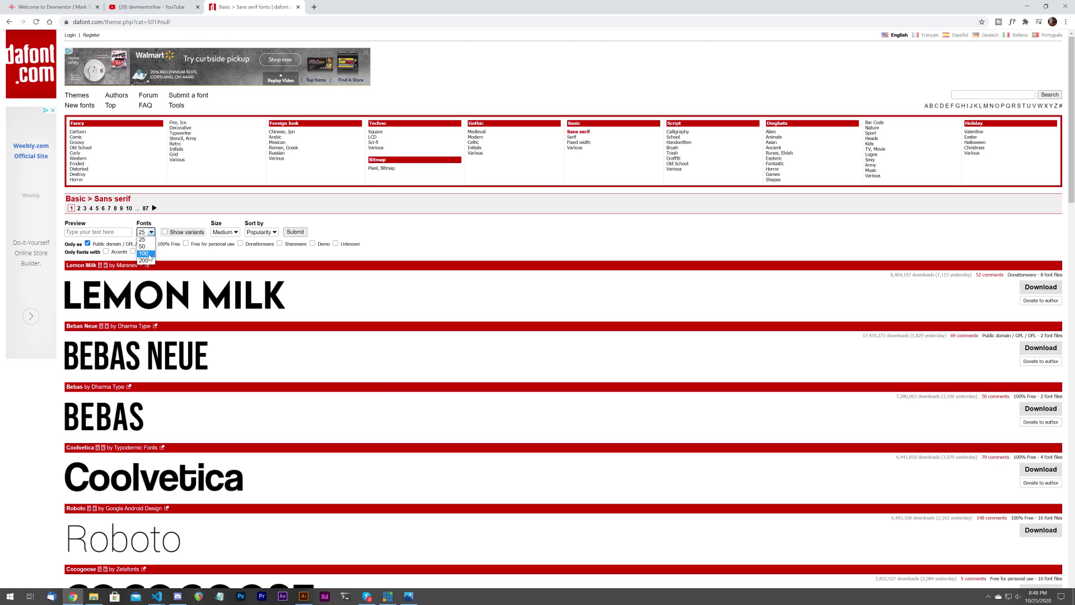
click(147, 253)
click(147, 232)
click(145, 261)
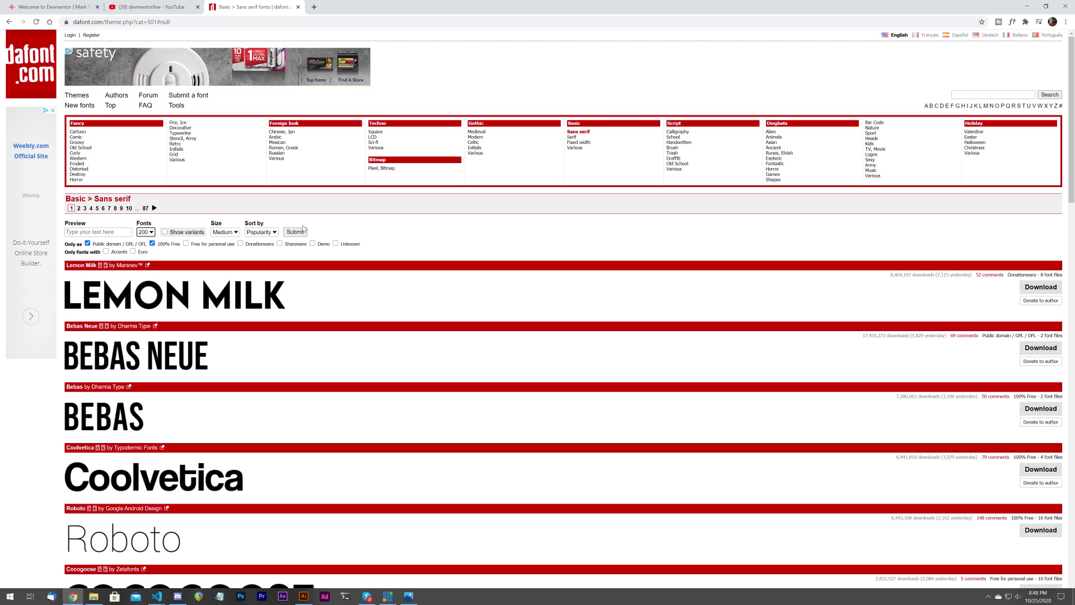
click(303, 229)
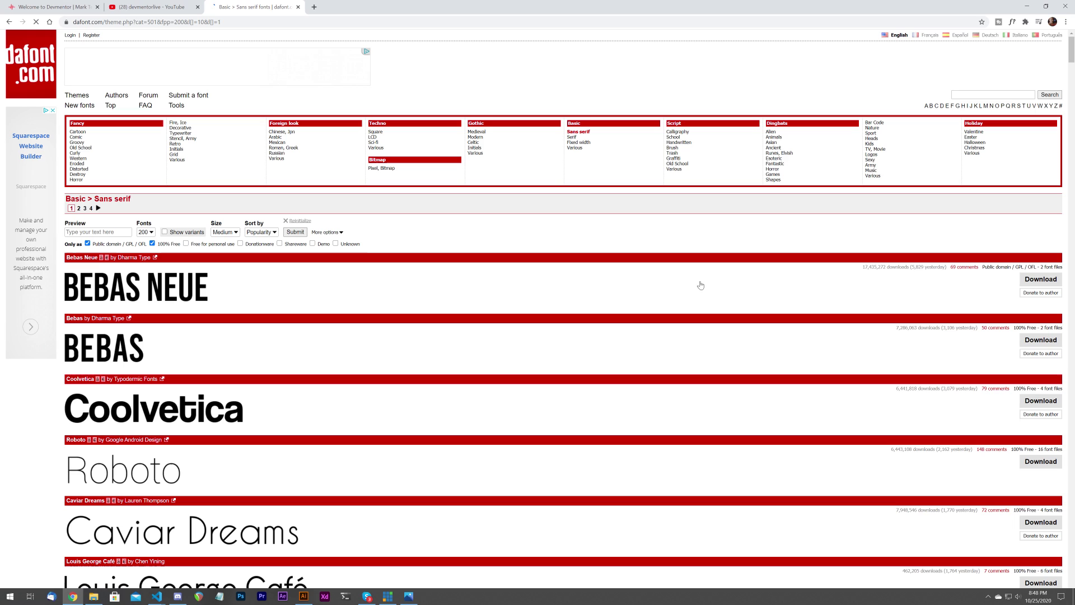
click(251, 232)
click(256, 240)
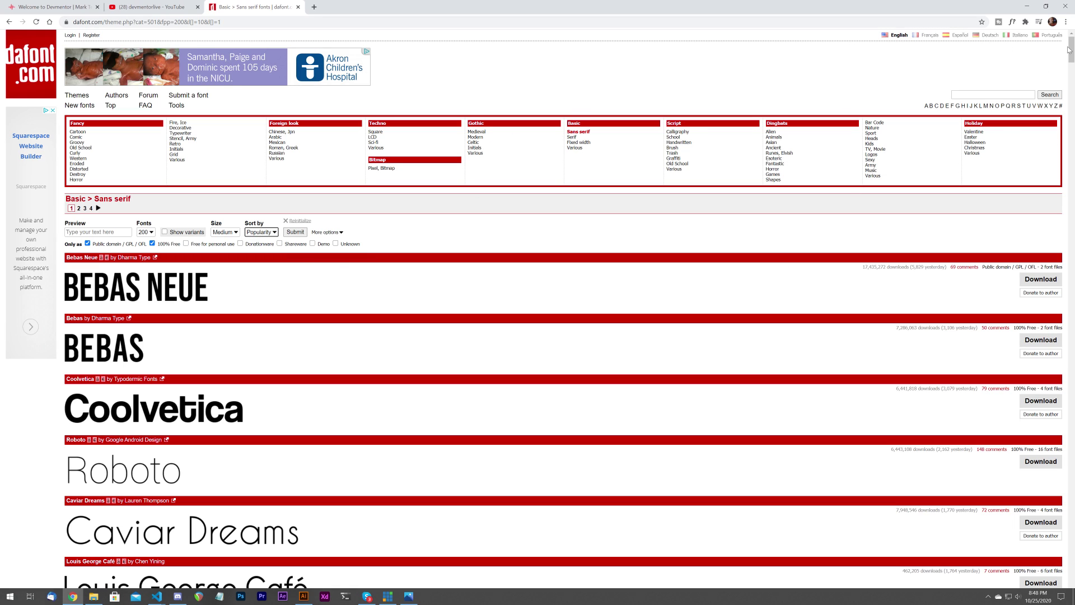
- Preview the filtered fonts with the text "becomeareact.dev" and look through them for a suitable logo typeface
click(97, 231)
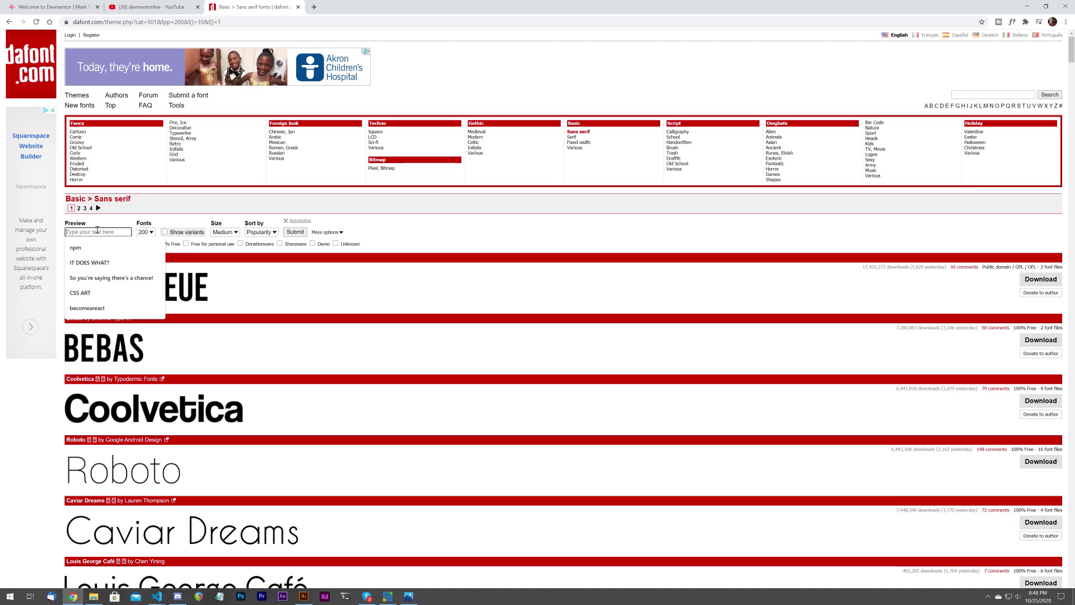
text(becomeareact)
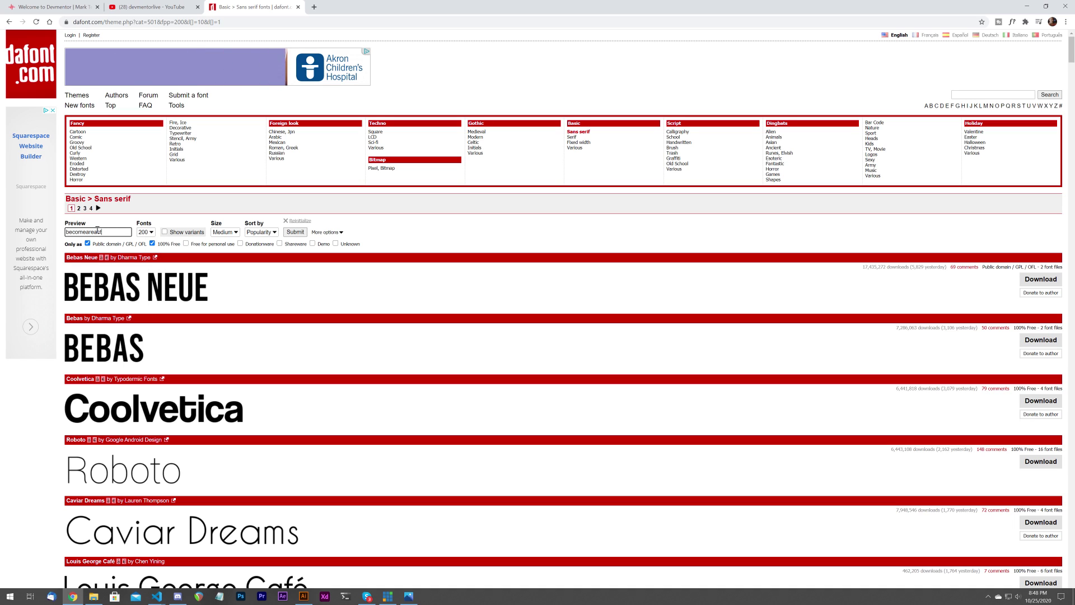
text(.dev)
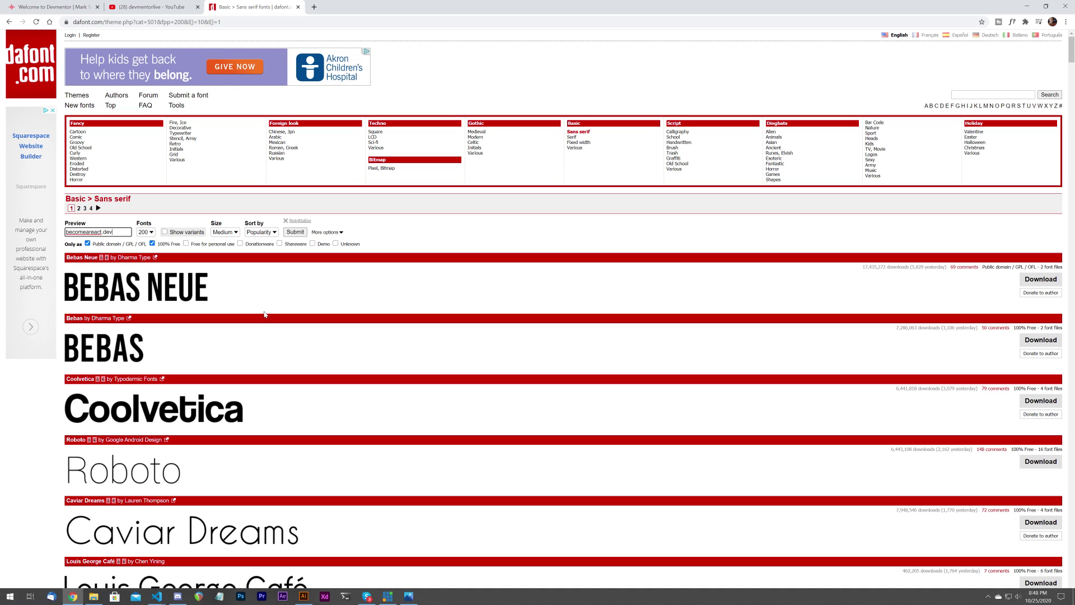
key(Return)
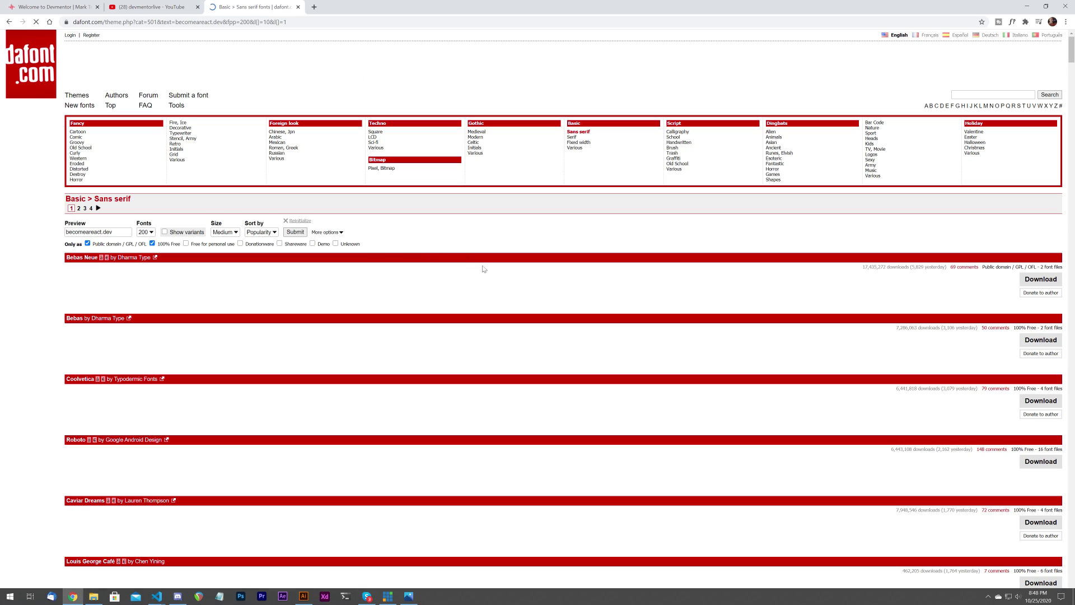
scroll(787, 280, down, 20)
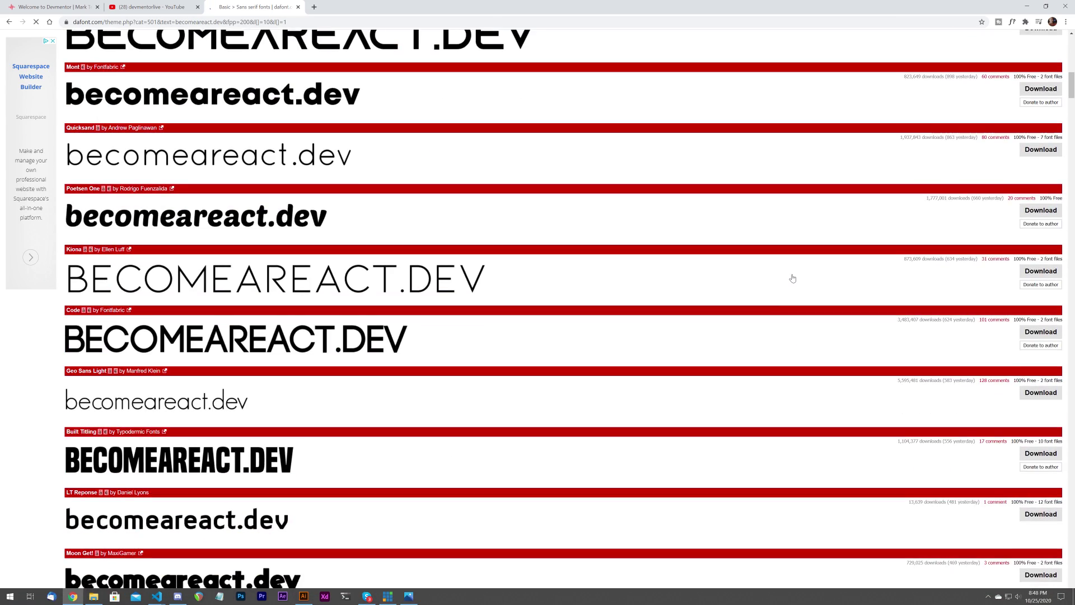
scroll(793, 279, down, 20)
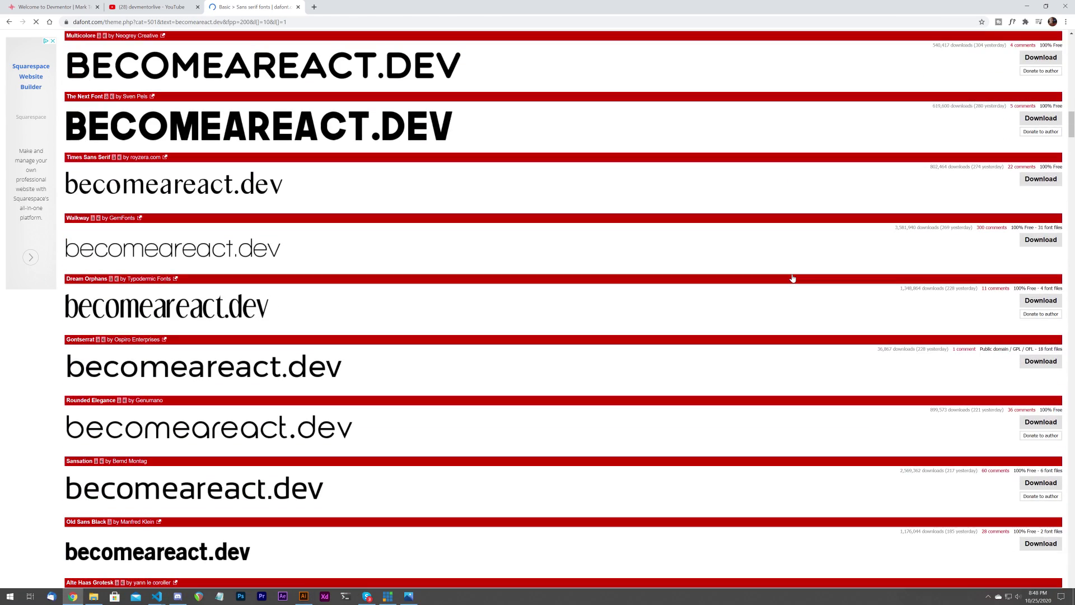
scroll(793, 279, down, 20)
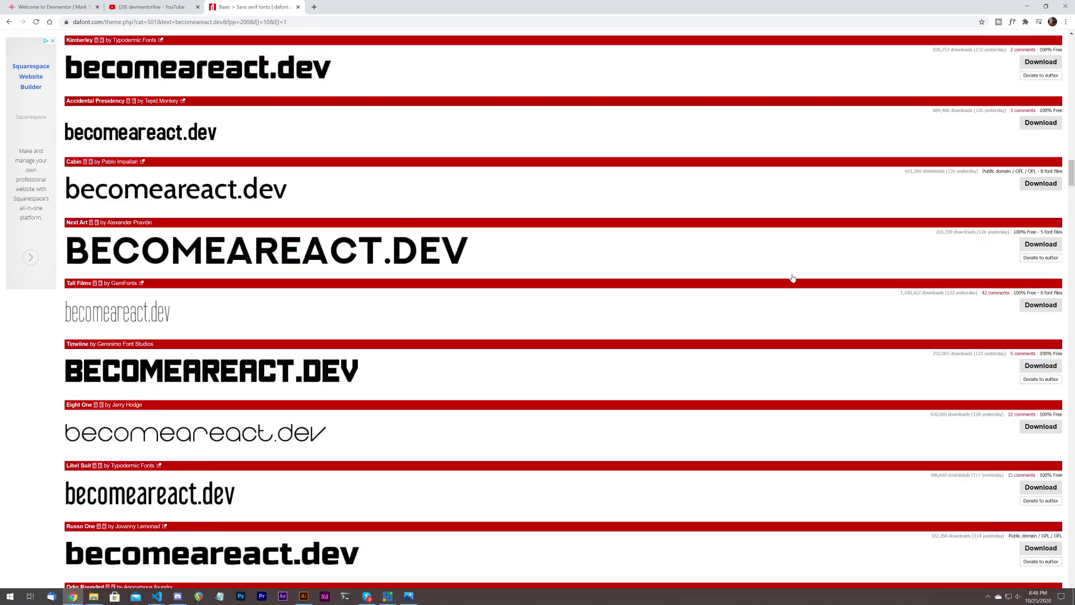
scroll(792, 278, down, 20)
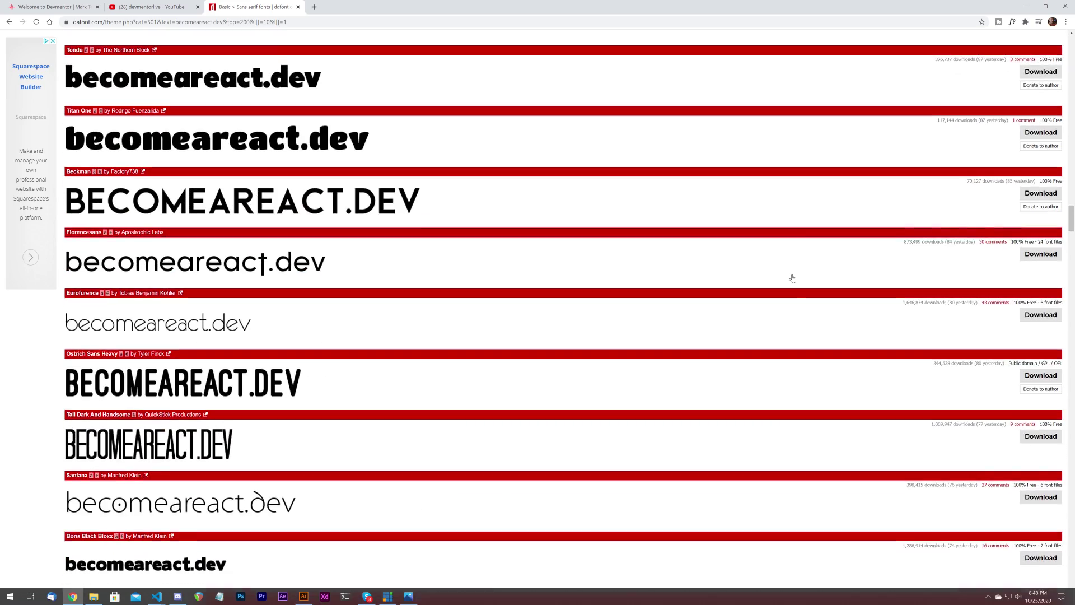
scroll(793, 279, down, 6)
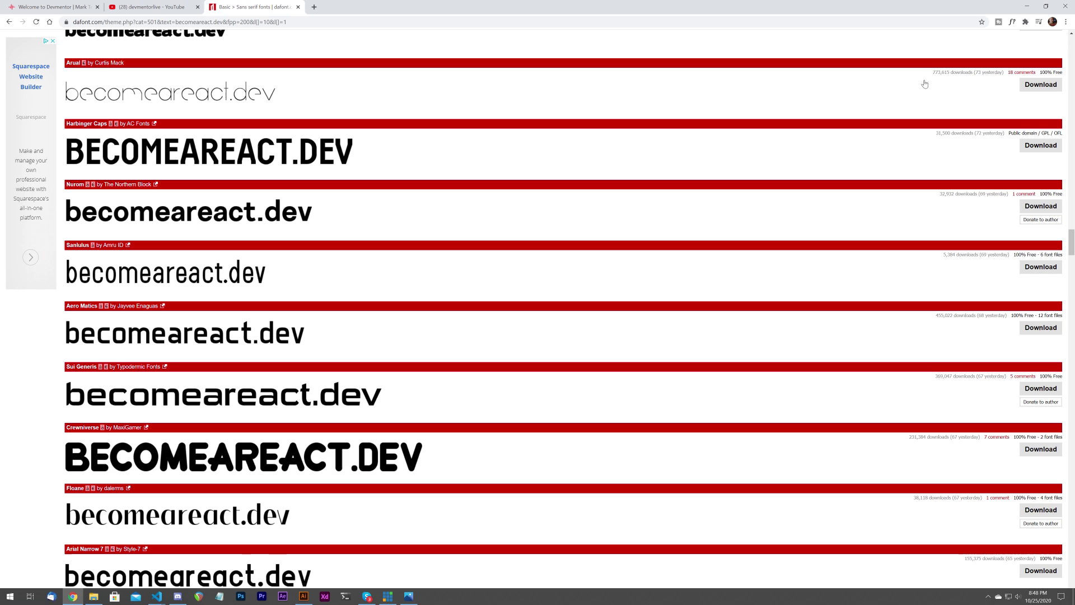
- Return to Illustrator and set the becomeareact.dev text's font to Kenyan Coffee Regular
click(1022, 6)
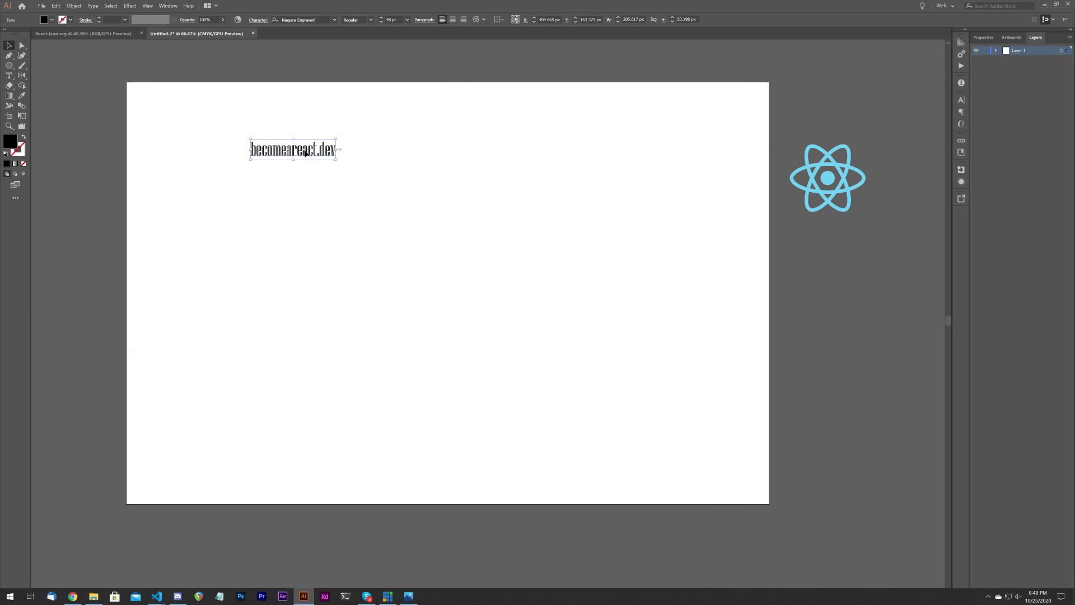
click(297, 20)
text(keny)
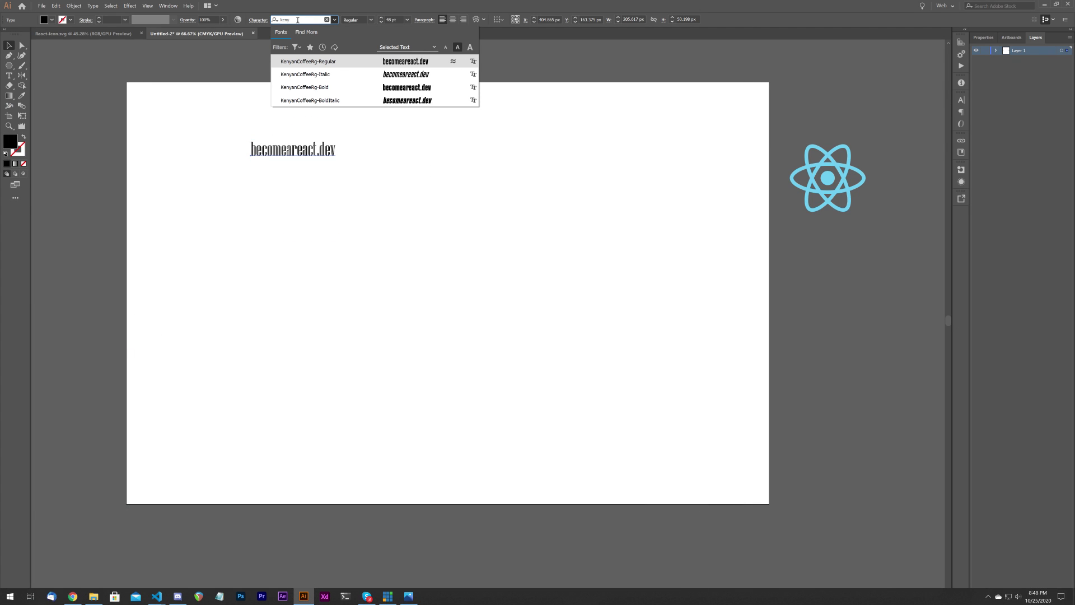
click(320, 65)
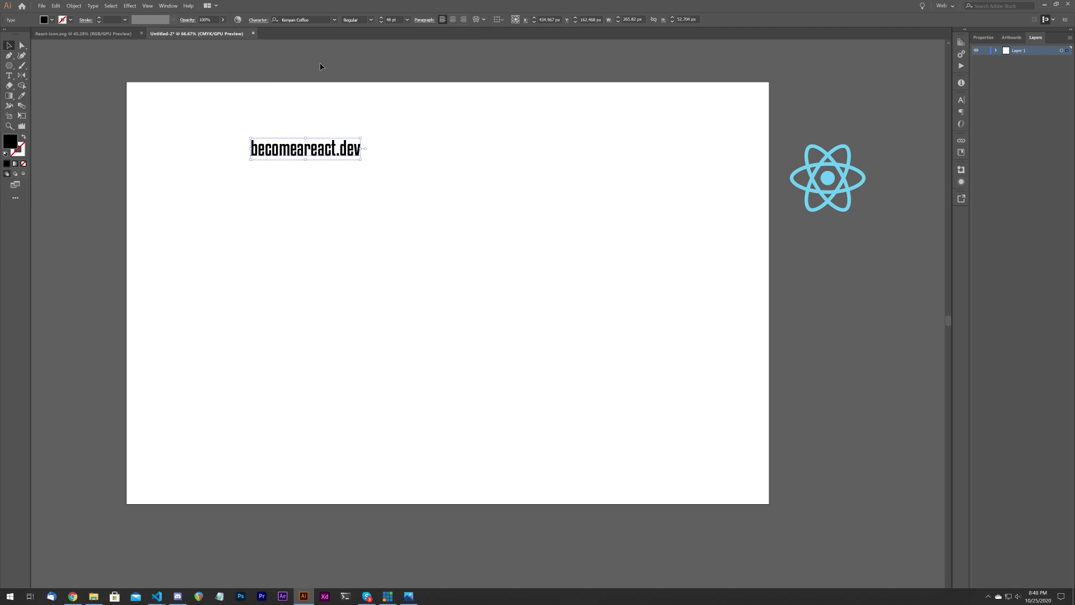
- Enlarge the becomeareact.dev text to about 574 px wide and reposition it in the upper part of the artboard
drag(360, 159, 463, 209)
click(442, 227)
drag(351, 171, 381, 199)
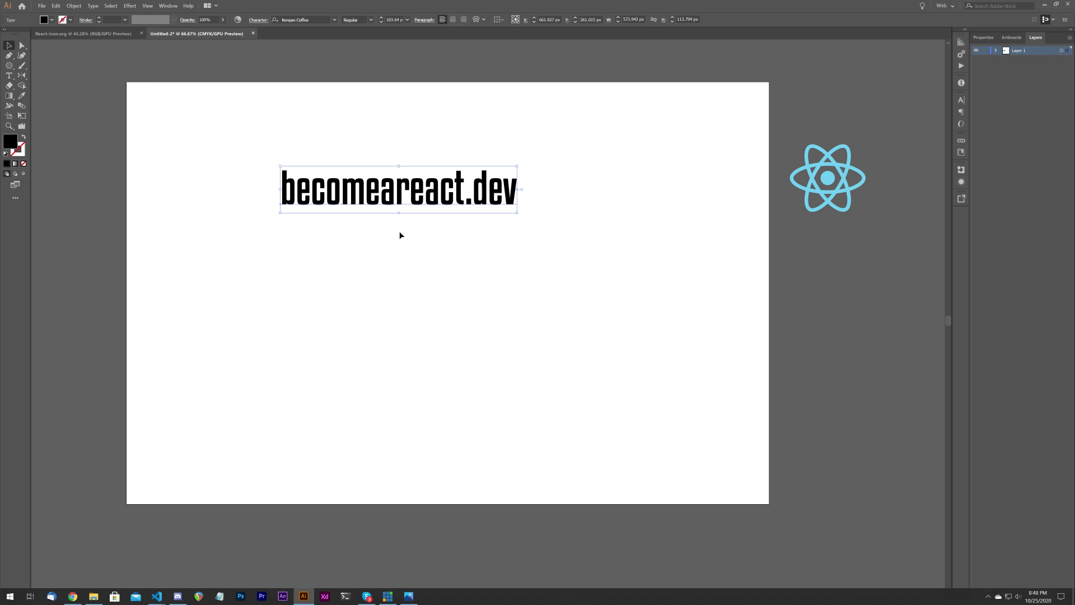
click(400, 236)
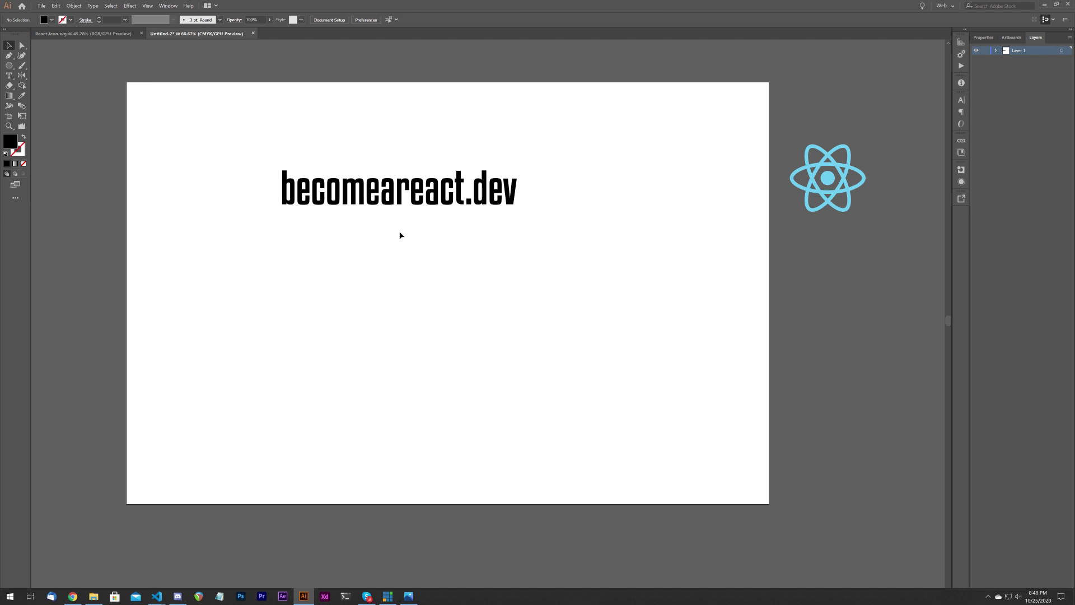
- Try separating the words of the becomeareact.dev text with spaces, making it "become a react .dev"
double_click(383, 194)
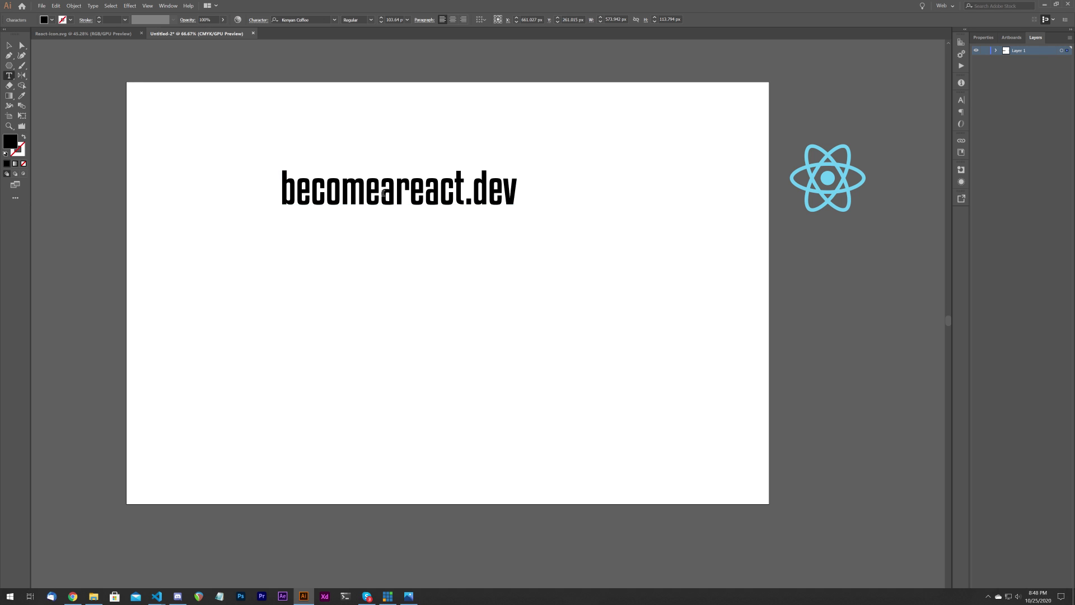
key(shift+Right)
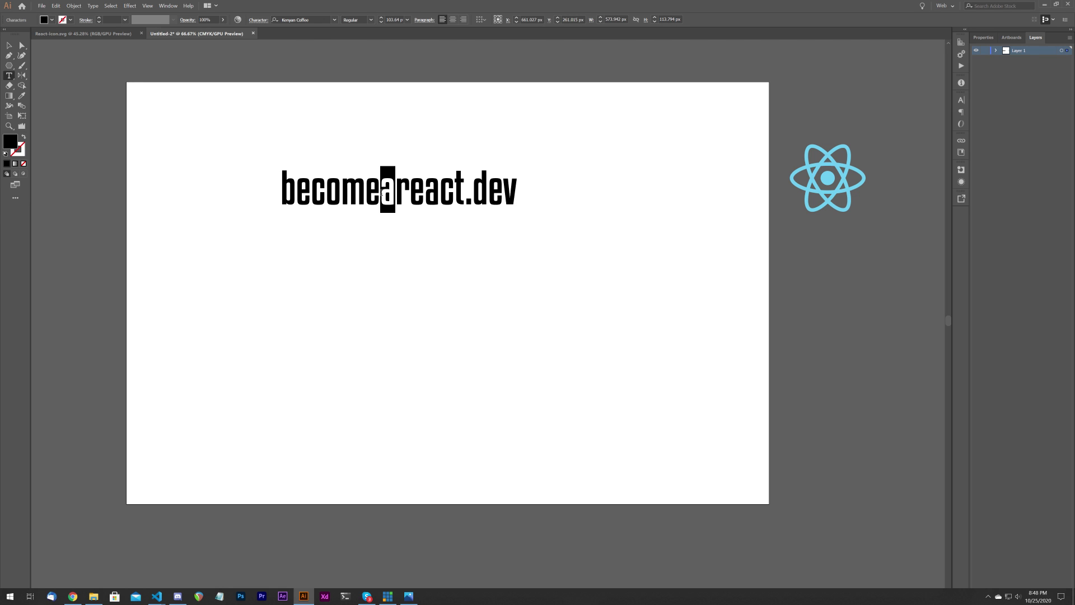
click(387, 191)
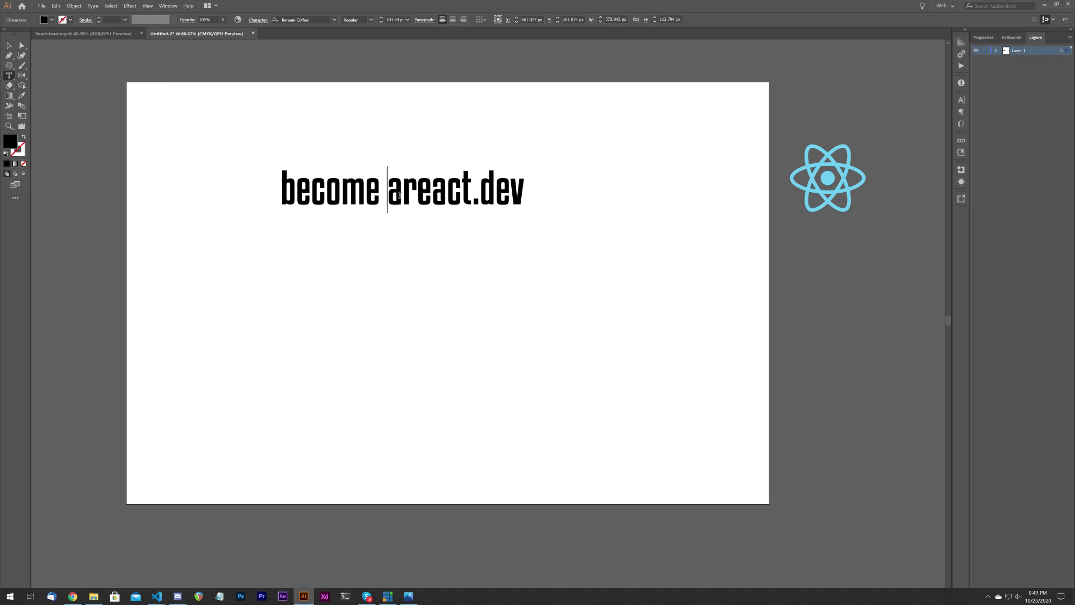
key(Right)
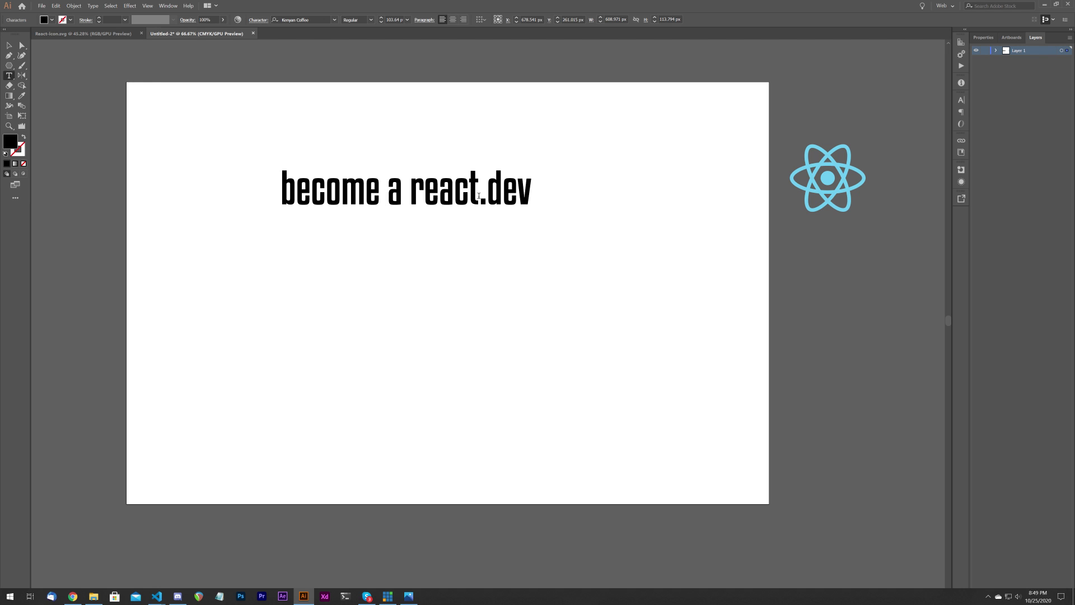
click(479, 196)
key(Escape)
click(224, 166)
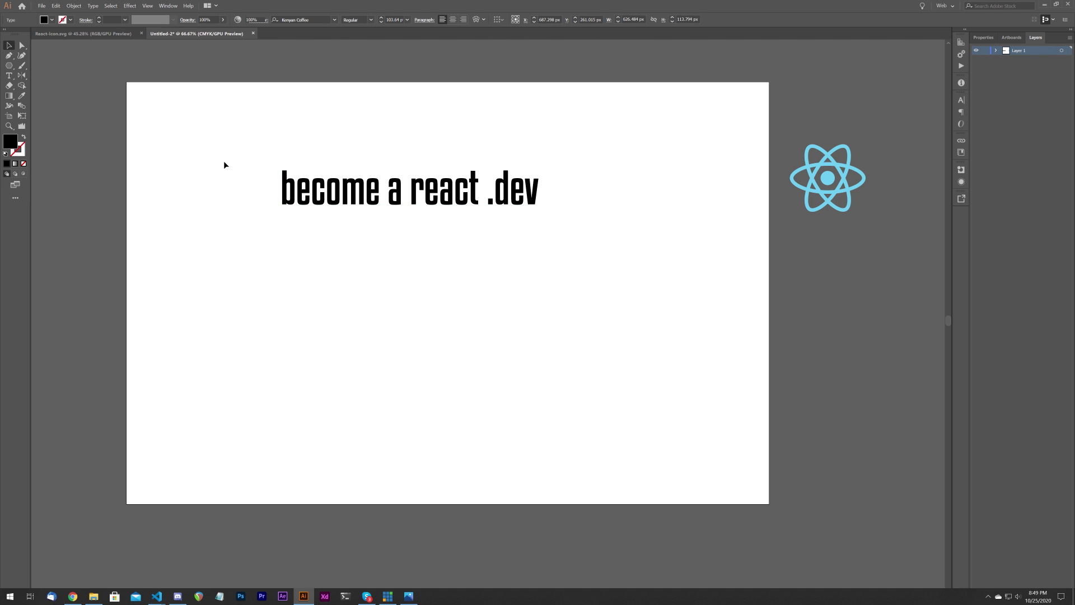
click(348, 195)
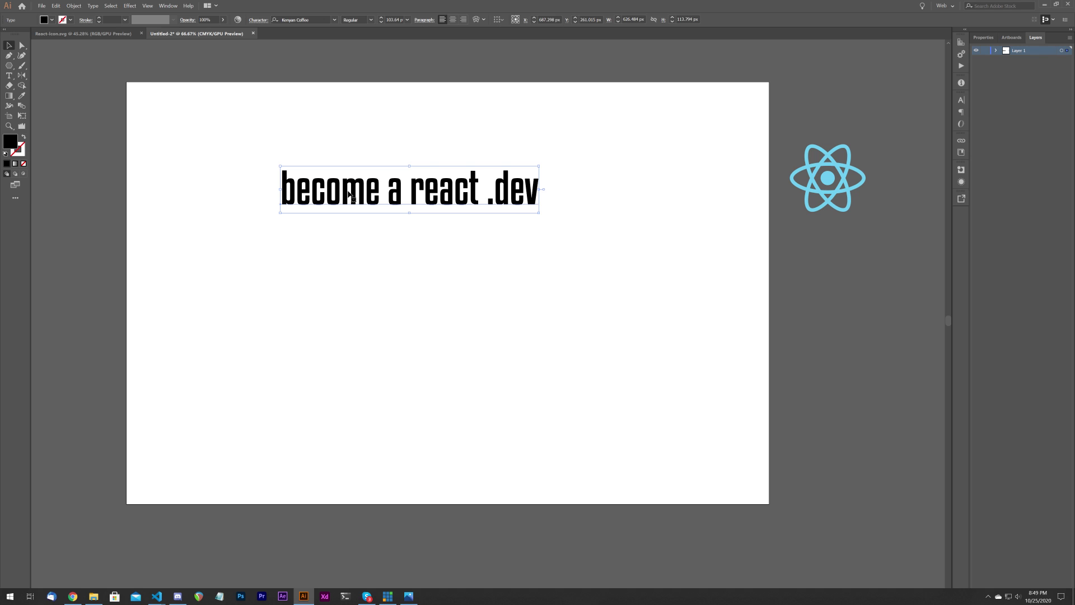
- Undo the spaces added to the logo text
key(ctrl+z)
key(ctrl+z)
key(ctrl+z)
click(559, 324)
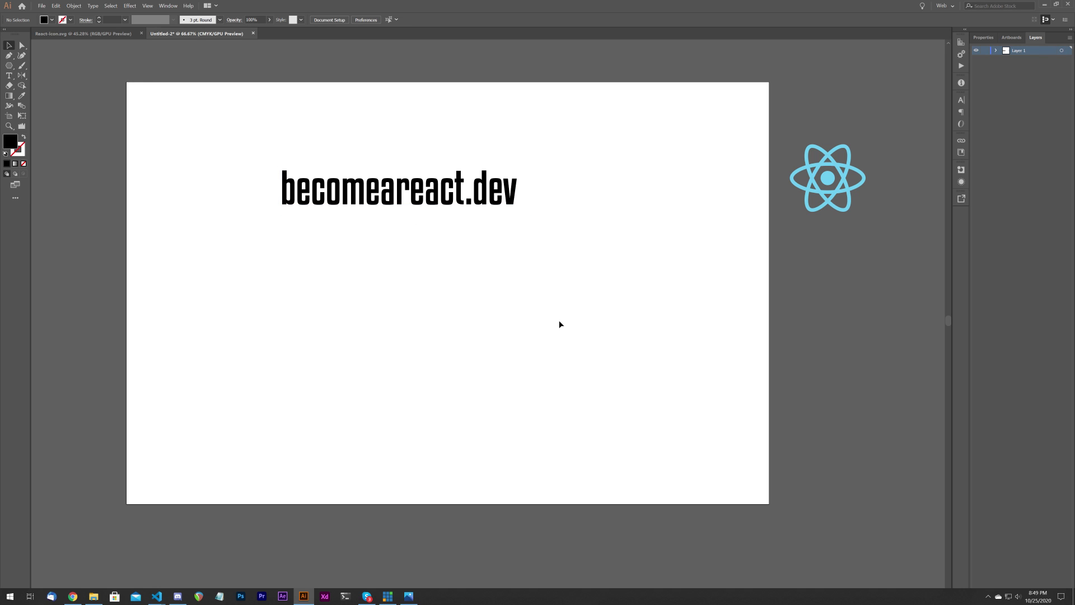
double_click(395, 198)
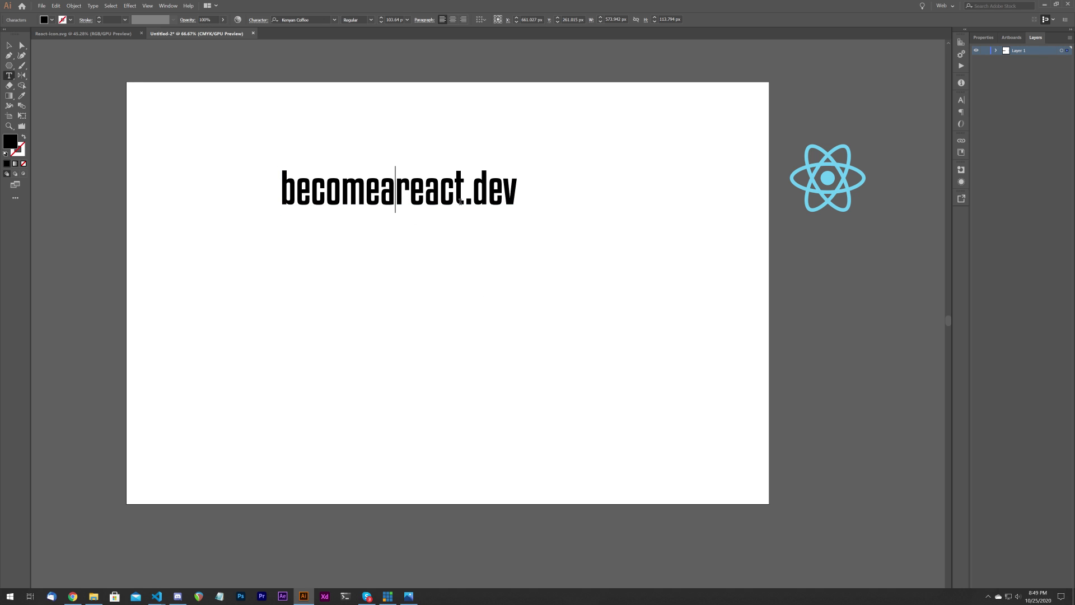
drag(459, 202, 268, 200)
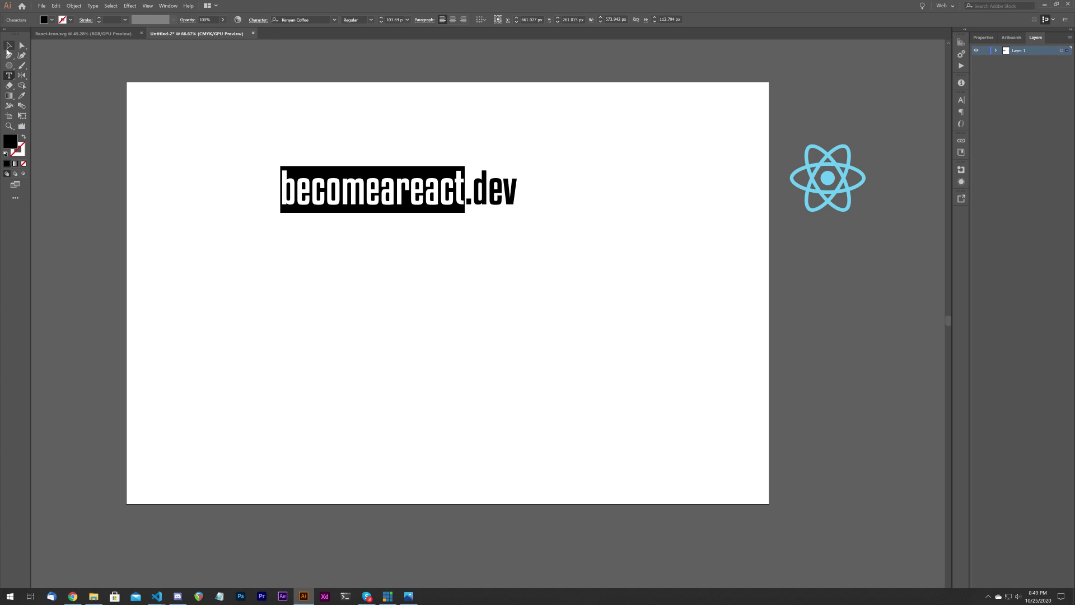
click(8, 46)
click(280, 216)
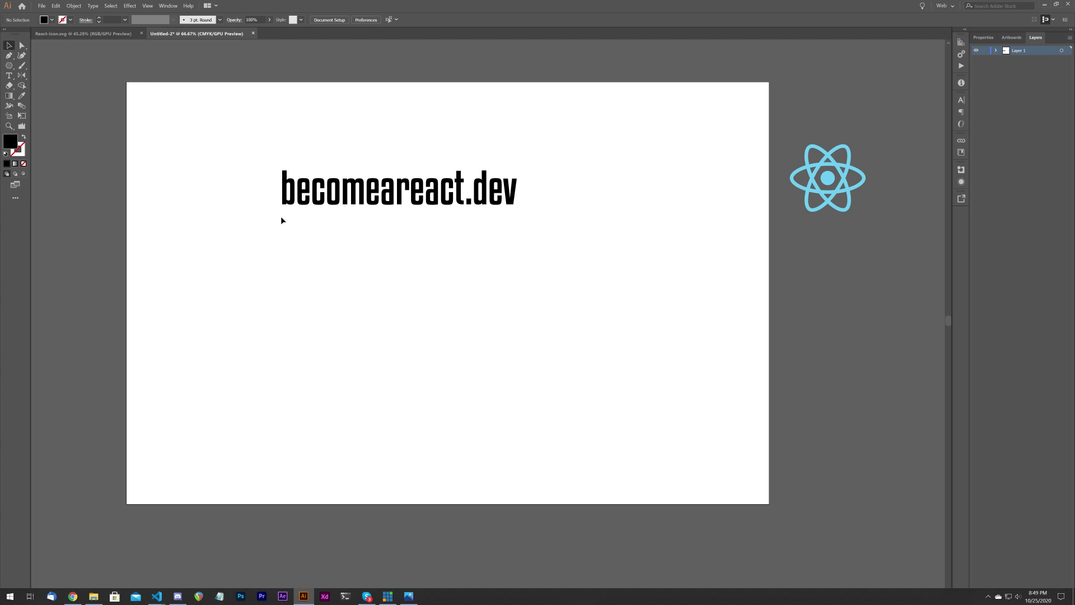
- Try a blue fill on the middle letter "a" of becomeareact.dev, and undo it
double_click(430, 202)
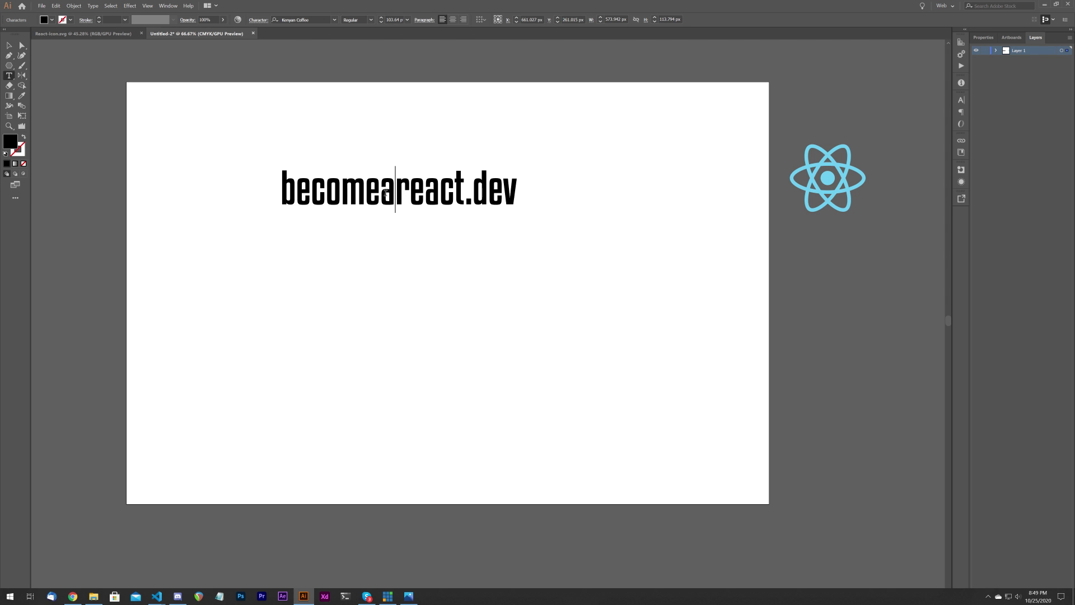
key(shift+Left)
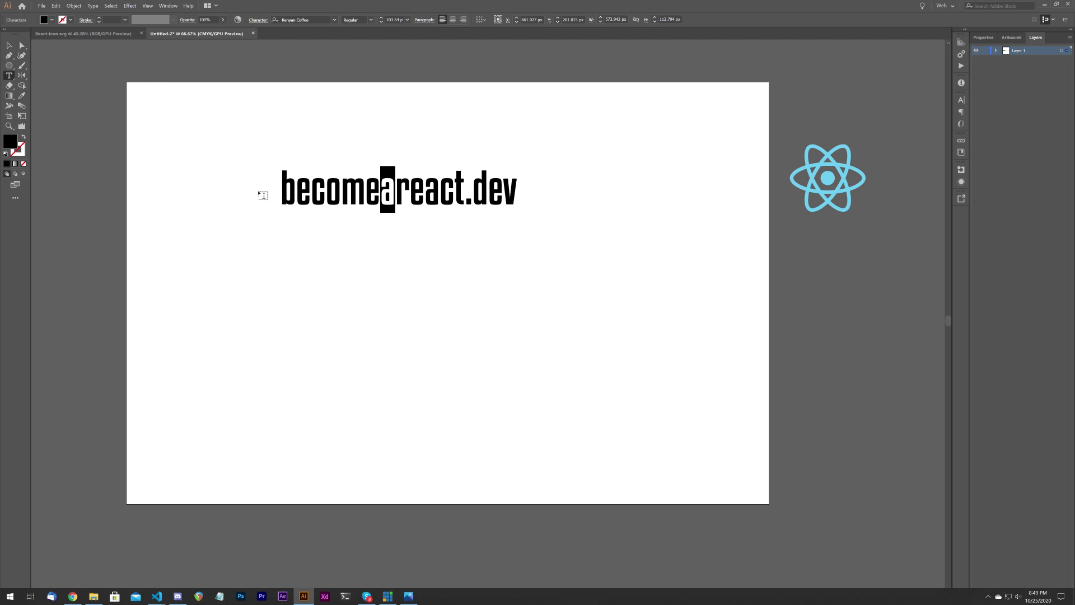
double_click(15, 142)
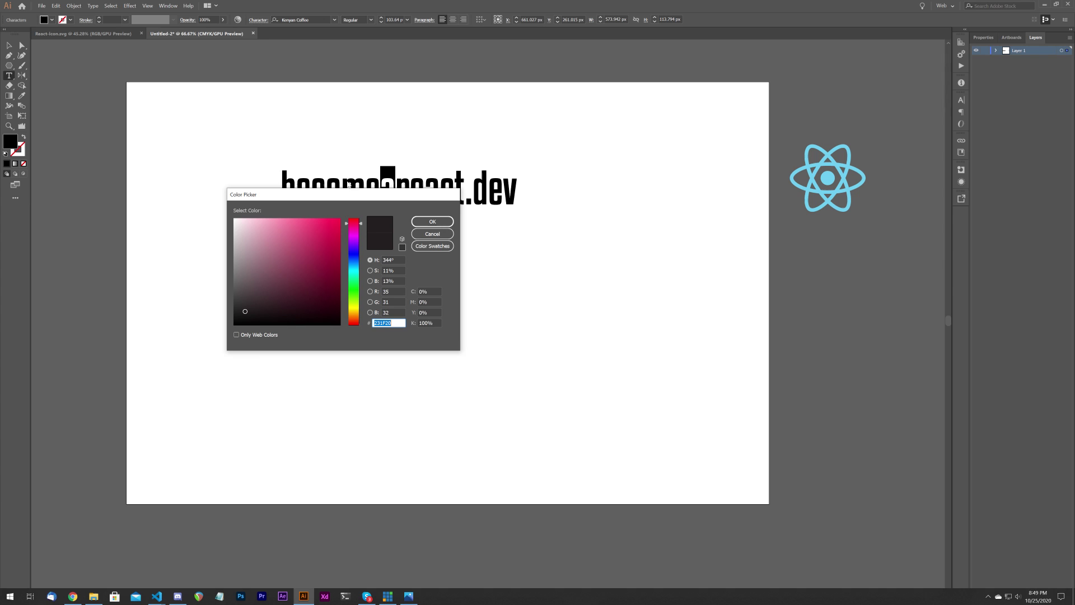
click(359, 256)
click(318, 230)
click(432, 222)
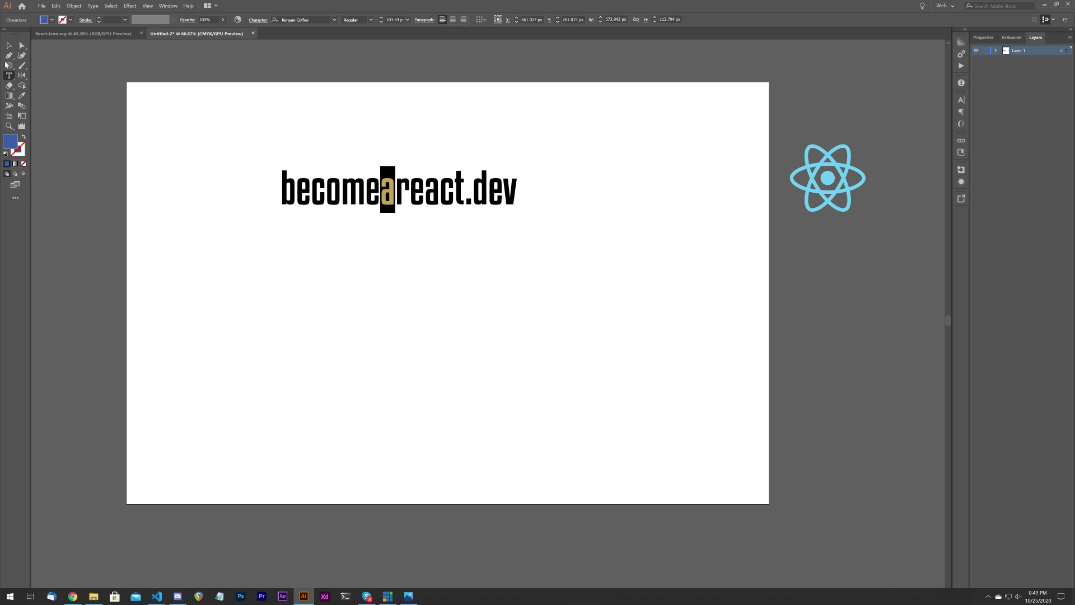
click(8, 45)
click(277, 149)
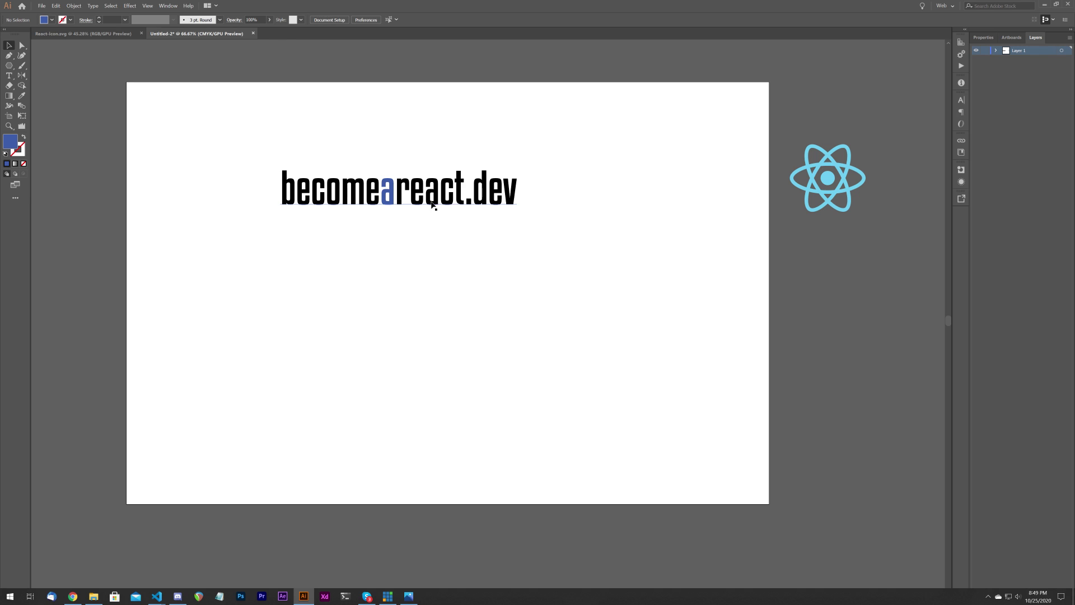
key(ctrl+z)
- Delete everything after "become" from the logo text, leaving that word as its own text object
click(398, 199)
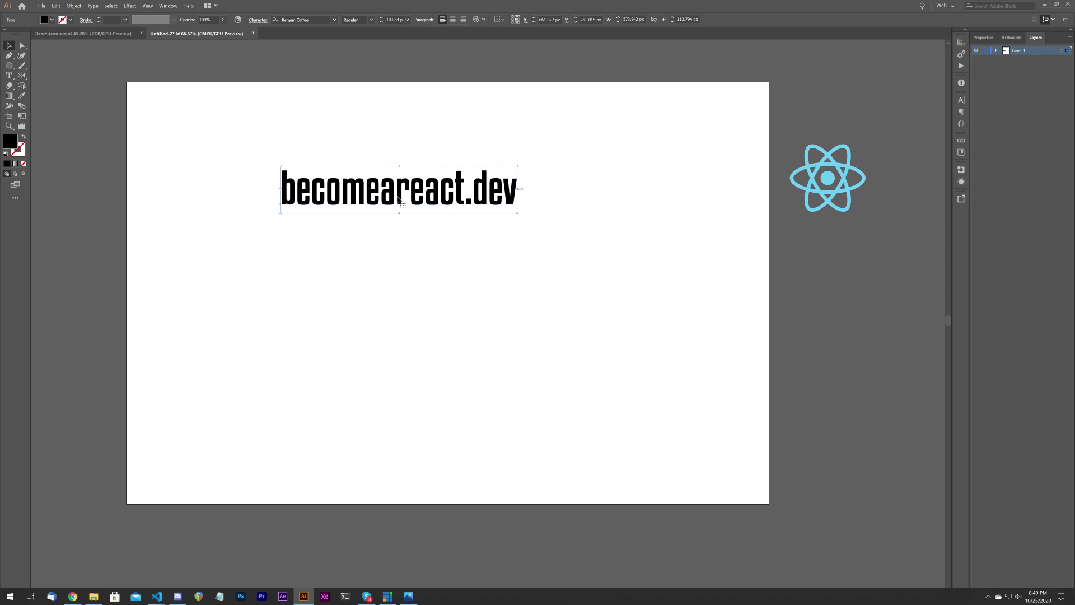
double_click(396, 200)
key(ctrl+a)
click(390, 192)
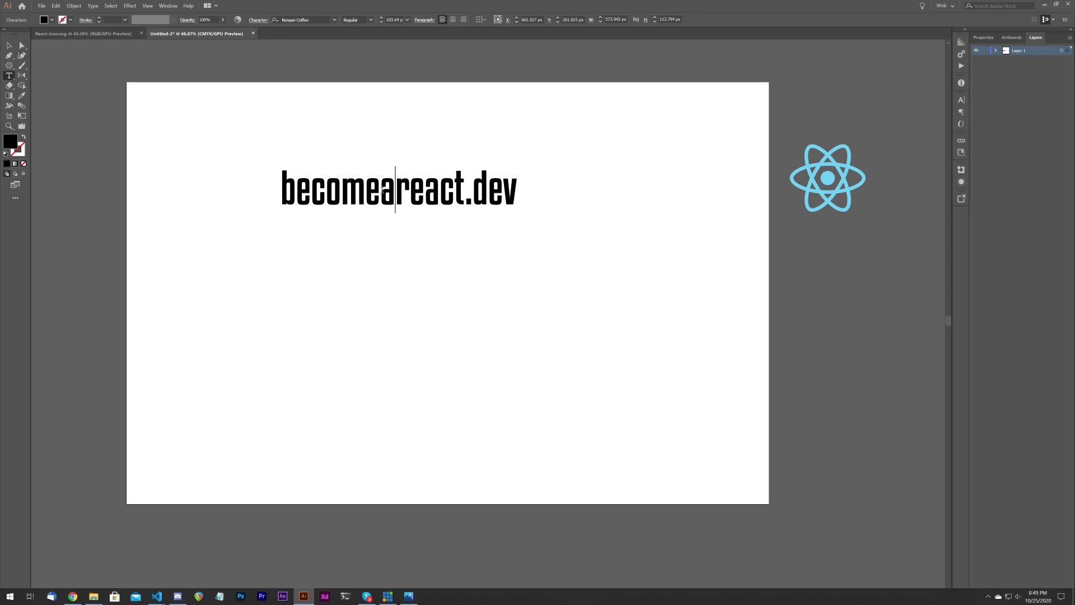
click(383, 190)
key(shift+End)
key(BackSpace)
click(8, 45)
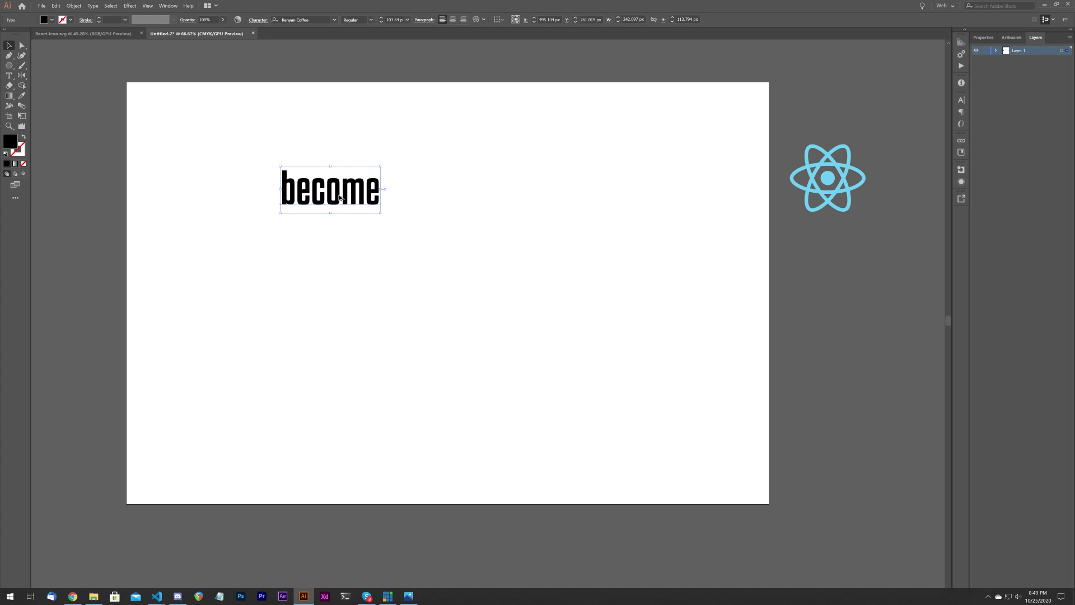
- Duplicate the "become" text beside the original on the same baseline and change the copy to "a"
drag(340, 197, 445, 197)
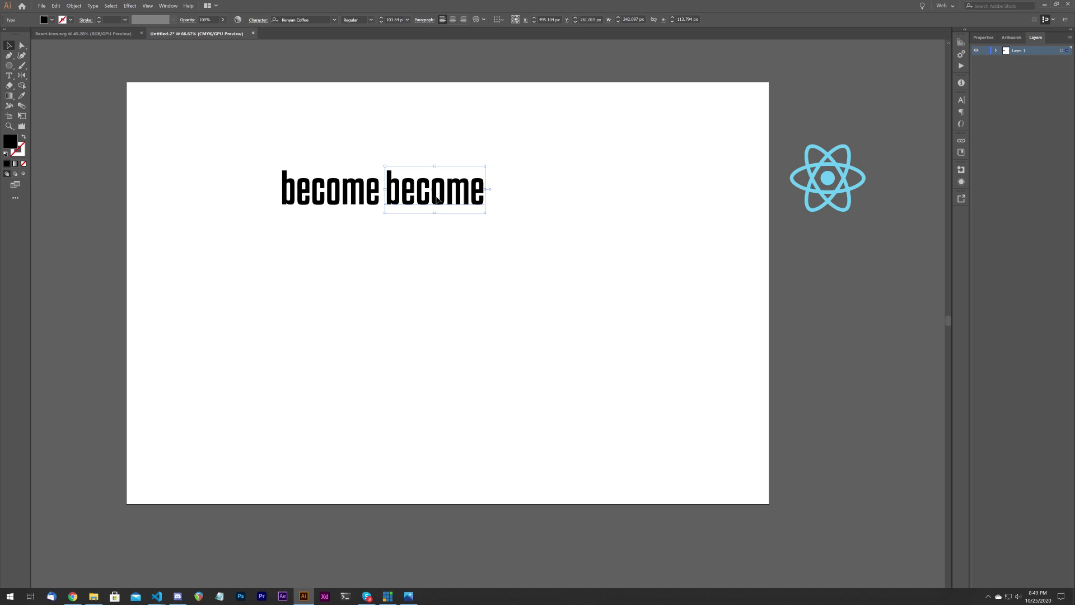
double_click(437, 200)
key(ctrl+a)
text(a)
key(Escape)
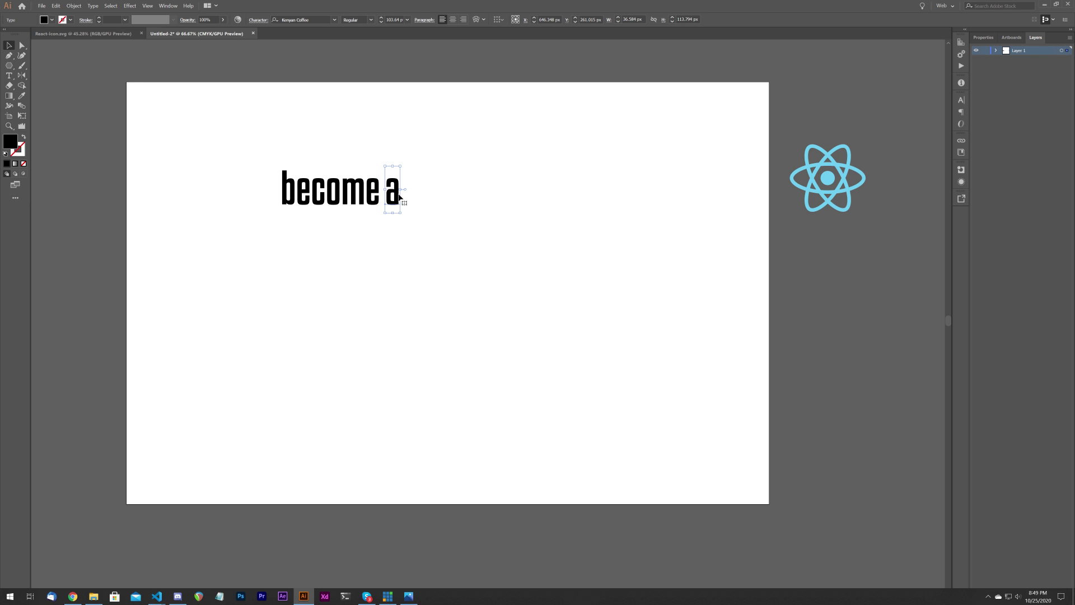
- Duplicate the "a" text just after itself on the same line and change the copy to "react"
drag(395, 197, 415, 198)
double_click(415, 198)
key(ctrl+a)
text(react)
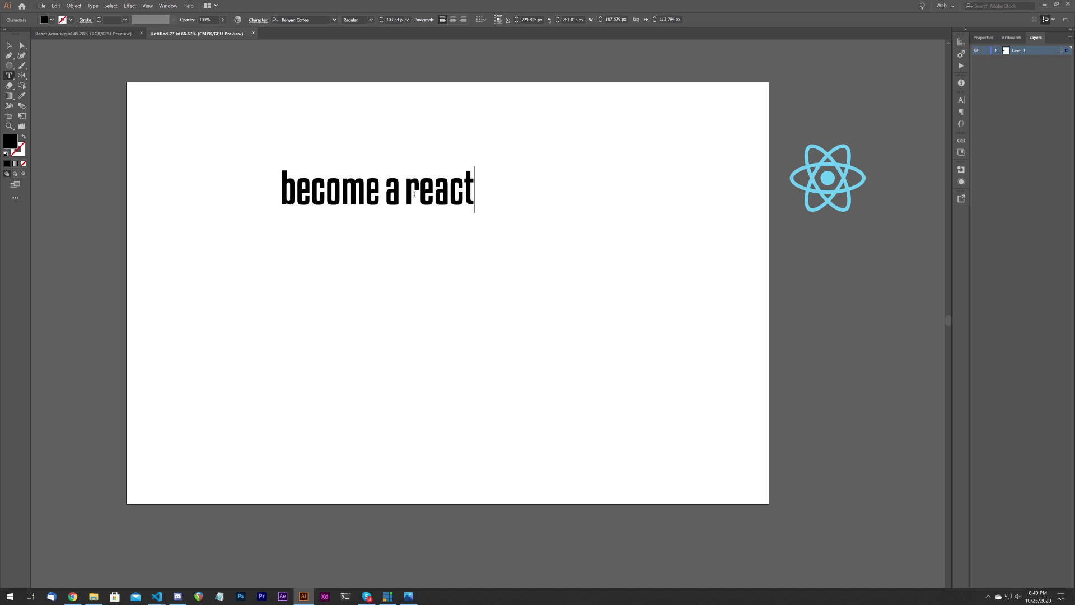
key(Escape)
- Duplicate the "react" text after itself on the same line and change the copy to ".dev"
drag(445, 197, 519, 198)
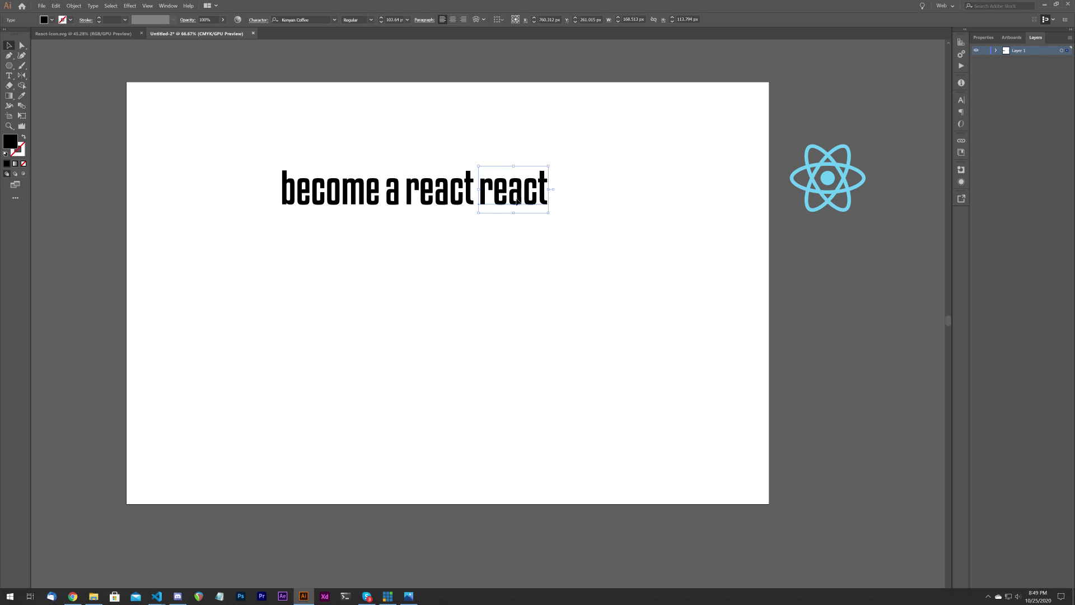
double_click(514, 199)
key(ctrl+a)
text(dev)
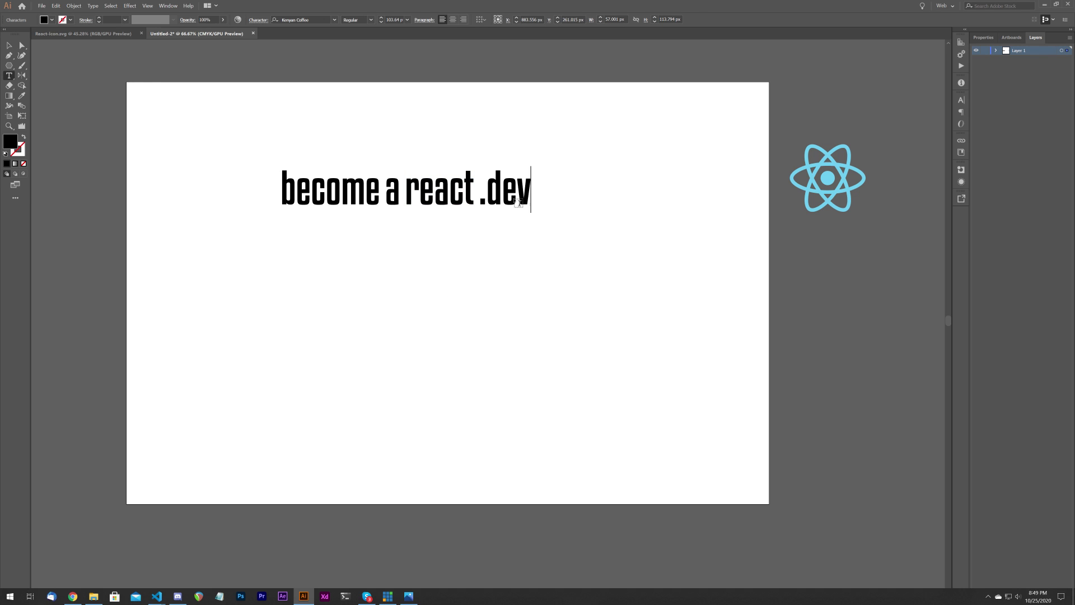
key(Escape)
click(388, 161)
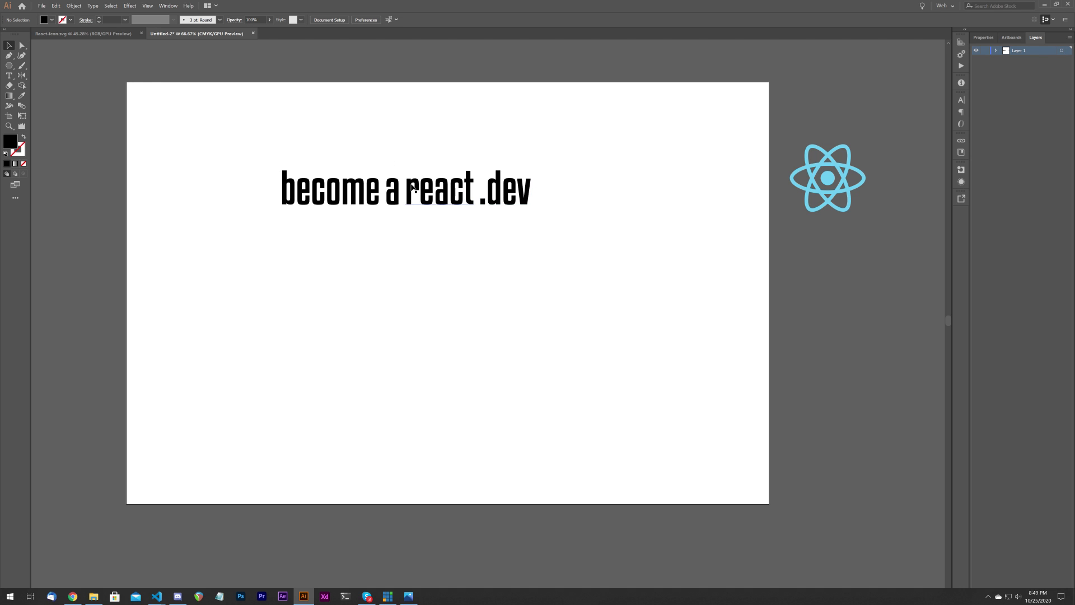
- Scale the separate letter "a" down proportionally around its centre to about 25 px wide
click(395, 195)
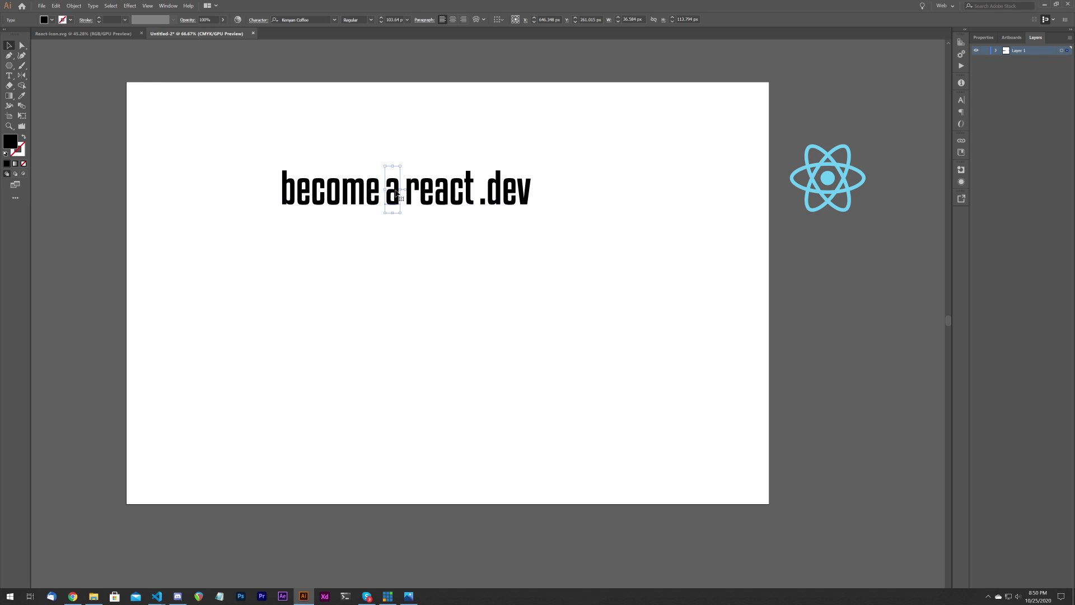
drag(401, 213, 392, 208)
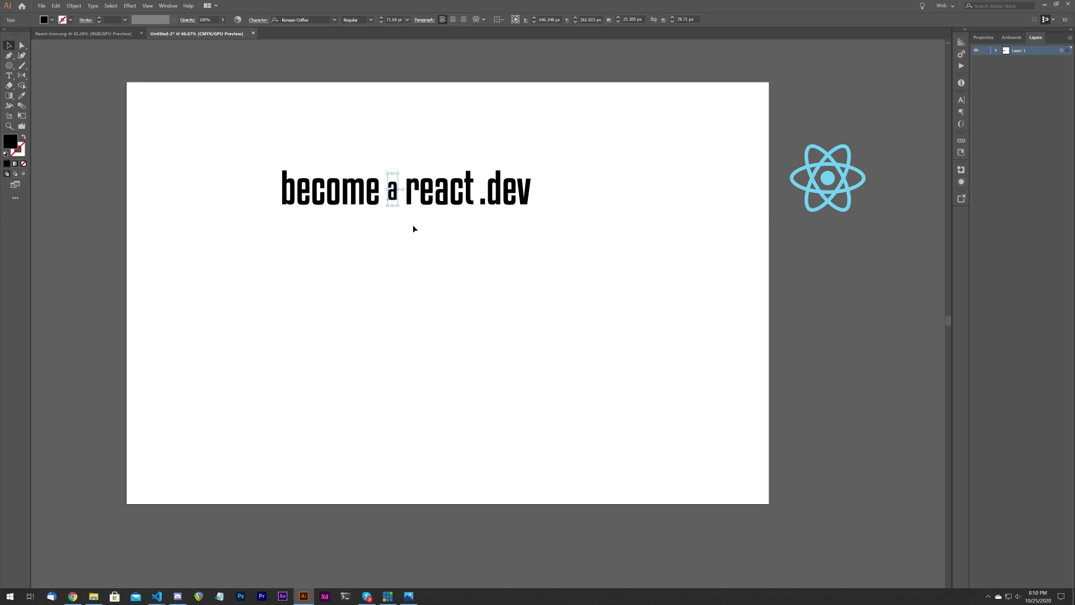
click(429, 252)
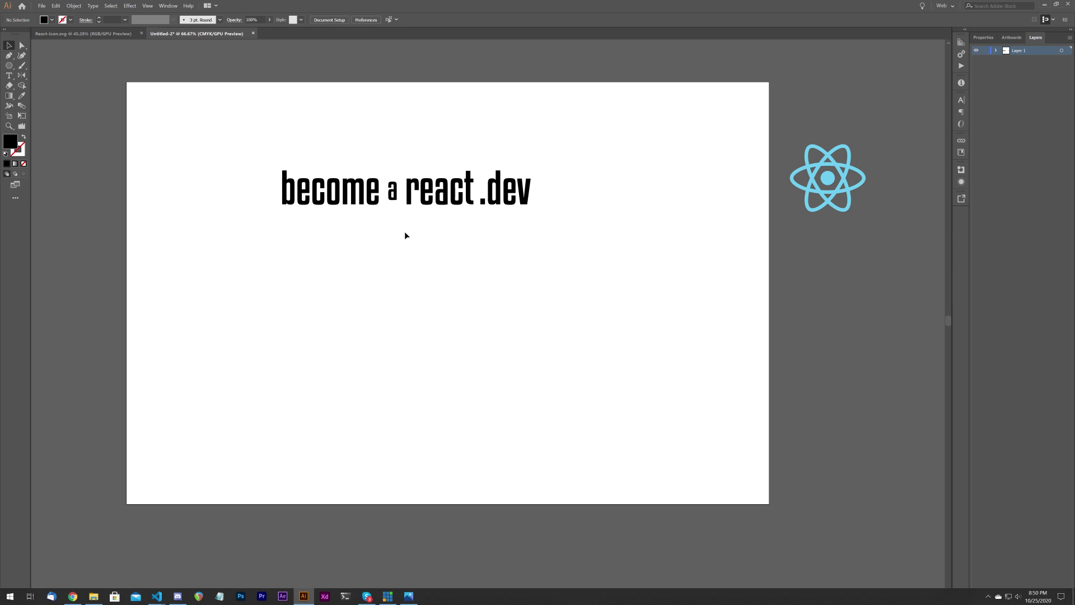
- Match the ".dev" text to the small "a" by setting its font size to 71.69 pt
click(496, 201)
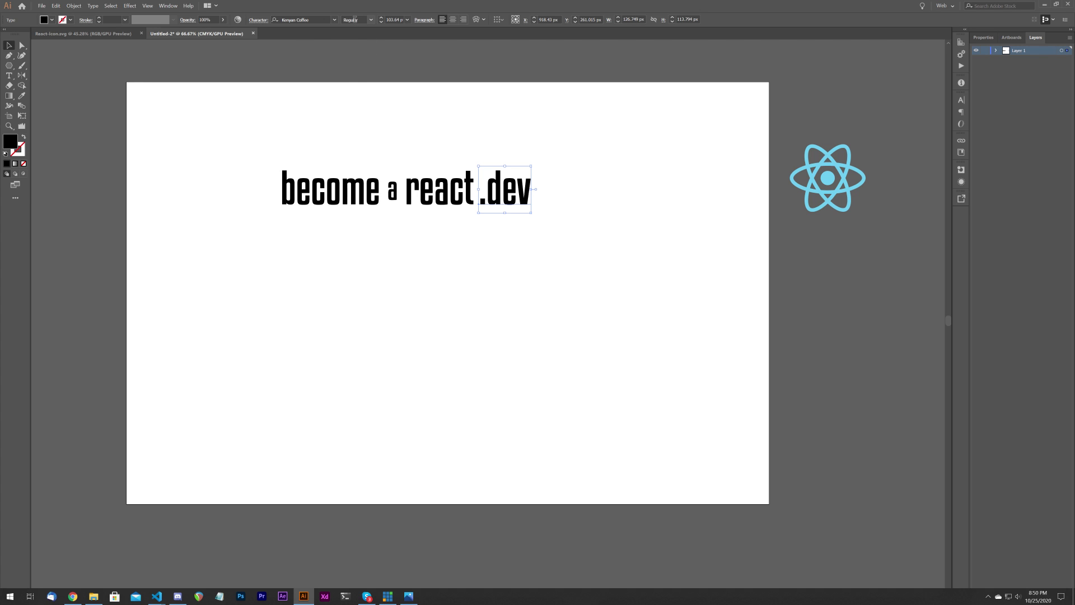
click(393, 195)
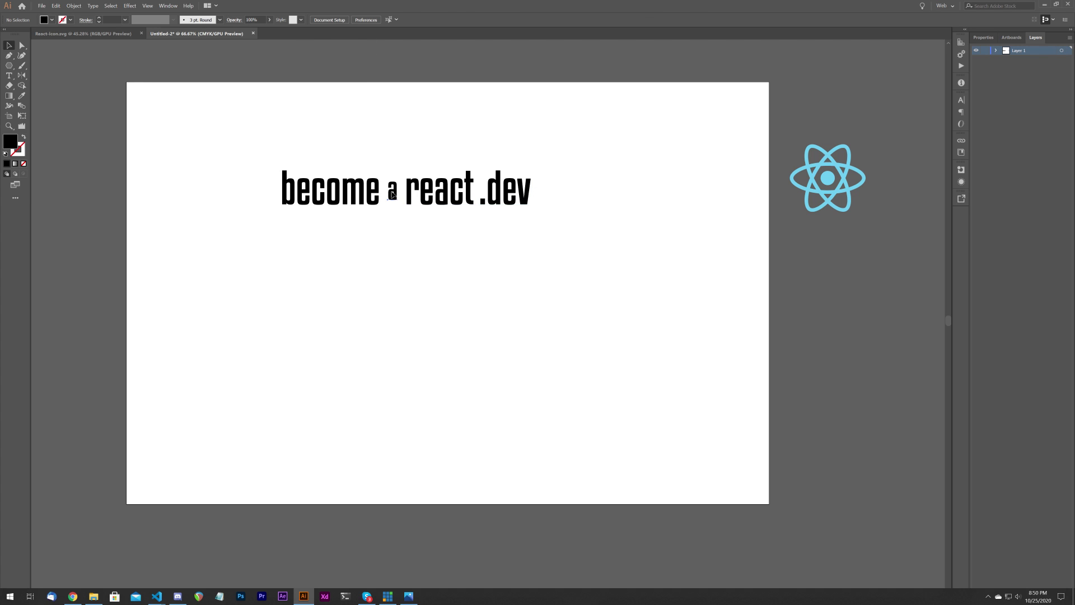
click(393, 195)
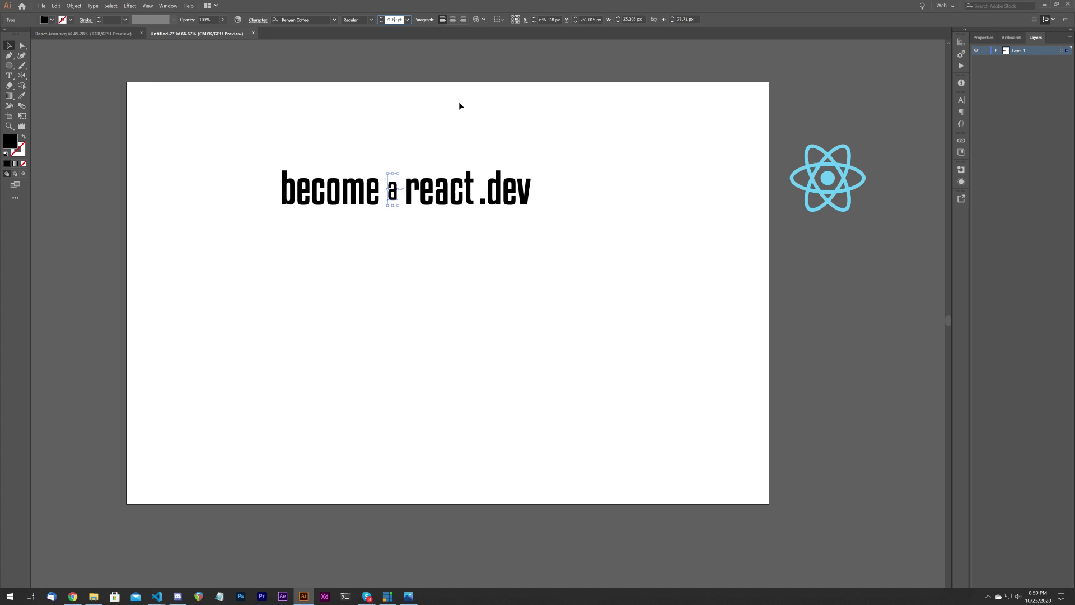
click(501, 180)
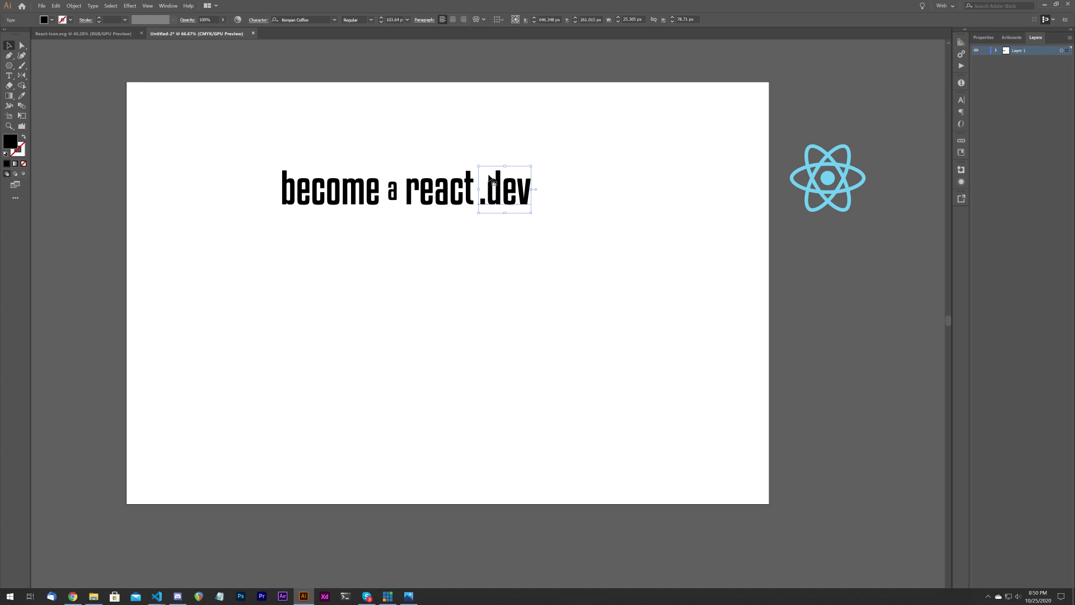
click(394, 19)
key(ctrl+a)
text(71.69 pt)
key(Return)
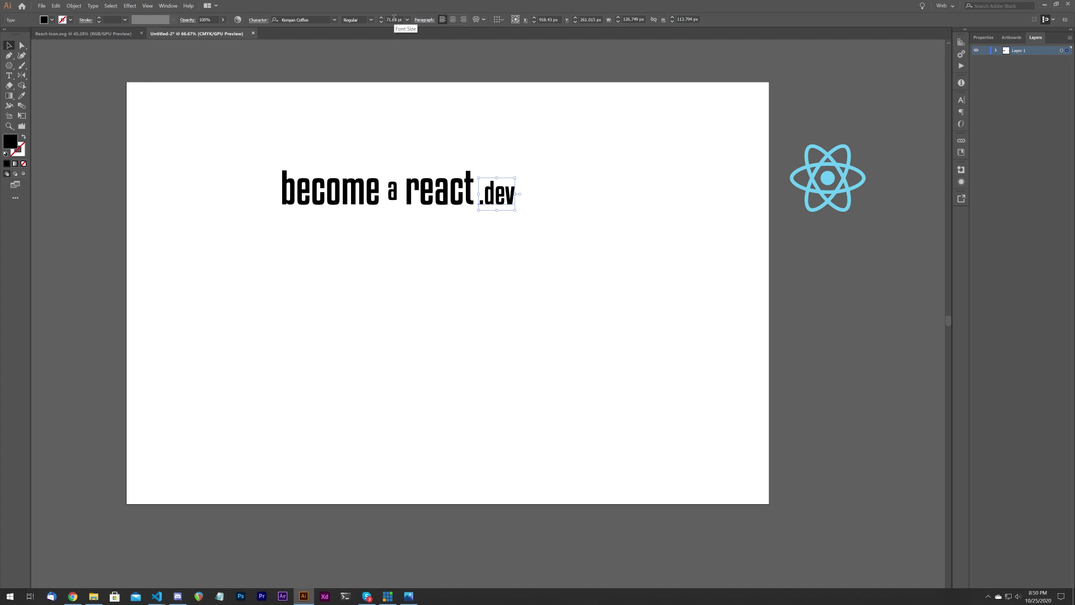
click(499, 98)
- Move the ".dev" text up level with the small "a" and nudge it slightly farther from "react"
drag(506, 196, 501, 190)
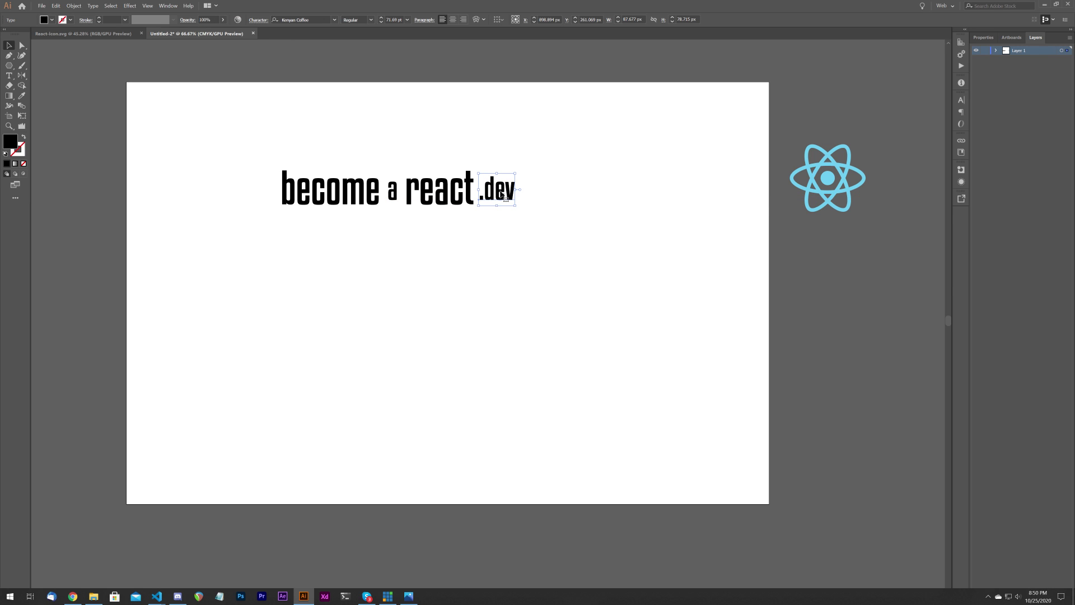
key(Up)
key(Up)
key(Down)
key(Right)
key(Right)
- Delete the ".dev" text object from the artboard
click(391, 194)
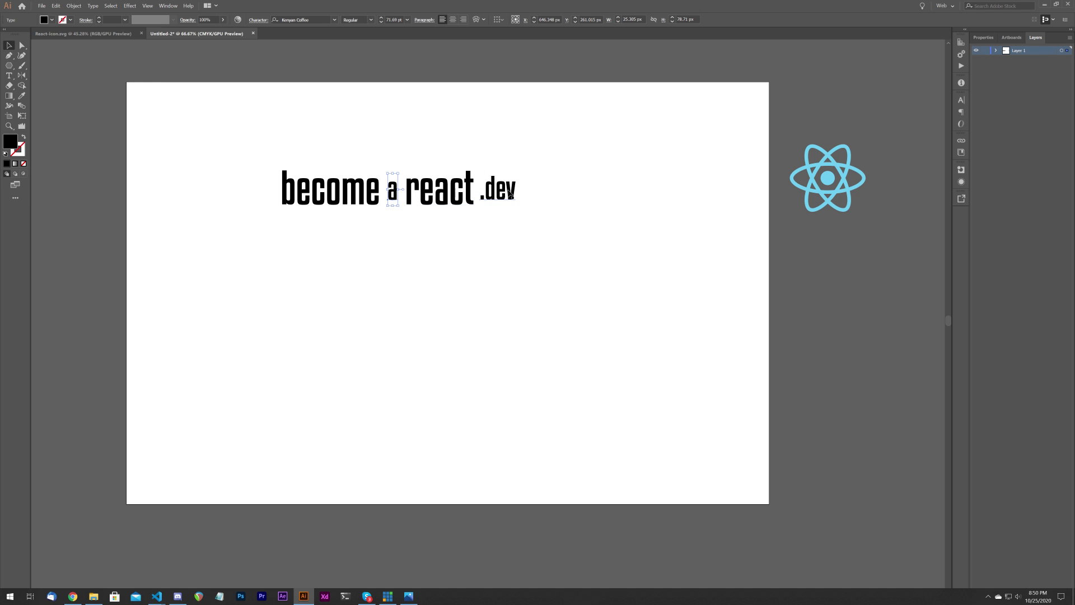
click(513, 192)
key(Delete)
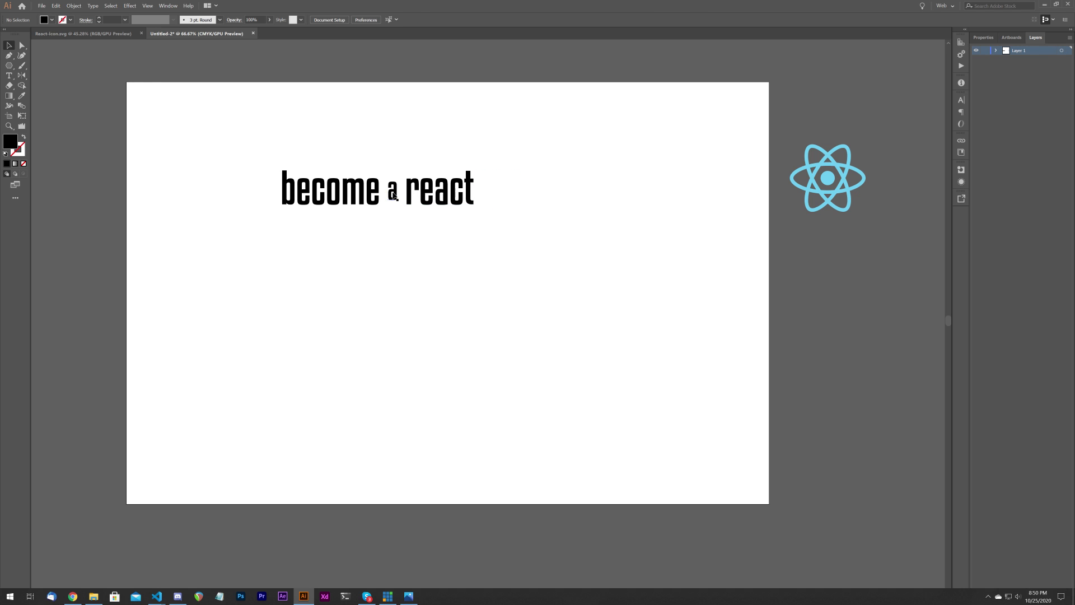
- Duplicate the small "a" to just after "react" and change the copy's text to ".dev"
click(394, 194)
click(479, 194)
click(395, 193)
drag(395, 194, 485, 195)
double_click(485, 193)
double_click(485, 193)
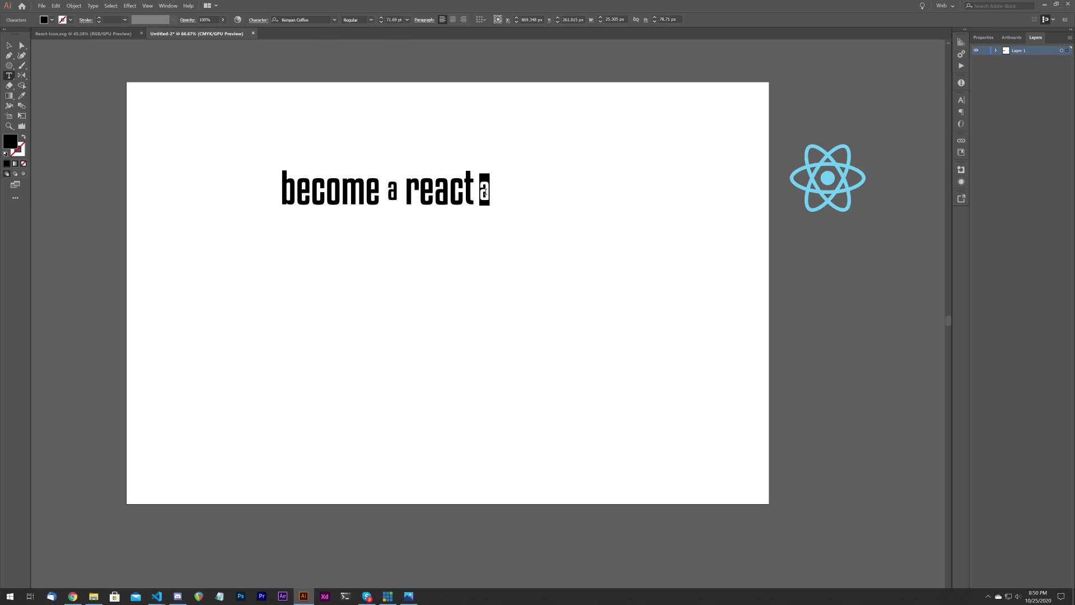
text(.dev)
key(Escape)
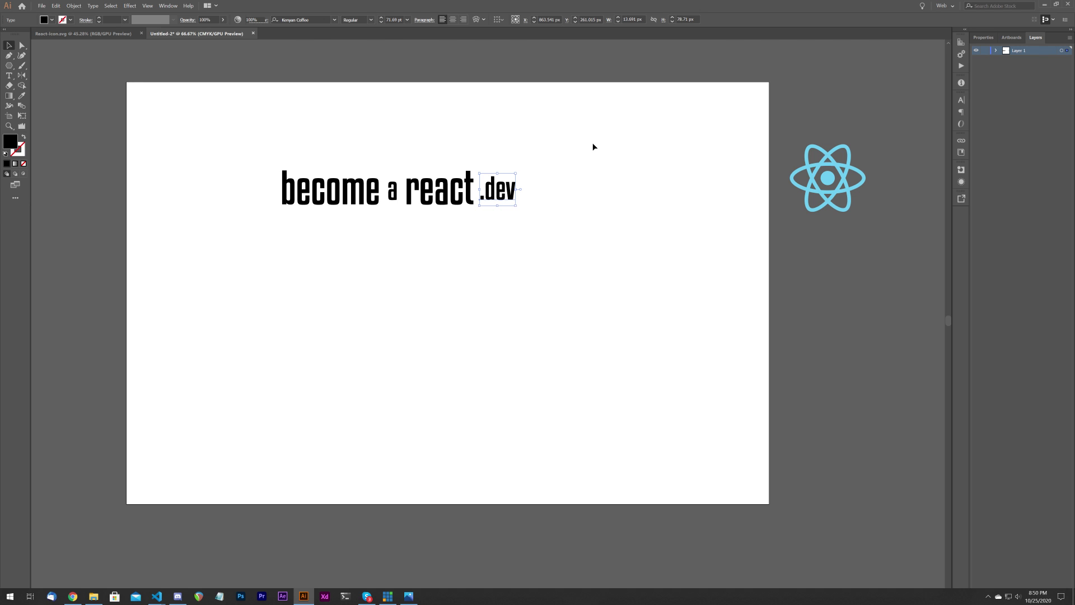
click(629, 162)
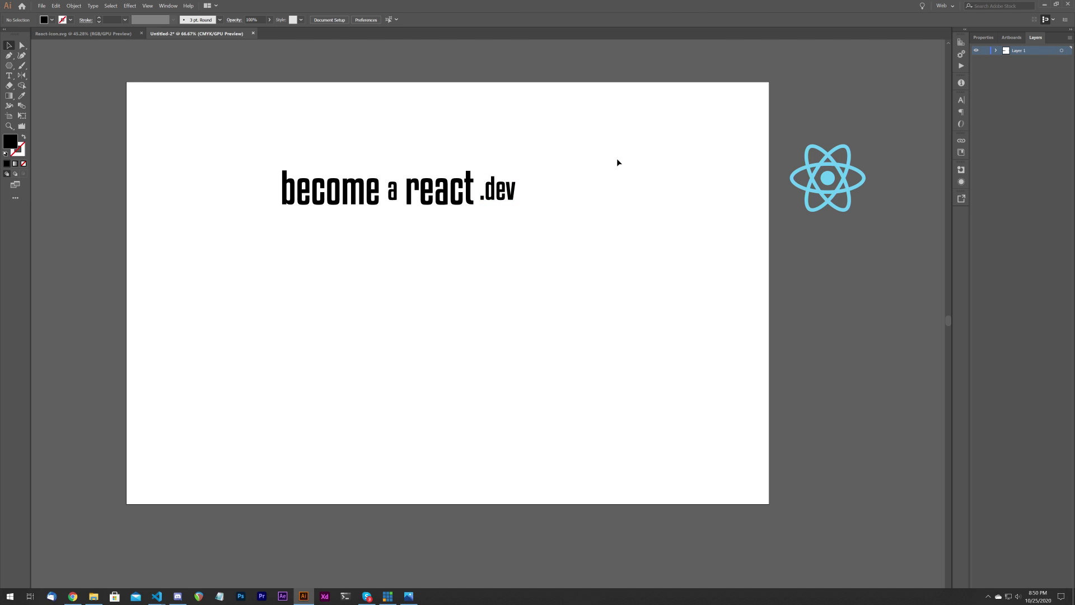
- Try moving the ".dev" text lower and closer to "react", and undo the move
drag(503, 194, 496, 199)
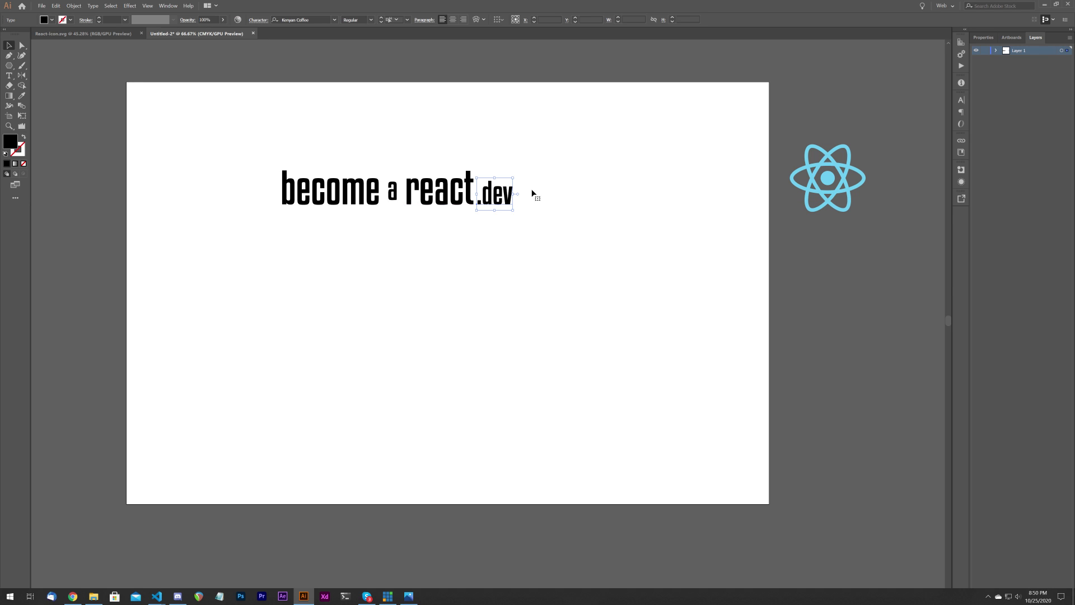
click(542, 184)
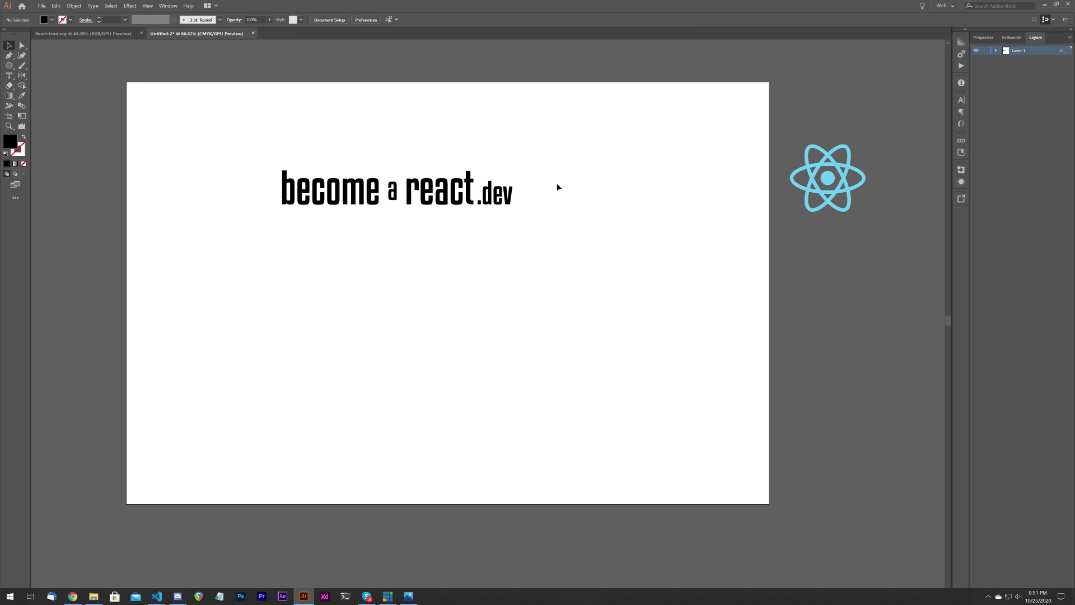
key(ctrl+z)
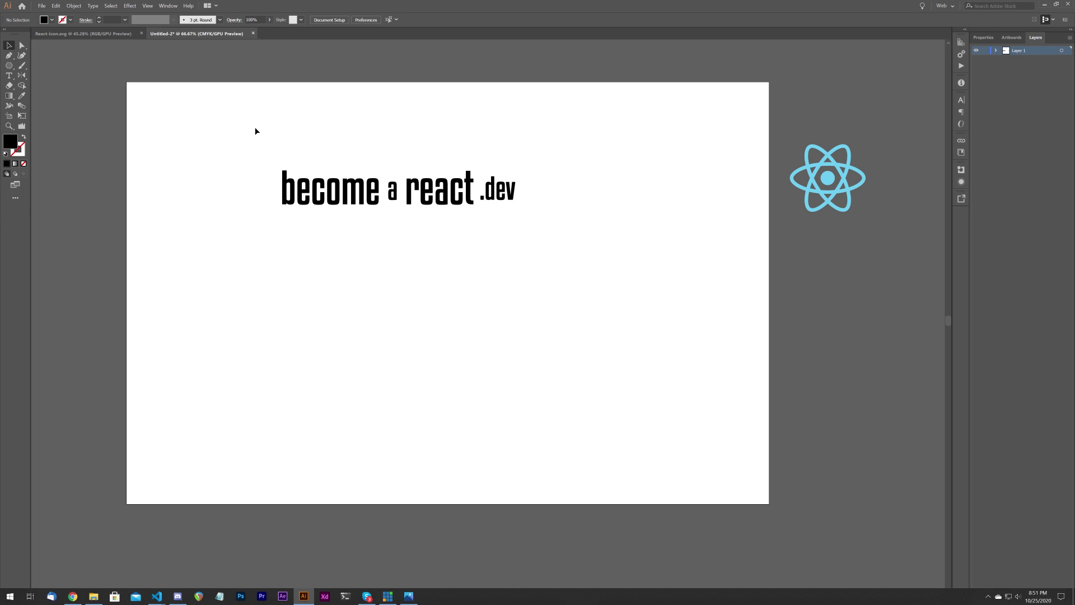
- Try the React icon directly in front of "become" and put it back beside the artboard
drag(815, 196, 222, 207)
click(337, 262)
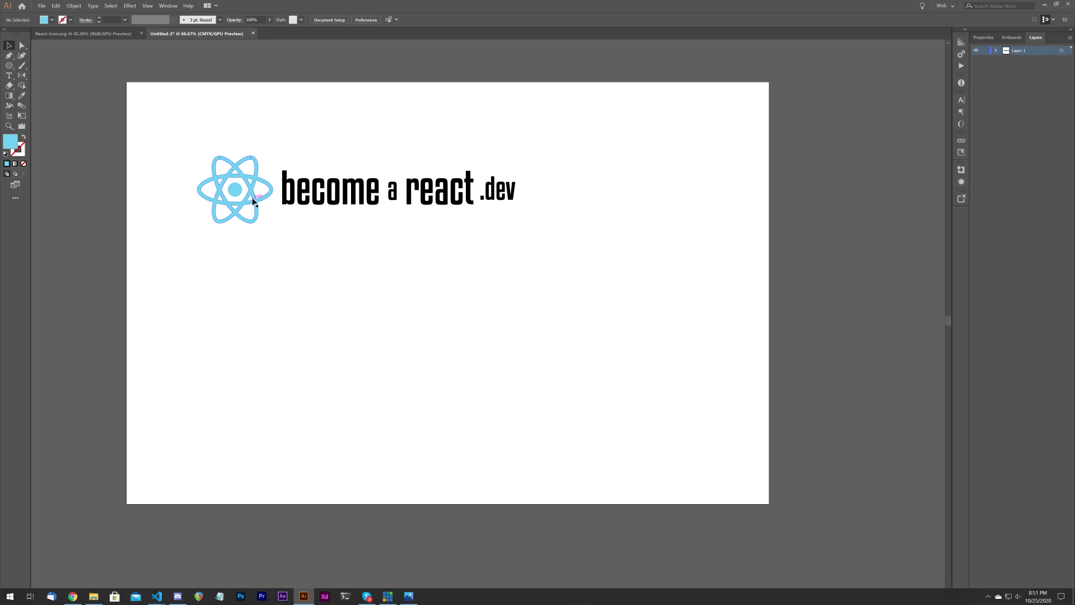
drag(258, 205, 852, 204)
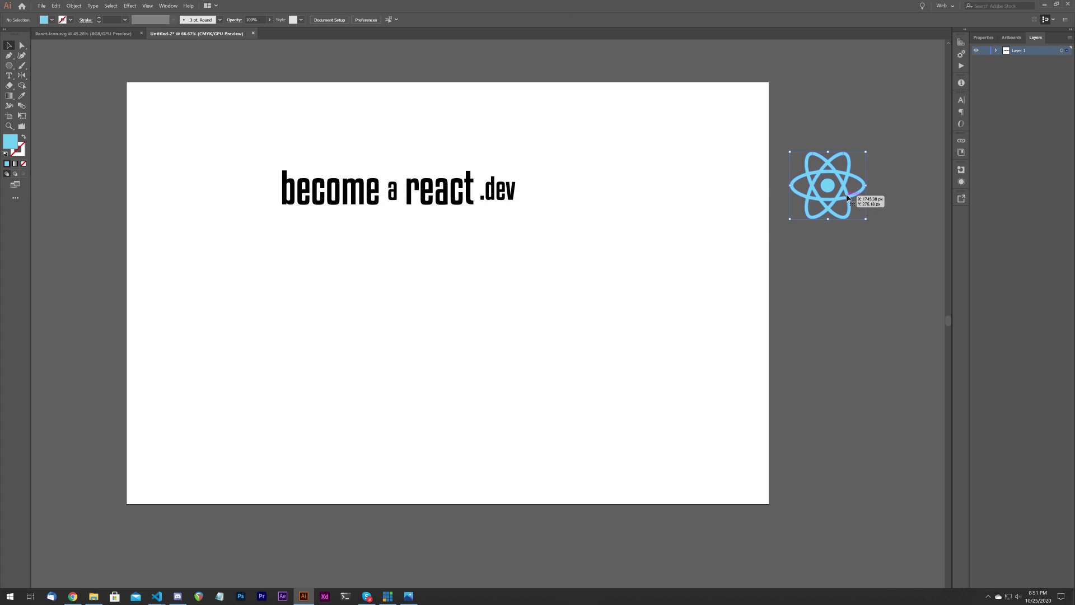
click(847, 293)
drag(523, 217, 539, 225)
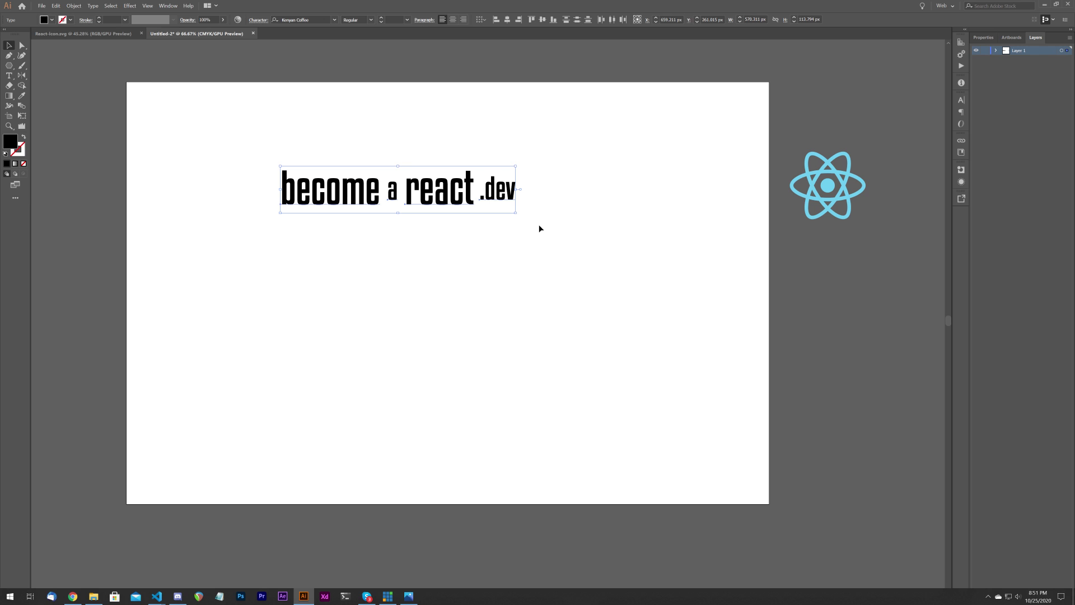
click(540, 228)
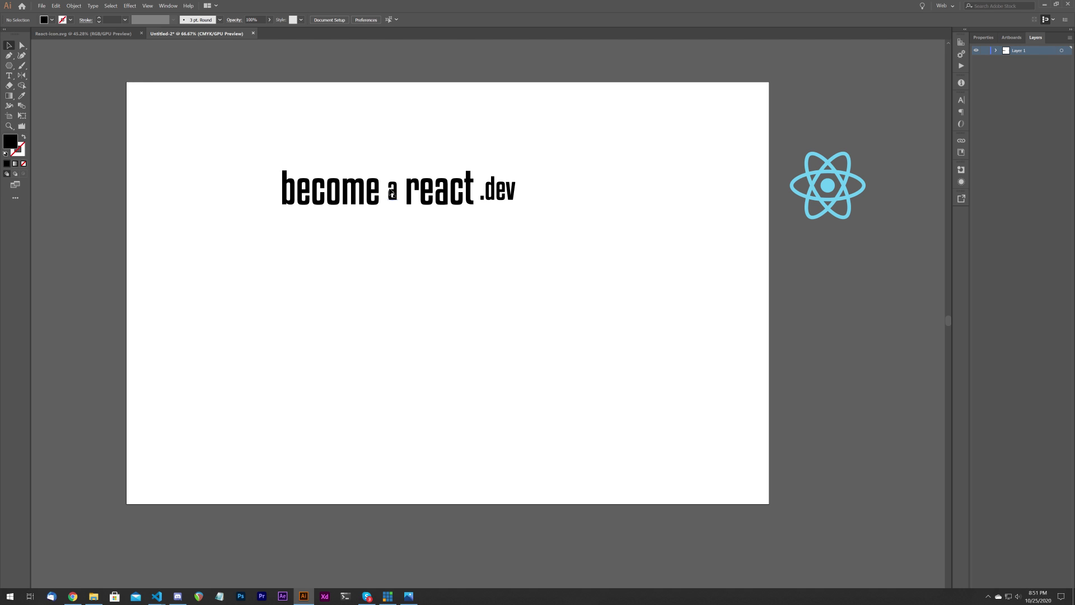
- Place the React icon on the artboard below the wordmark
drag(809, 180, 429, 272)
click(541, 284)
scroll(432, 309, up, 2)
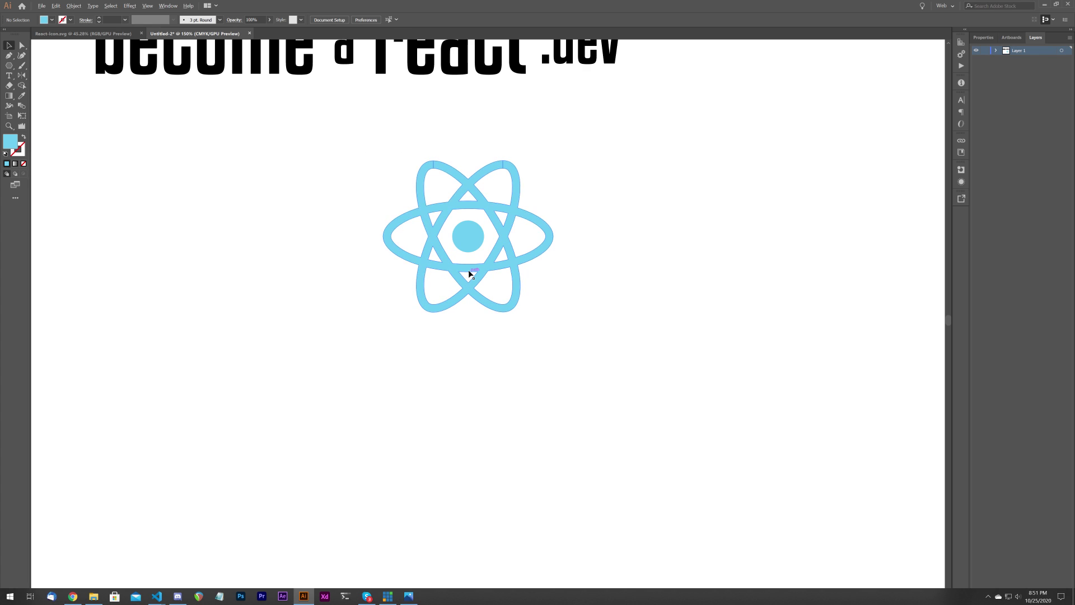
scroll(468, 272, down, 1)
drag(500, 204, 516, 233)
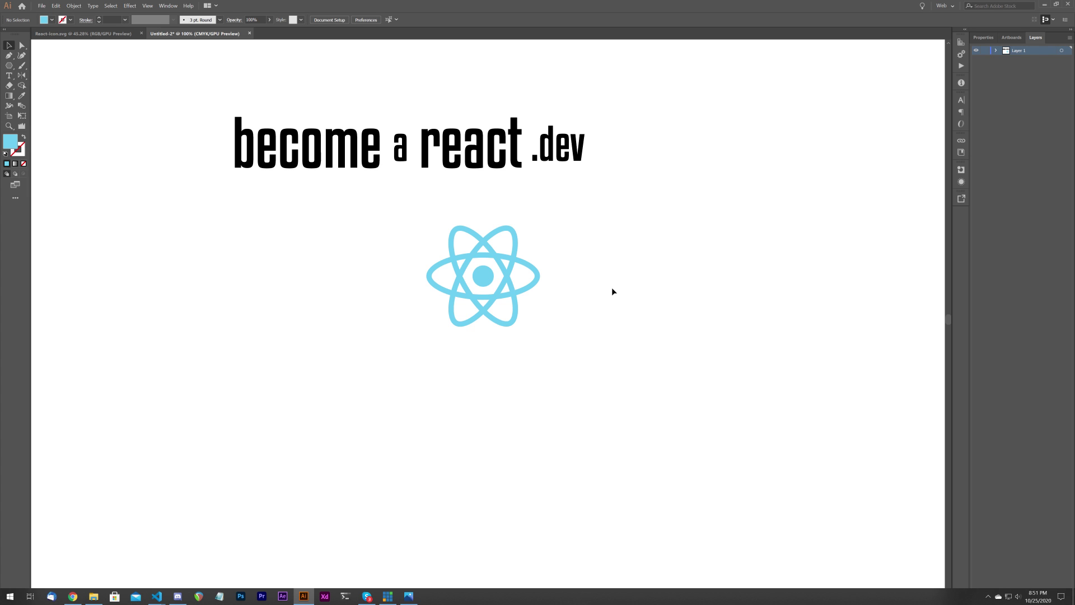
- Draw a circle about 184 px in diameter outward from the centre of the React icon
click(11, 67)
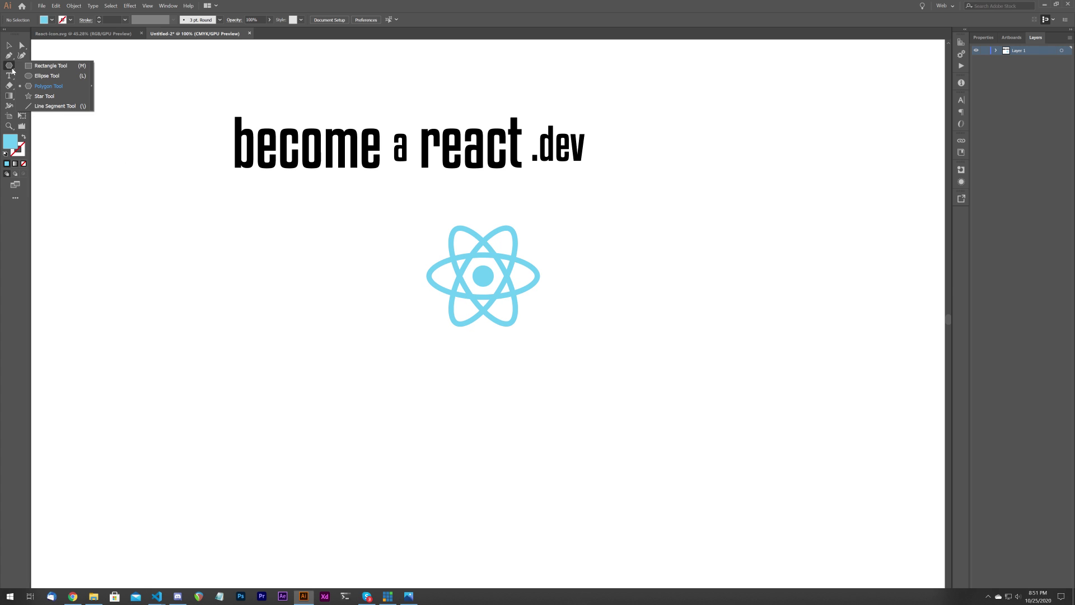
click(47, 76)
scroll(499, 280, up, 2)
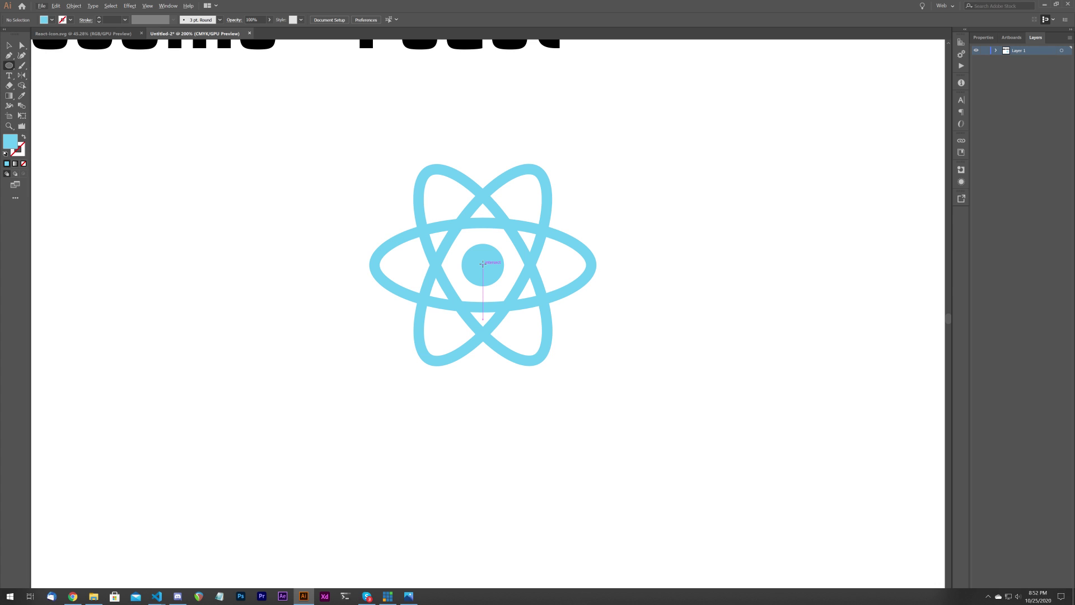
drag(483, 264, 596, 360)
- Remove the circle's fill and give it a blue 5 pt stroke
click(10, 47)
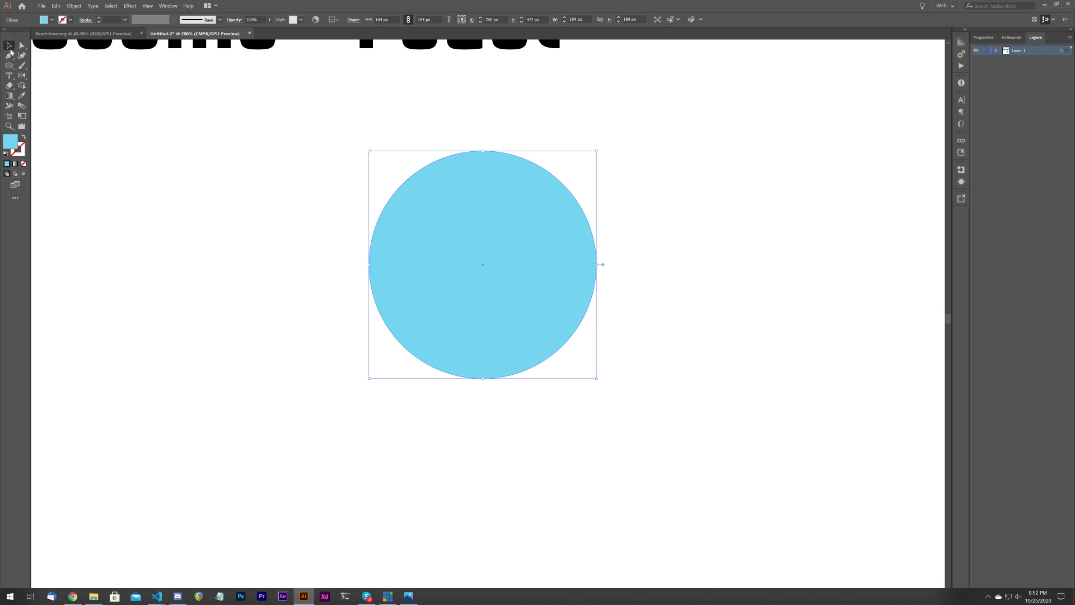
click(51, 19)
click(6, 34)
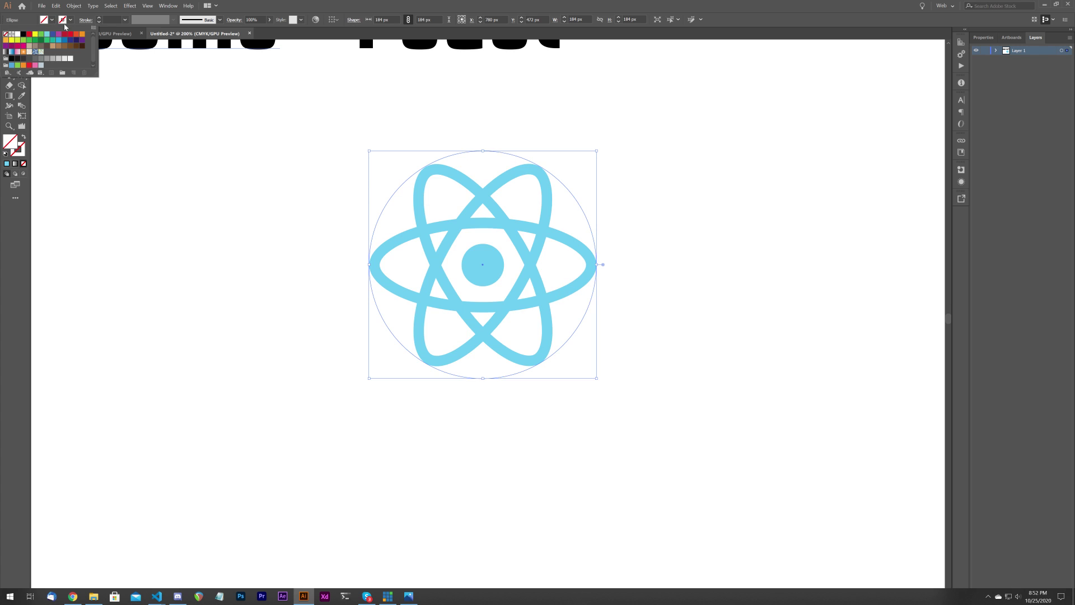
click(63, 20)
click(63, 20)
click(59, 40)
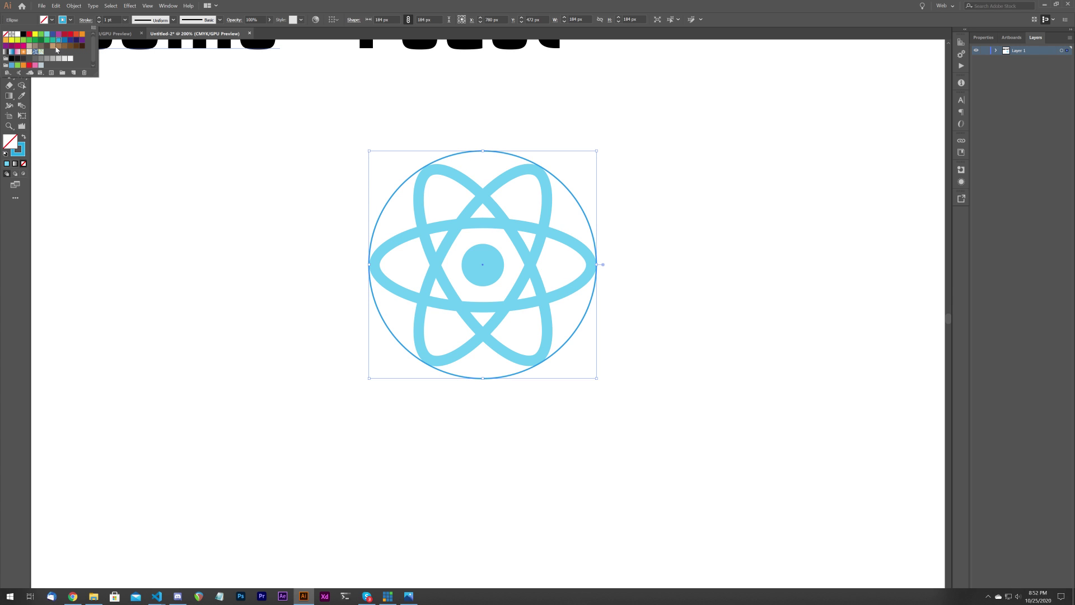
click(20, 241)
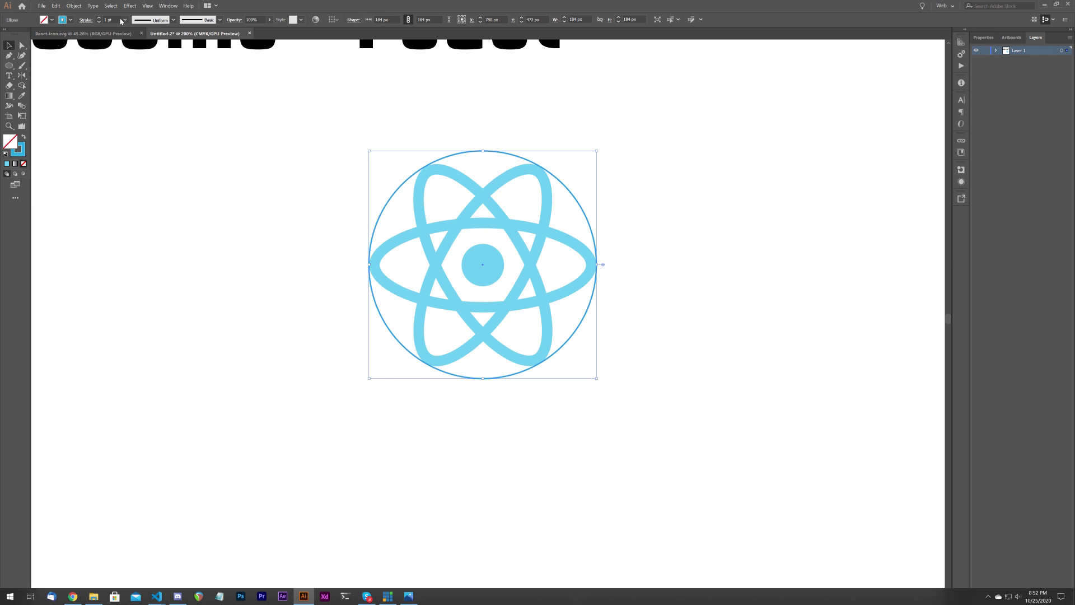
click(99, 18)
click(99, 18)
click(99, 18)
click(99, 18)
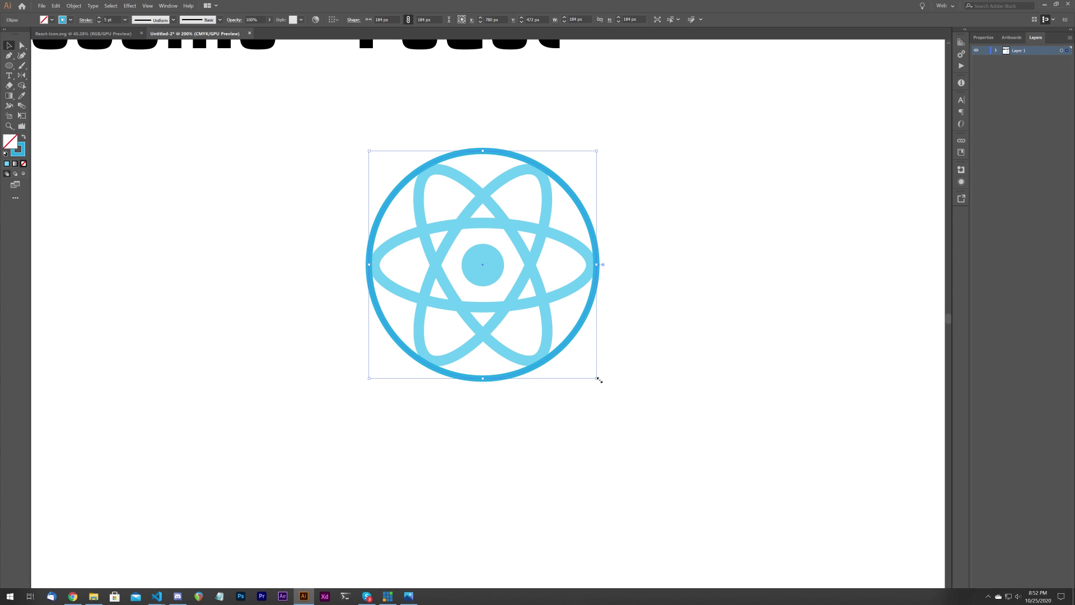
- Narrow the circle to an ellipse about 76 px by 184 px and rotate it to follow the icon's orbit leaning toward the upper left
drag(599, 382, 654, 288)
drag(564, 182, 508, 224)
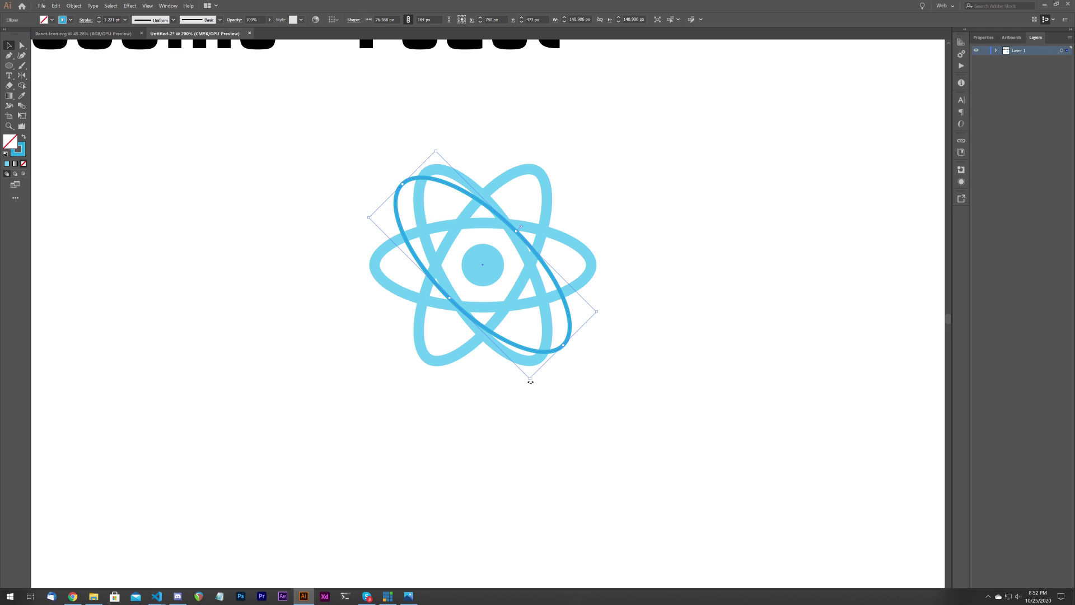
drag(530, 379, 521, 384)
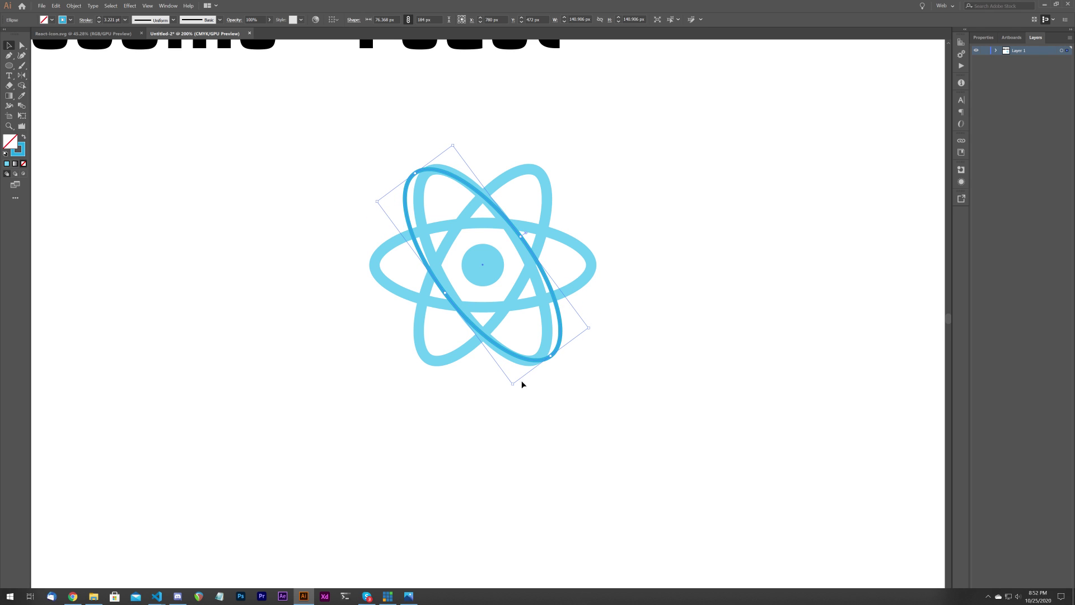
drag(560, 337, 556, 337)
drag(441, 293, 446, 293)
drag(593, 329, 587, 338)
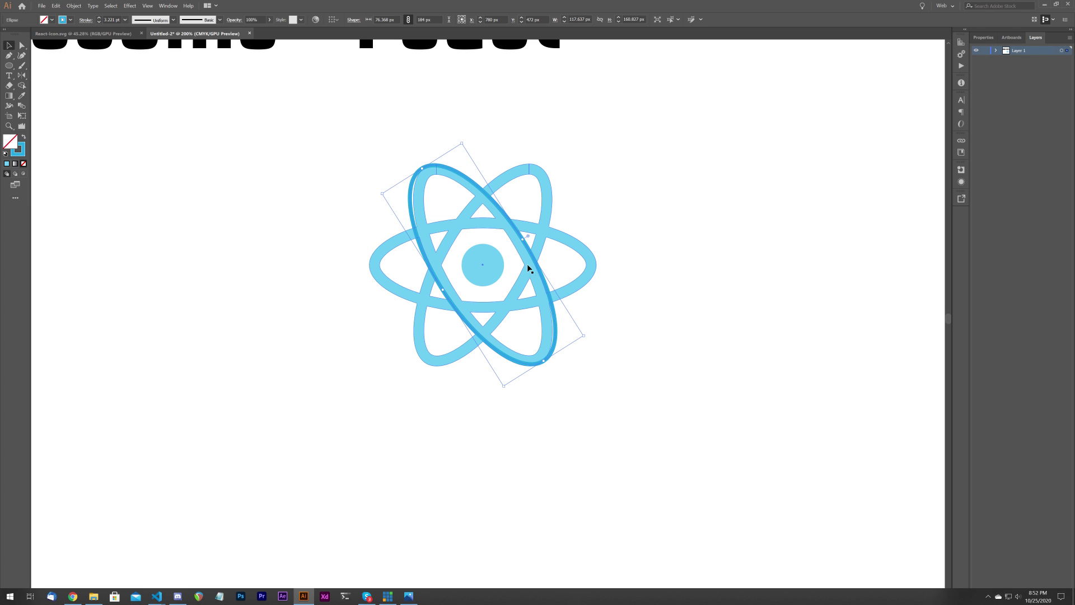
- Scale the tilted ellipse down to about 72 px by 172 px and set its stroke to 4 pt
drag(461, 144, 461, 148)
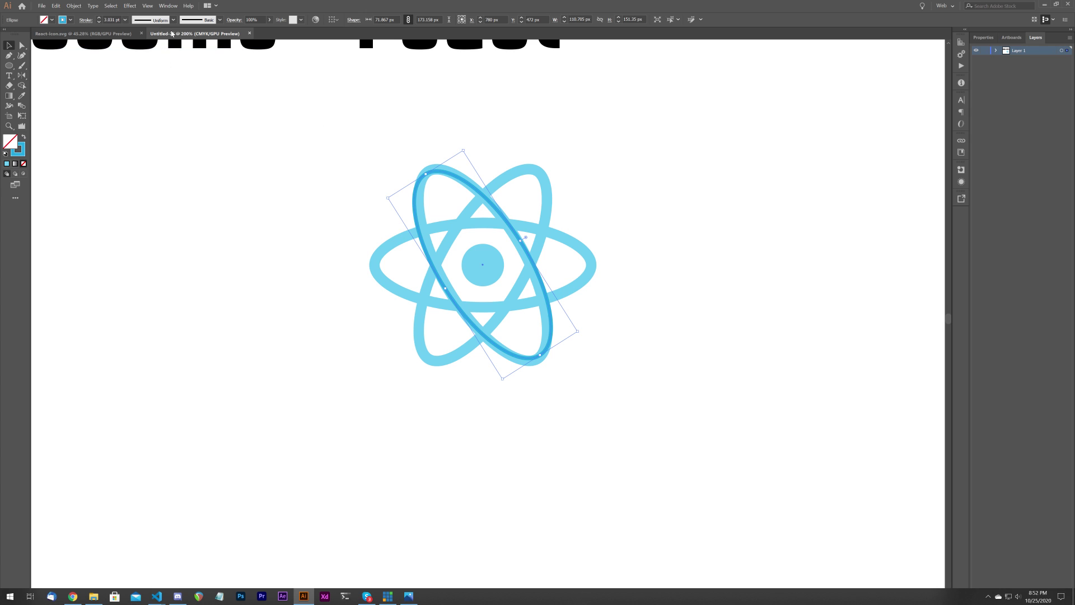
click(99, 18)
click(305, 168)
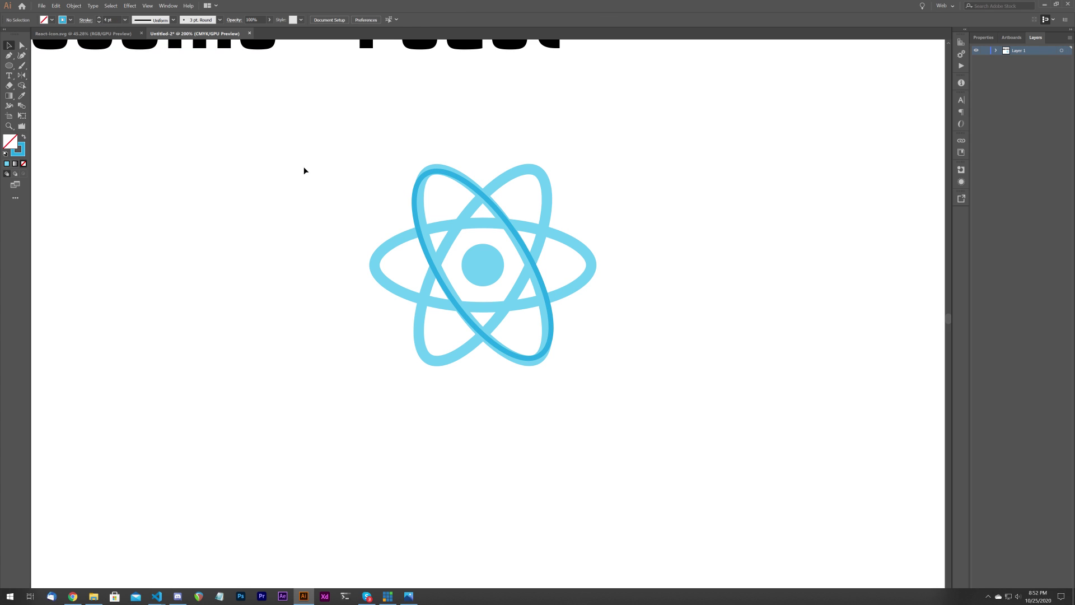
- Move the React icon off the artboard, away from the traced ellipse
click(477, 203)
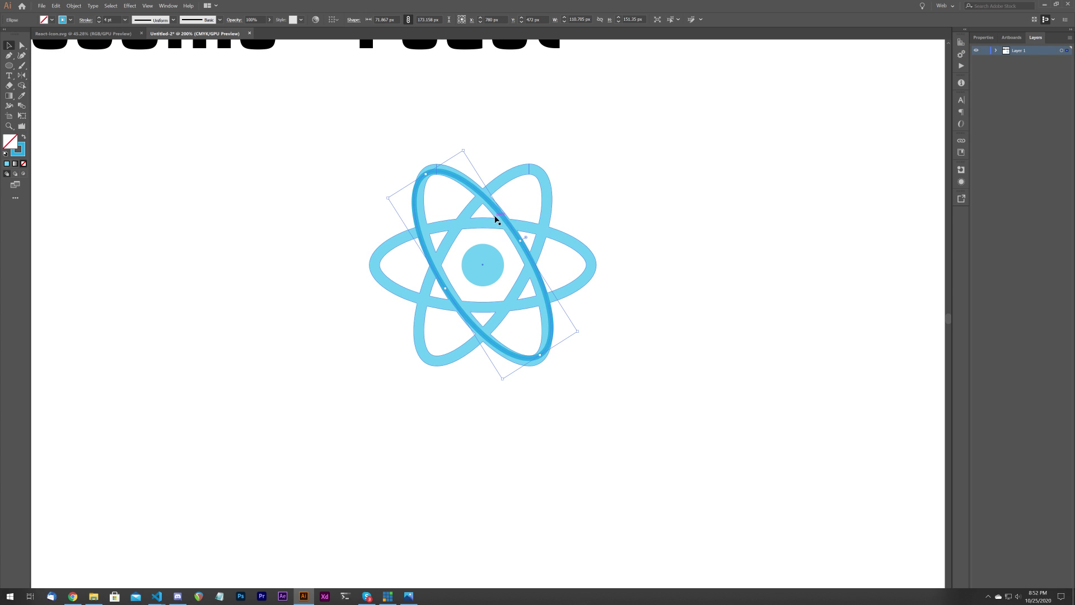
scroll(503, 220, down, 3)
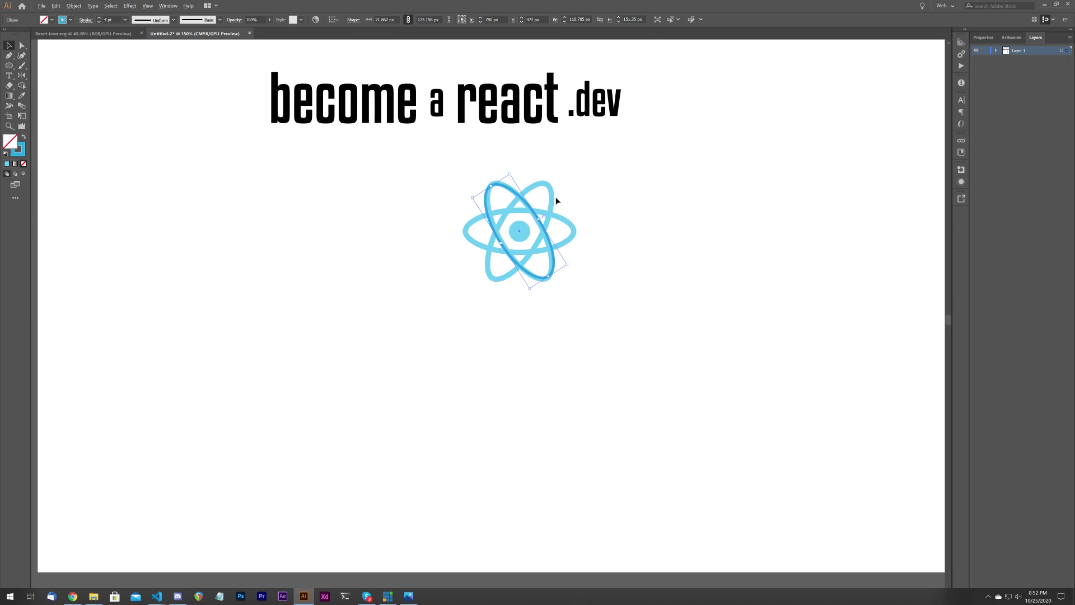
drag(510, 224, 875, 225)
click(716, 222)
scroll(447, 212, up, 1)
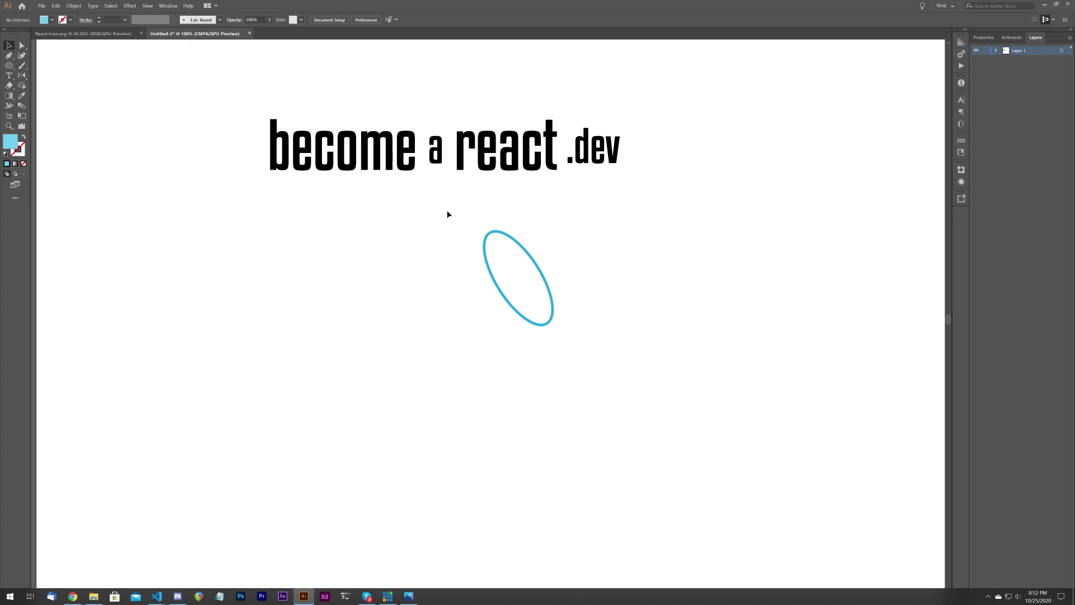
- Scale the tilted ellipse down to about 30 px by 72 px and thicken its stroke
click(552, 292)
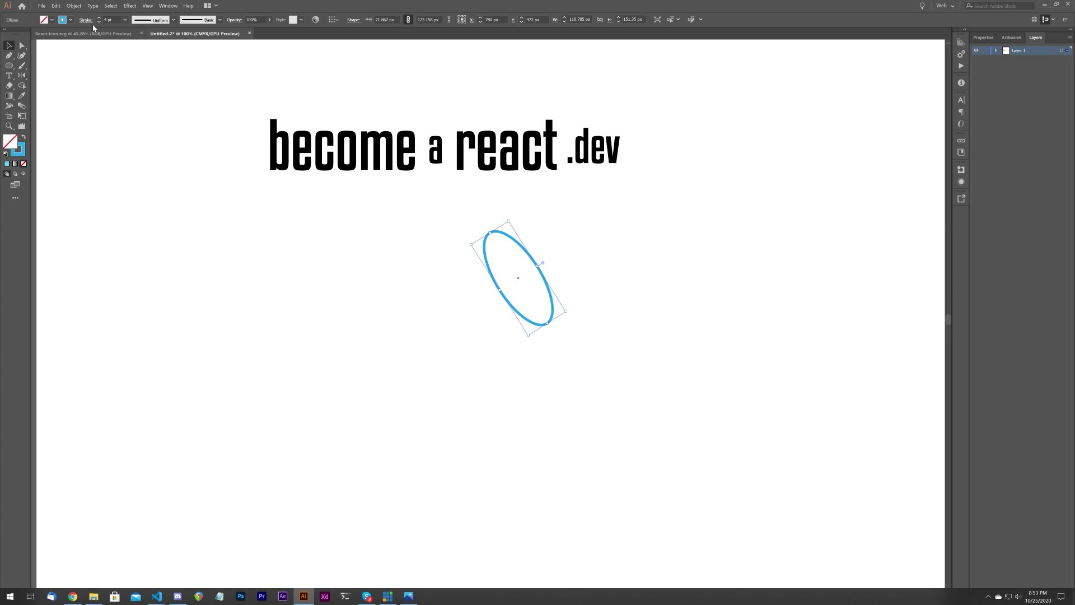
drag(566, 311, 519, 298)
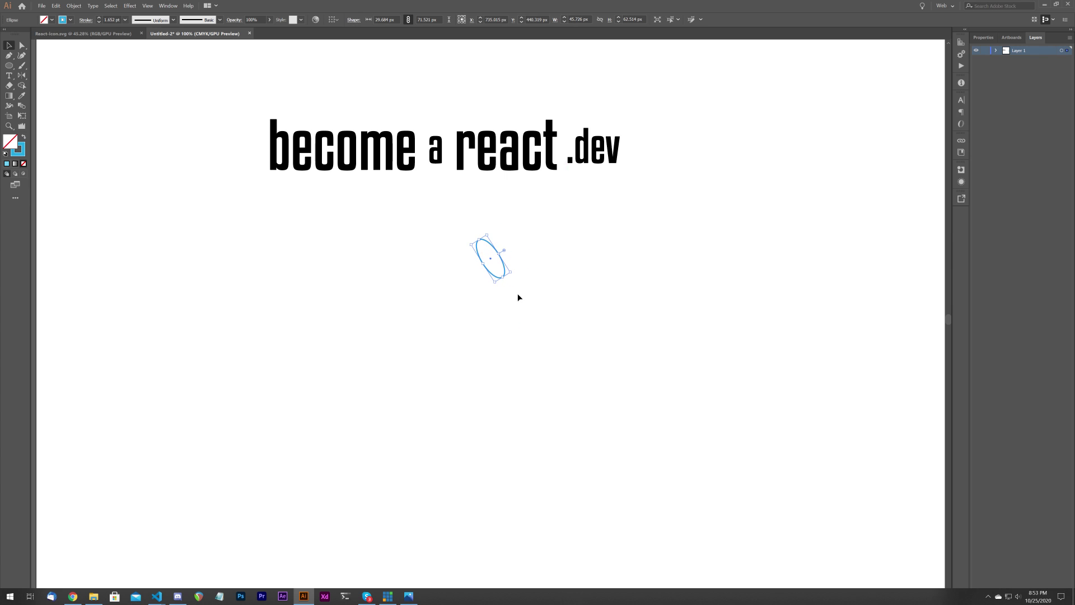
click(98, 18)
click(98, 18)
click(98, 17)
click(98, 17)
click(98, 18)
- Position the ellipse around the small "a" and enlarge it with its stroke to about 52 px by 126 px
drag(496, 251, 469, 178)
drag(472, 179, 519, 230)
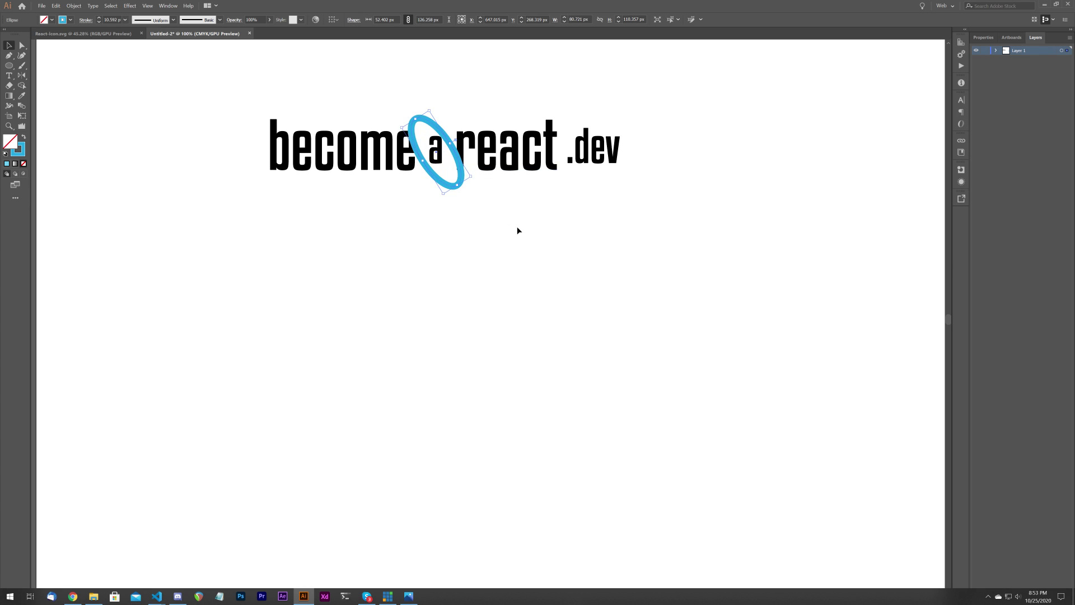
click(519, 231)
- Spread the wordmark around the ellipse by shifting "react" and ".dev" right and "become" left
drag(502, 92, 579, 177)
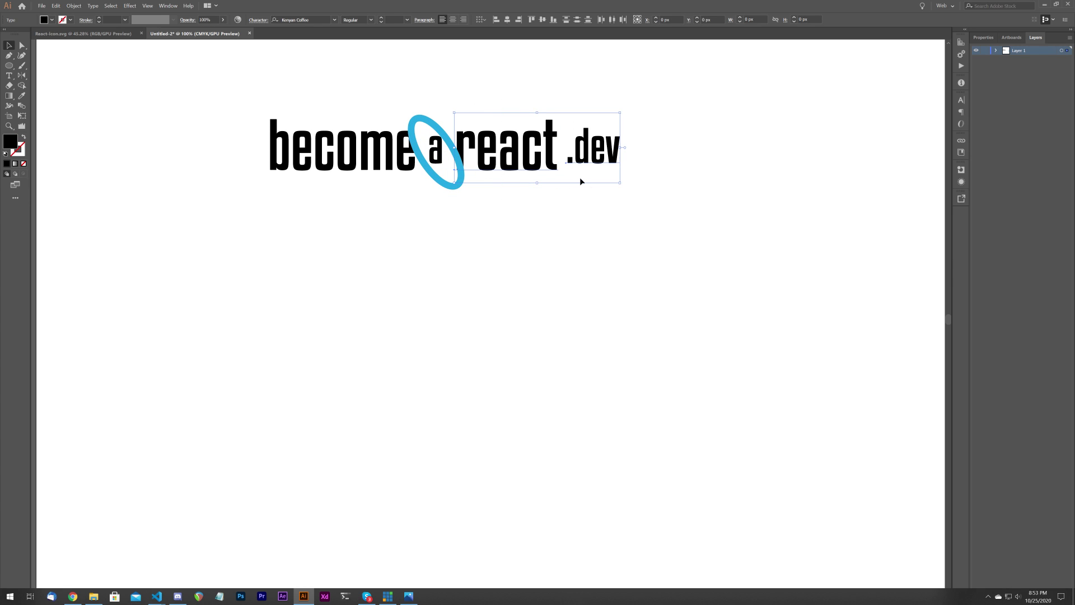
drag(518, 145, 533, 146)
drag(336, 146, 322, 146)
click(403, 212)
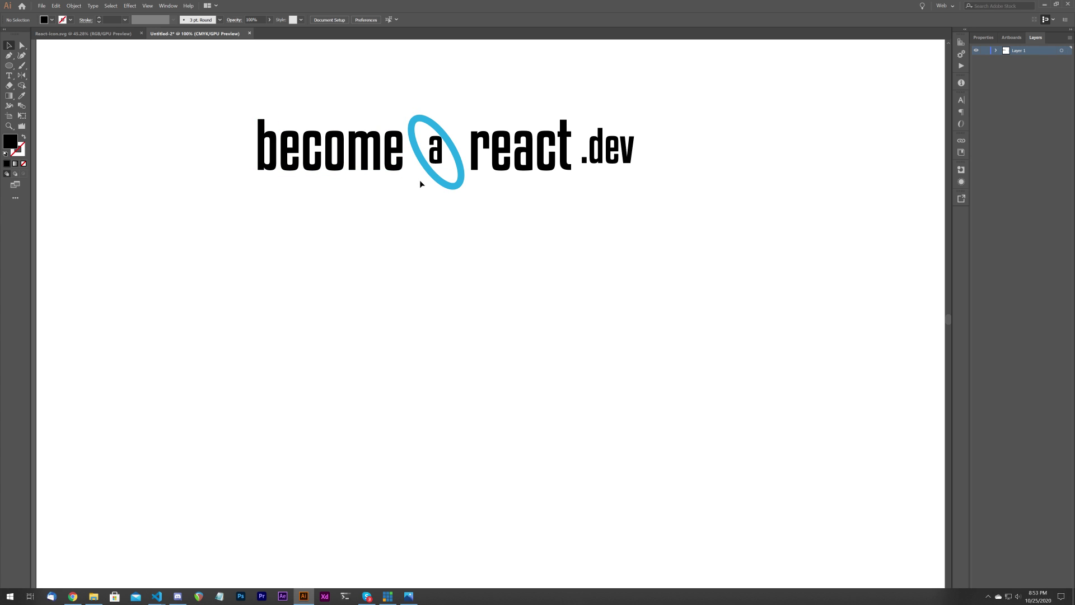
- Change the ellipse's stroke to black and set its weight to 10 pt
click(415, 131)
click(70, 20)
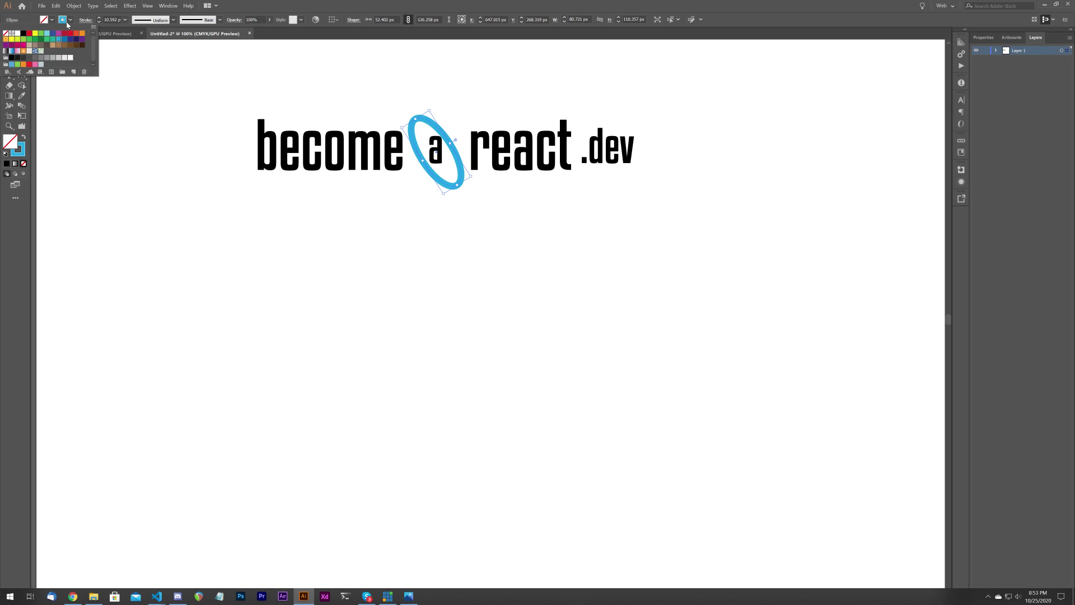
click(23, 35)
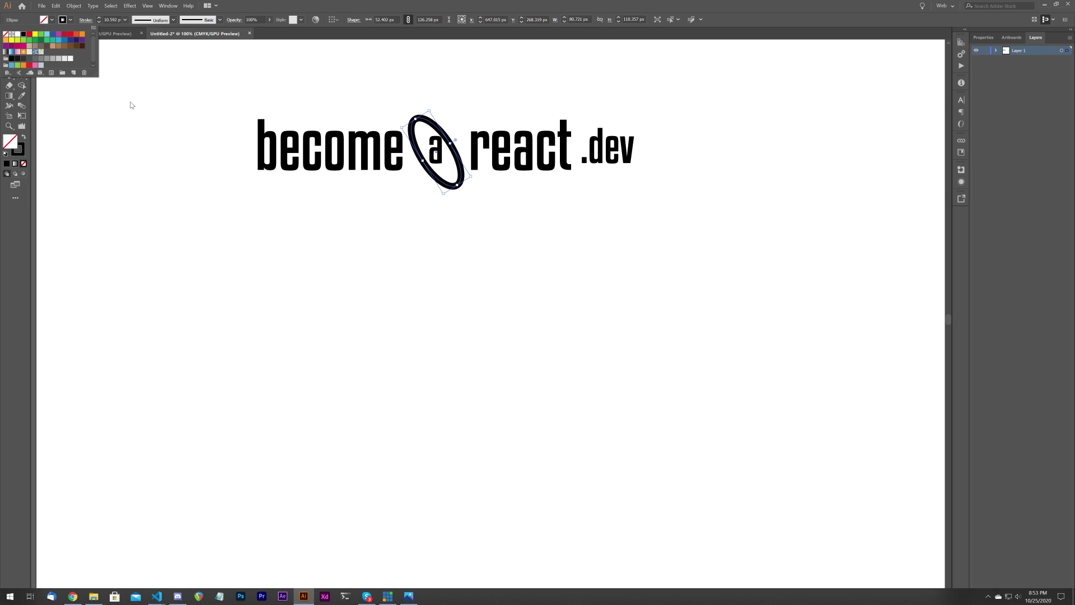
click(100, 23)
click(100, 23)
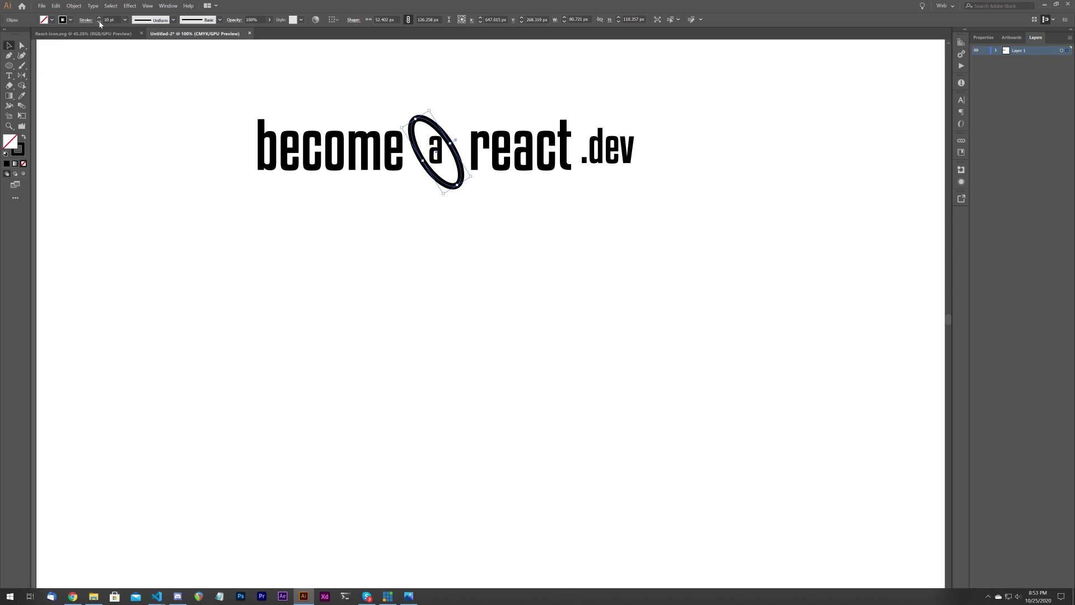
- Set the ellipse's stroke weight to 6 pt
click(99, 24)
click(100, 23)
click(100, 23)
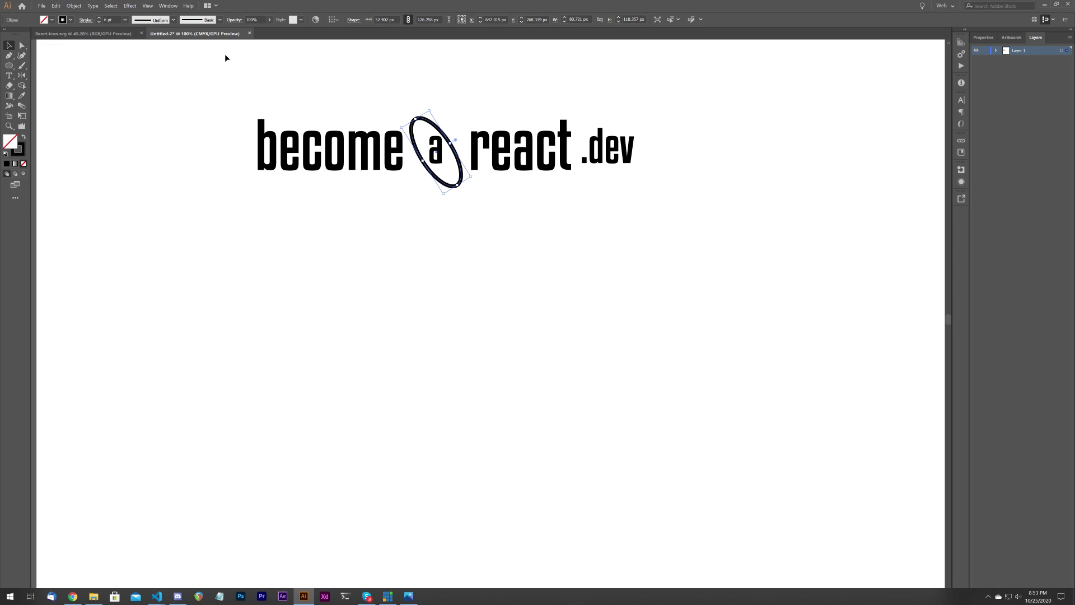
- Nudge the ellipse slightly right and enlarge it proportionally with its stroke to about 61 px by 147 px
key(Right)
key(Right)
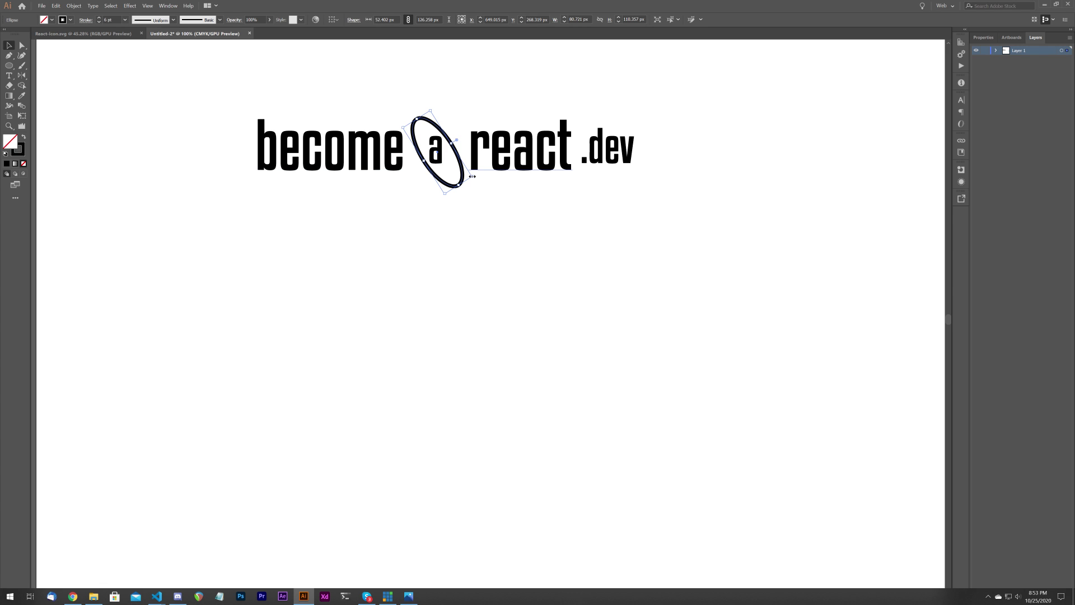
drag(472, 177, 487, 183)
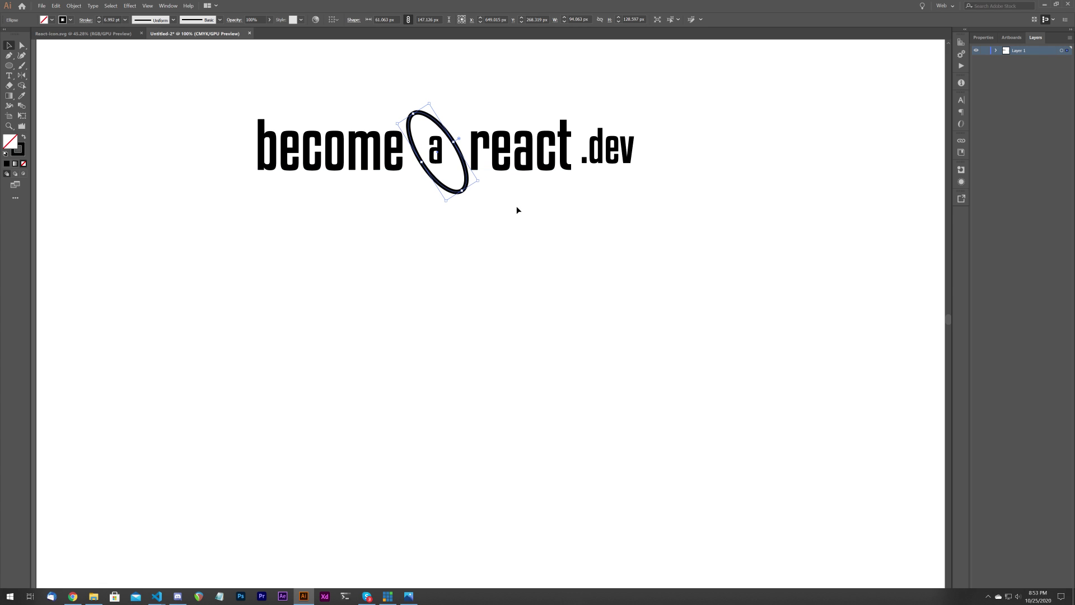
- Duplicate the ellipse in place and tilt the copy the opposite way so the two cross around the small "a"
click(518, 240)
click(465, 175)
key(ctrl+c)
key(ctrl+f)
right_click(468, 180)
mouse_move(507, 295)
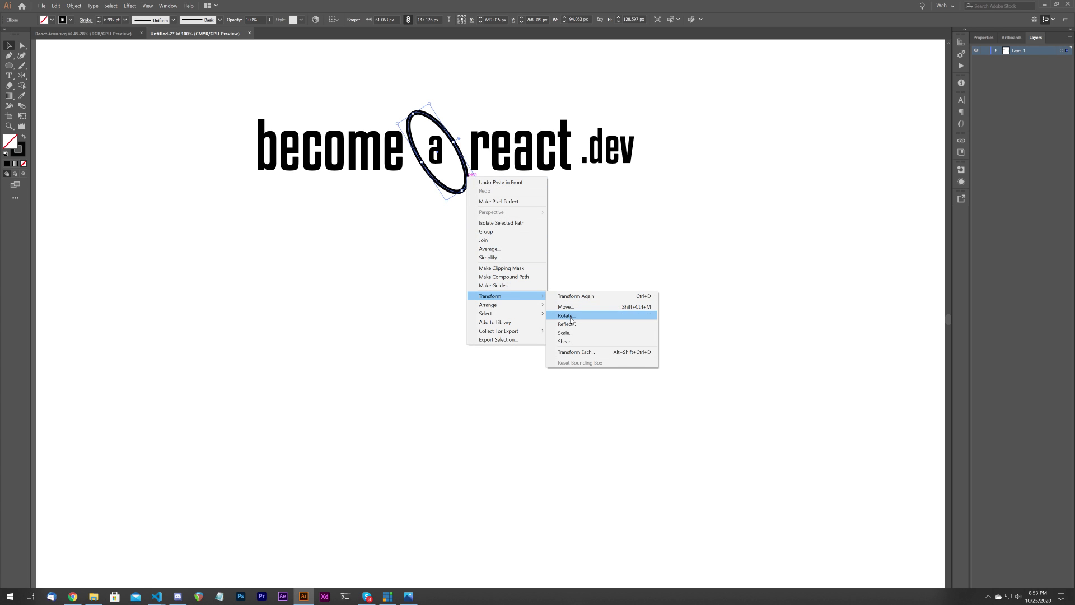
click(570, 316)
click(430, 249)
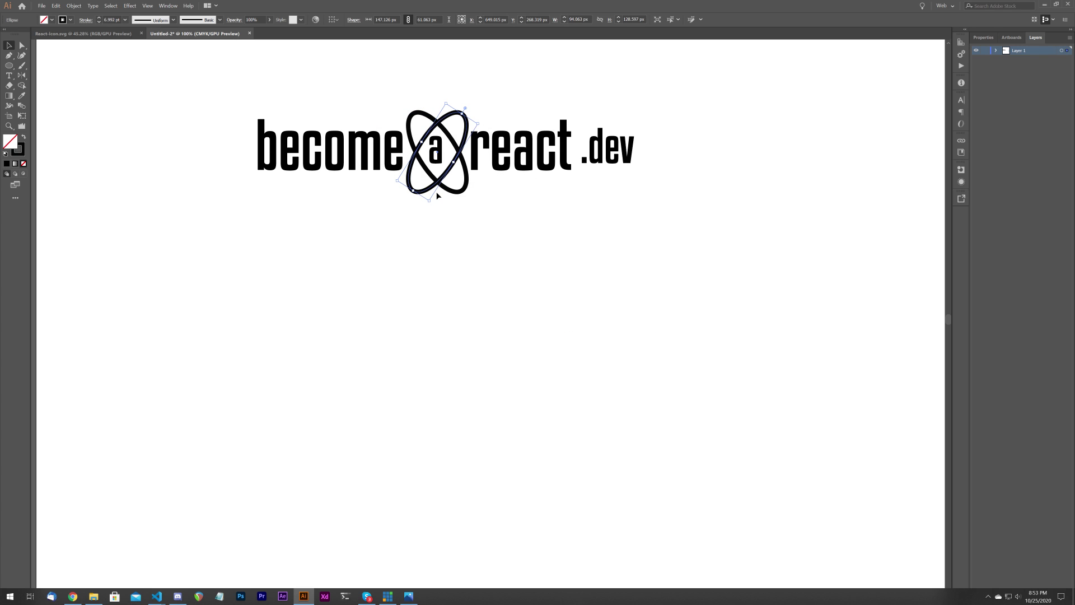
- Nudge both crossed ellipses slightly up and left to centre them around the small "a"
click(498, 242)
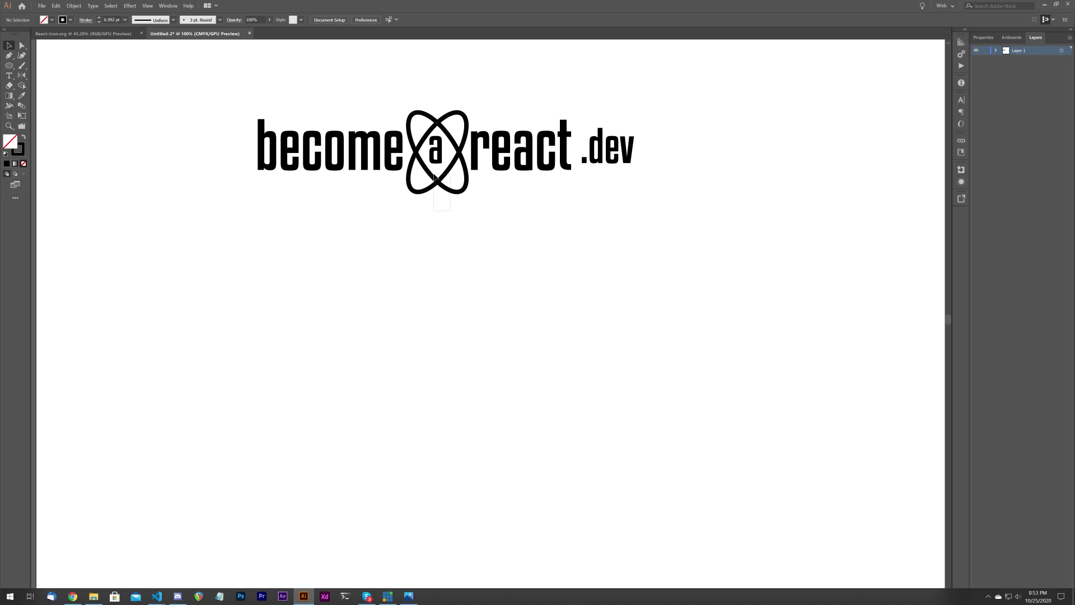
drag(450, 211, 435, 177)
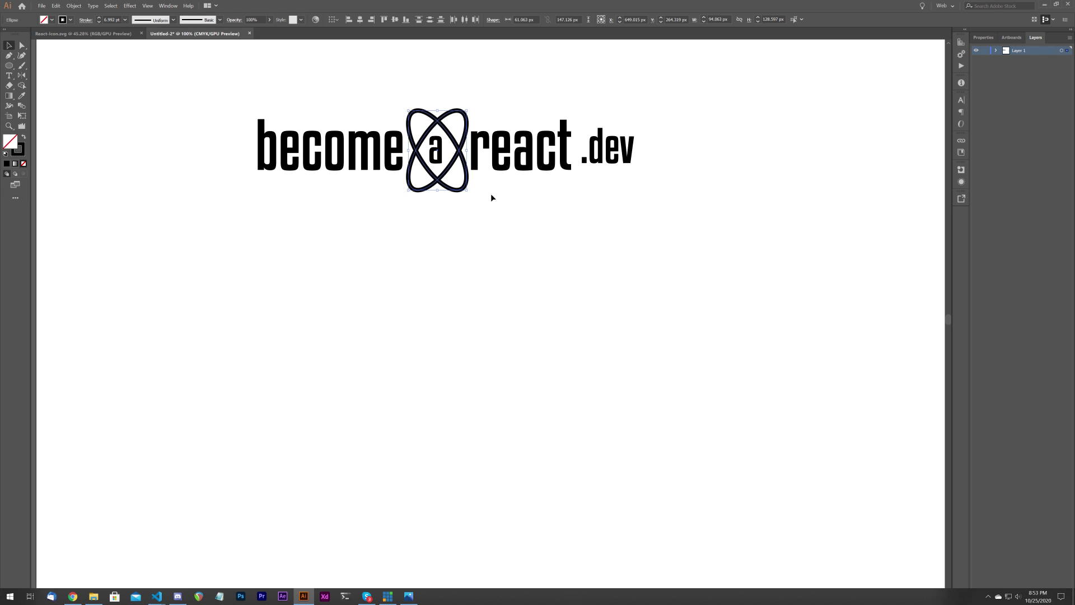
click(452, 210)
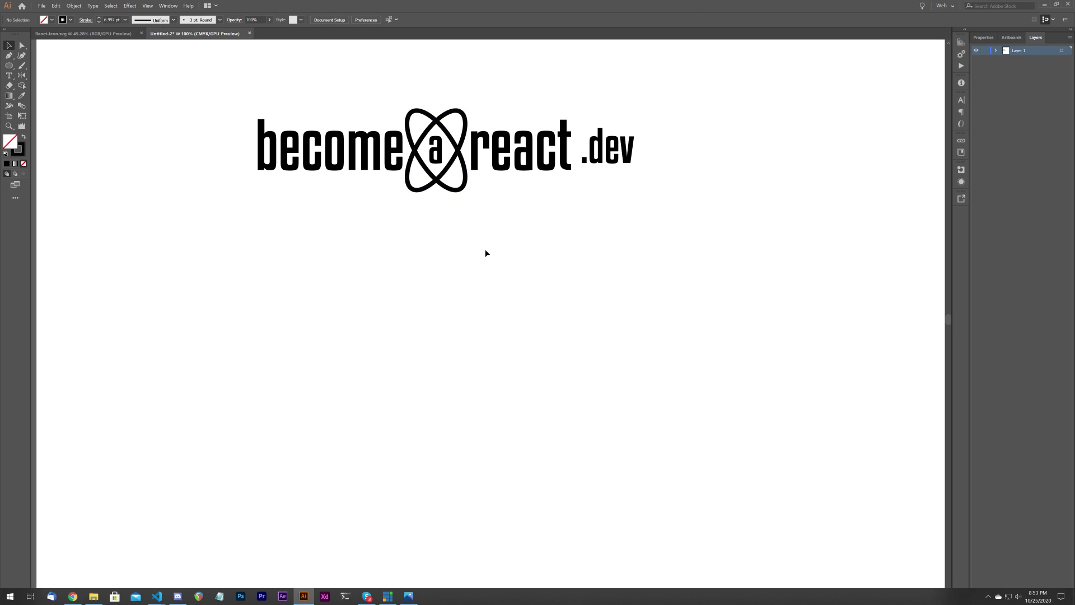
- Shift the ".dev" text slightly left so it sits closer to "react"
click(518, 165)
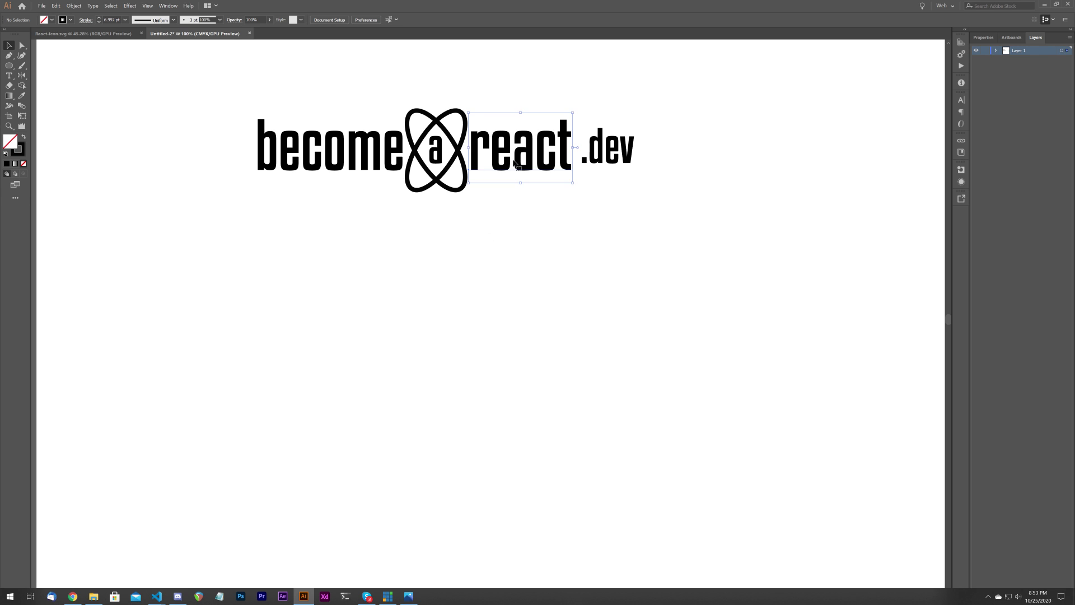
drag(653, 100, 593, 167)
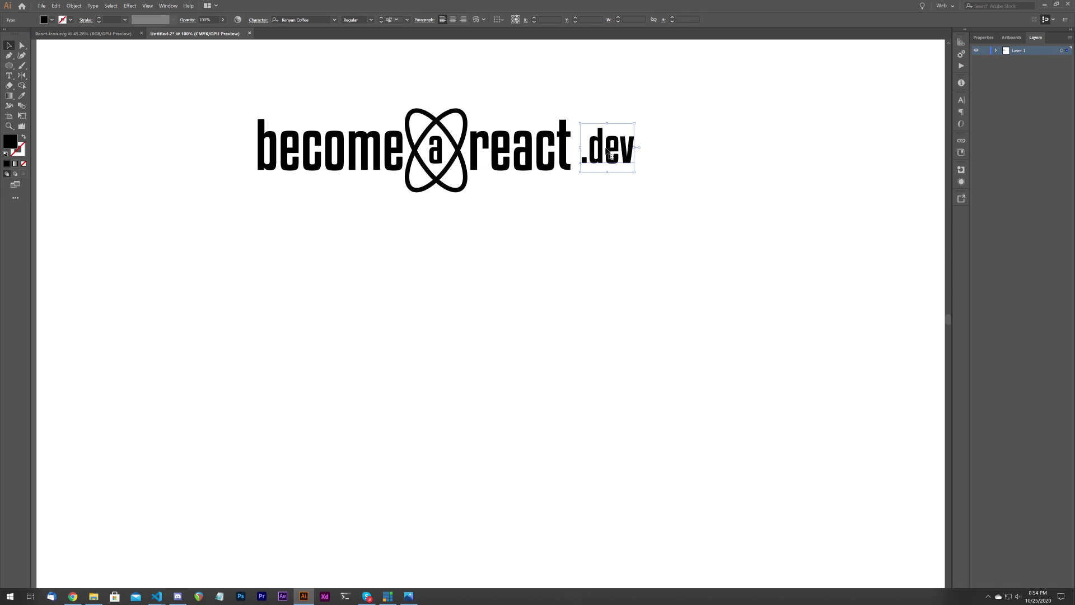
key(Left)
key(Left)
key(Left)
key(Left)
key(Left)
click(684, 137)
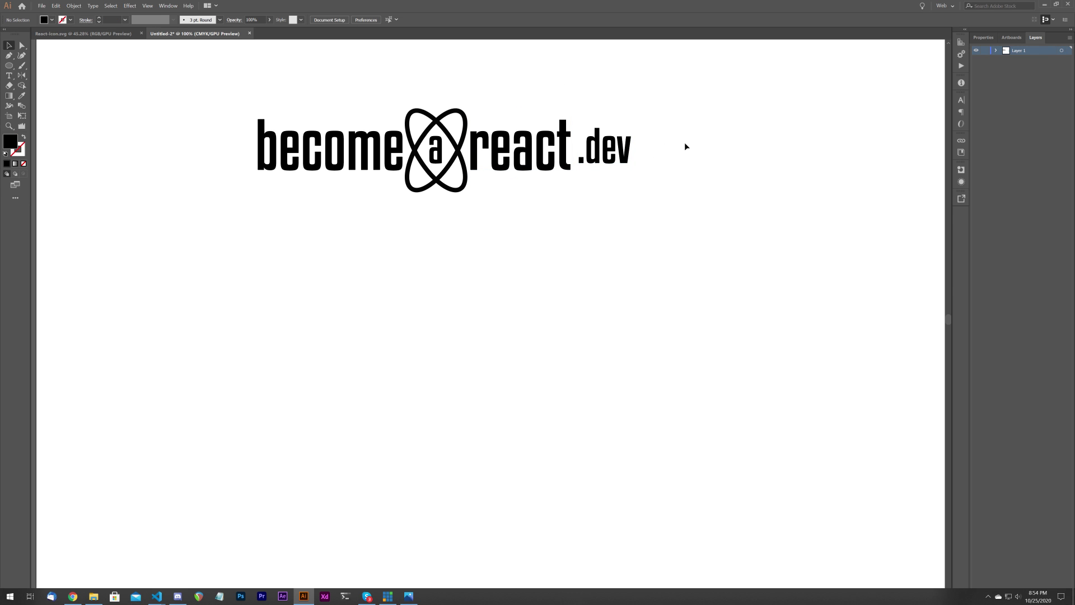
- Reduce the stroke weight of both crossed ellipses to 5 pt
scroll(686, 147, down, 2)
drag(698, 132, 633, 161)
click(494, 161)
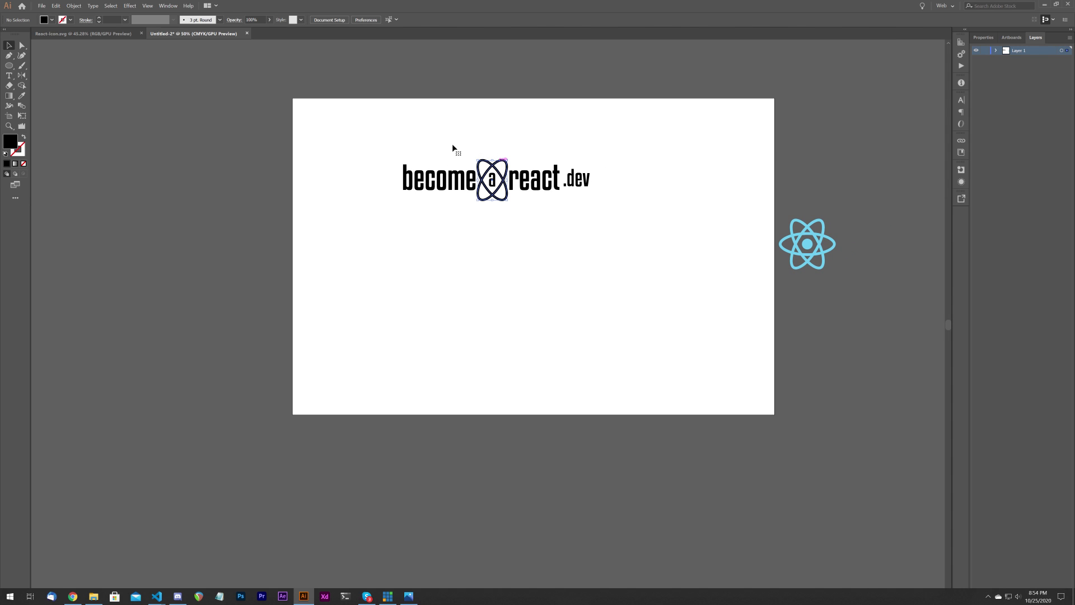
click(100, 22)
click(99, 23)
click(293, 183)
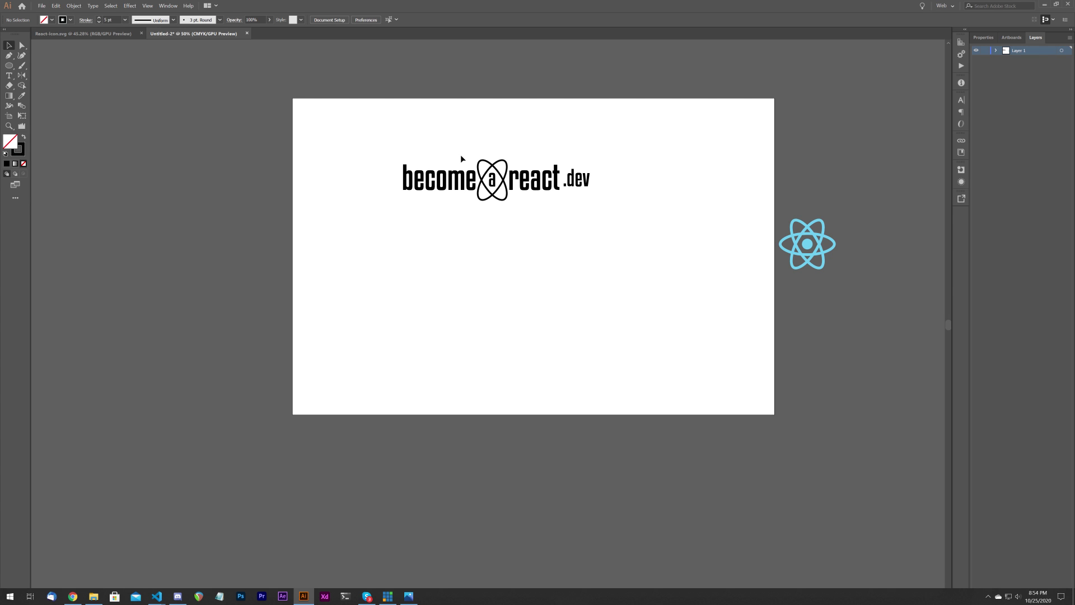
- Move the whole logo left and slightly down on the artboard
drag(400, 134, 581, 240)
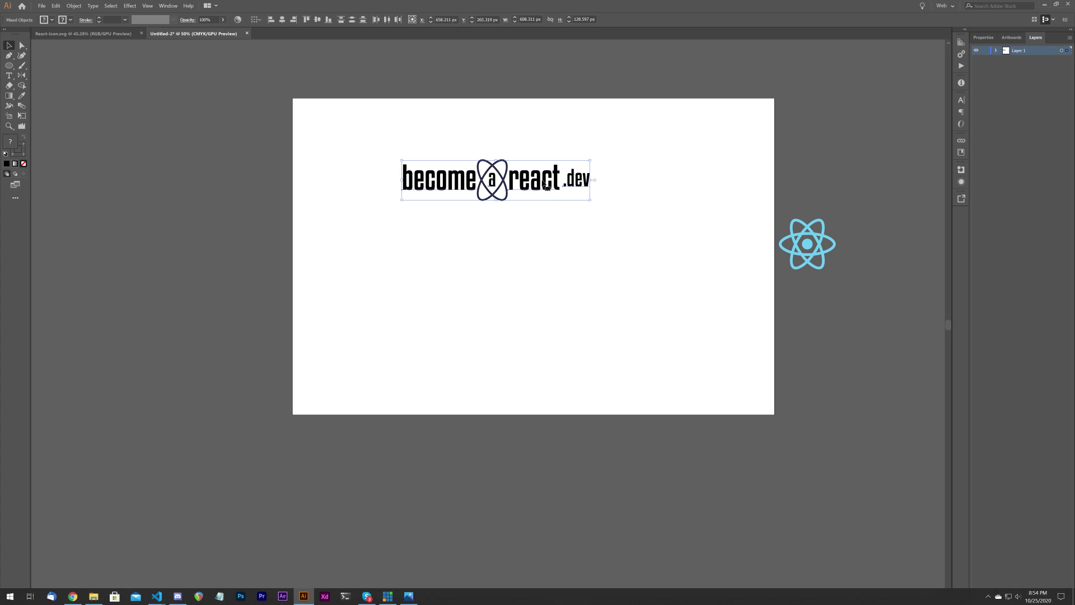
drag(545, 185, 481, 196)
click(389, 166)
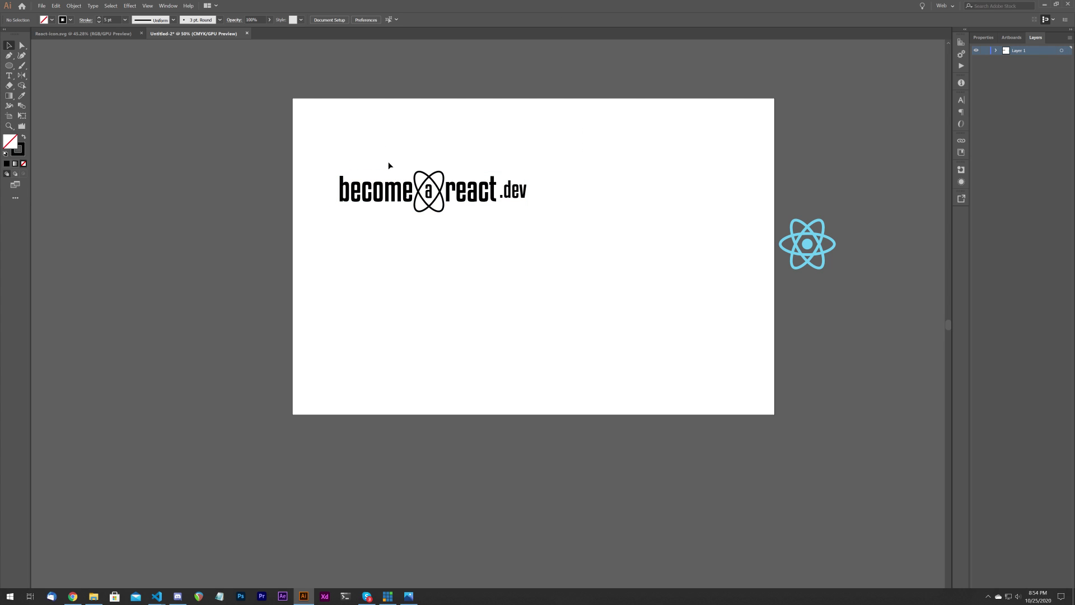
- Duplicate the logo beside the original on its right and scale both down to about 442 px by 93 px each
scroll(410, 196, up, 1)
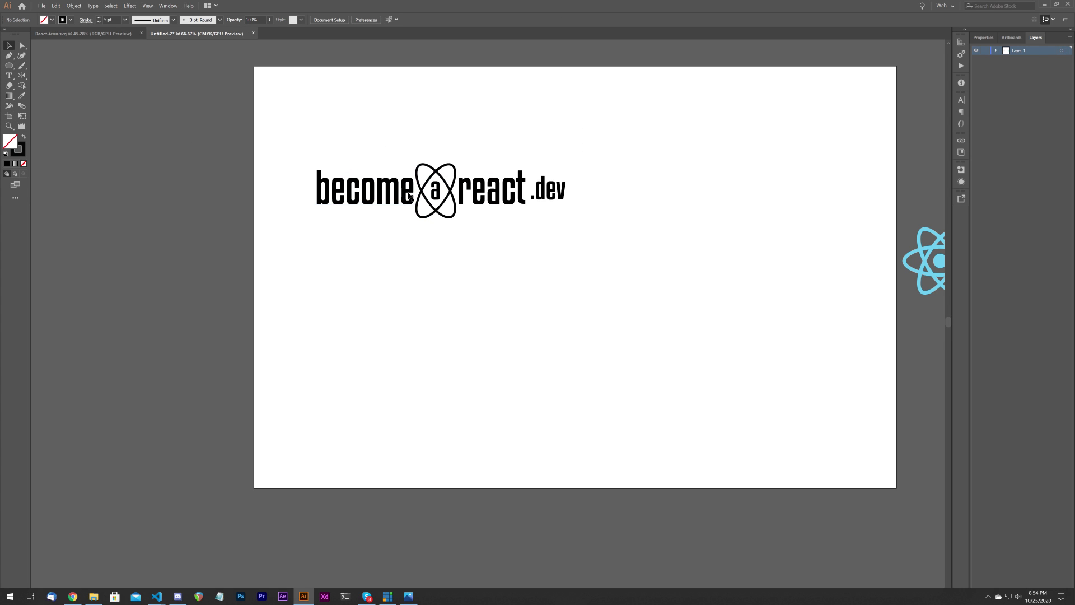
drag(546, 191, 711, 212)
click(437, 214)
drag(616, 220, 701, 220)
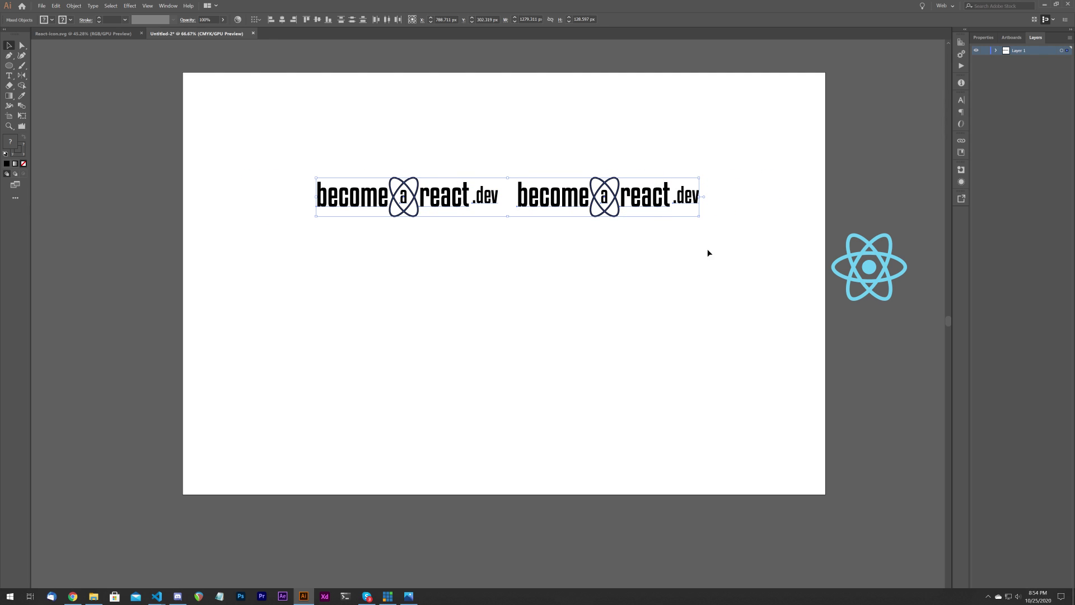
click(268, 133)
drag(273, 132, 513, 234)
drag(487, 200, 438, 199)
key(ctrl+z)
key(ctrl+z)
key(ctrl+z)
key(ctrl+z)
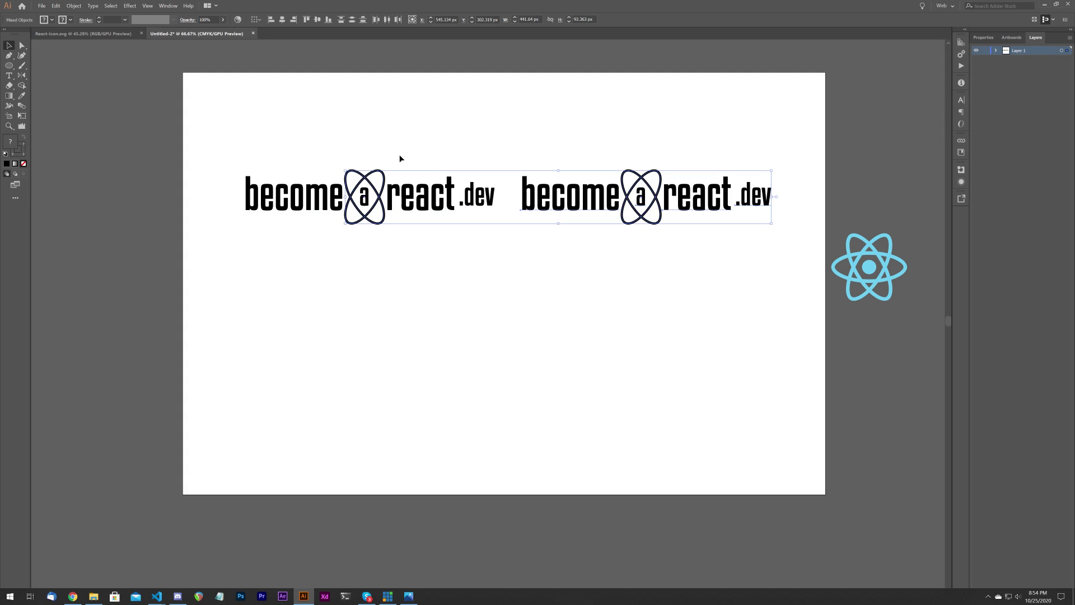
click(55, 5)
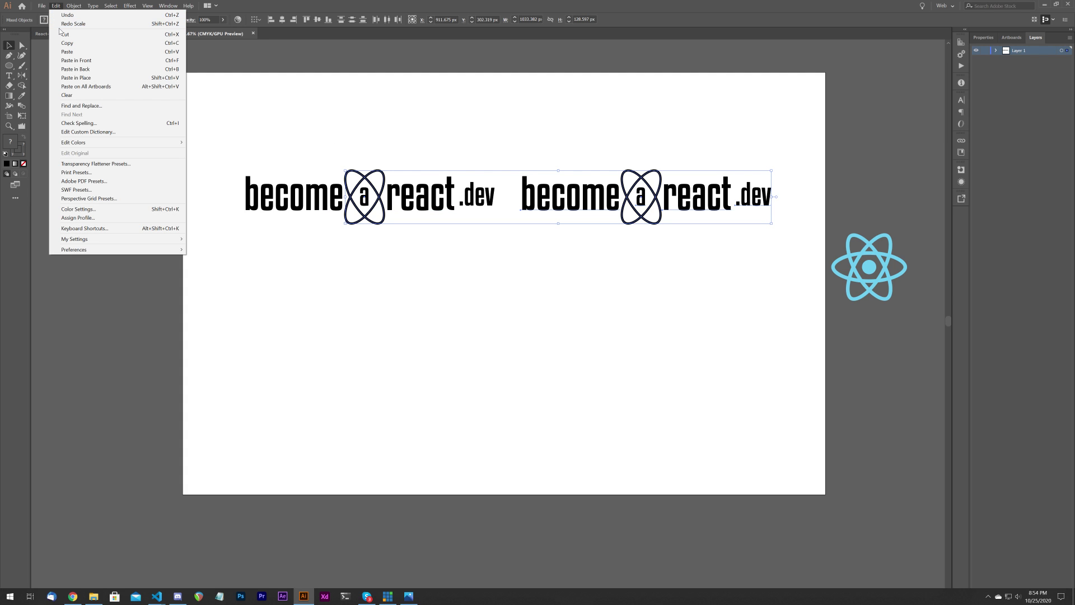
click(73, 23)
- Move the left logo further left to widen the gap between the two logos
drag(293, 132, 485, 245)
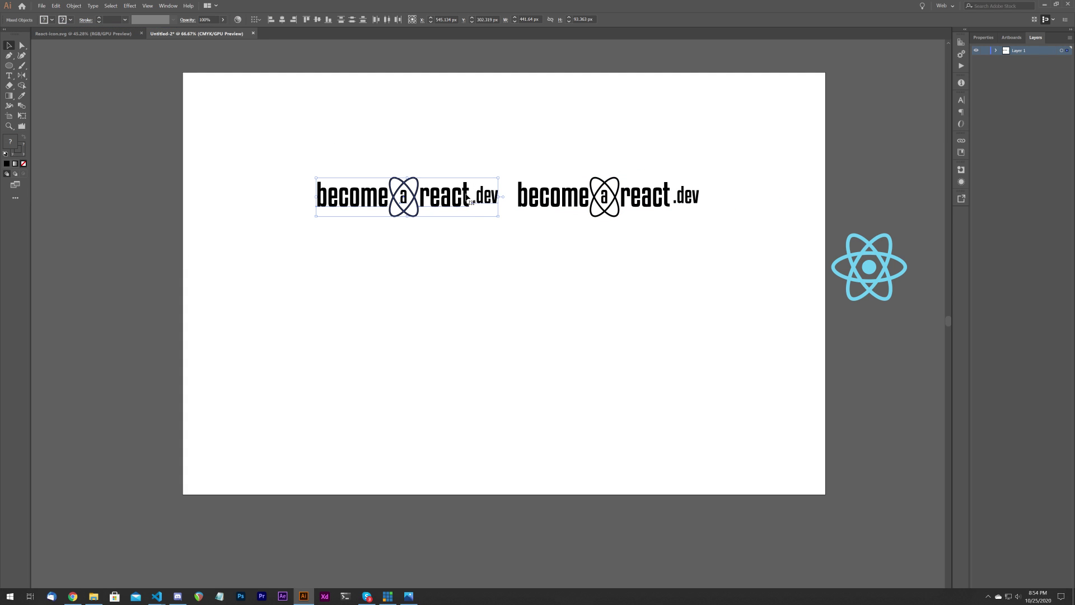
drag(466, 197, 444, 197)
click(457, 129)
- Place a copy of the two crossed ellipses, without the "a", directly below the right logo
scroll(610, 215, up, 1)
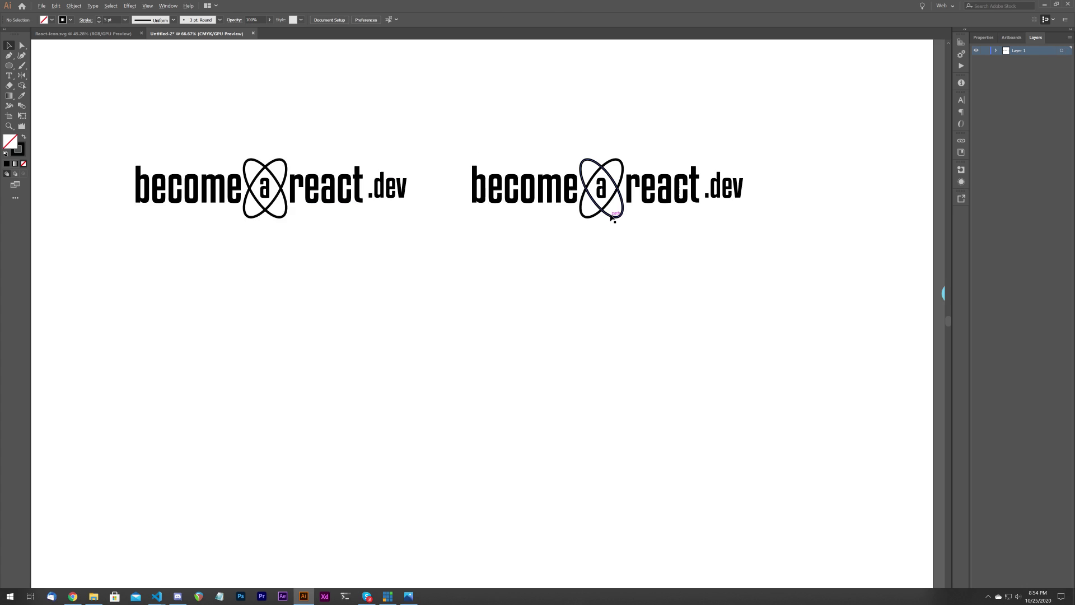
scroll(610, 215, up, 1)
scroll(600, 245, up, 1)
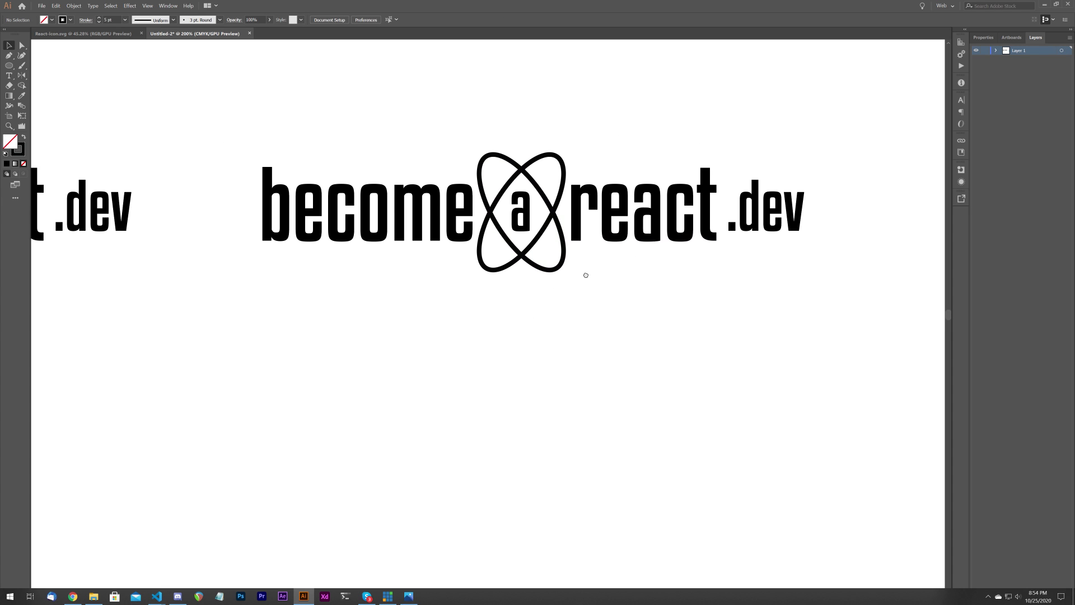
drag(586, 275, 566, 275)
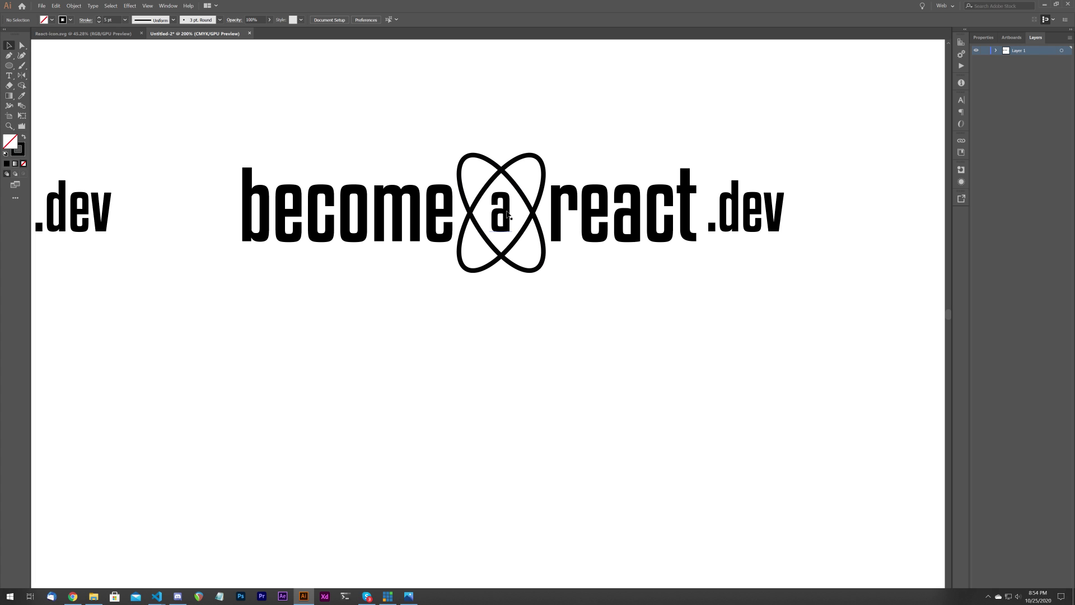
click(503, 169)
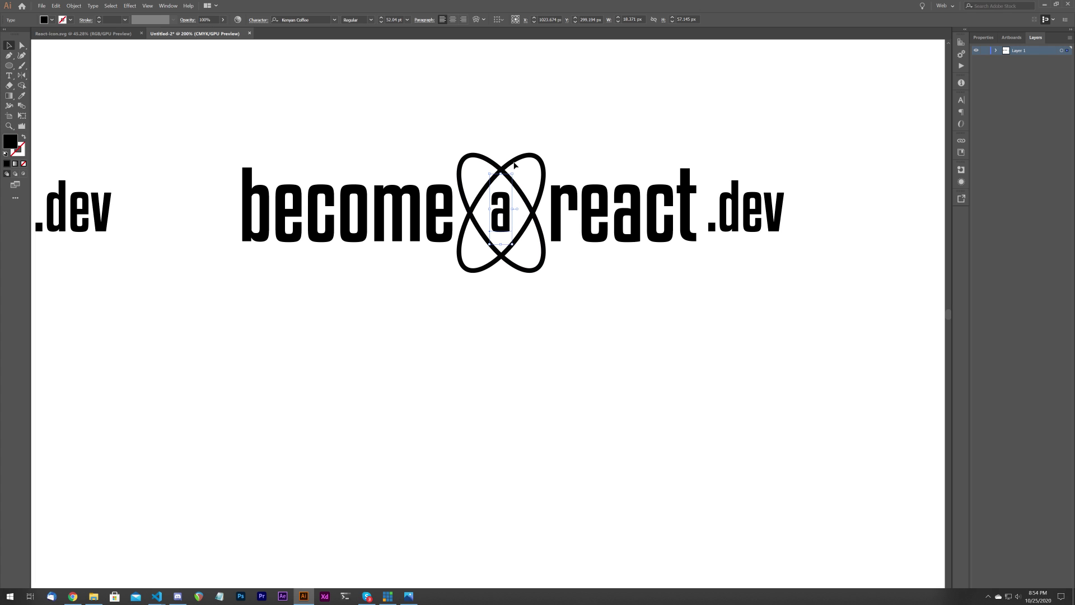
shift+click(487, 161)
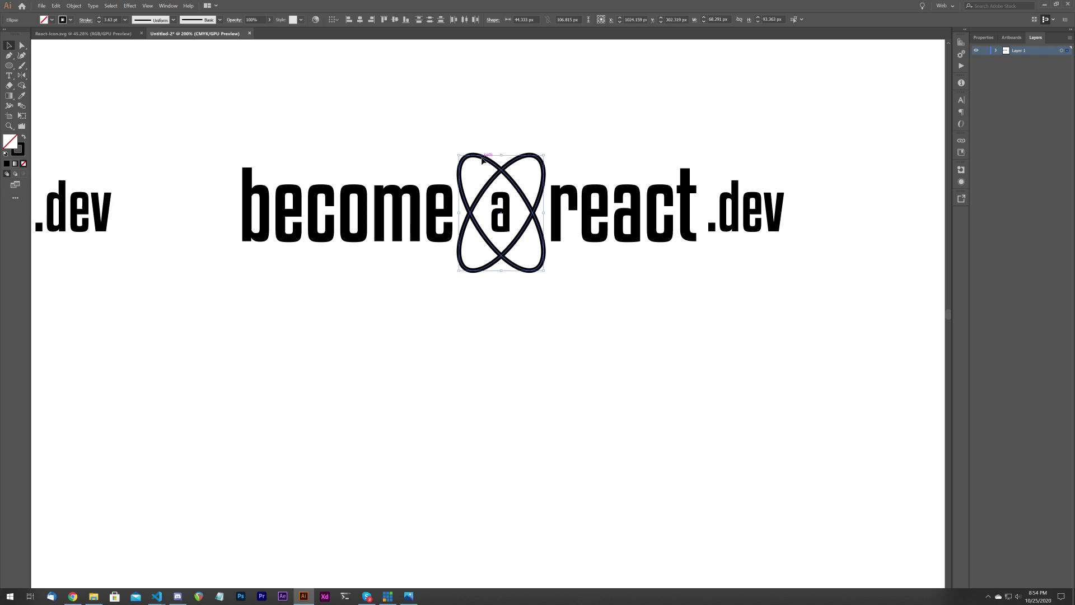
drag(486, 161, 486, 315)
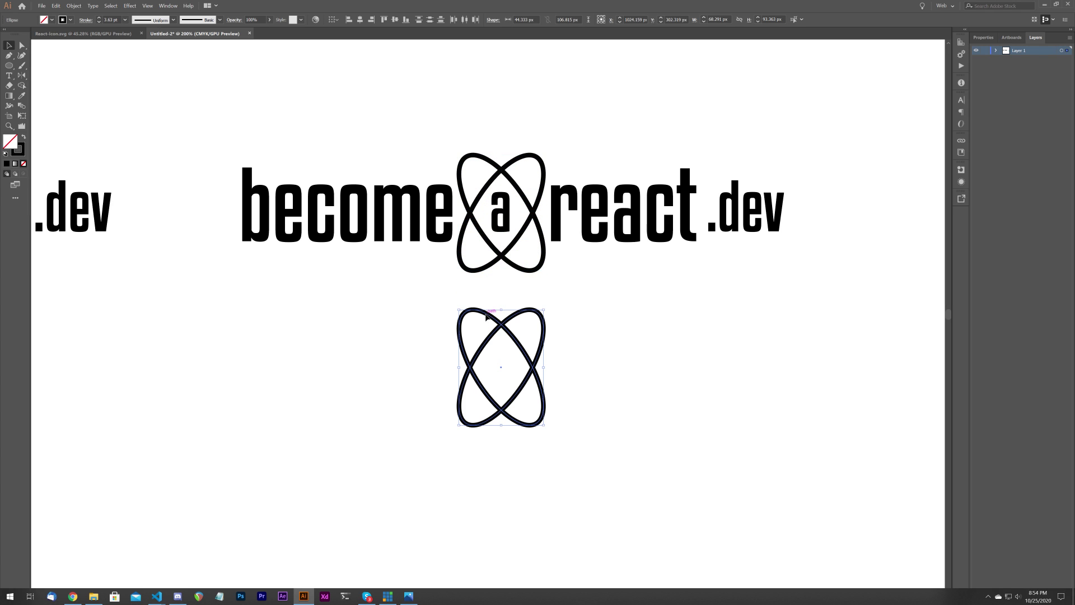
click(603, 345)
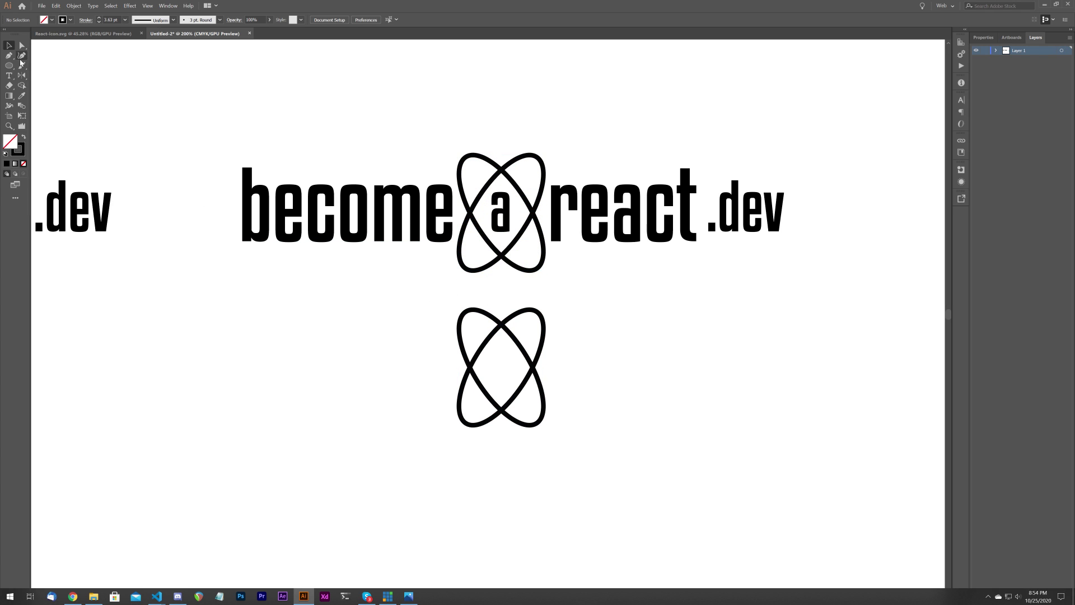
- Draw a rectangle of 196 px by 140 px around the copied ellipses
click(9, 66)
key(m)
mouse_move(420, 288)
mouse_down()
mouse_move(653, 439)
mouse_move(664, 460)
mouse_up()
click(9, 45)
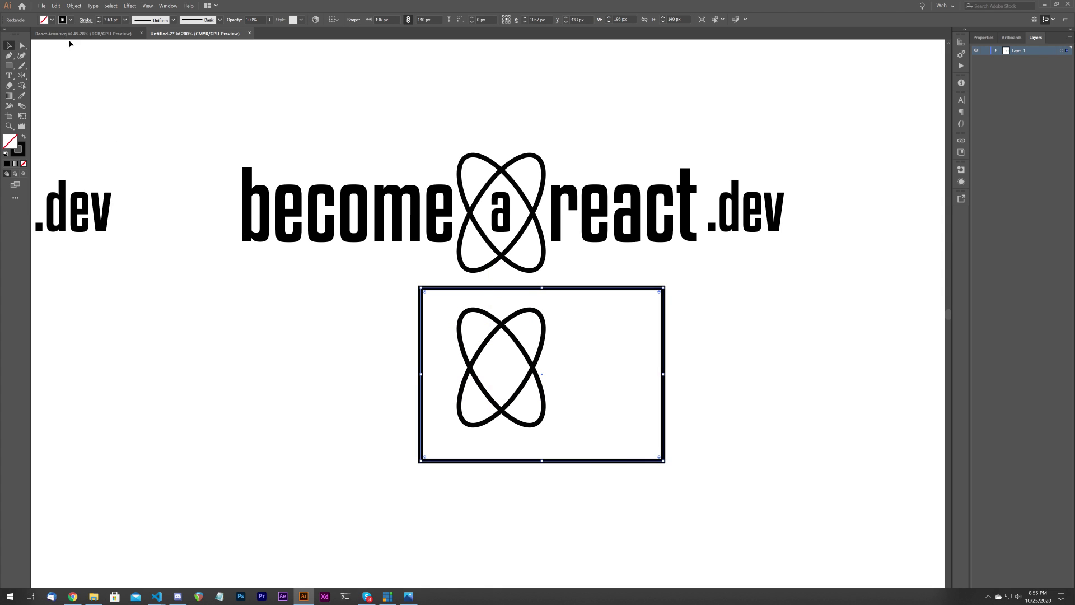
- Remove the rectangle's stroke and fill it with the light turquoise swatch
click(70, 19)
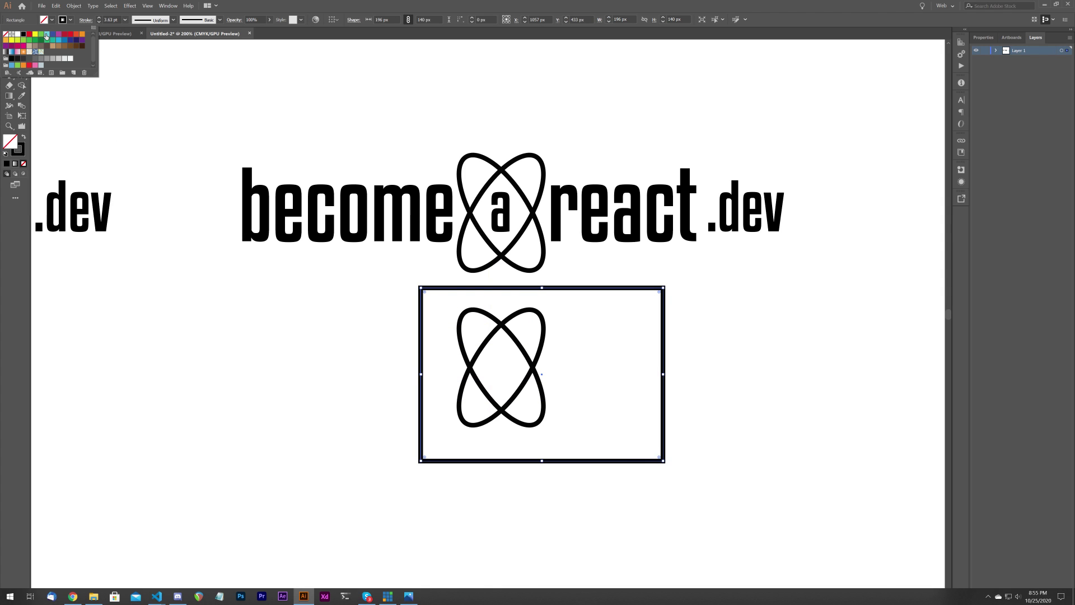
click(46, 36)
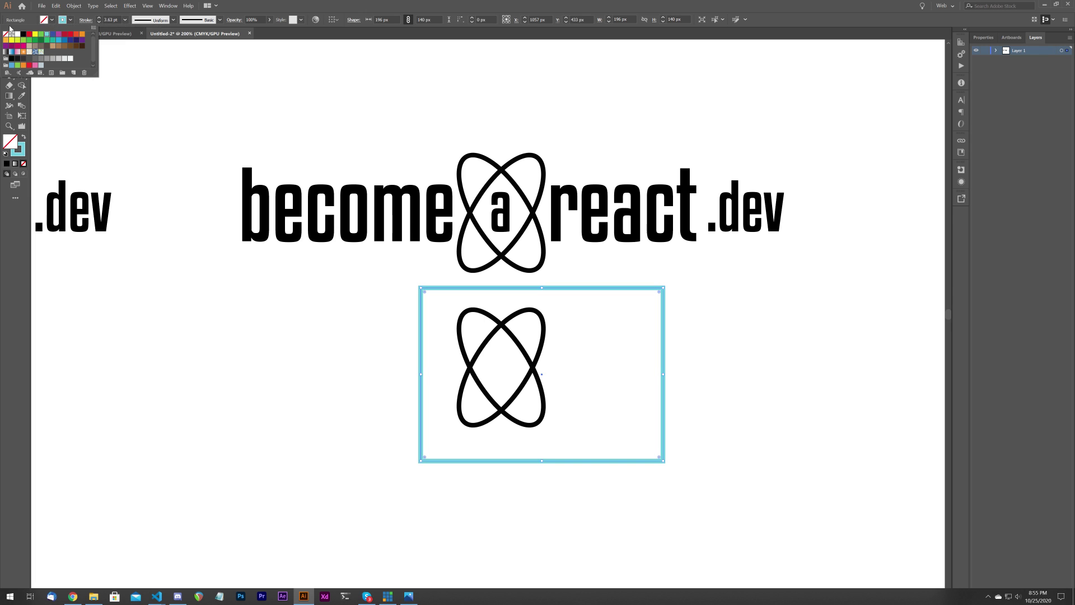
click(5, 35)
click(51, 20)
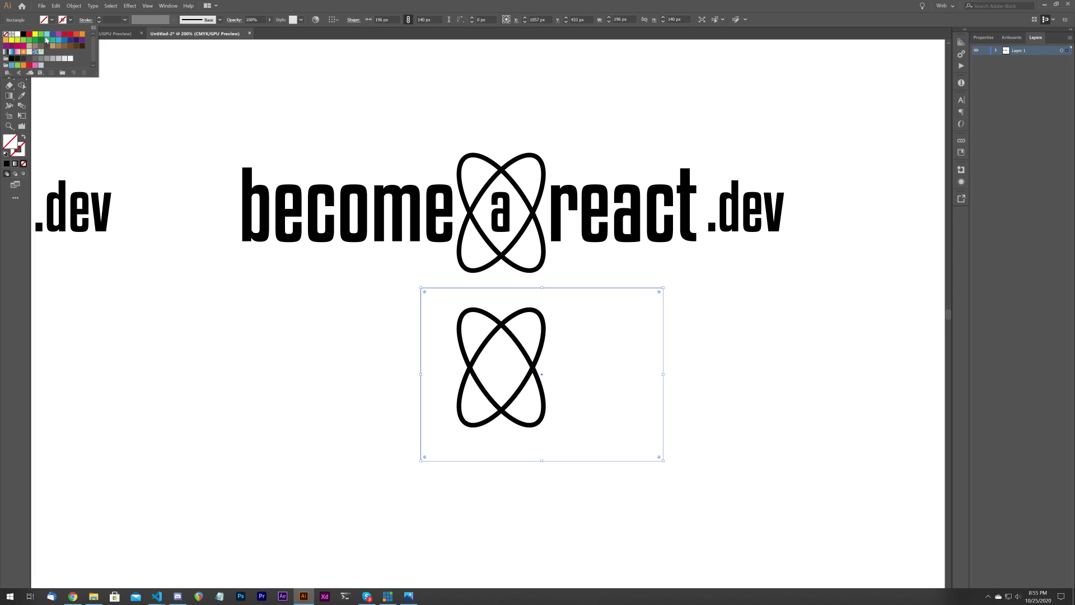
click(47, 35)
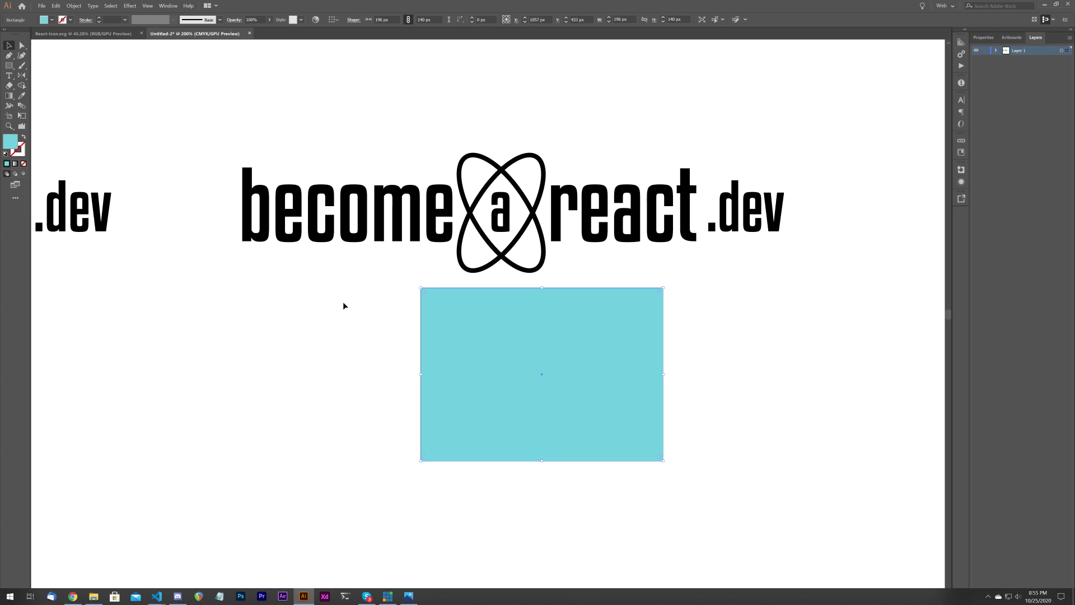
- Divide the turquoise rectangle with the two crossed ellipses below the right logo using the Pathfinder
drag(669, 424, 669, 424)
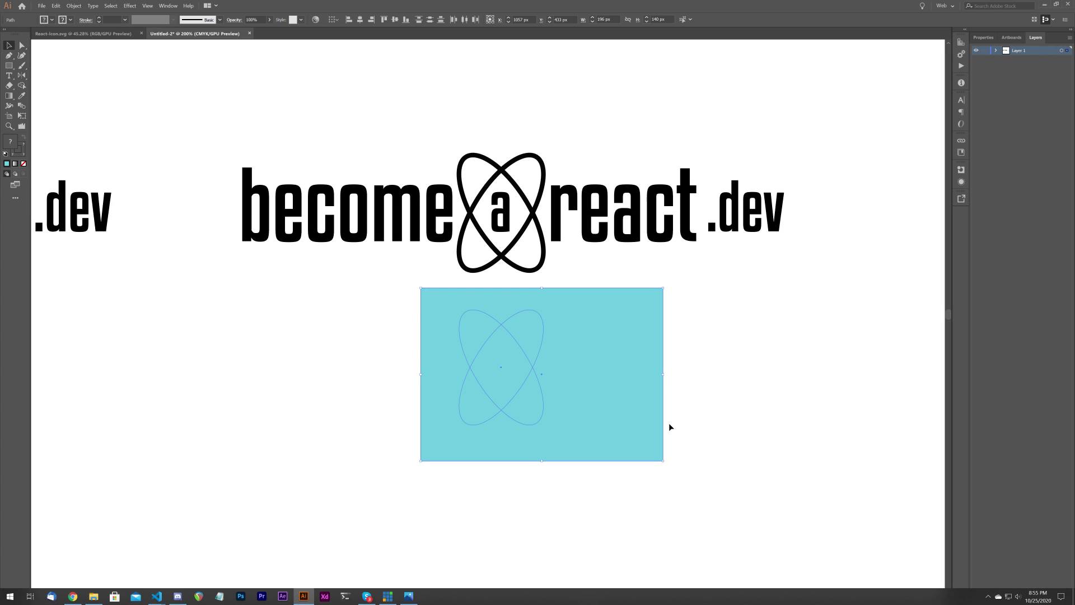
click(148, 6)
mouse_move(168, 6)
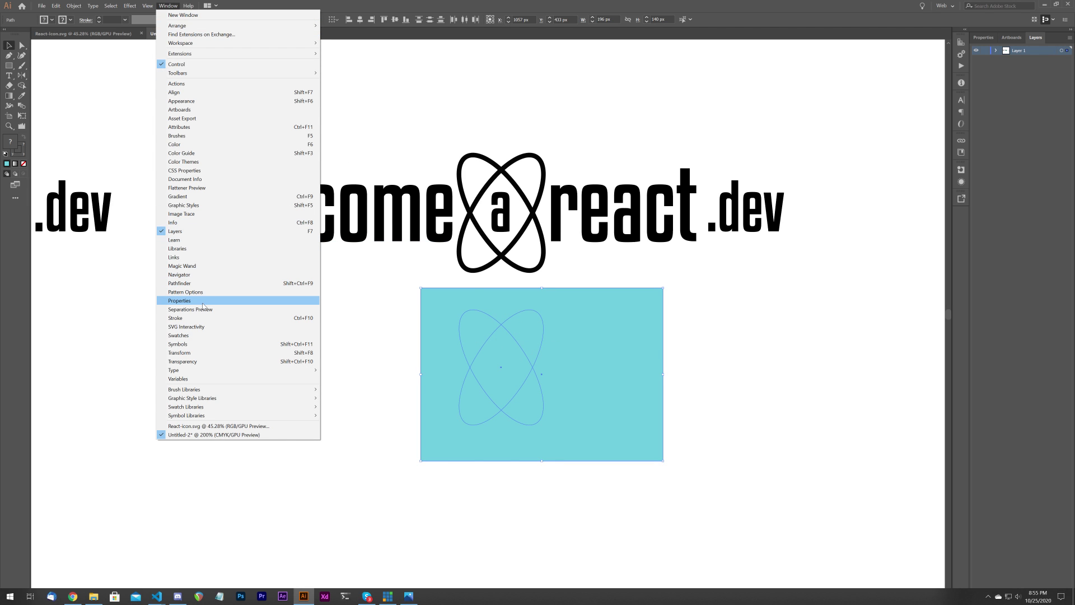
click(190, 283)
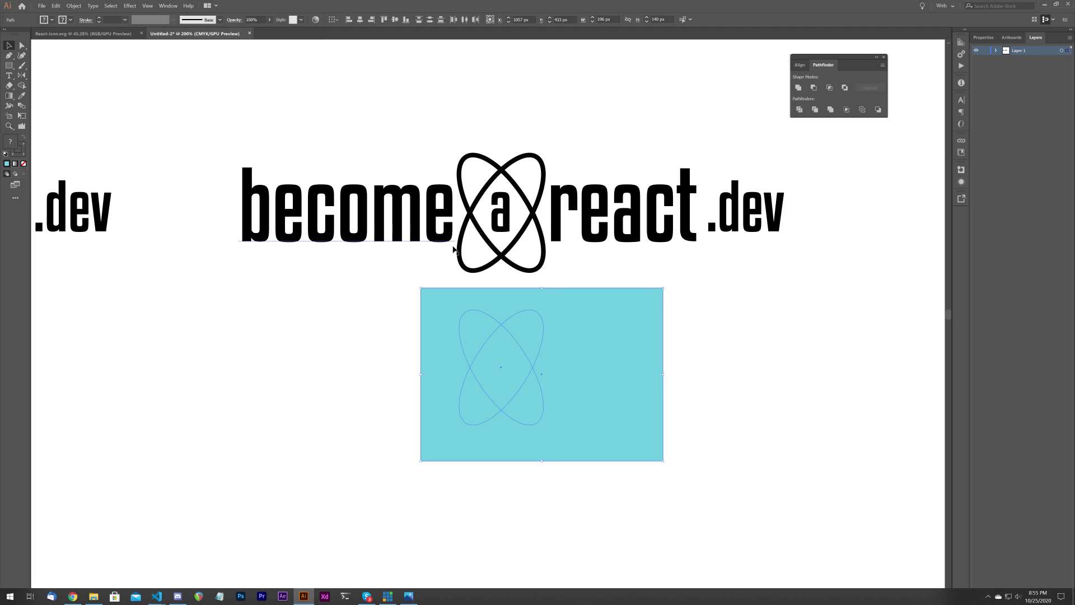
click(799, 110)
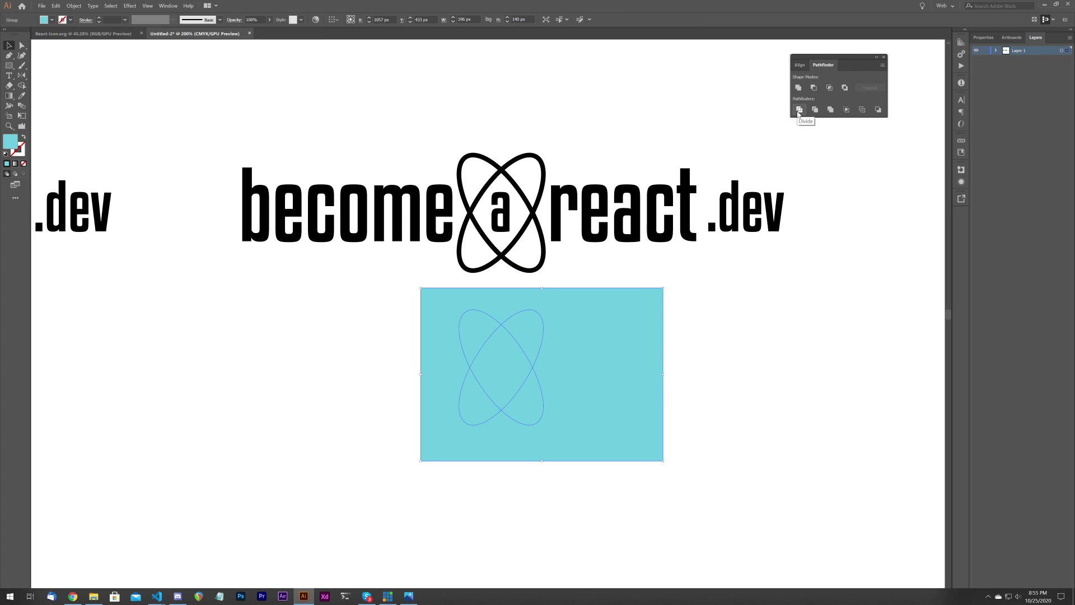
- Delete the part of the divided rectangle that lies outside the two crossed ellipses
click(22, 46)
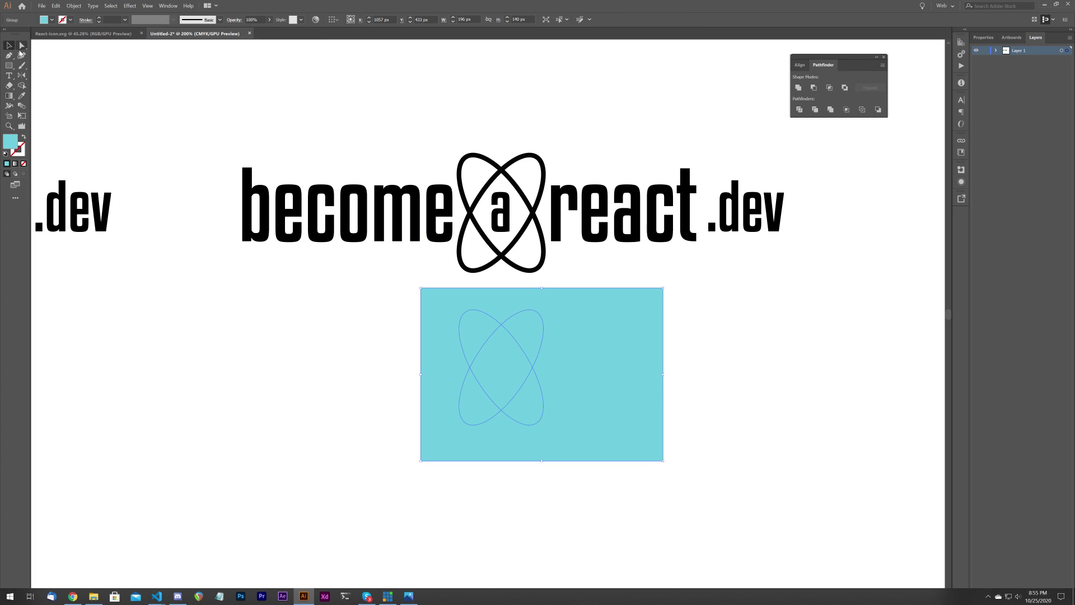
click(297, 136)
click(566, 342)
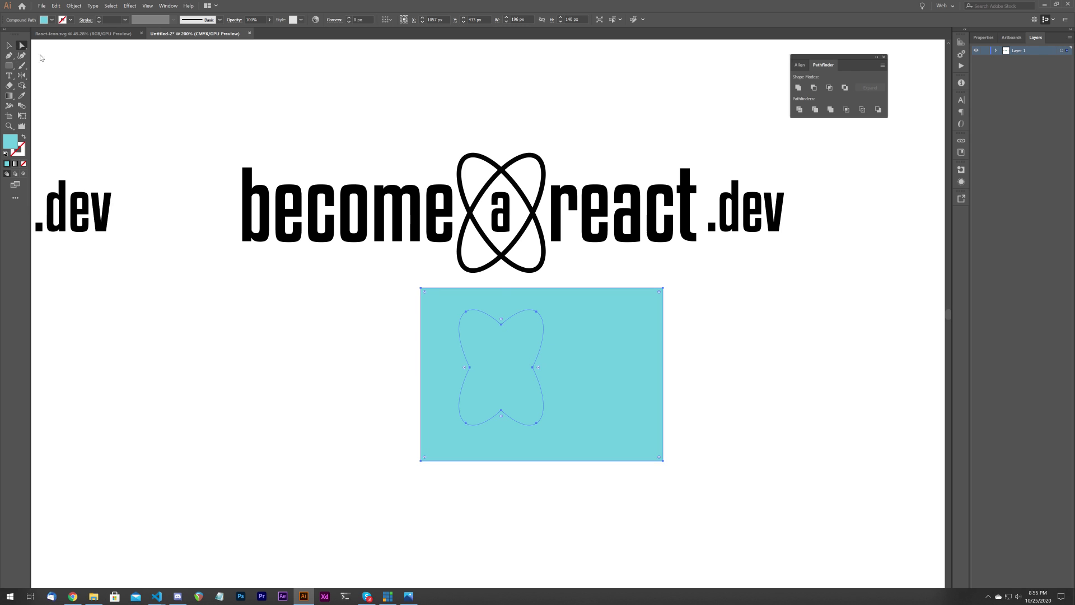
key(Delete)
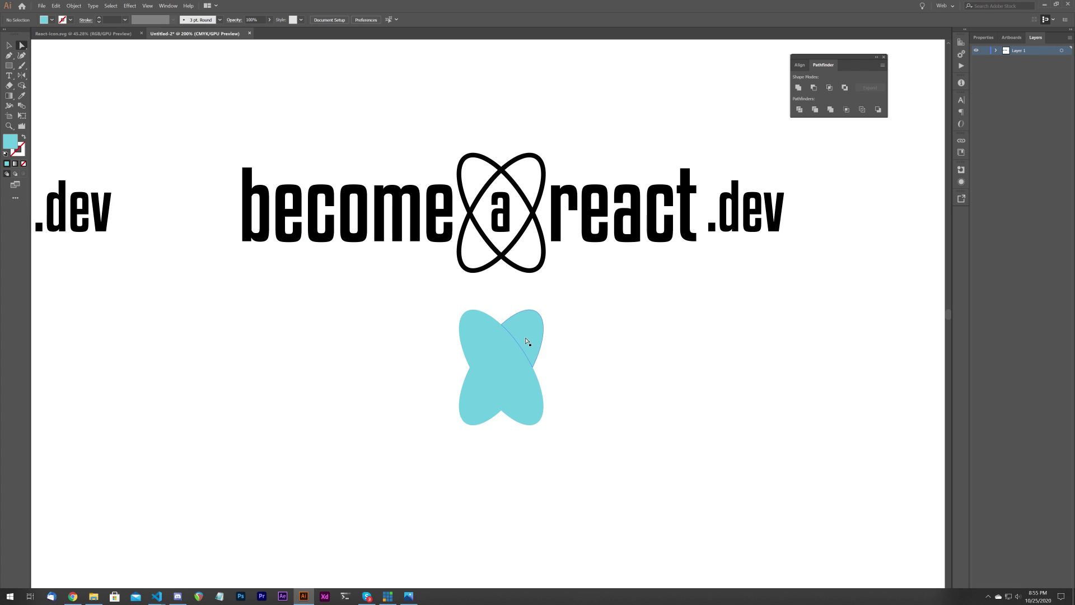
- Test the divided ellipse pieces by selecting them and moving the whole shape sideways, and undo the move
click(507, 363)
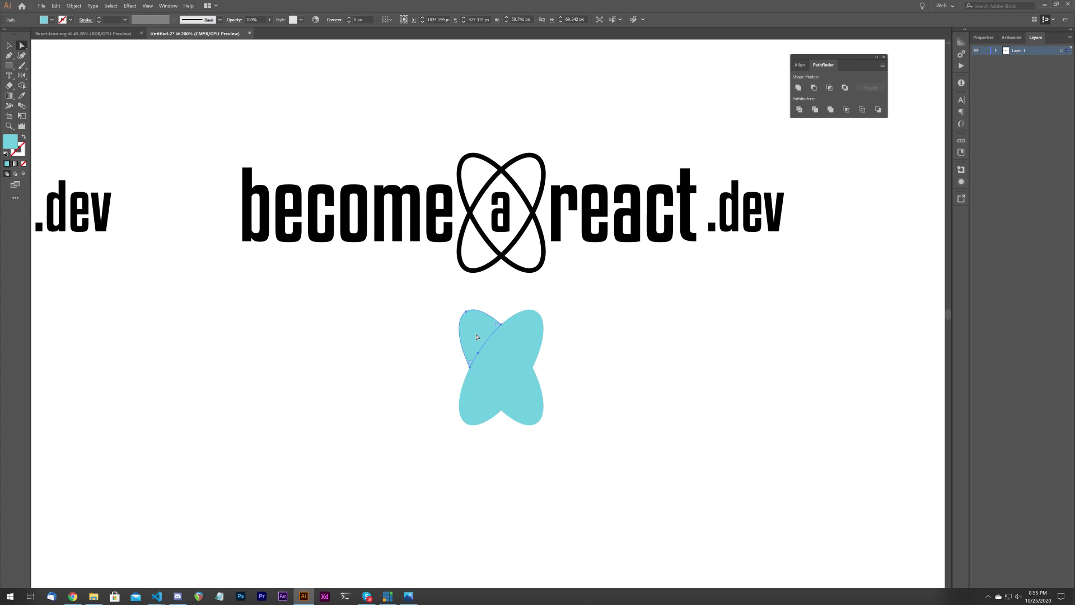
click(526, 330)
click(516, 408)
click(488, 412)
shift+click(515, 378)
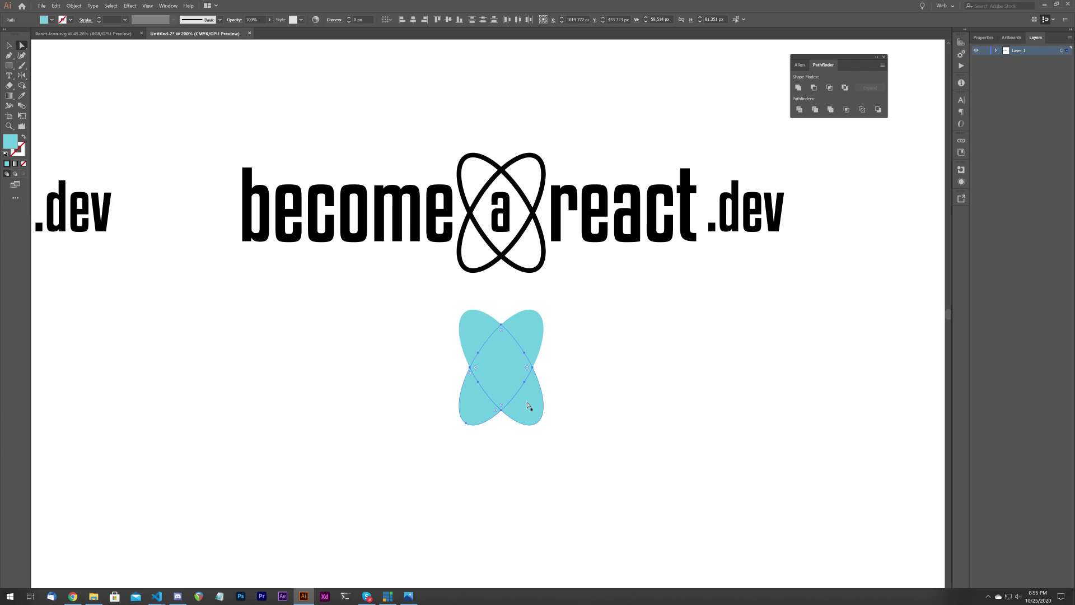
click(472, 326)
drag(472, 326, 641, 318)
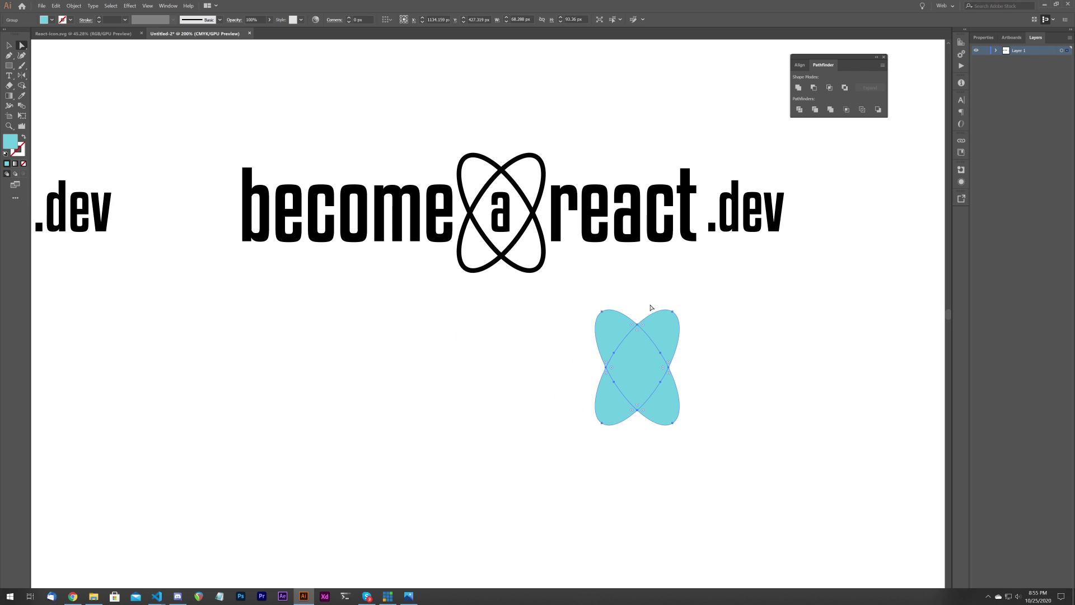
key(ctrl+z)
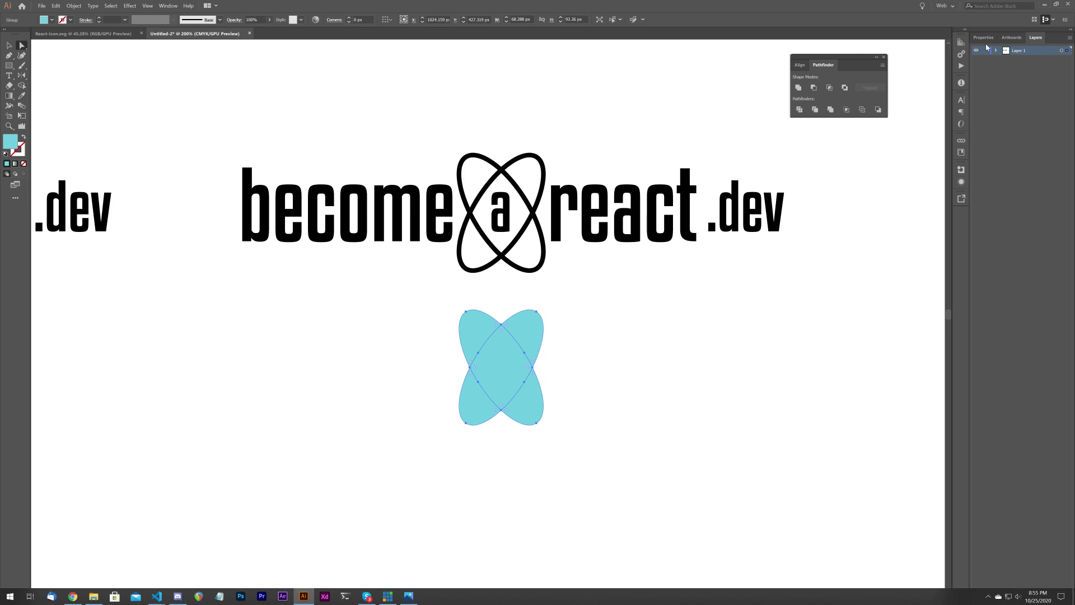
- Expand Layer 1 and its topmost group to show the paths of the divided ellipses, and clear the selection
click(997, 51)
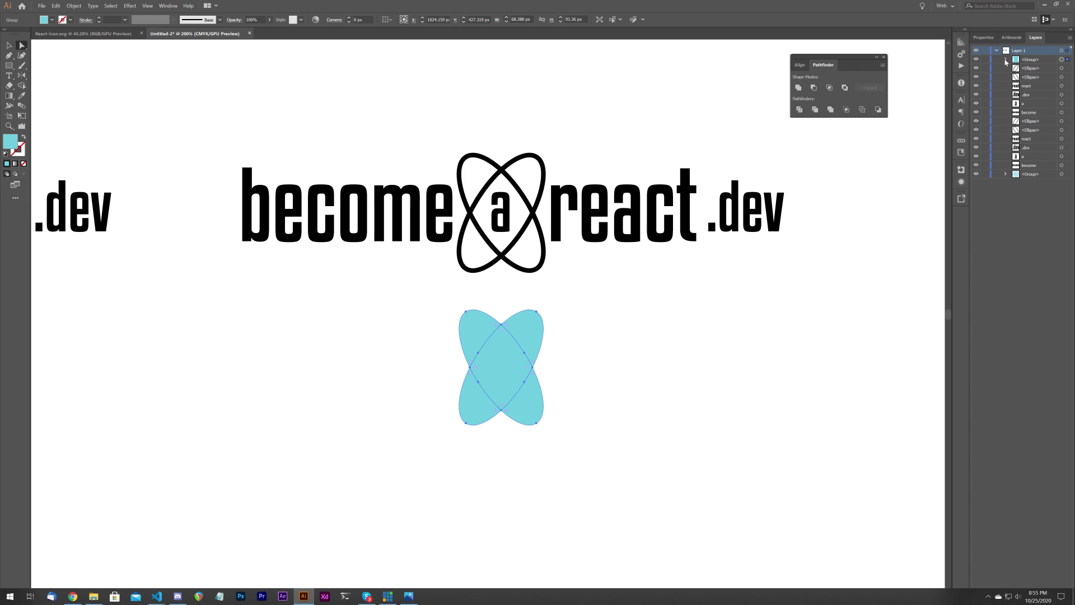
click(1006, 60)
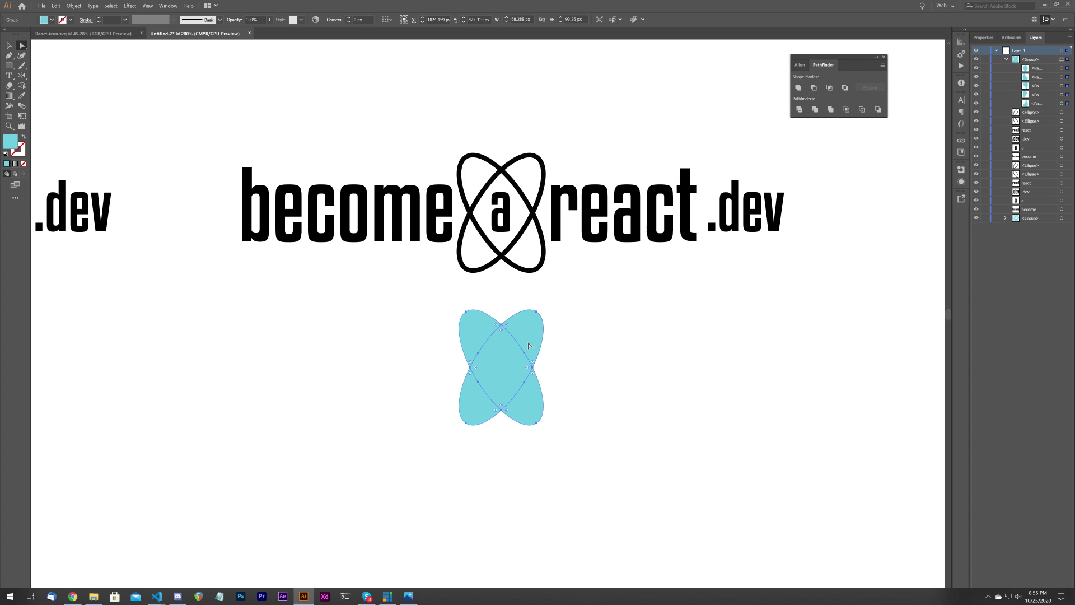
click(598, 335)
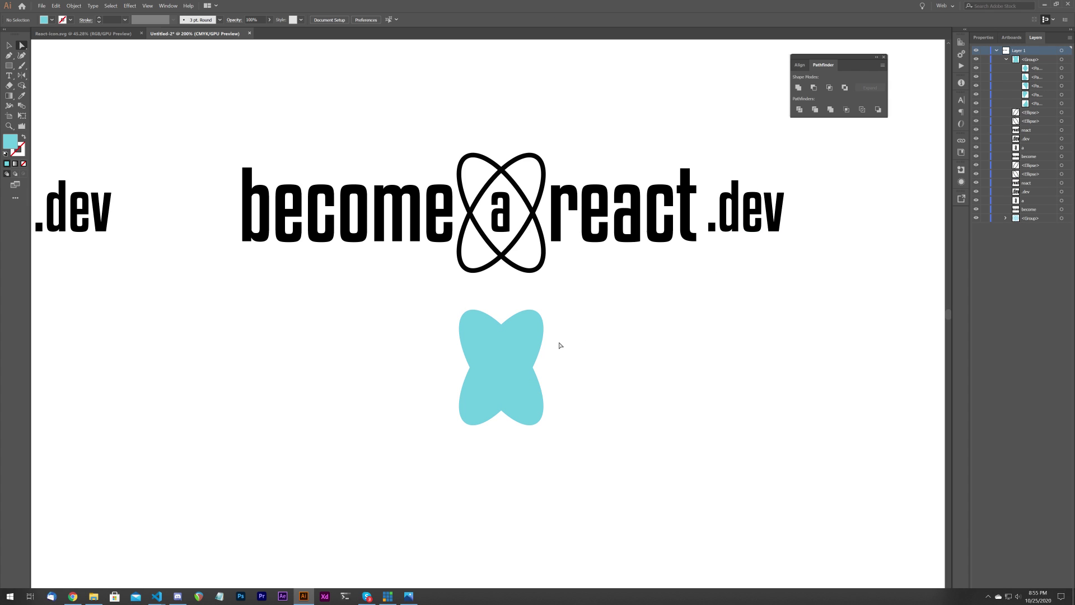
- Delete the two black outlined ellipses around the small "a" in the right logo
click(504, 221)
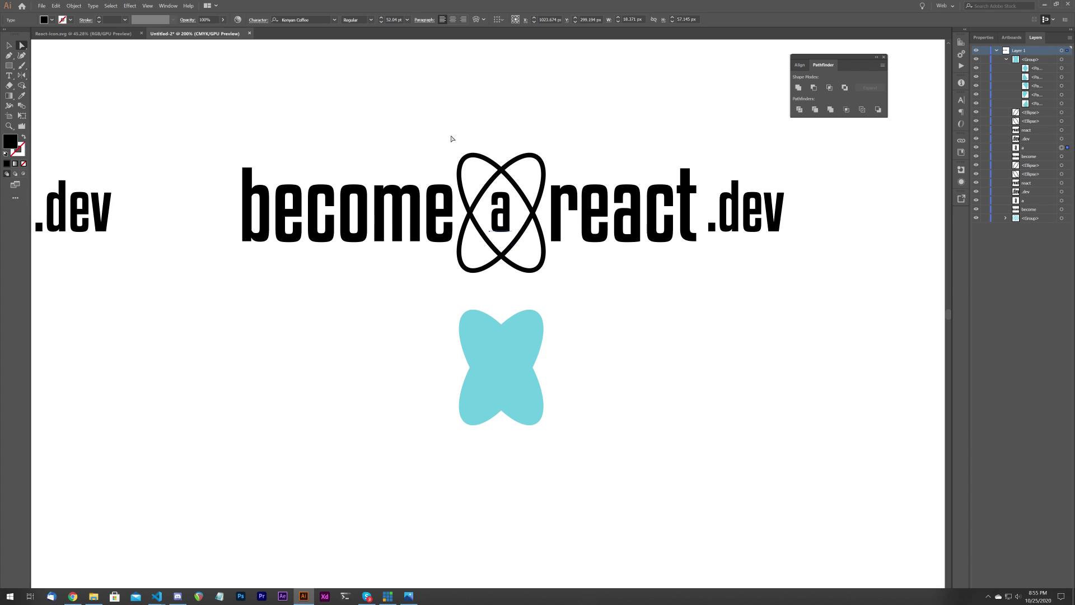
click(9, 45)
drag(526, 164, 528, 167)
key(Delete)
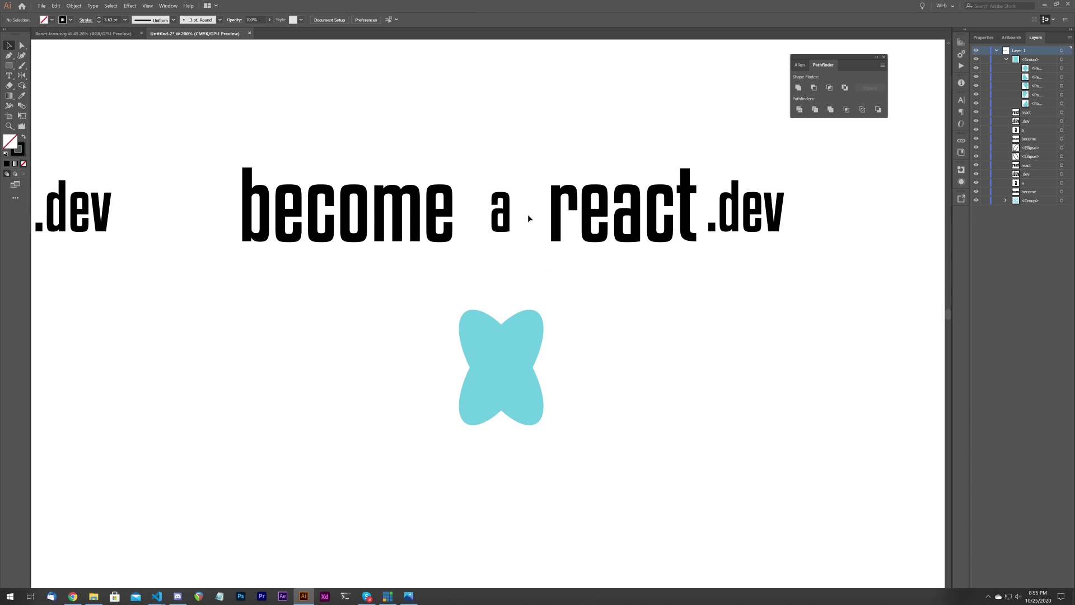
- Move the turquoise crossed shape onto the "a" of the right logo and place its group below the "a" in the layer order
drag(528, 371, 536, 196)
drag(1033, 62, 1029, 134)
click(600, 337)
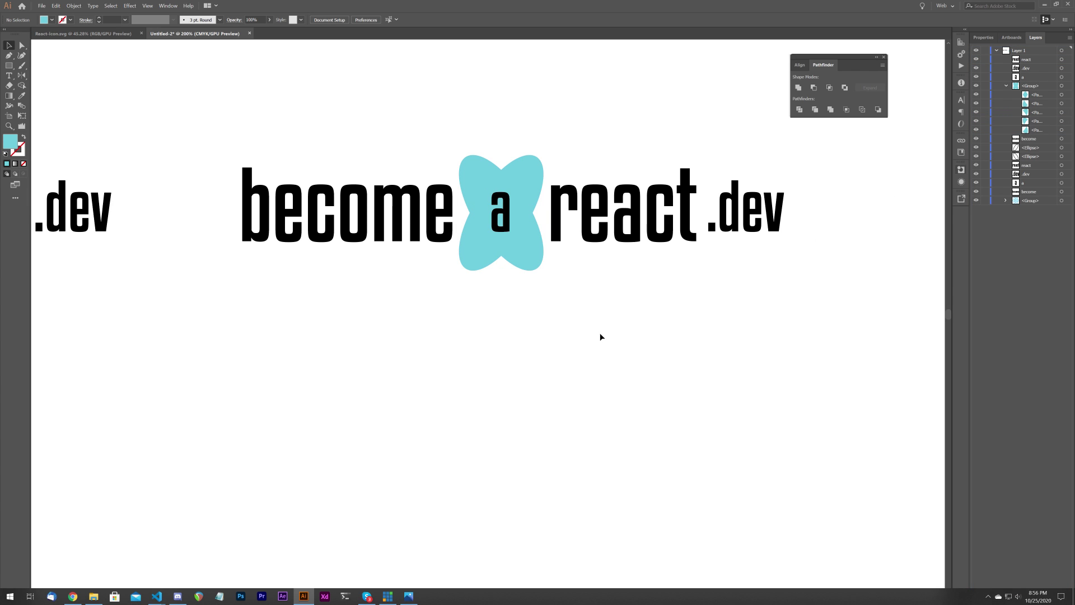
- Fill the small "a" of the right logo with white
click(501, 213)
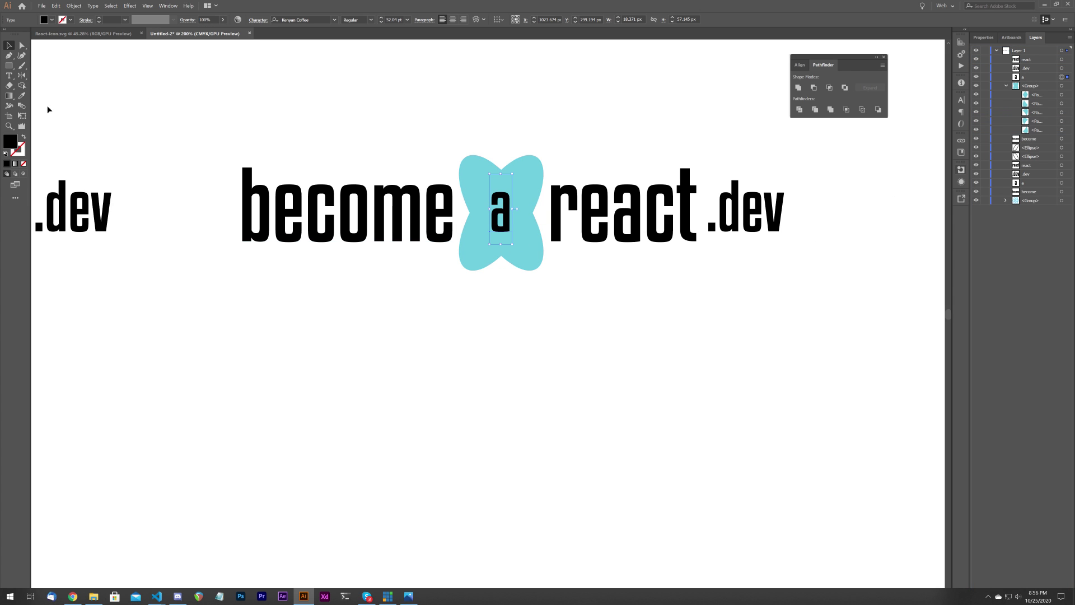
double_click(9, 142)
drag(241, 226, 224, 223)
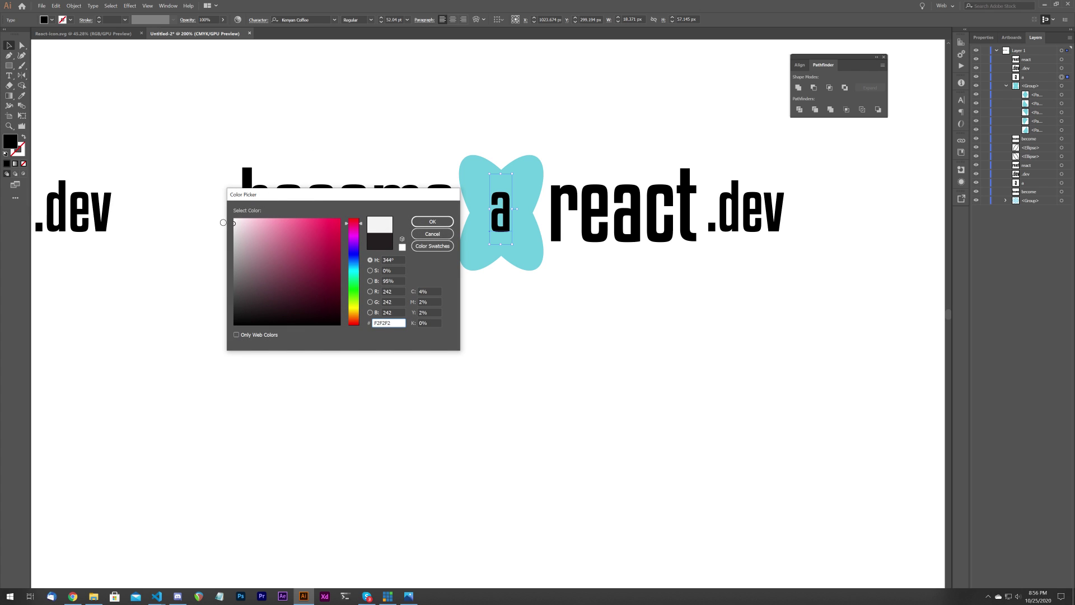
click(432, 221)
click(420, 111)
- Ungroup the turquoise crossed shape behind the white "a" into separate paths
scroll(585, 241, down, 2)
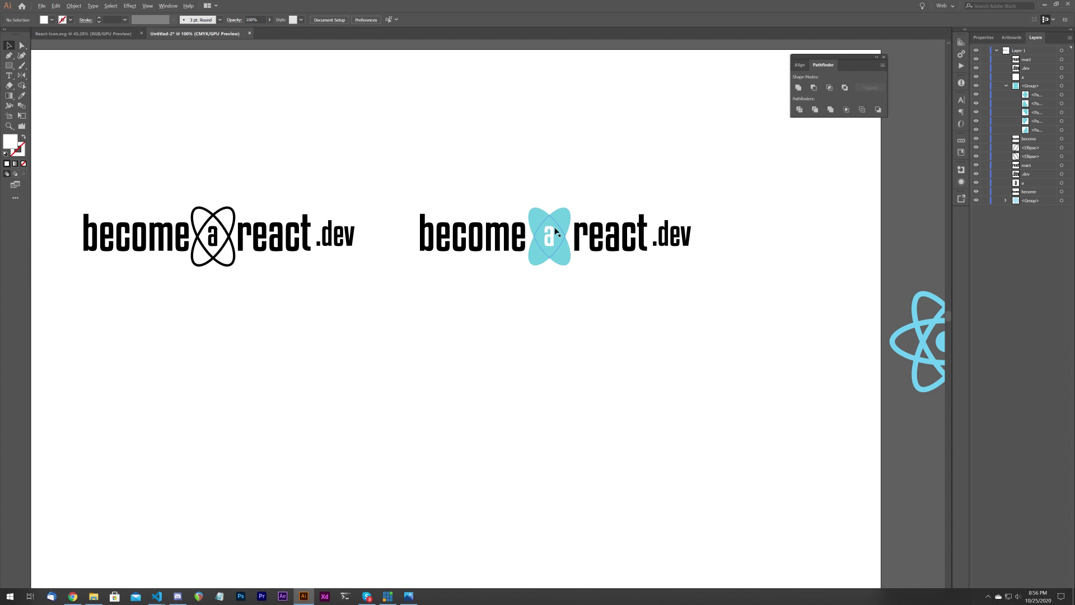
scroll(556, 232, up, 2)
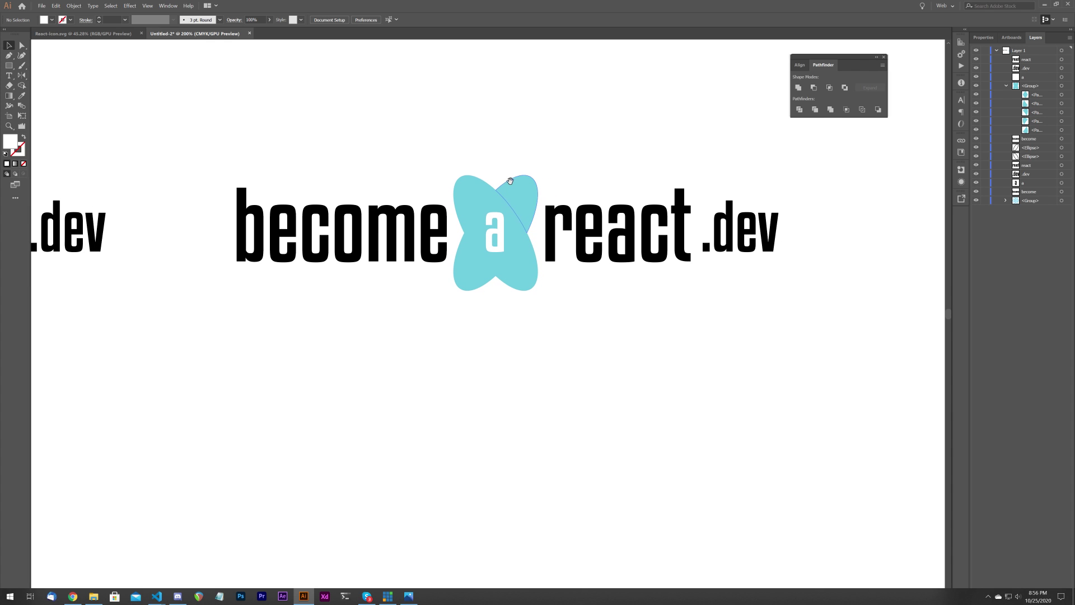
click(486, 189)
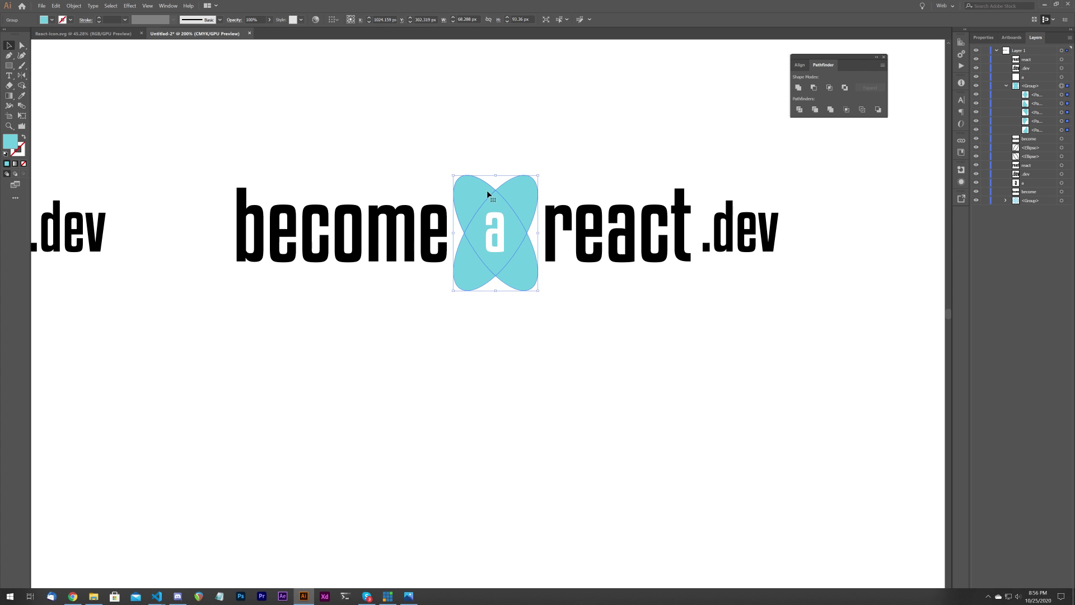
right_click(486, 190)
click(510, 255)
click(79, 68)
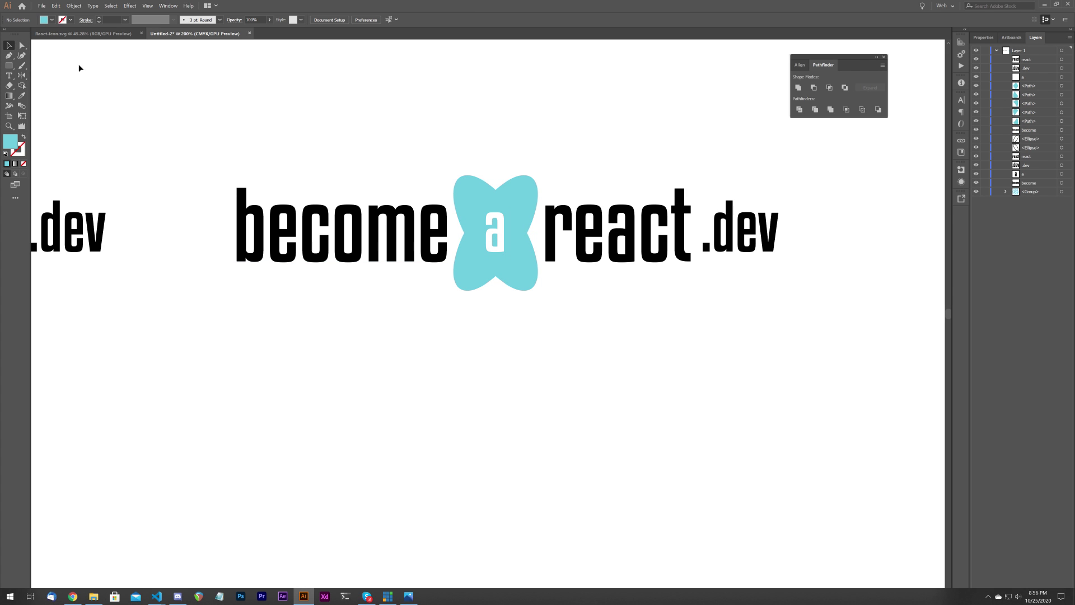
- Fill the upper-left tip of the crossed shape with the blue #71B0DB
click(470, 190)
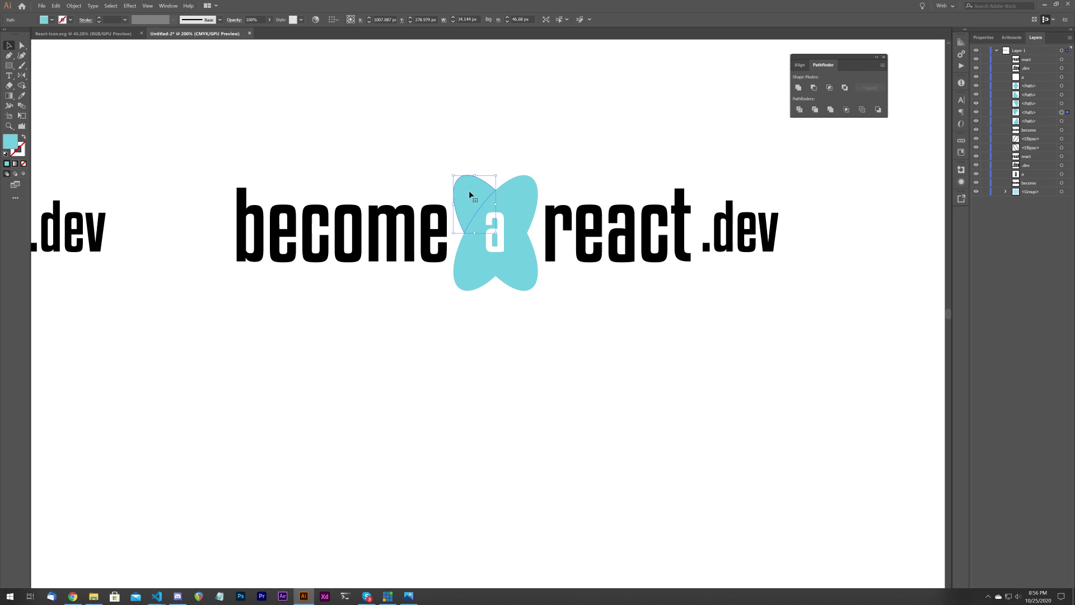
click(518, 183)
click(472, 195)
double_click(15, 145)
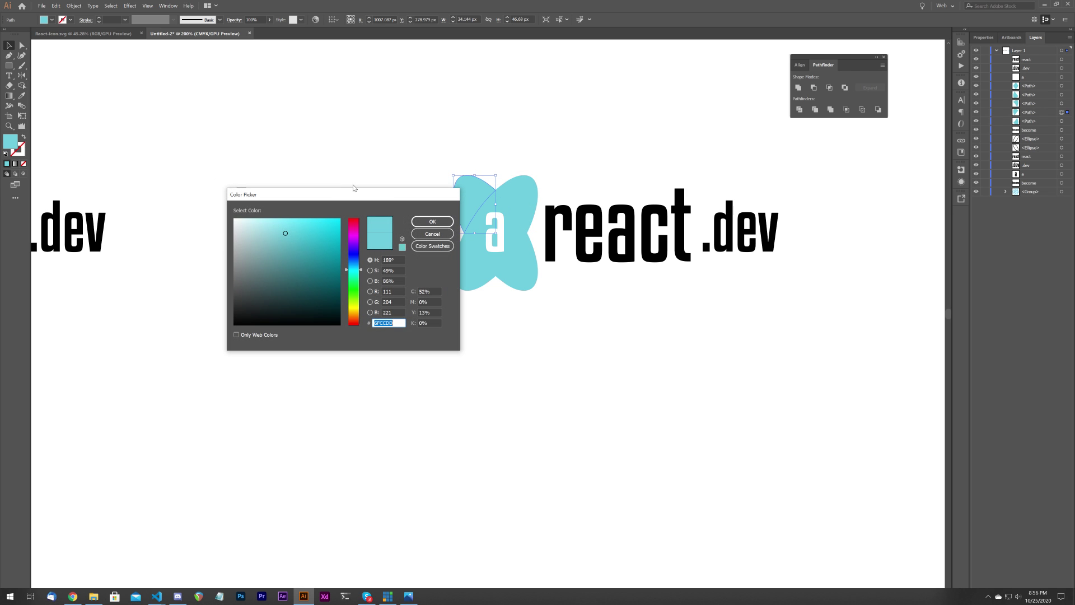
drag(363, 189, 292, 119)
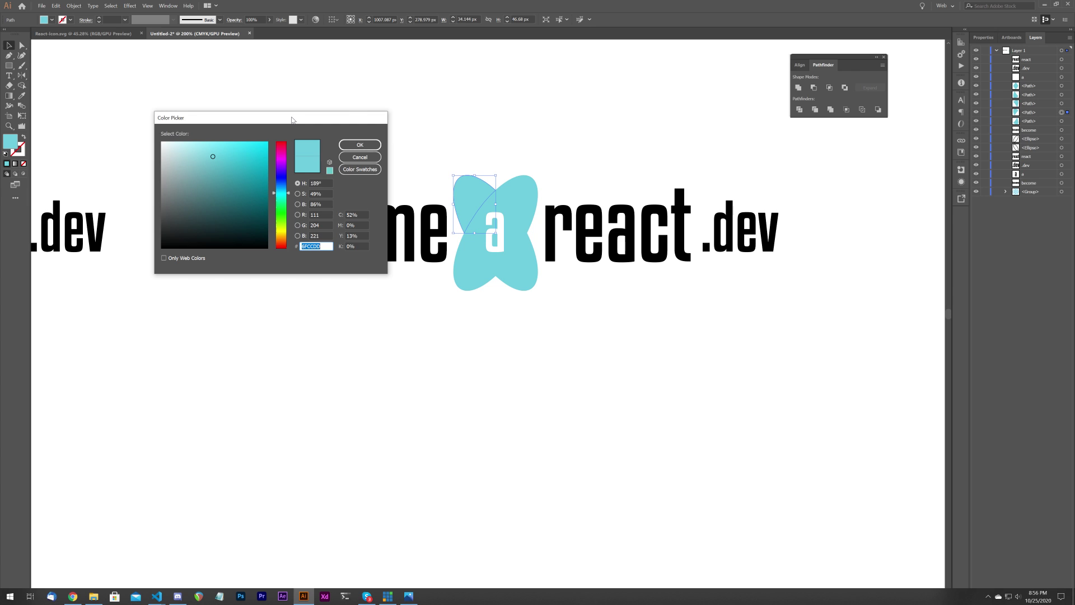
drag(284, 194, 288, 190)
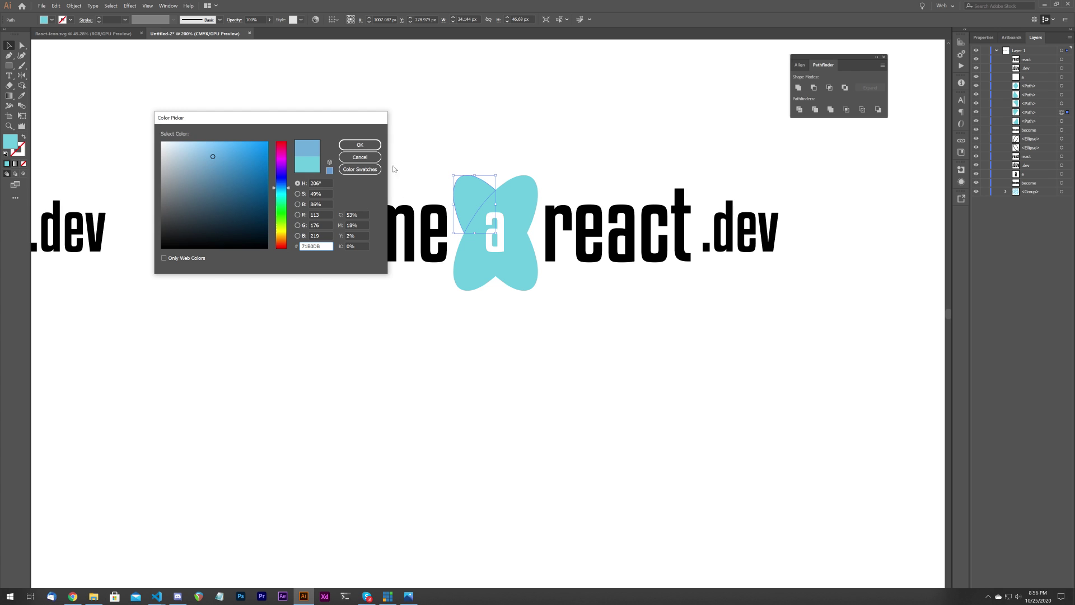
click(356, 145)
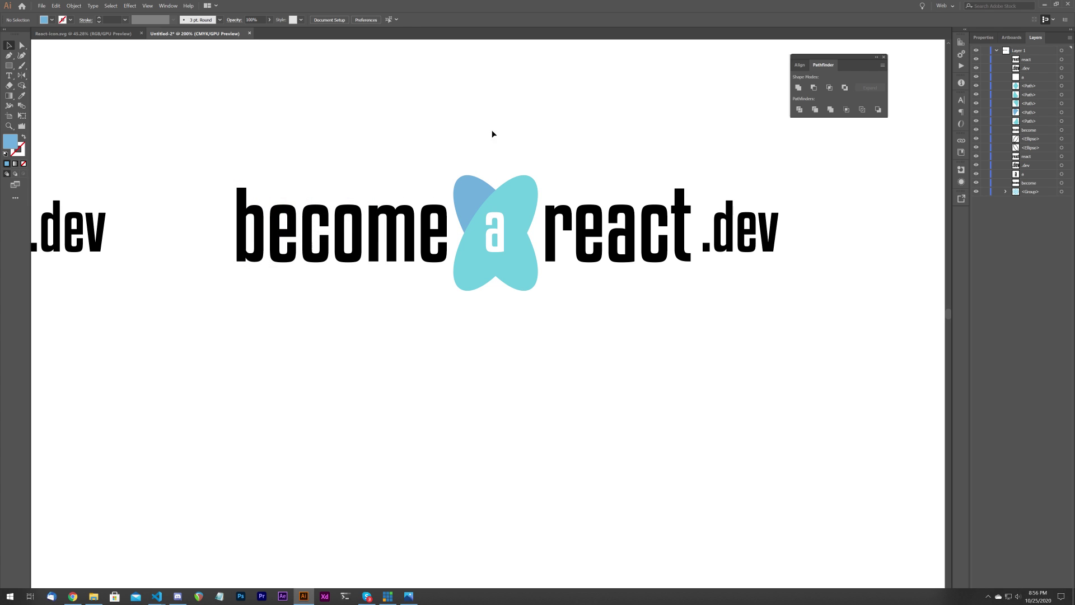
- Fill the lower-right tip of the crossed shape with a mint green of the same saturation and brightness
click(526, 257)
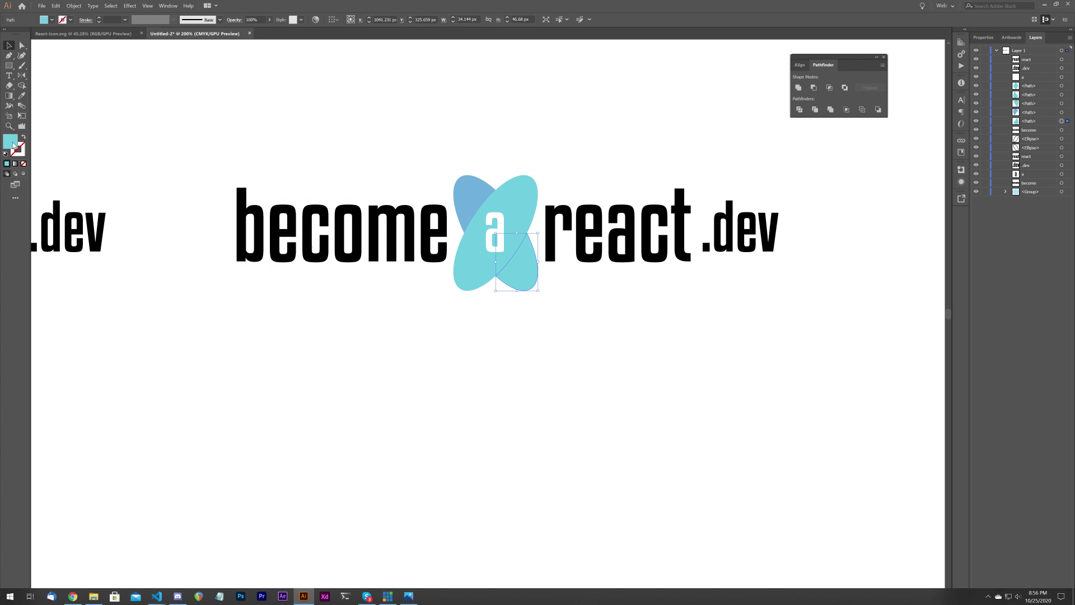
double_click(11, 143)
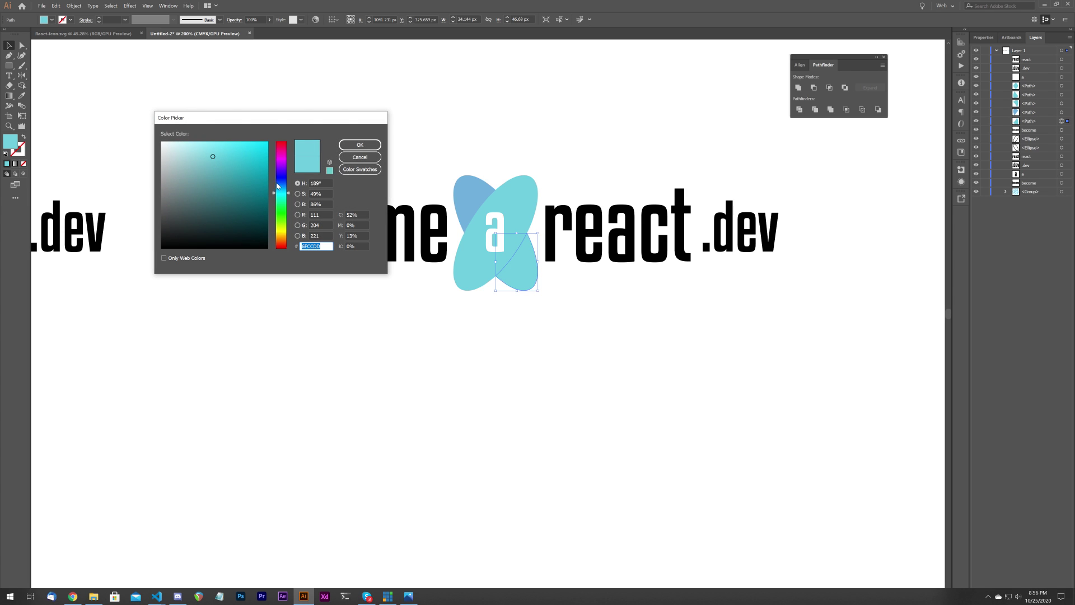
click(282, 201)
click(357, 144)
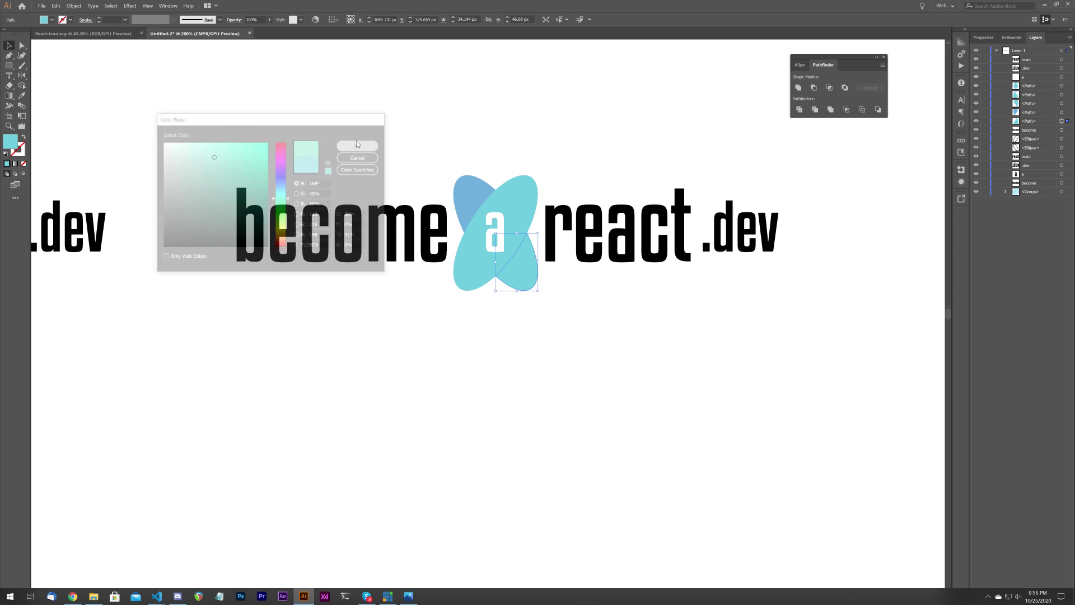
click(401, 137)
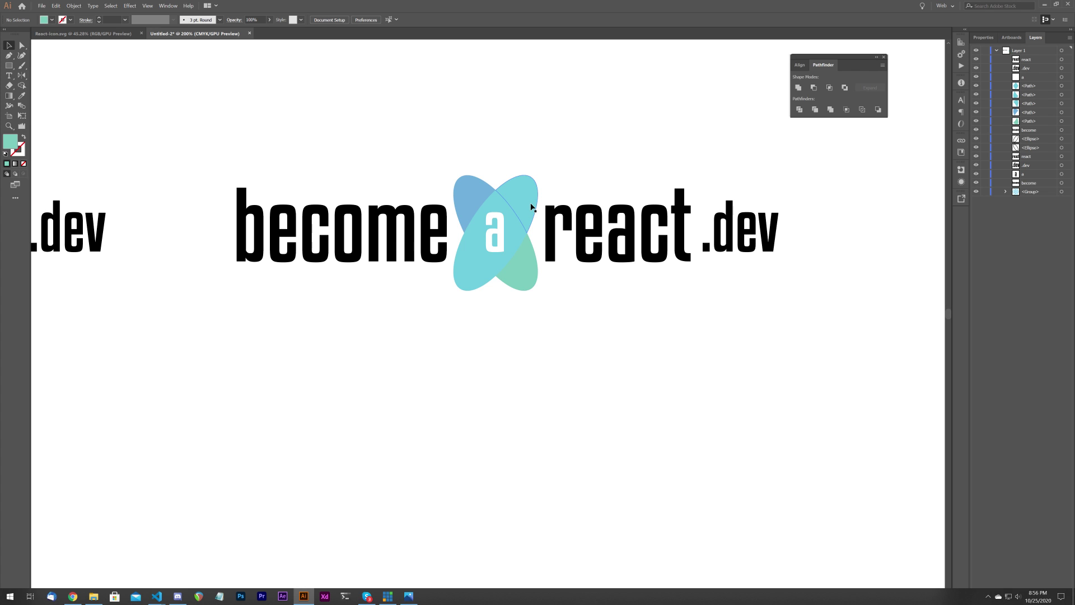
- Choose the darker teal #32A3B2 as the fill of the central overlap behind the white "a"
click(502, 219)
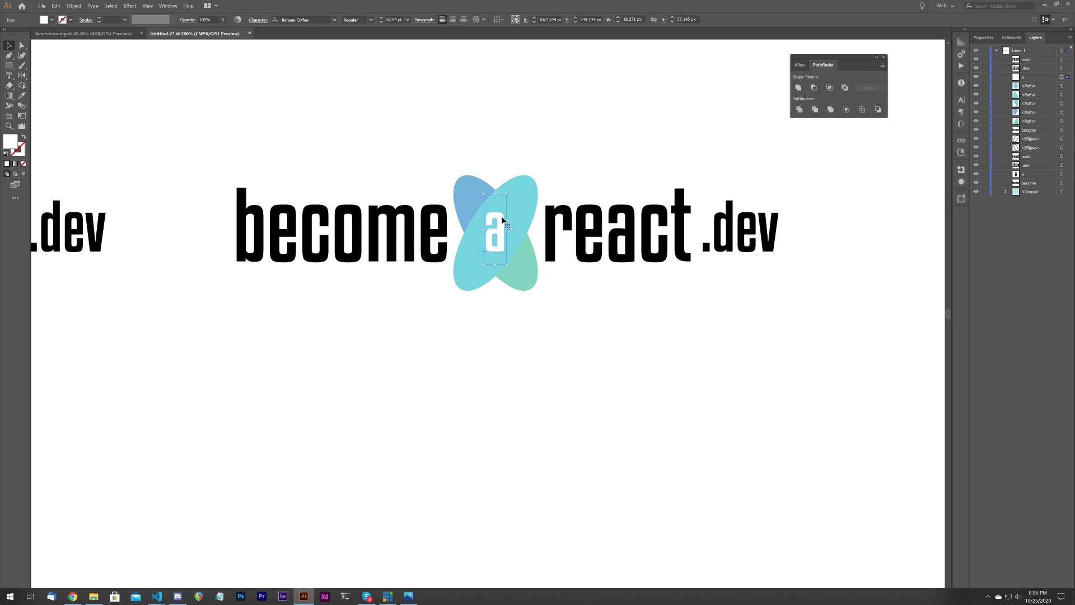
click(517, 232)
scroll(642, 271, down, 2)
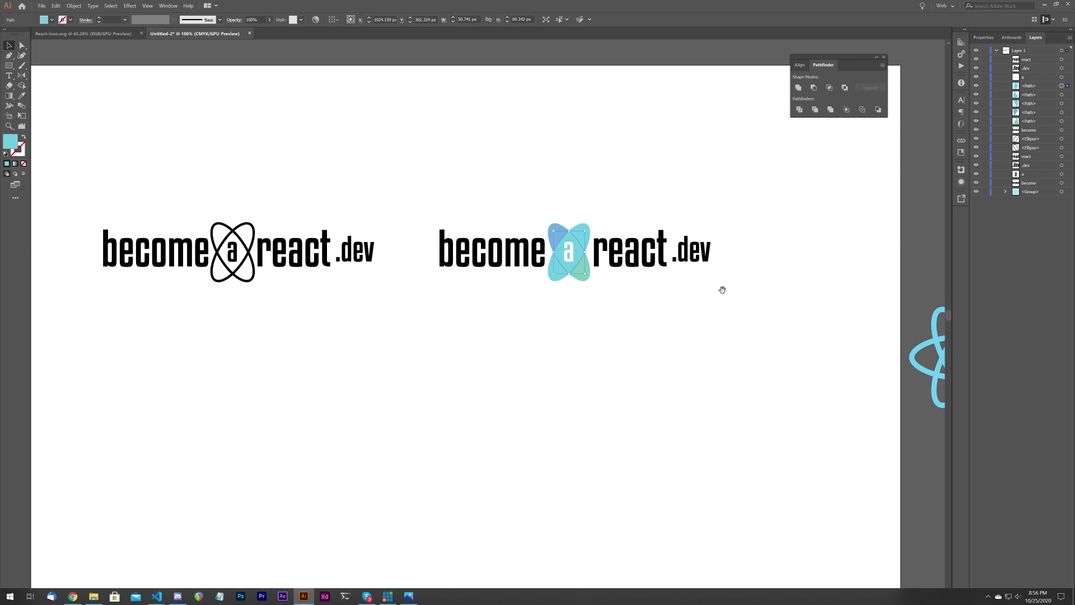
drag(723, 290, 600, 266)
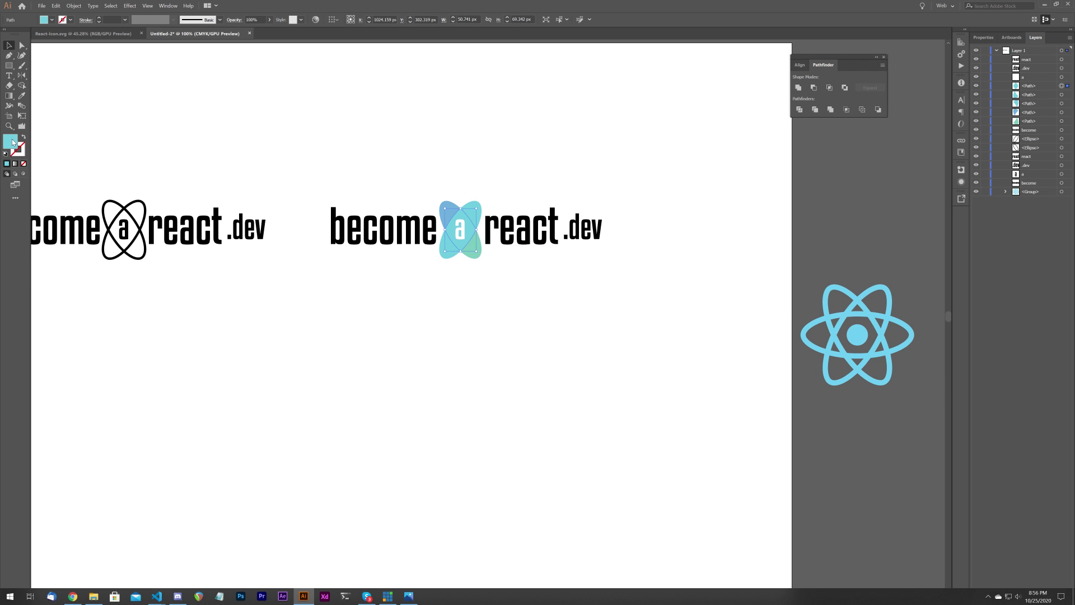
double_click(11, 142)
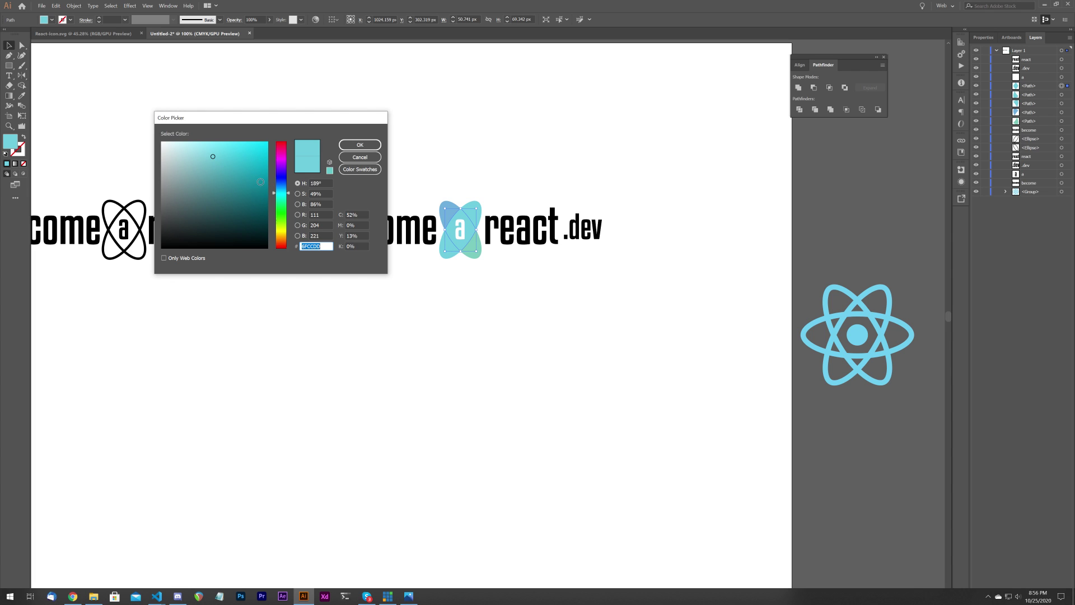
drag(231, 167, 238, 172)
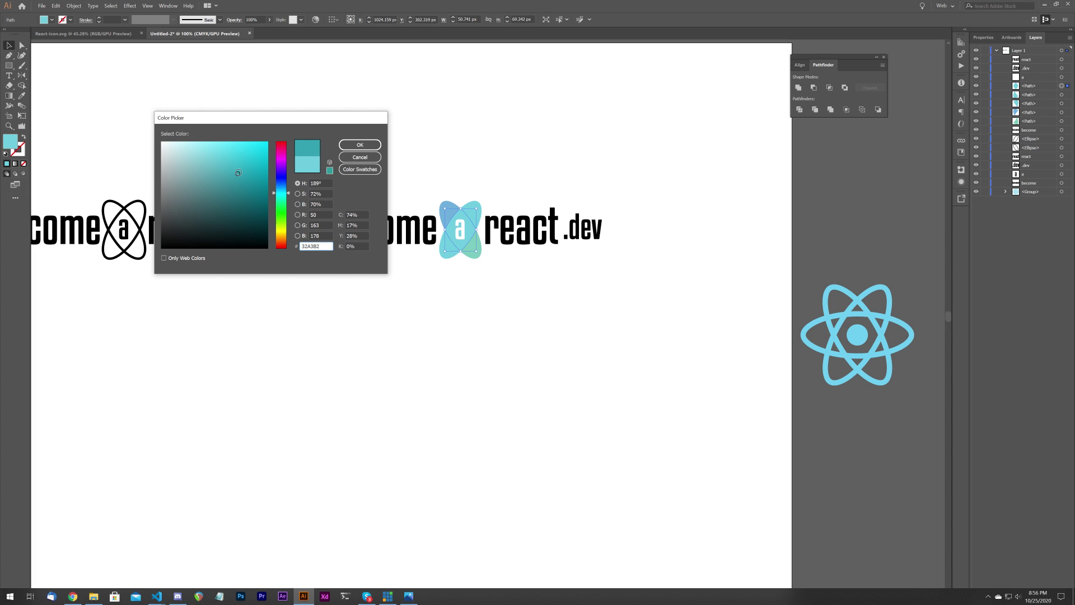
- Recolour the central overlap of the two ellipses behind the letter a to blue #3A8CBF
click(285, 188)
drag(242, 169, 230, 168)
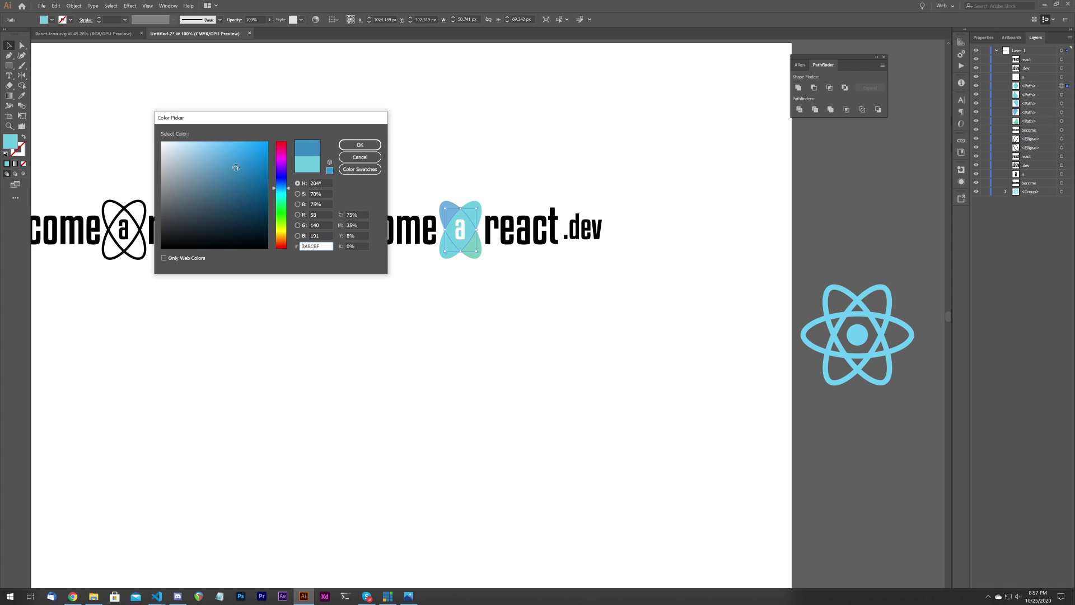
click(360, 144)
click(387, 134)
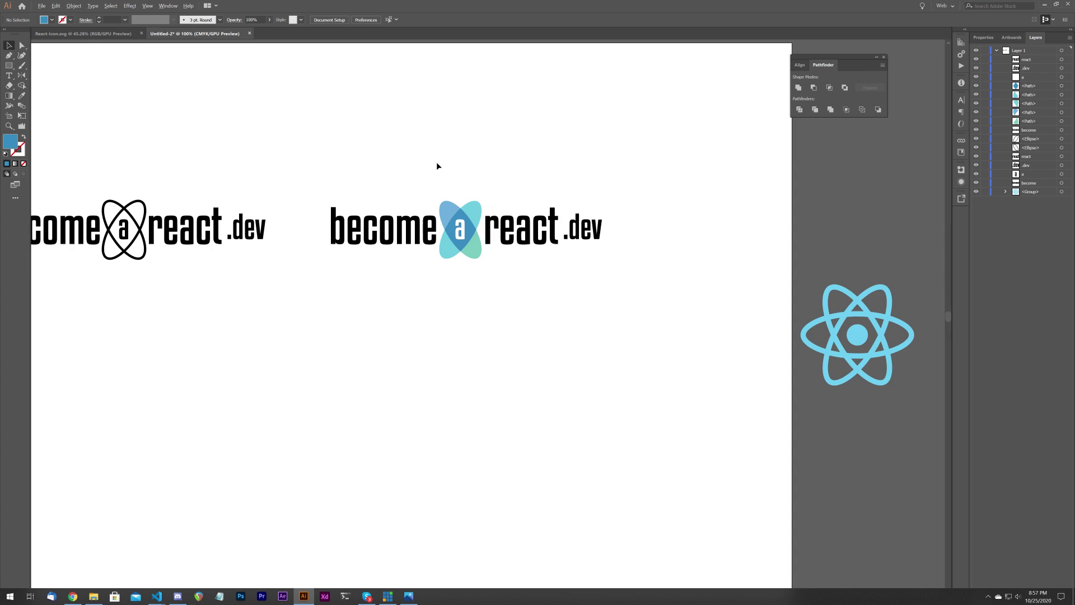
- Move the whole coloured logo horizontally about 41 px away from the black outlined logo
scroll(437, 164, up, 1)
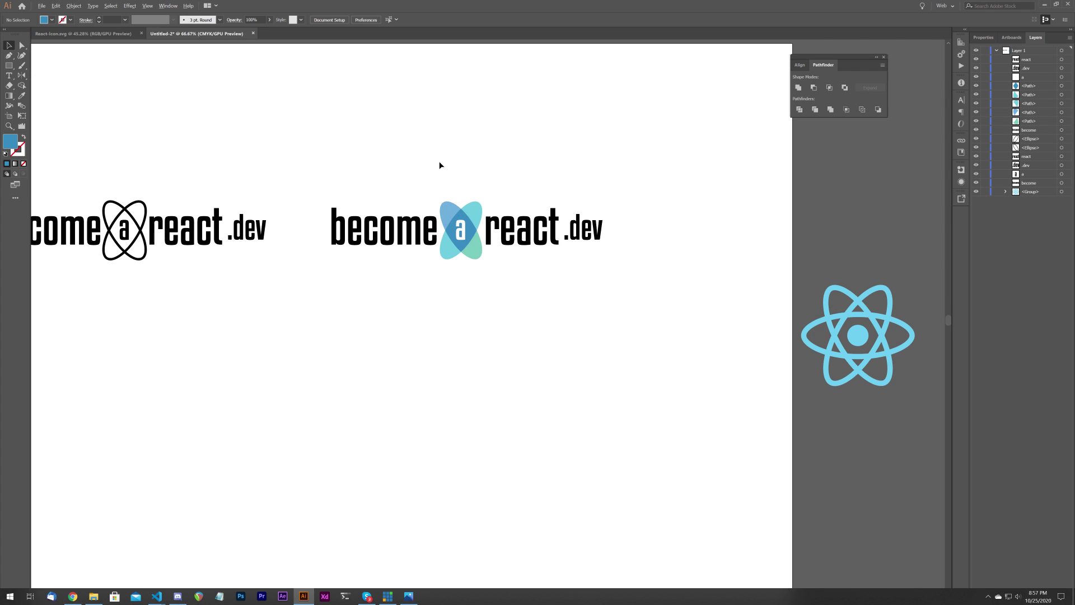
scroll(439, 164, up, 1)
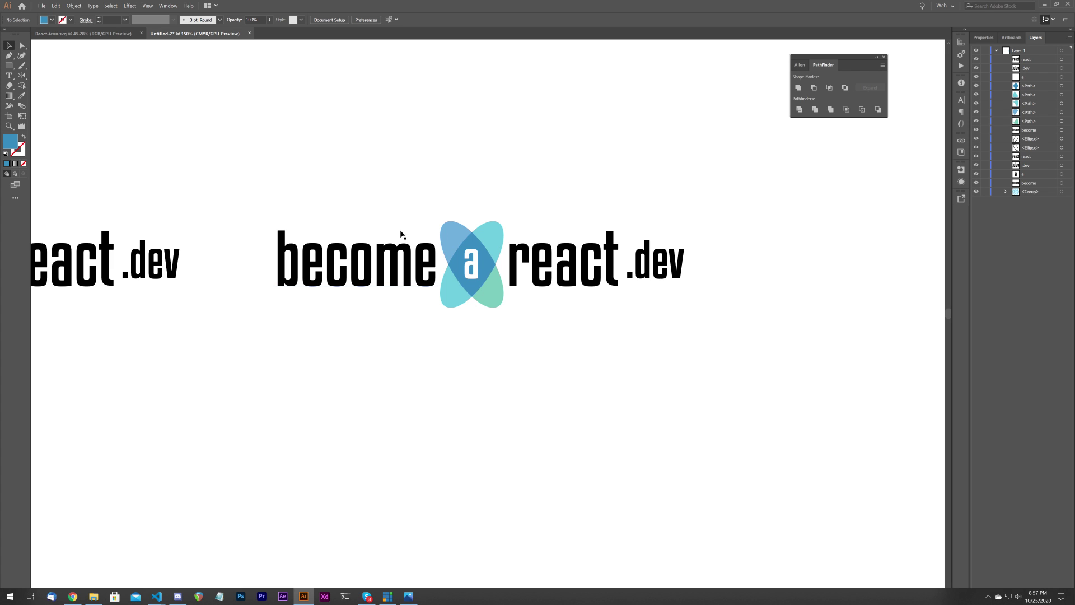
scroll(362, 191, down, 2)
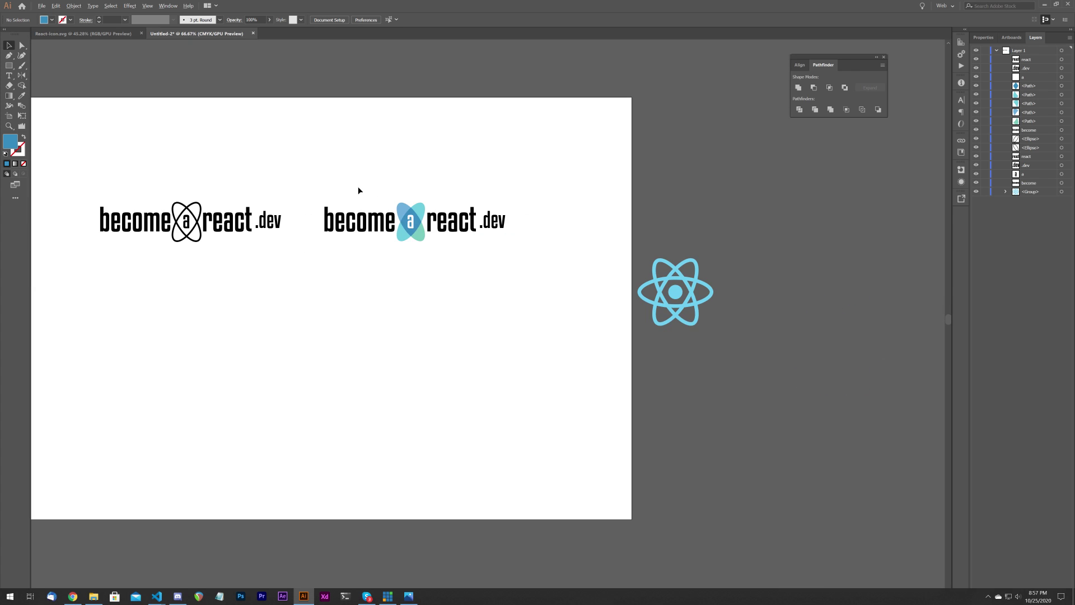
drag(310, 163, 405, 155)
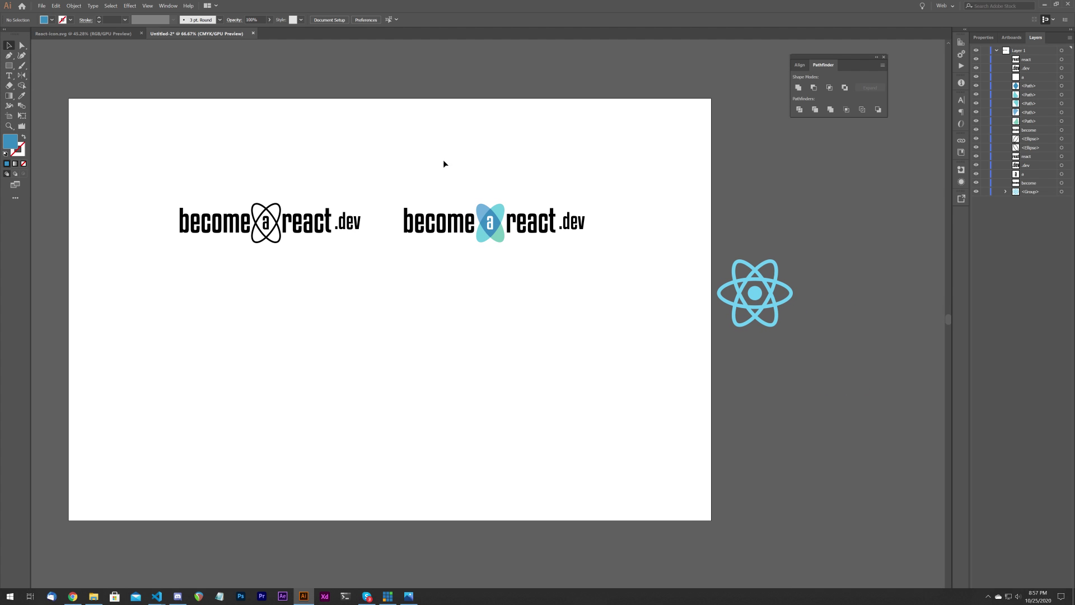
drag(624, 270, 624, 271)
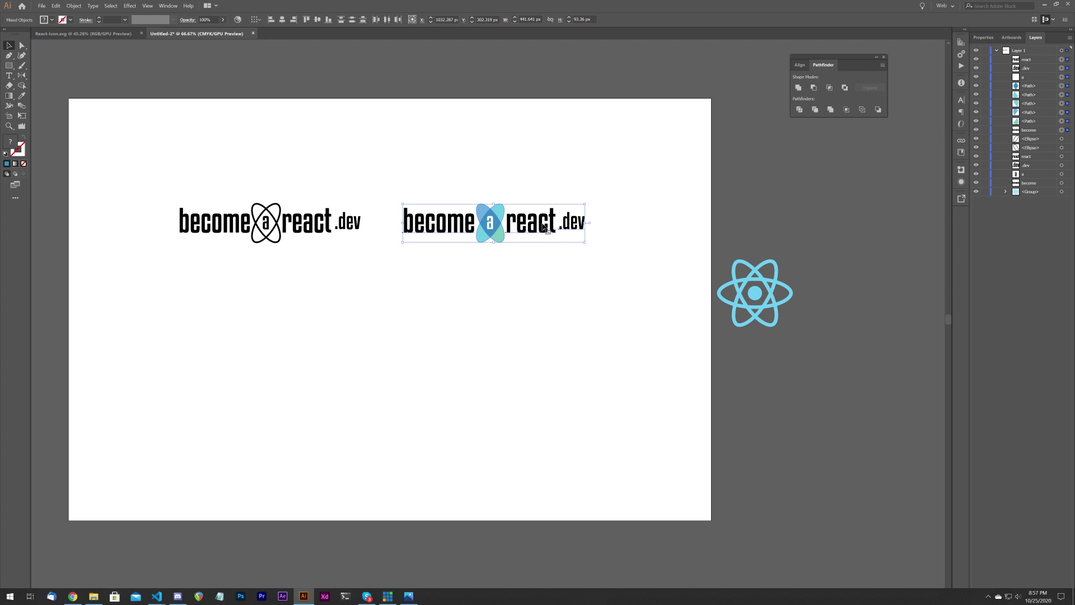
drag(538, 229, 554, 230)
click(565, 274)
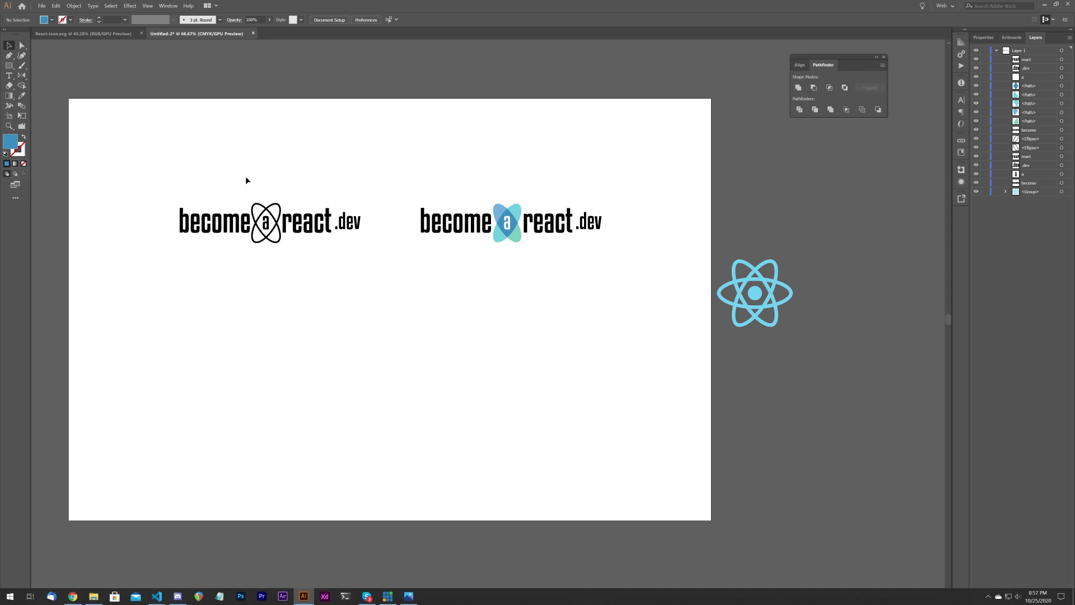
- Duplicate the coloured logo about 220 px straight below the original
drag(530, 232, 607, 278)
click(607, 278)
drag(412, 170, 611, 261)
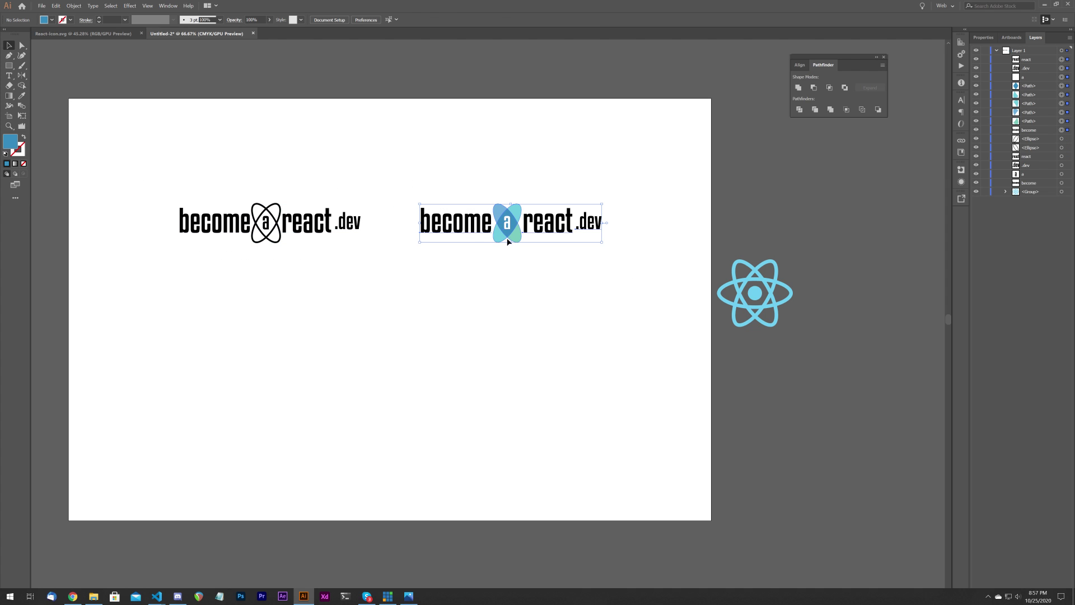
drag(473, 232, 473, 321)
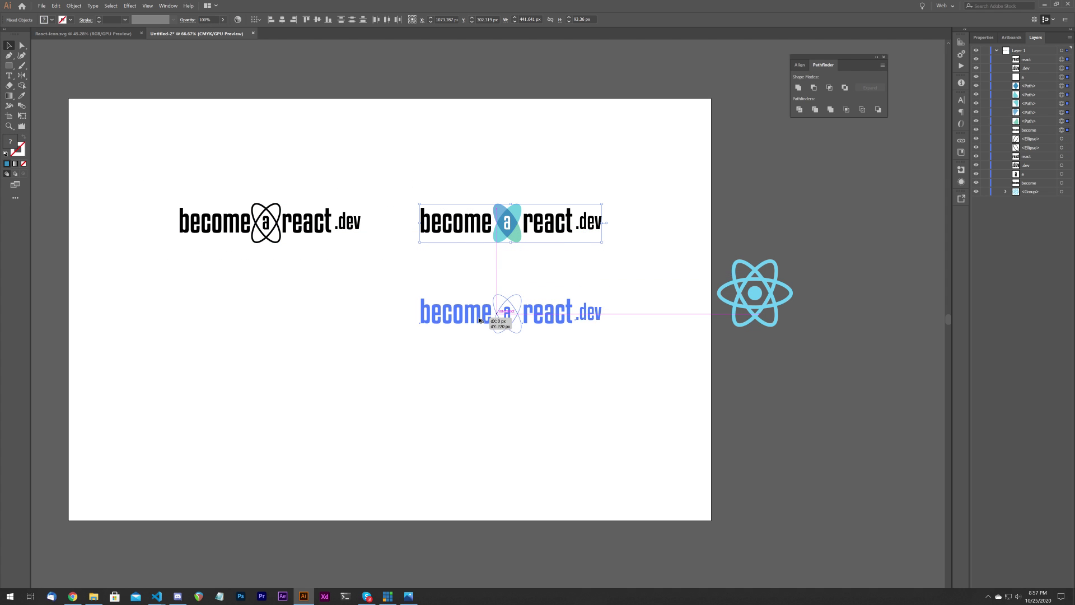
click(505, 369)
- Draw a closed Pen shape over the right half of the duplicate's ellipses, with a curved inner edge crossing the green petal
scroll(512, 308, up, 4)
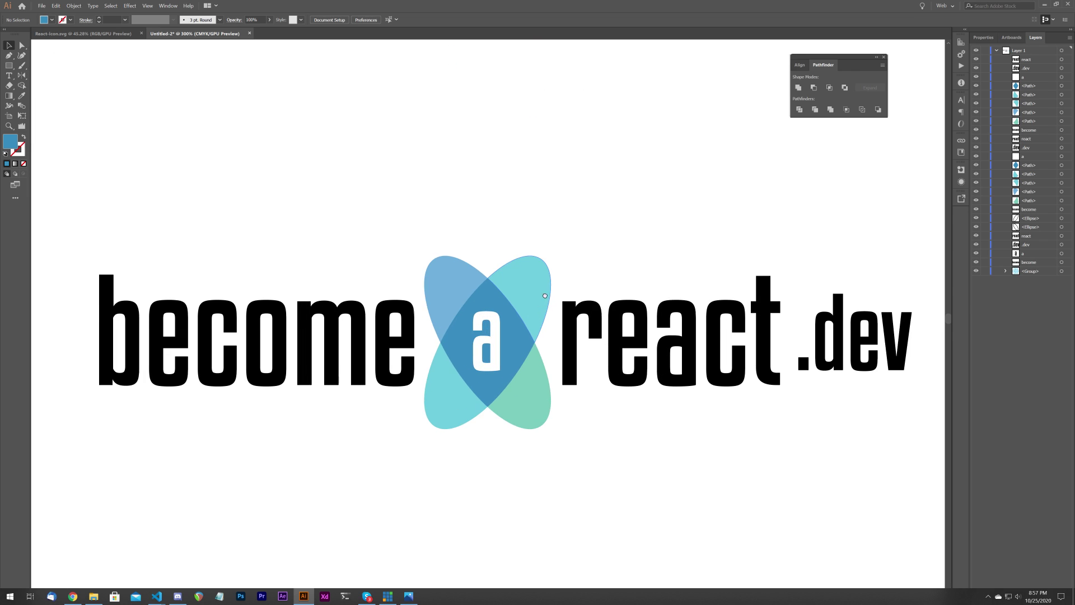
drag(539, 306, 583, 238)
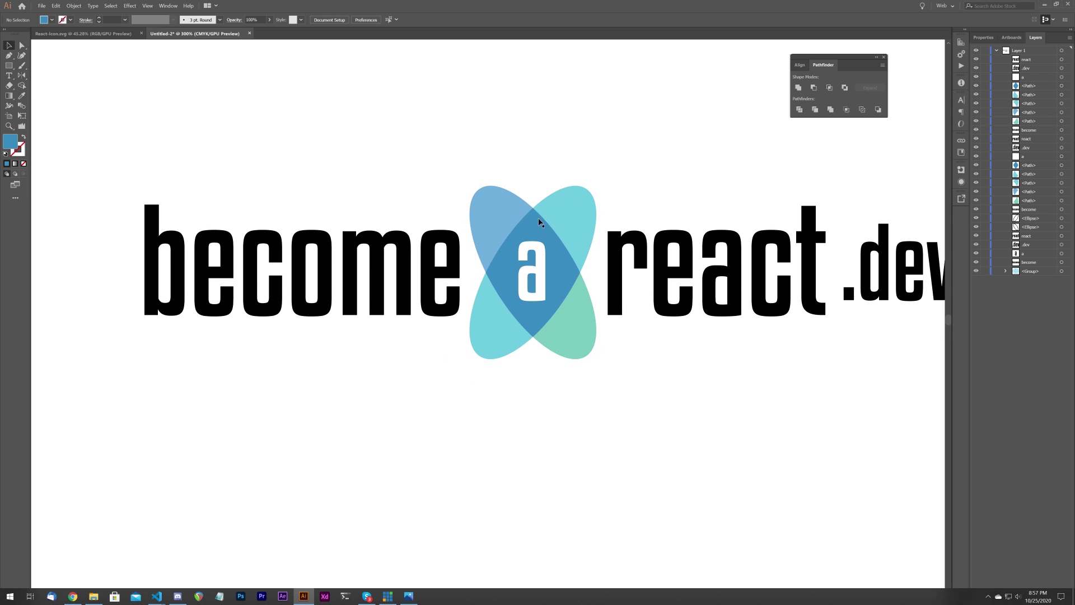
click(7, 59)
click(538, 210)
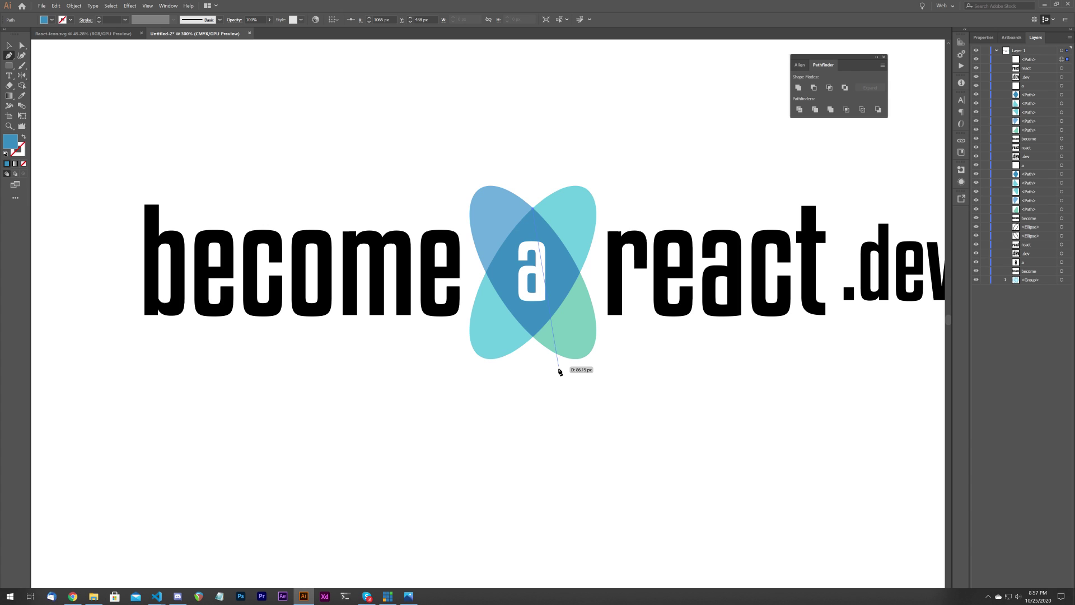
drag(560, 361, 541, 444)
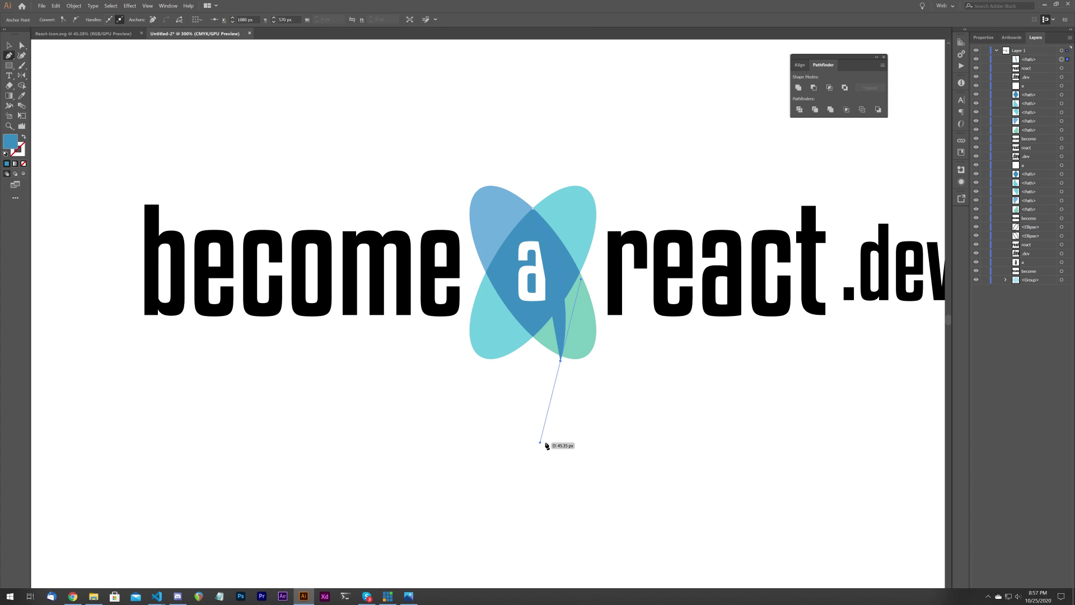
drag(619, 347, 534, 210)
click(584, 188)
- Divide the green petal with the overlapping pen shape and delete the excess piece outside the petal
click(22, 45)
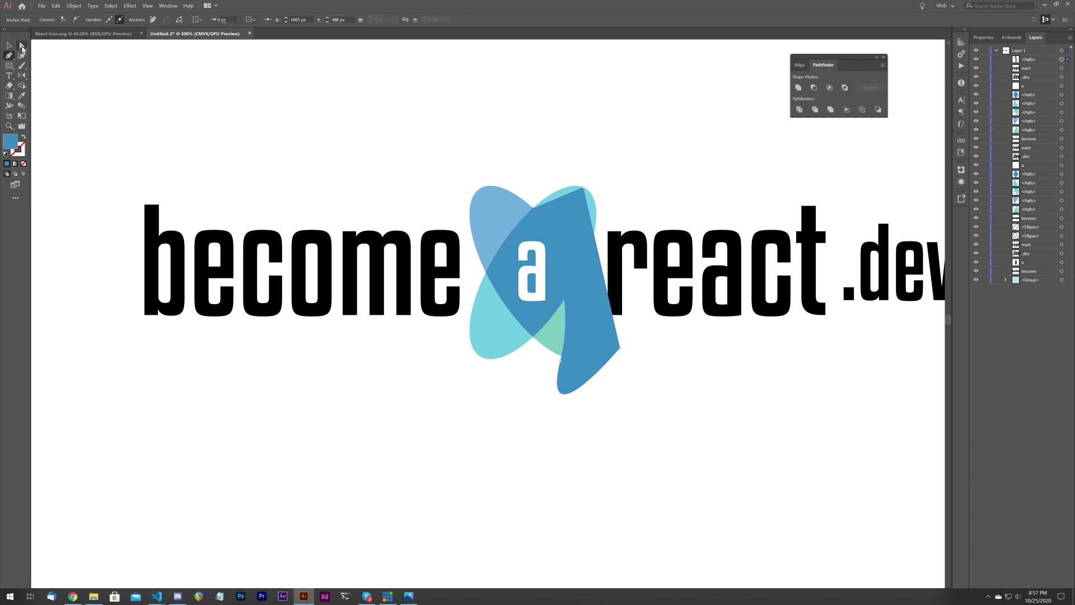
shift+click(542, 322)
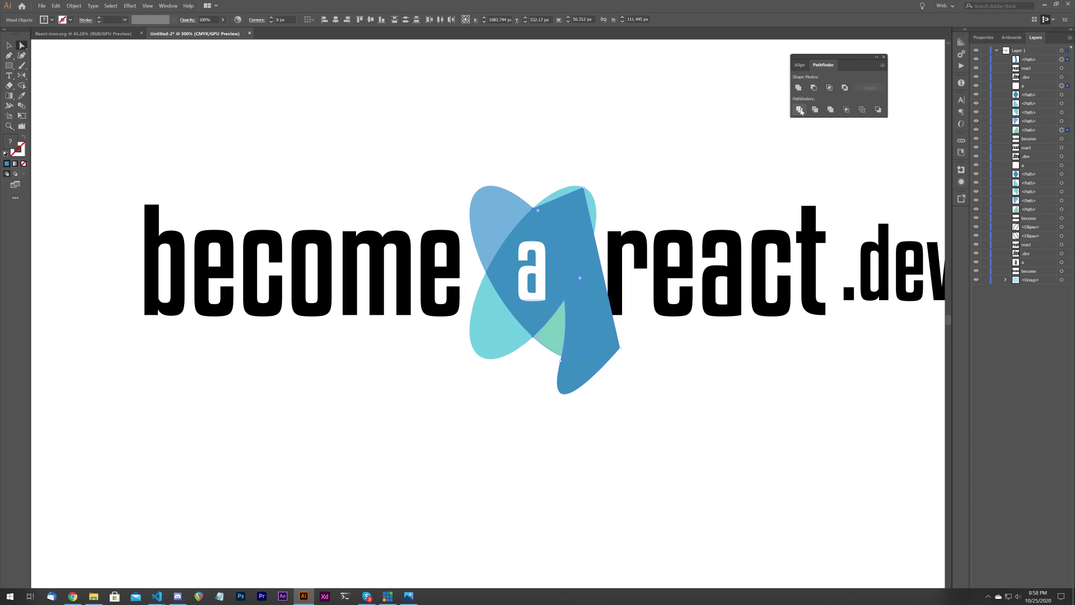
click(800, 110)
click(617, 166)
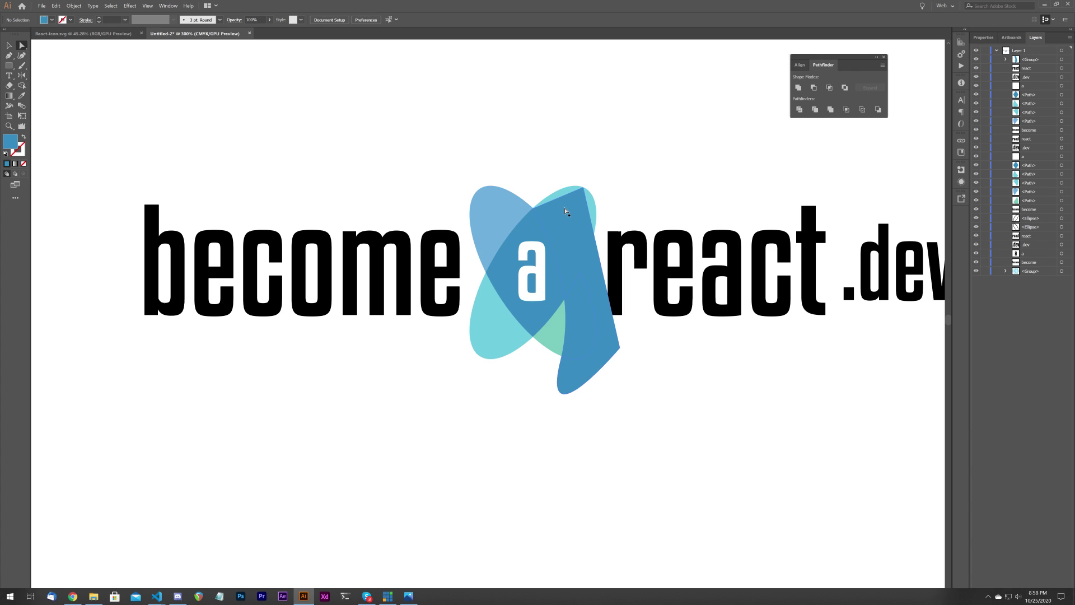
click(578, 226)
key(Delete)
- Try moving the blue right-hand piece of the petal, undo the move, and fill the piece with the petal's sampled green
click(584, 323)
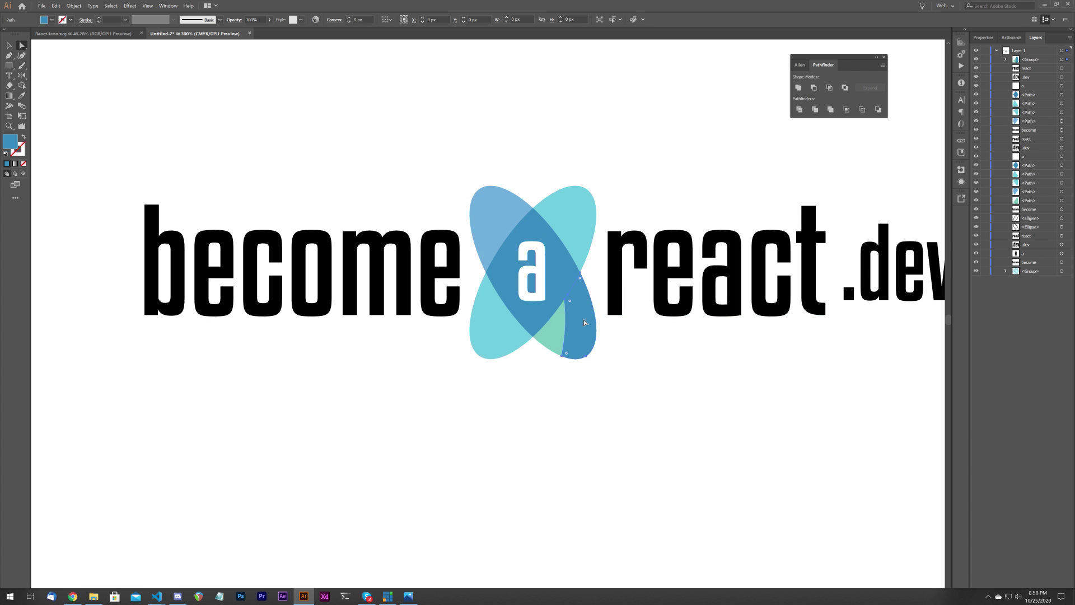
drag(584, 322, 624, 368)
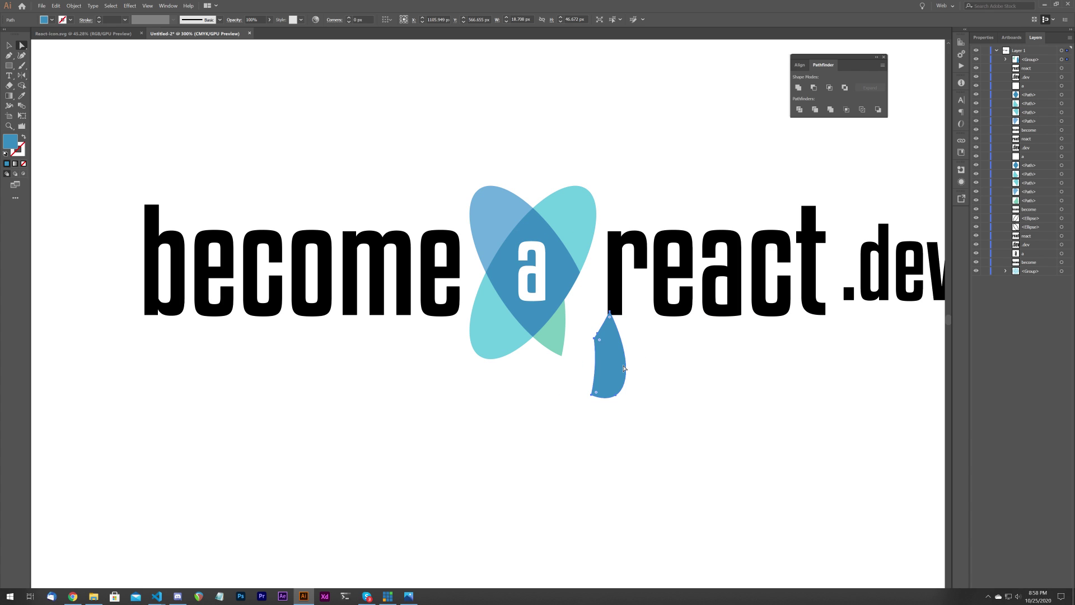
key(ctrl+z)
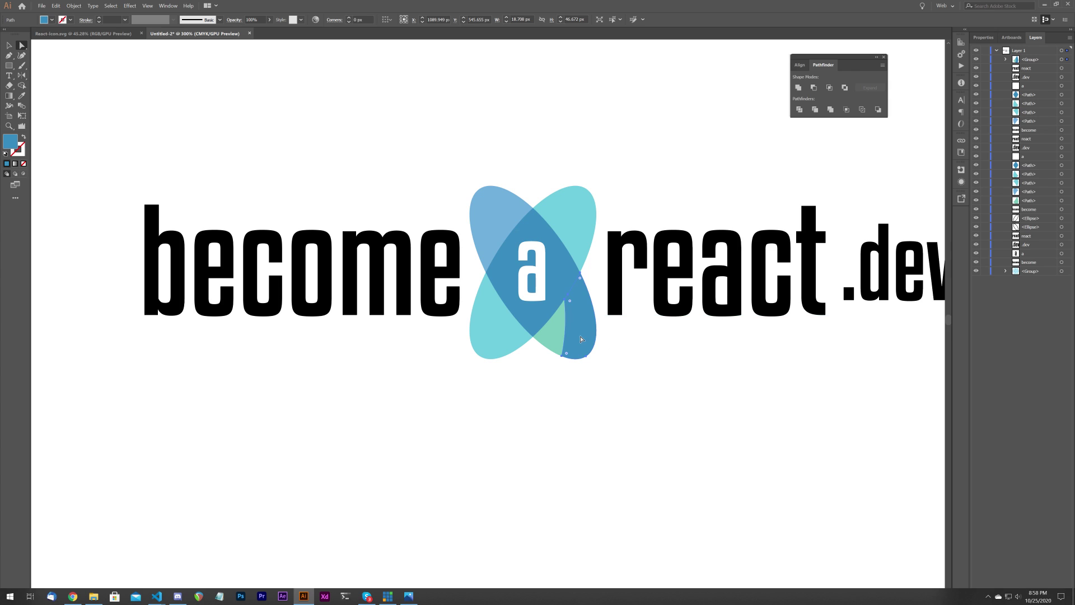
key(i)
click(558, 327)
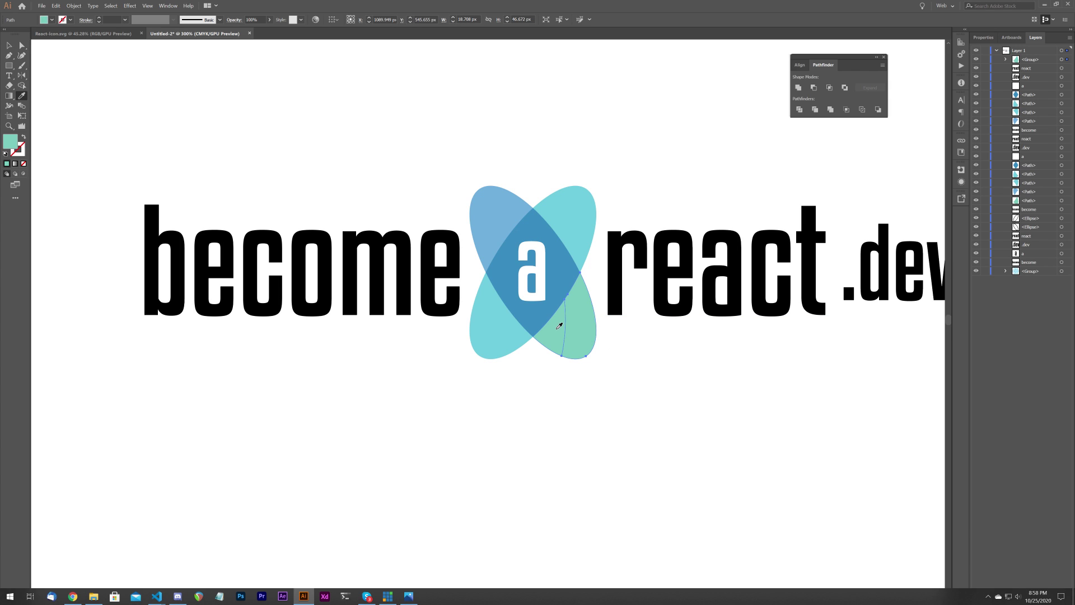
- Toggle the visibility of the upper teal petal and try moving the central blue shape to check the overlapping pieces
click(22, 45)
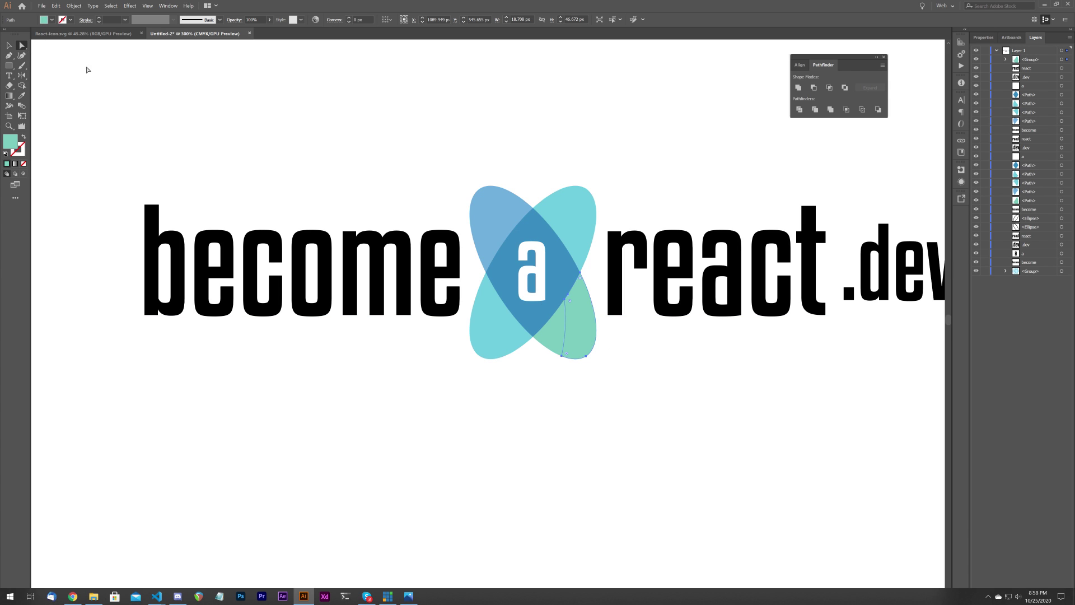
click(568, 272)
click(976, 112)
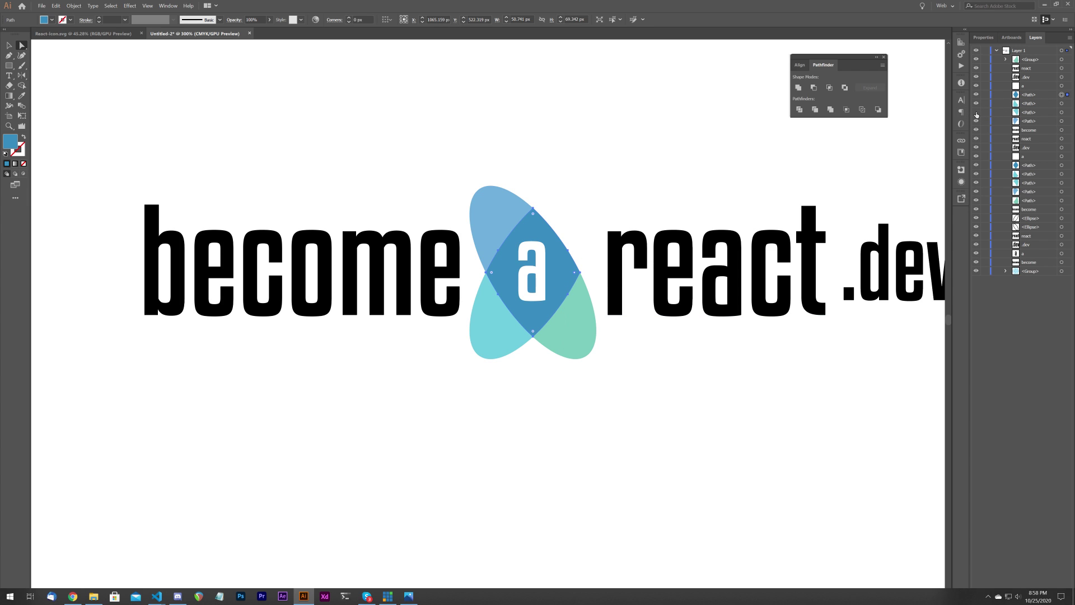
click(976, 112)
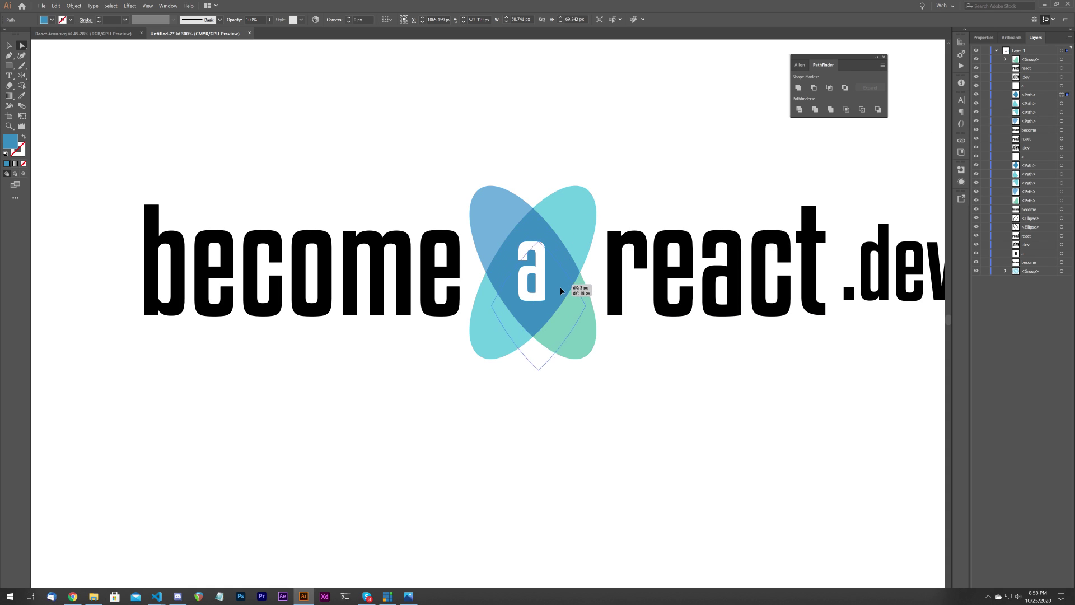
drag(557, 265, 562, 307)
key(ctrl+z)
click(618, 380)
click(583, 322)
- Undo the edits back to the undivided pen shape and green petal
key(ctrl+z)
key(ctrl+z)
key(ctrl+z)
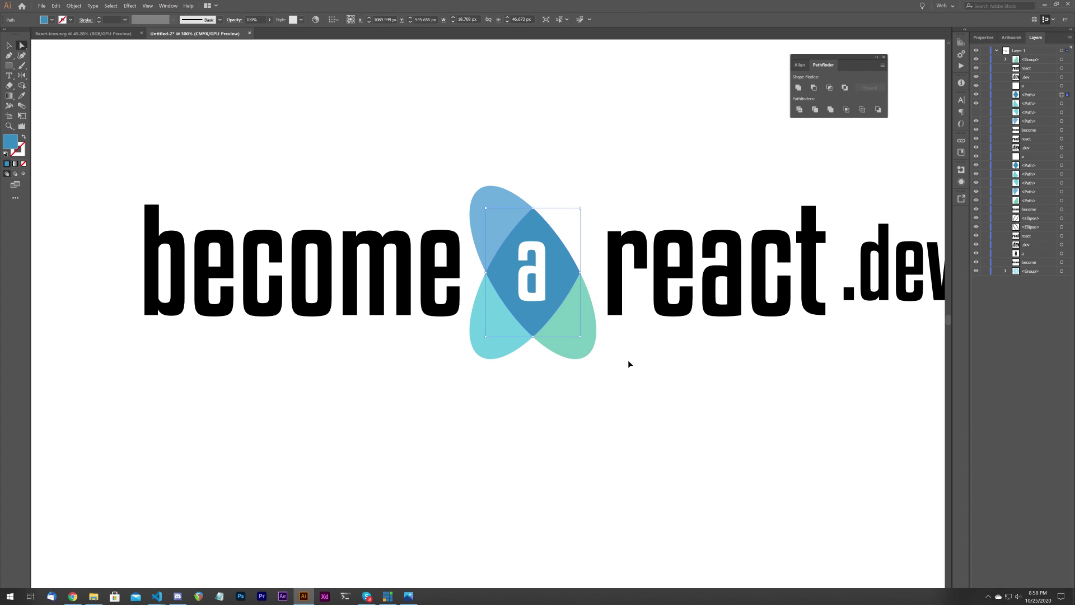
key(ctrl+z)
key(ctrl+z)
key(ctrl+z)
key(ctrl+z)
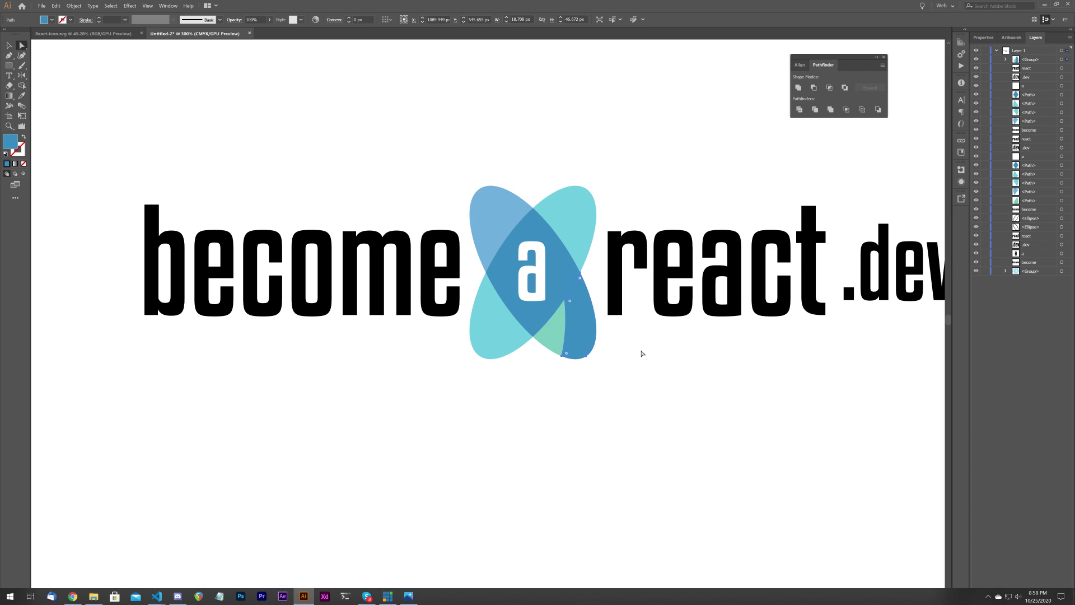
click(643, 354)
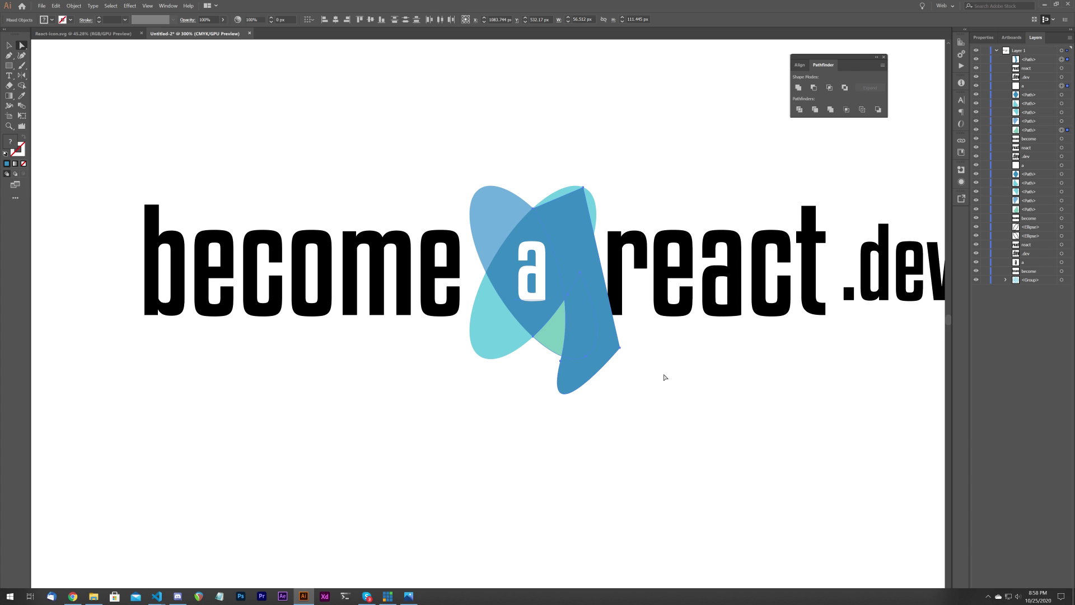
- Divide the pen shape, the central blue shape and the green petal together, leaving the letter a out of the selection
click(604, 339)
click(532, 294)
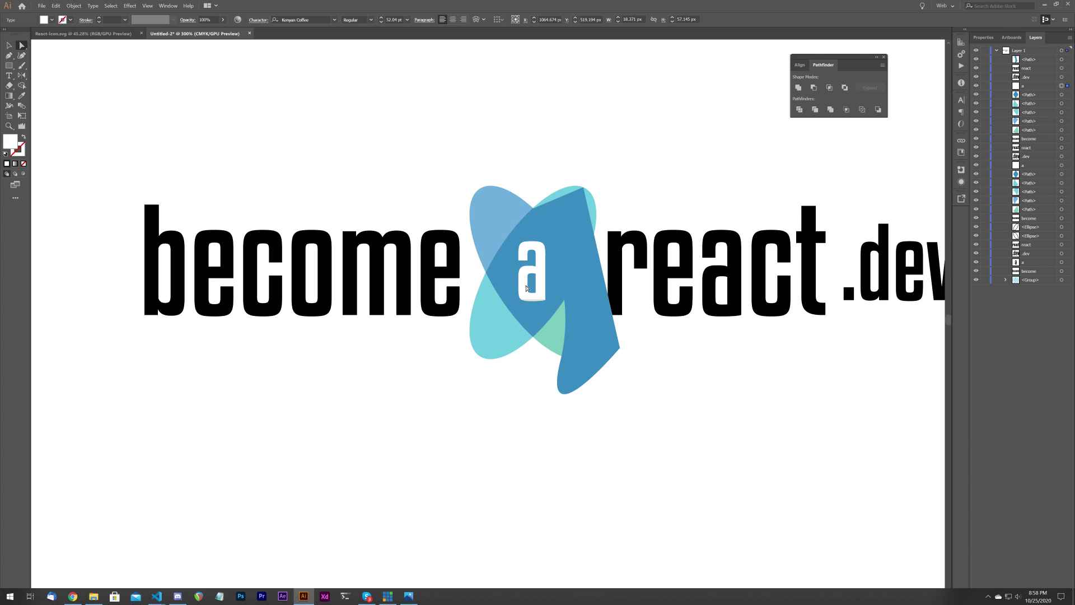
click(513, 271)
click(526, 272)
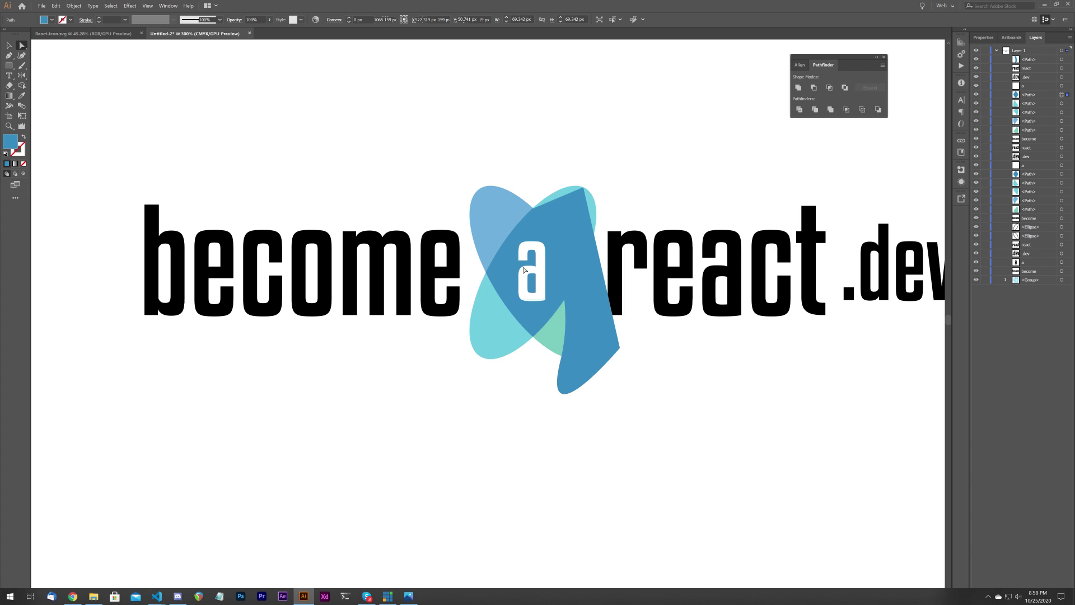
click(551, 280)
click(538, 303)
click(536, 319)
click(536, 327)
shift+click(556, 343)
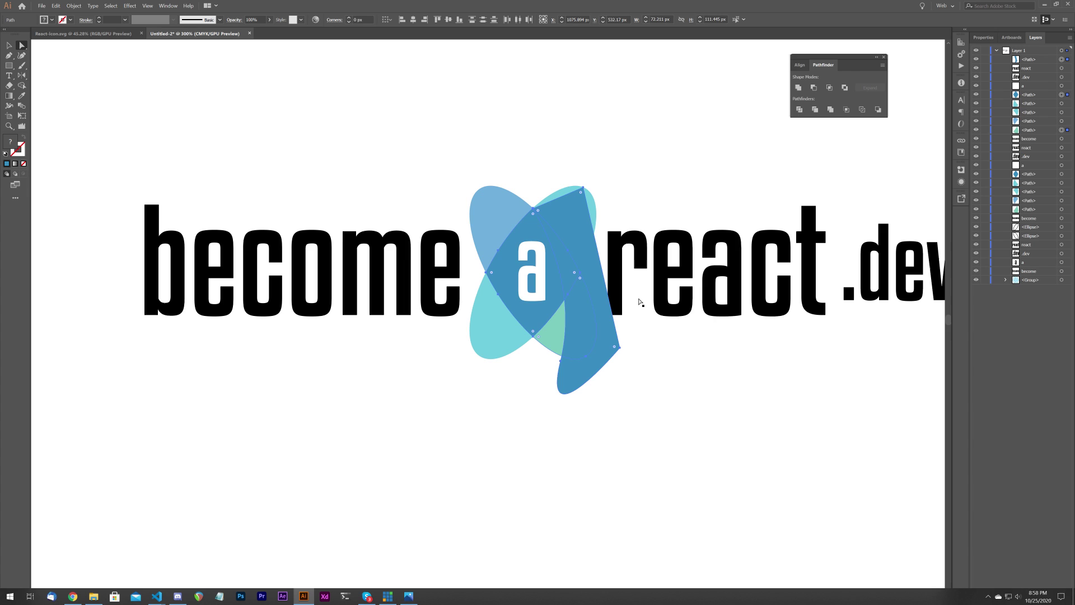
click(815, 109)
click(641, 163)
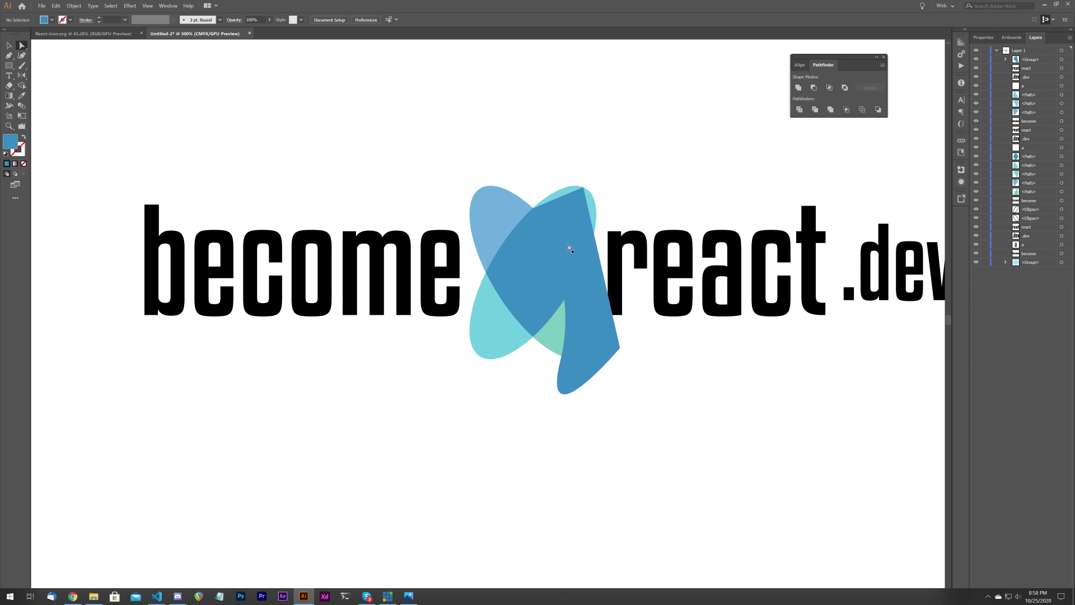
- Move the divided group beneath the letter a in the layer order and delete the excess piece outside the ellipses
click(578, 247)
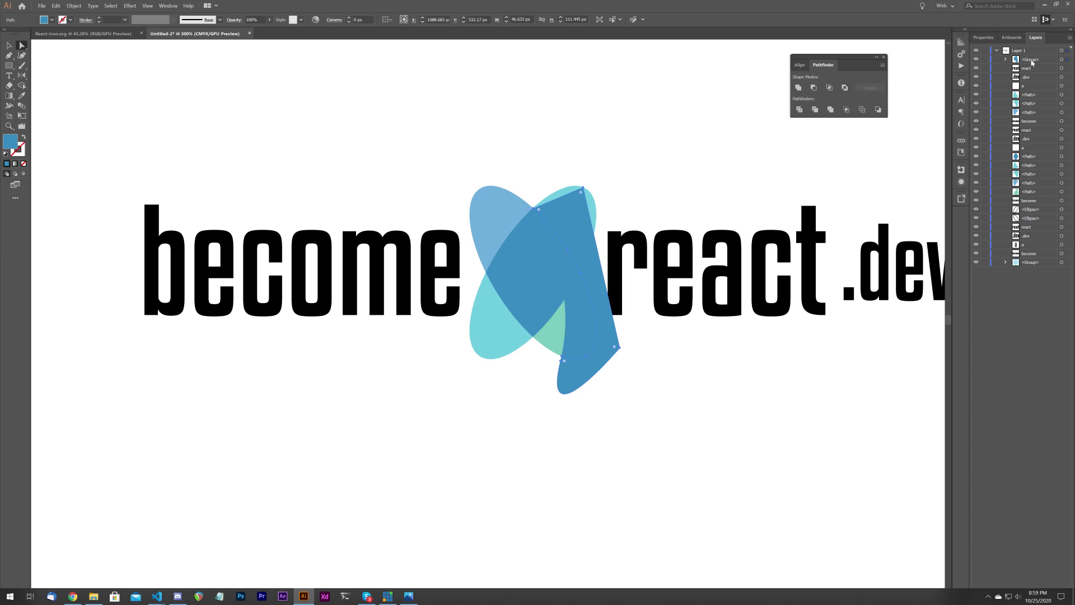
drag(1032, 63, 1032, 94)
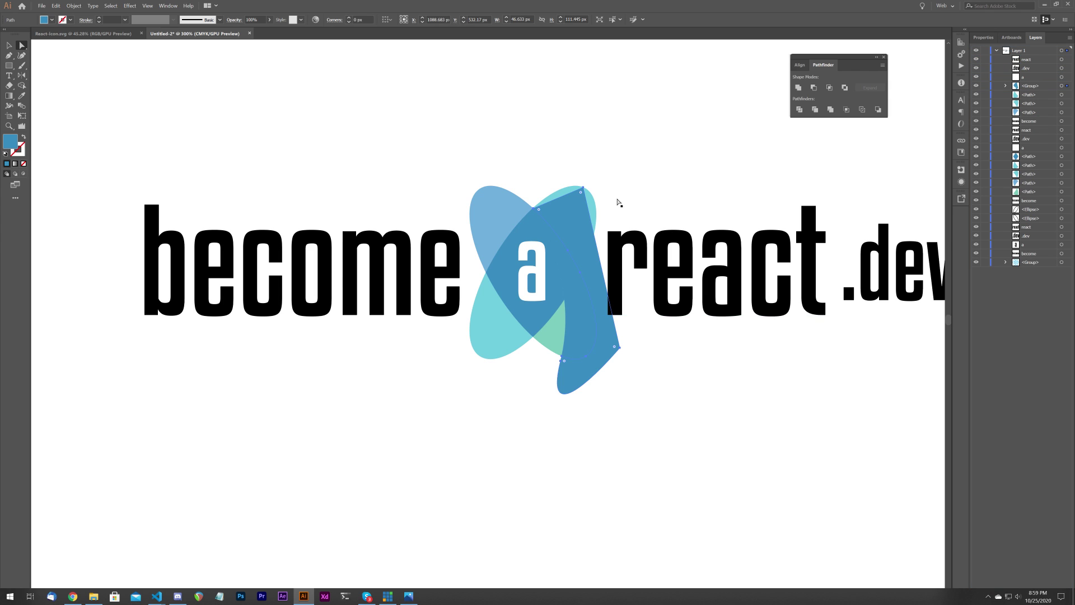
key(ctrl+z)
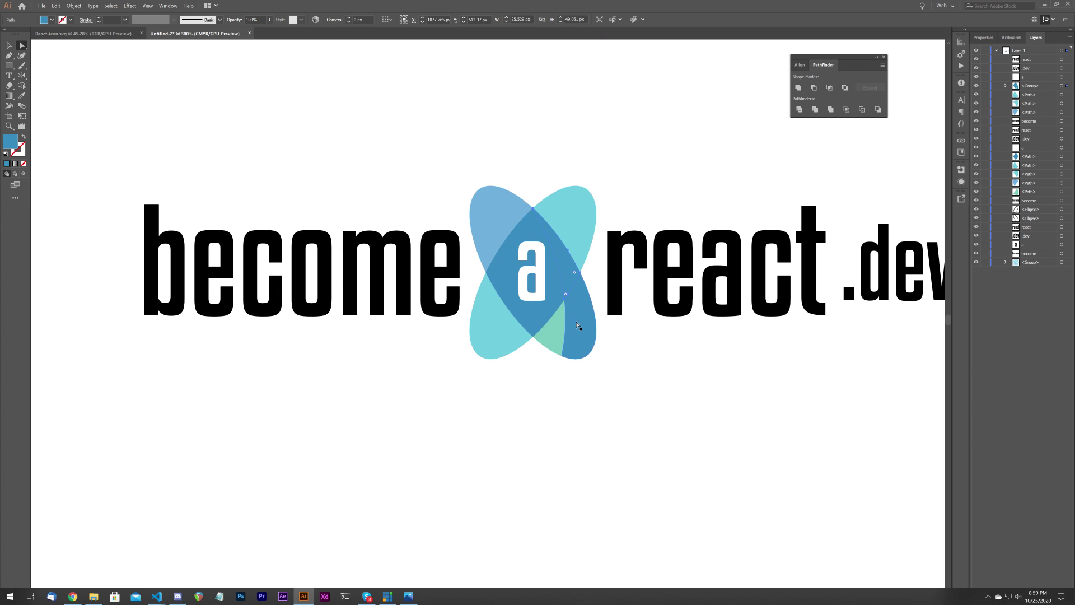
- Fill the right-hand piece of the lower right petal with the green sampled from the adjoining piece
key(i)
click(558, 325)
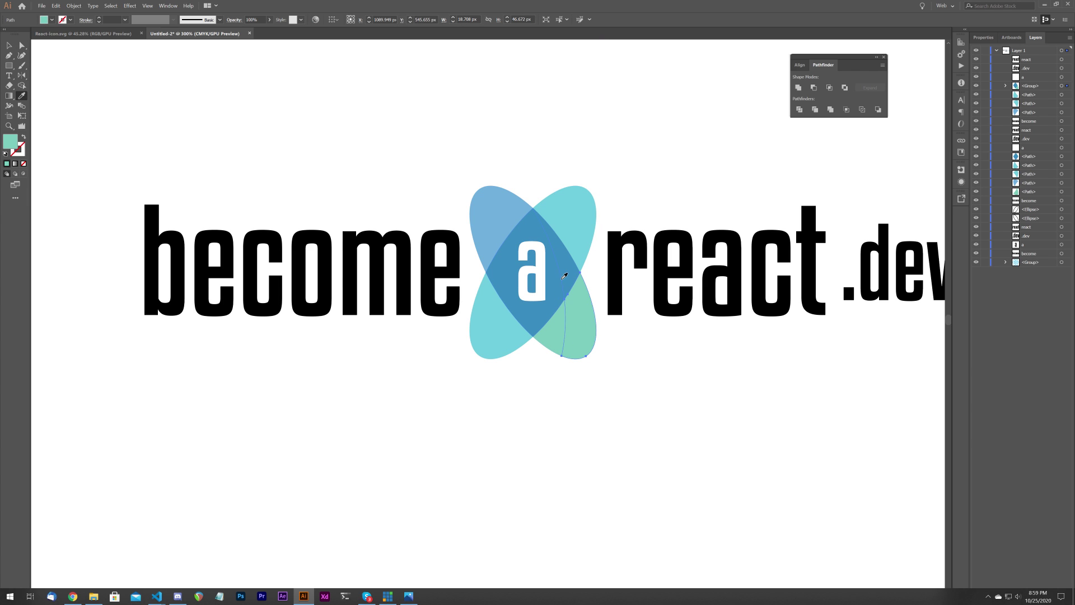
- Fill the right-hand piece of the central shape with the blue sampled from the rest of that shape
click(22, 46)
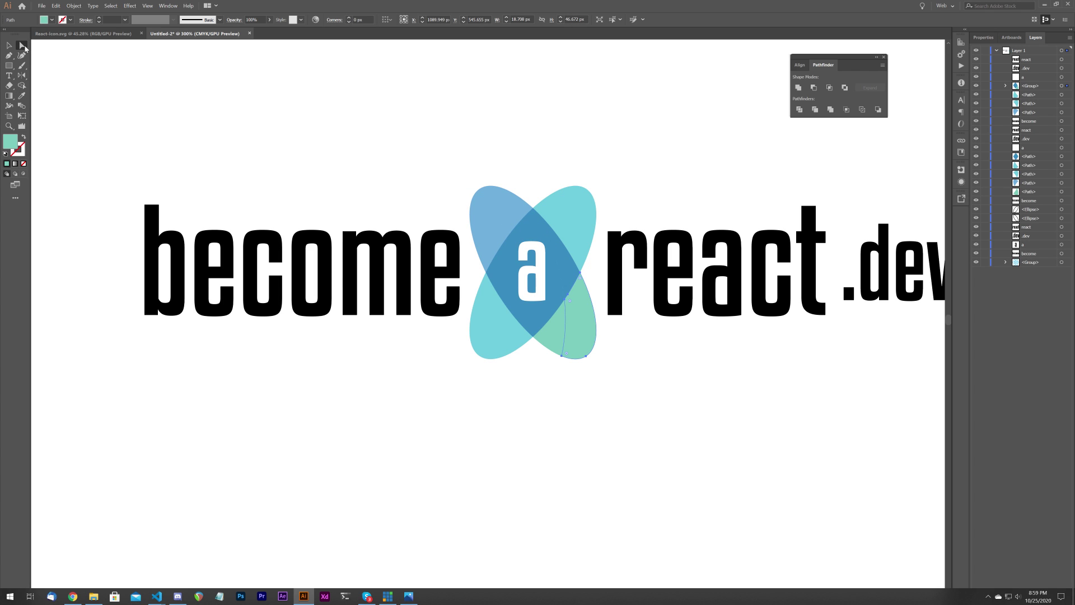
click(557, 256)
key(i)
click(541, 308)
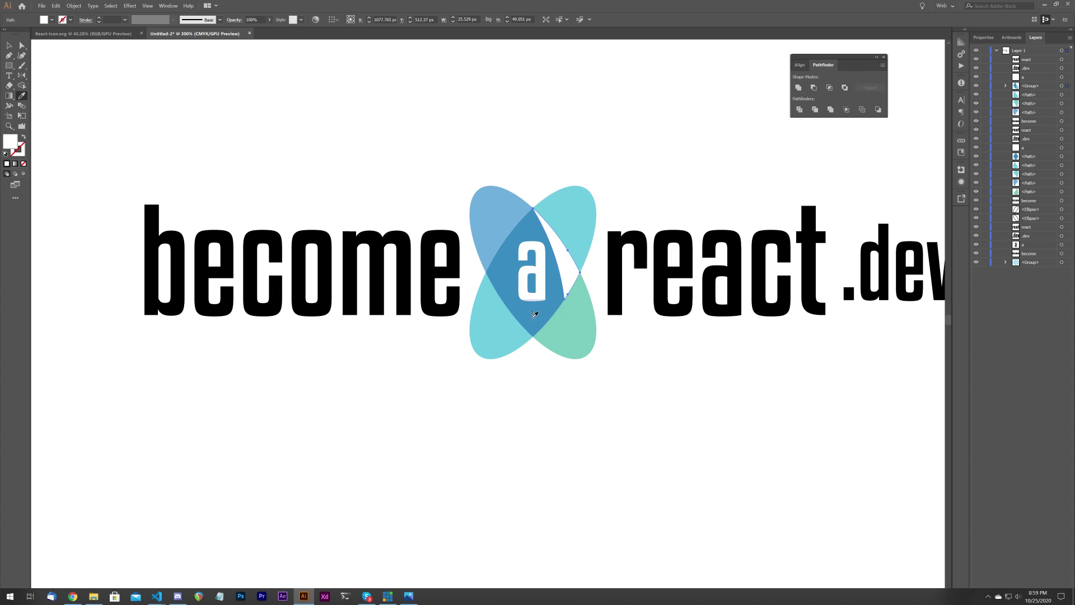
click(543, 318)
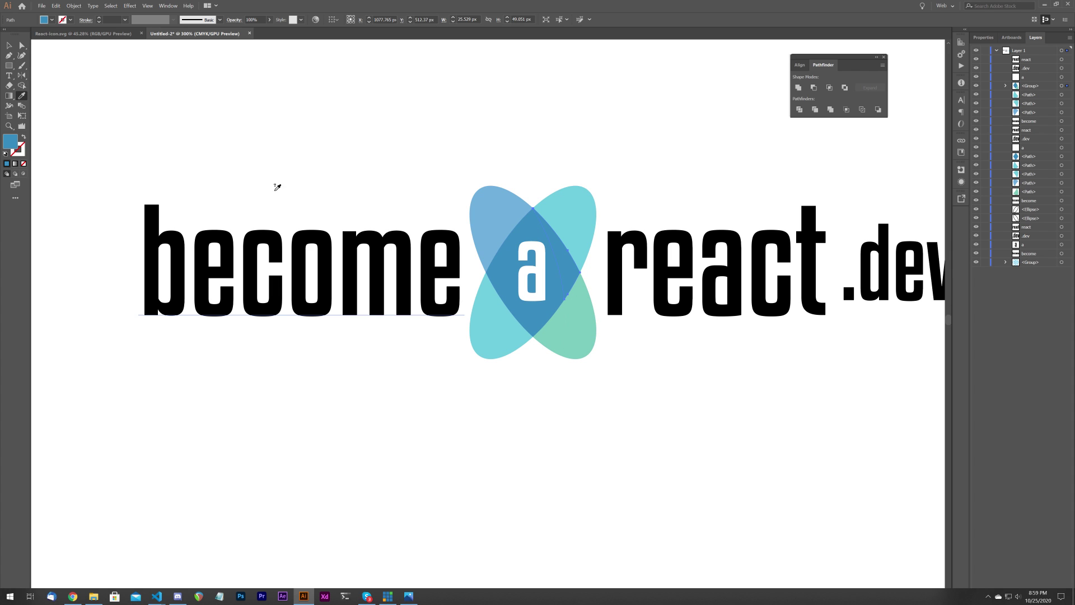
- Lighten the fill of the central shape's right-hand piece to a brighter shade of the same blue
double_click(9, 147)
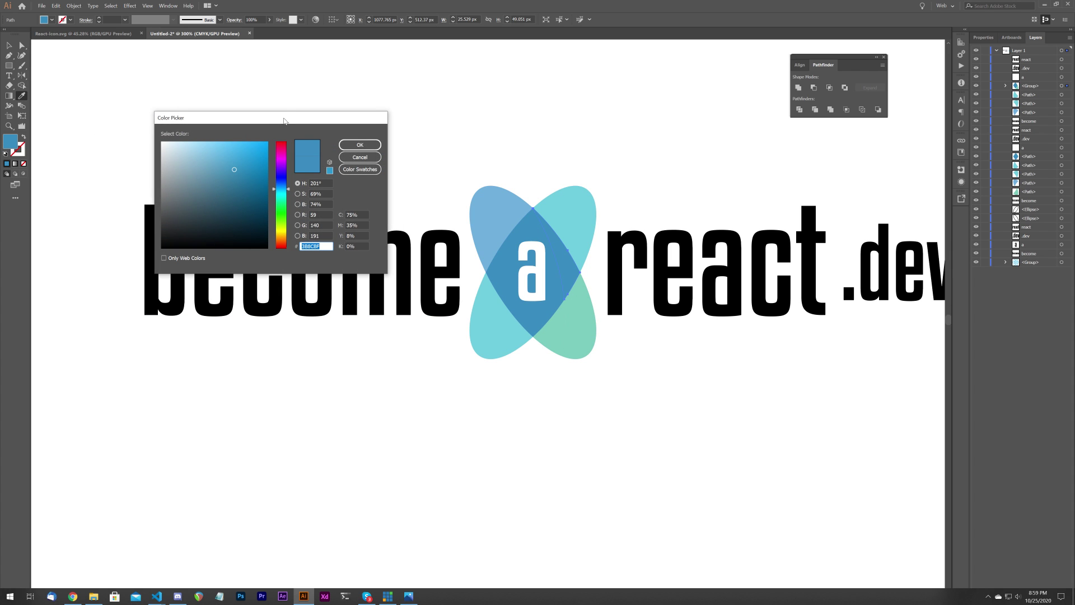
drag(284, 121, 482, 125)
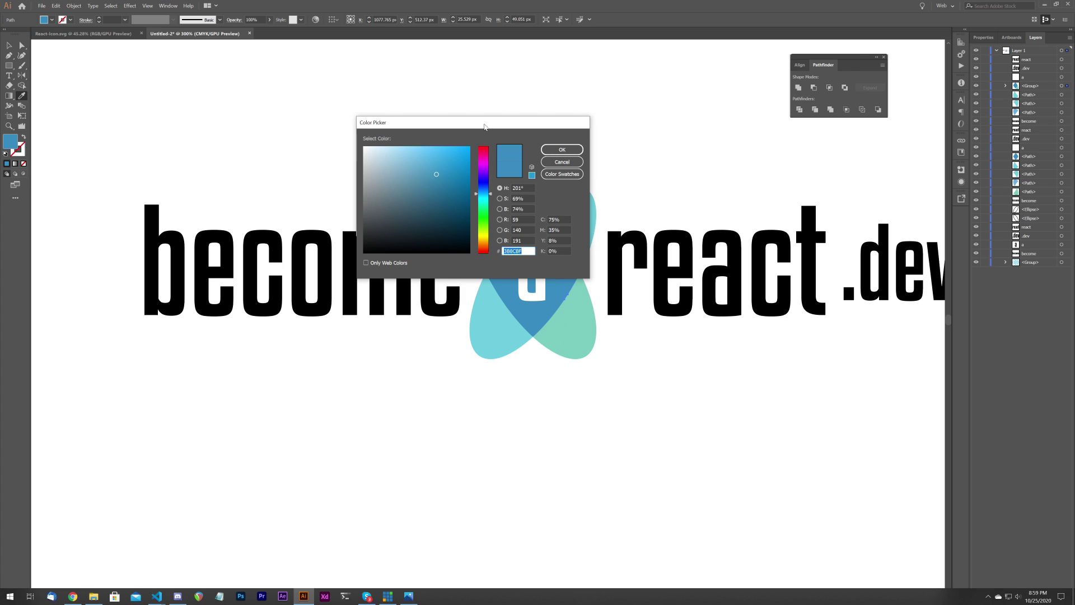
click(437, 161)
click(562, 150)
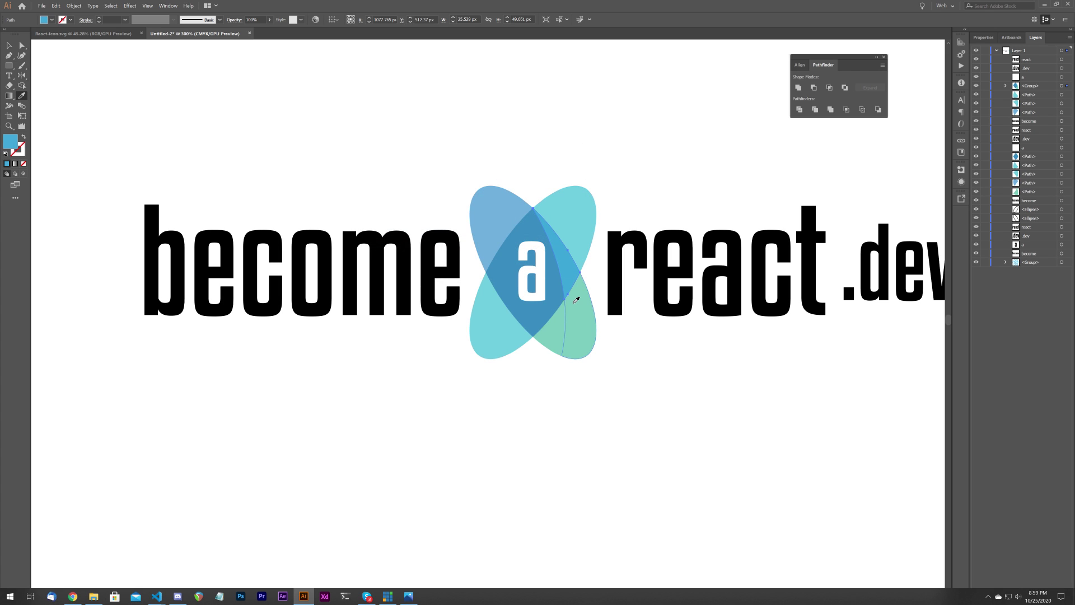
- Lighten the right-hand piece of the lower right petal by setting its fill to 8BF2DE, and deselect it
click(21, 45)
click(588, 331)
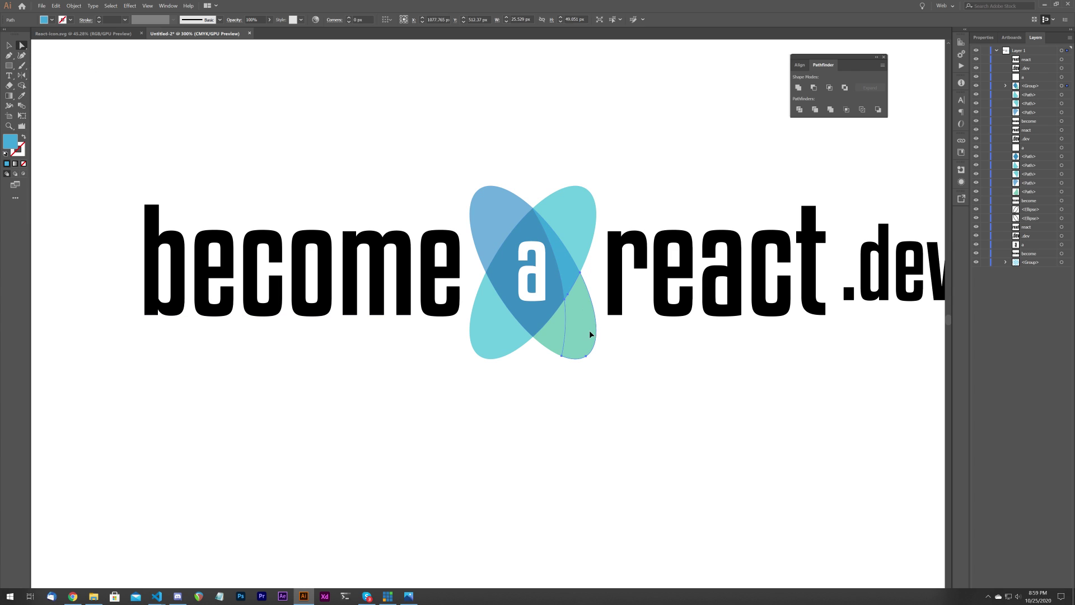
double_click(11, 144)
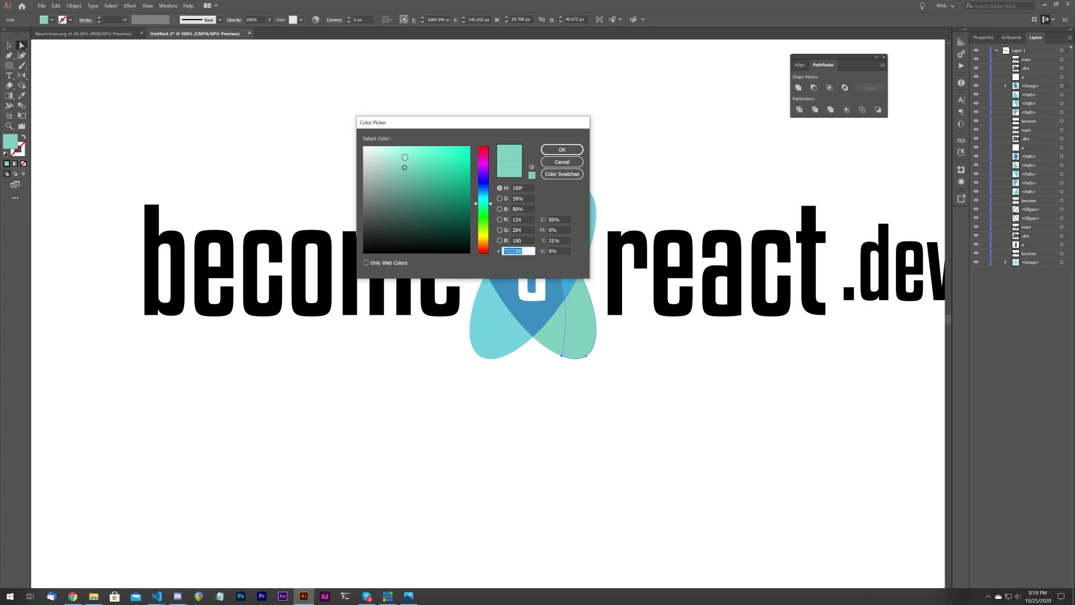
drag(405, 157, 409, 151)
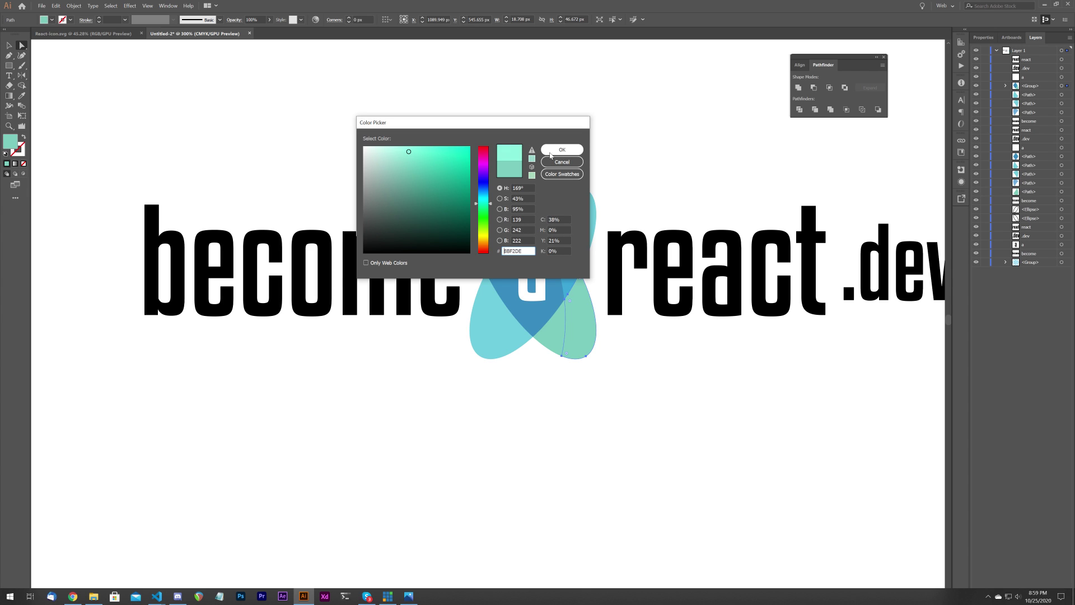
click(562, 150)
click(501, 130)
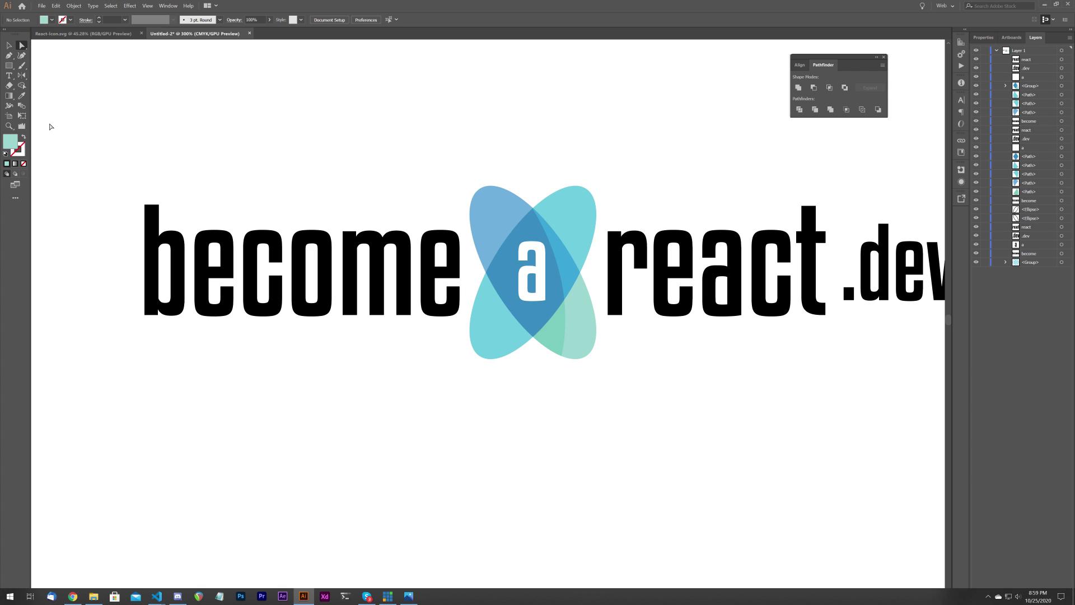
- Draw a closed curved pen shape from the ellipses' lower intersection, curving through the upper left petal and back around outside the left side
click(9, 55)
click(532, 336)
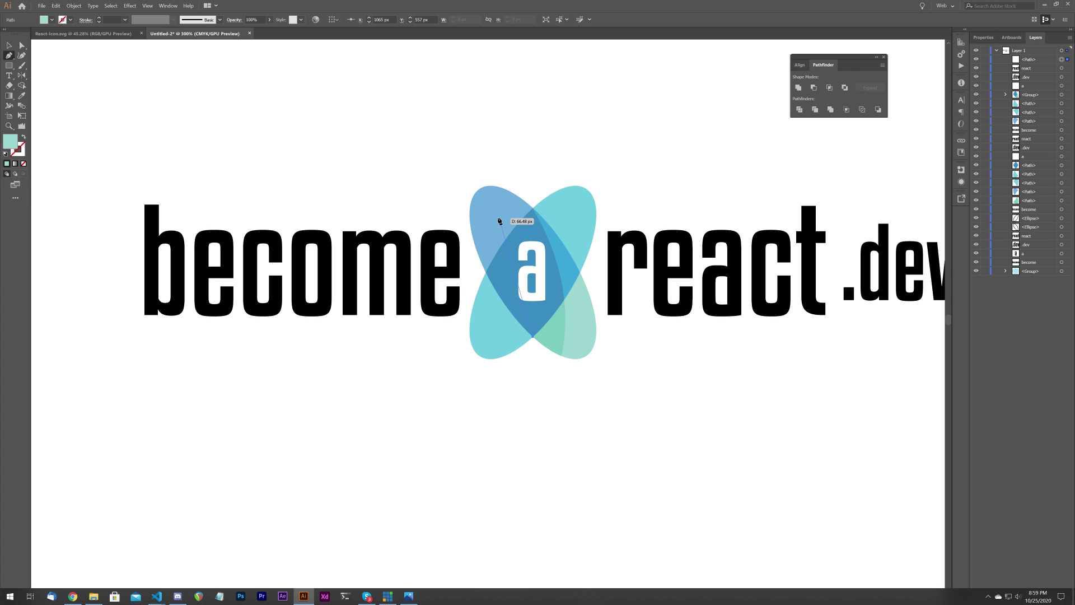
drag(494, 216, 499, 173)
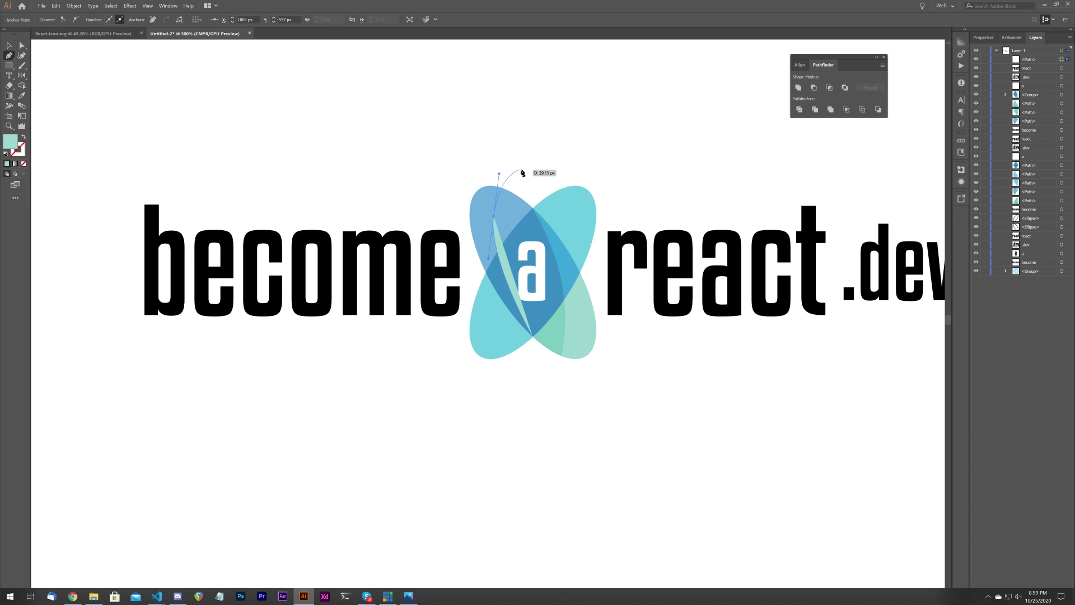
click(522, 170)
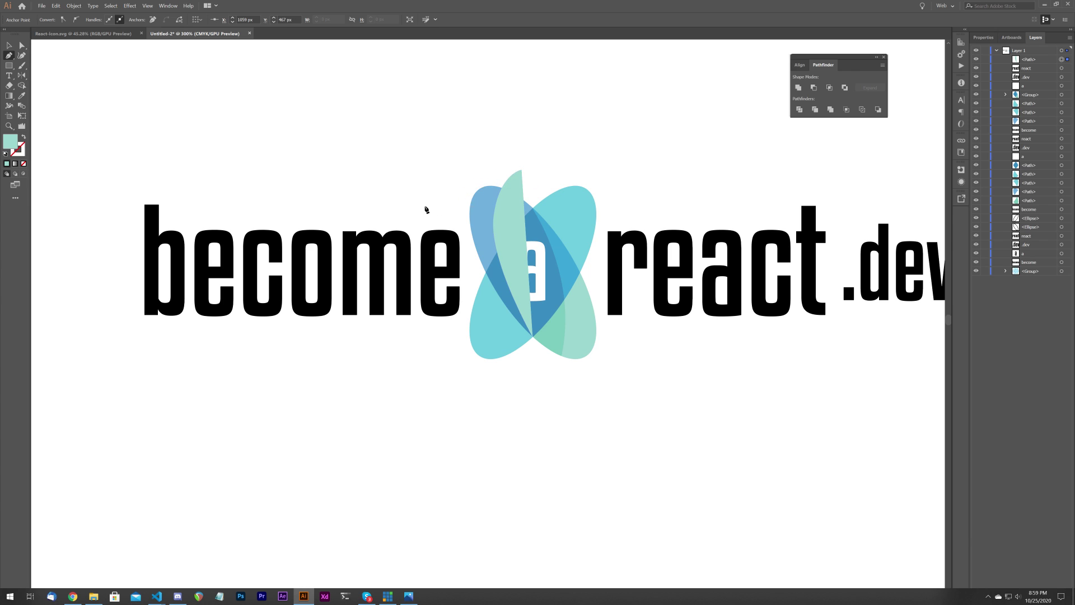
drag(425, 207, 394, 253)
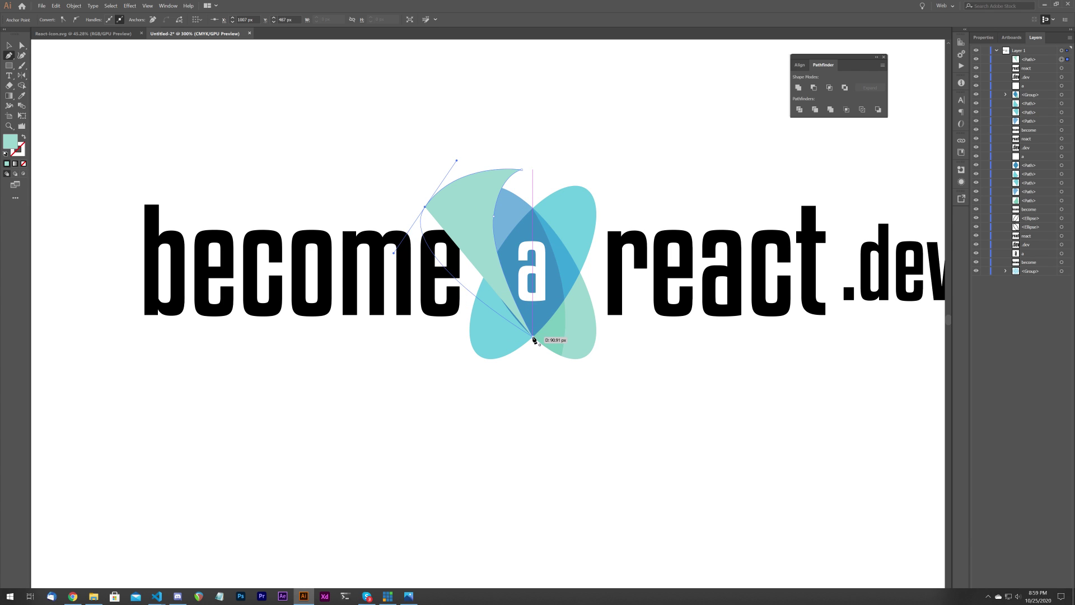
drag(533, 336, 574, 349)
drag(587, 367, 590, 365)
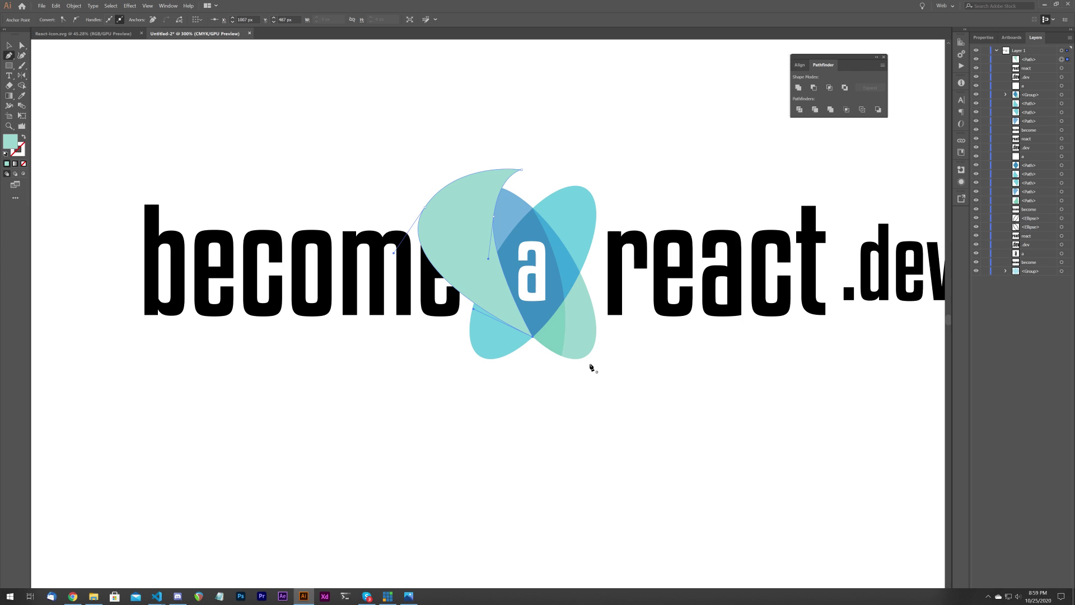
- Divide the new pen shape with the upper left petal, central shape and lower left petal, and delete the excess outside the ellipses
click(21, 45)
click(203, 96)
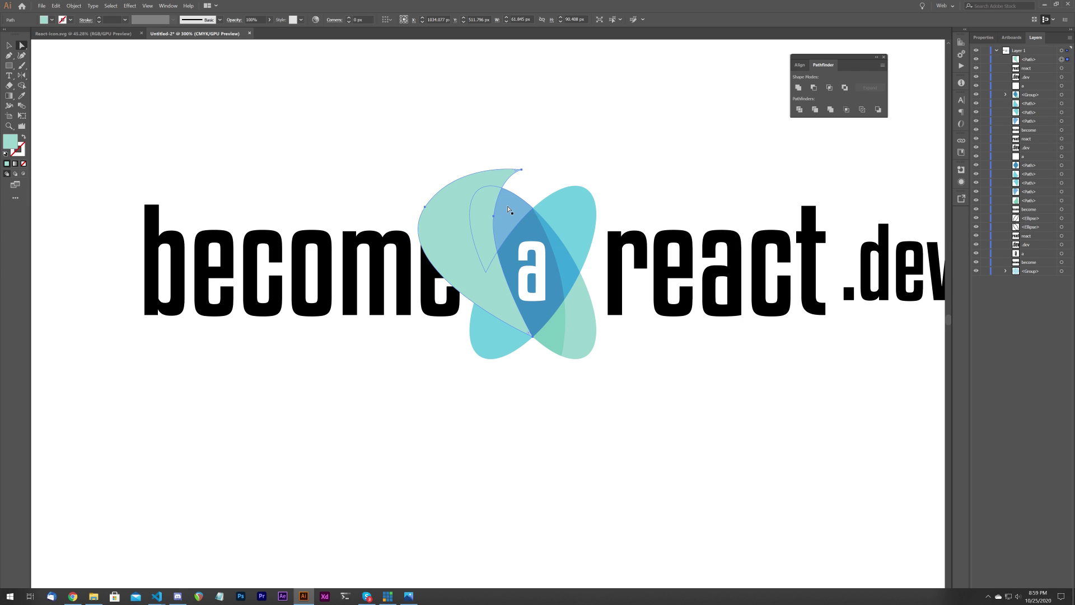
click(526, 228)
shift+click(532, 226)
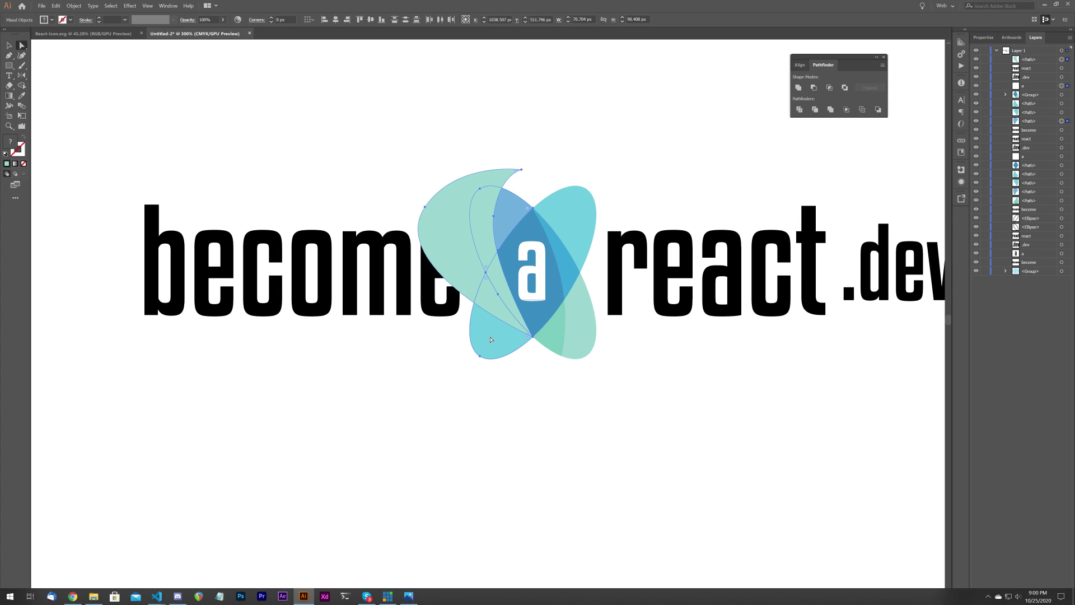
shift+click(491, 340)
click(802, 109)
click(456, 210)
key(Delete)
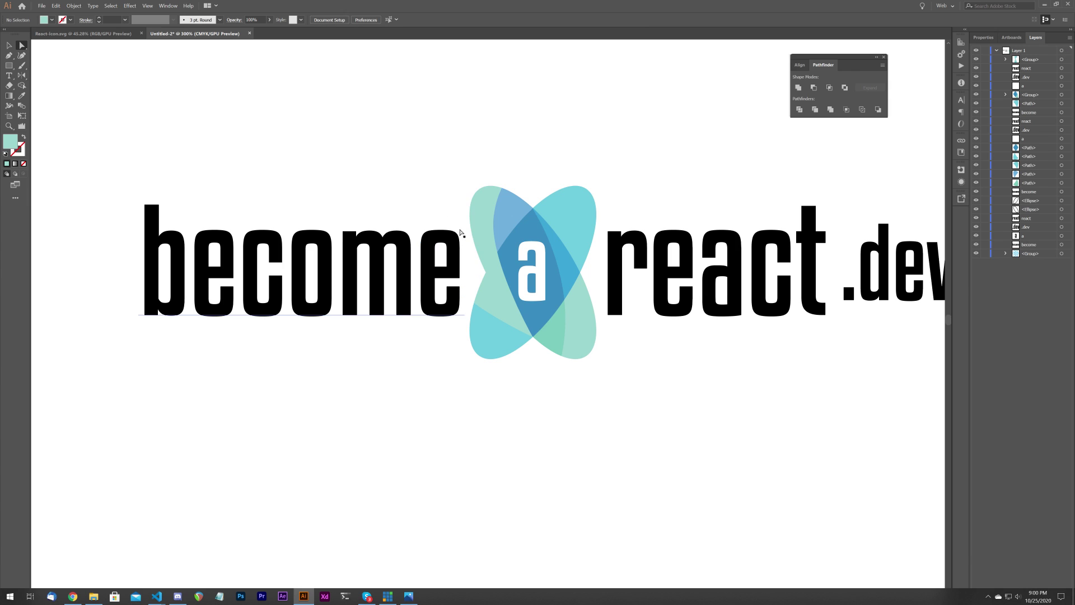
- Fill the left-hand piece of the upper left petal with the light blue sampled from its adjoining piece
click(488, 222)
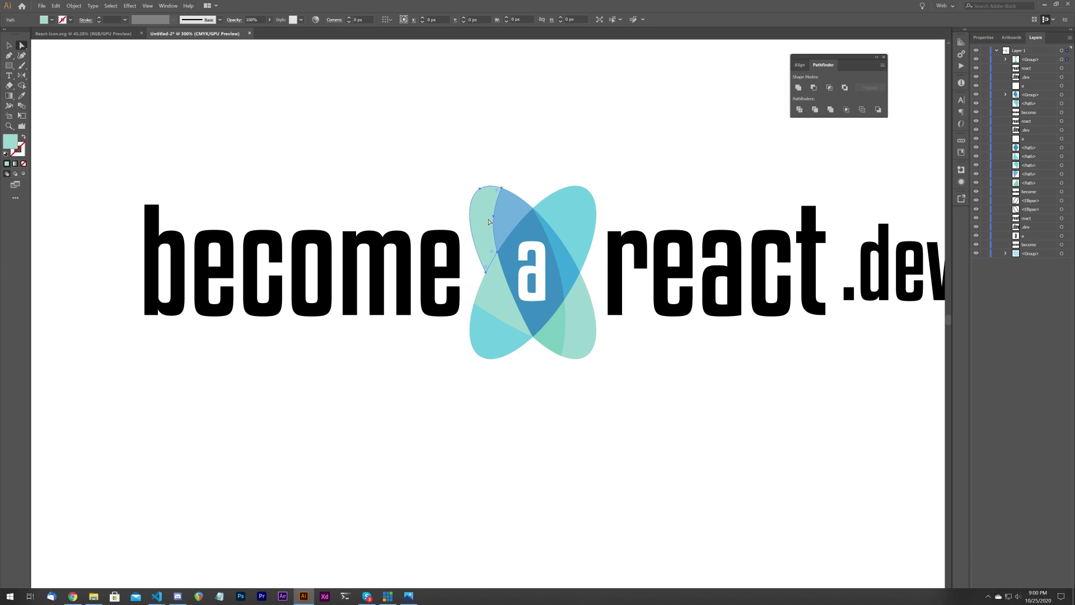
key(i)
click(498, 226)
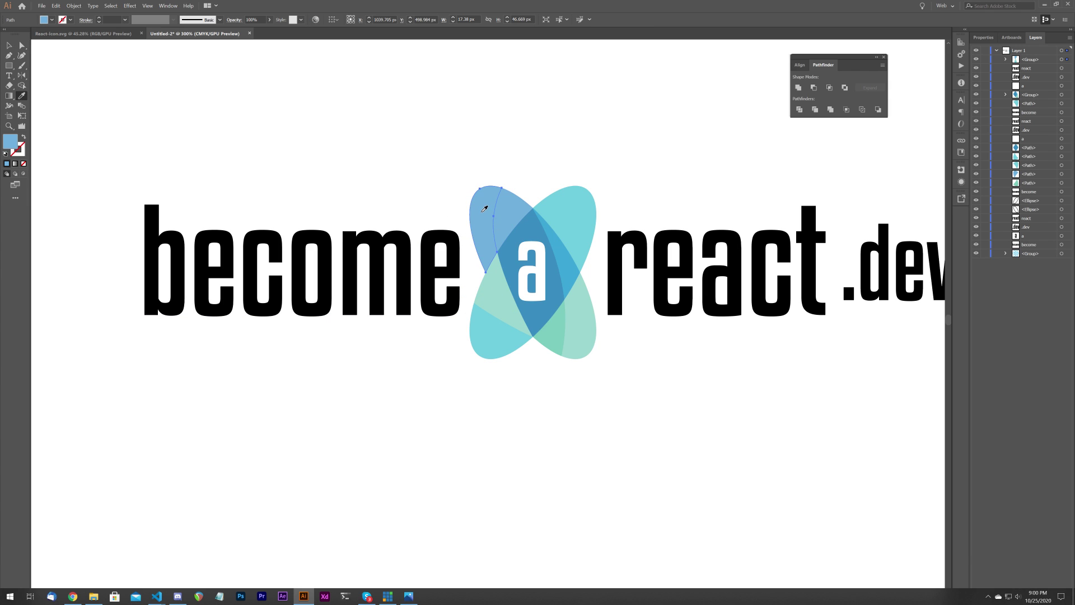
- Fill the left-hand piece of the central shape with the darker blue sampled from the centre
click(22, 45)
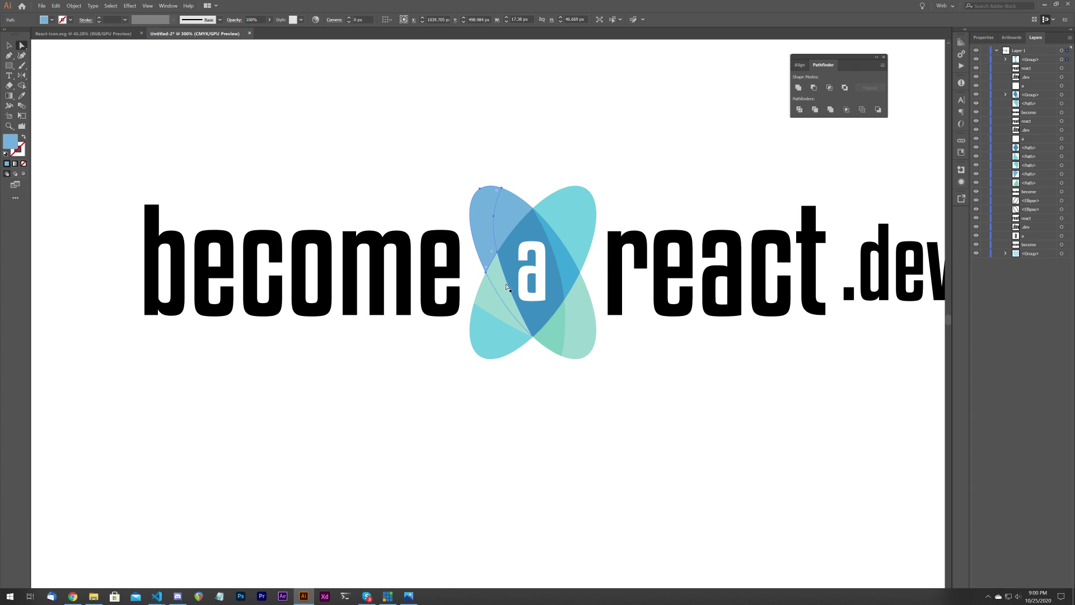
key(i)
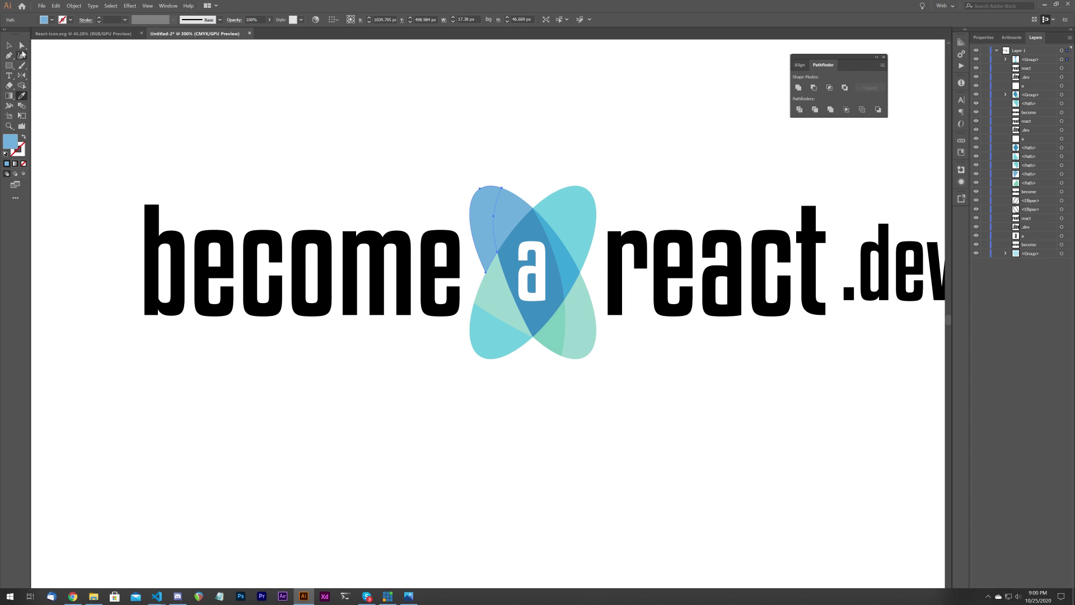
key(a)
click(500, 274)
key(i)
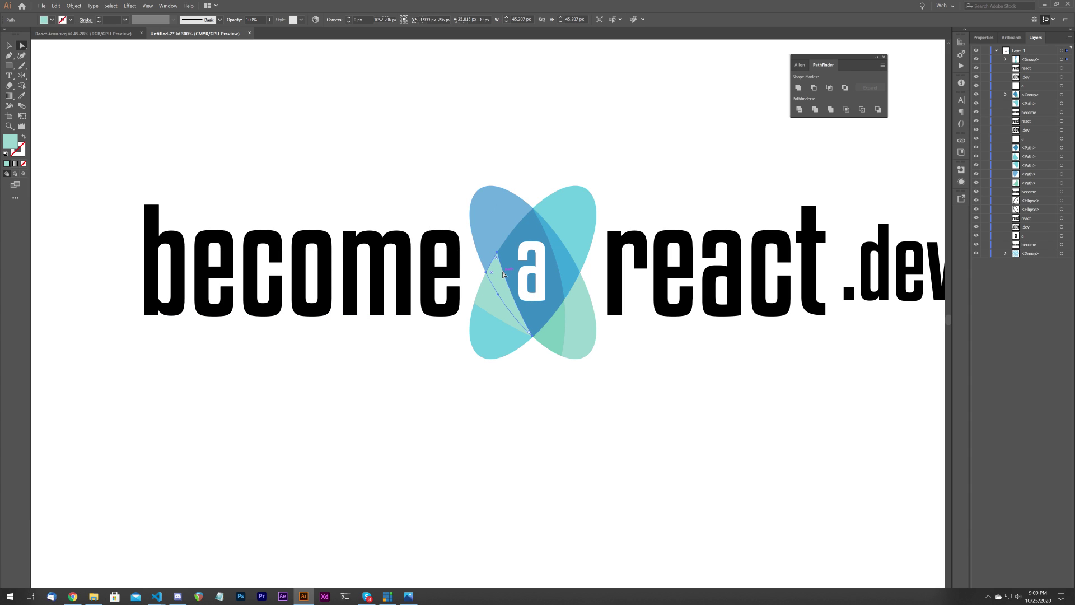
click(515, 231)
- Fill the upper piece of the lower left petal with the turquoise of the rest of that petal
click(22, 45)
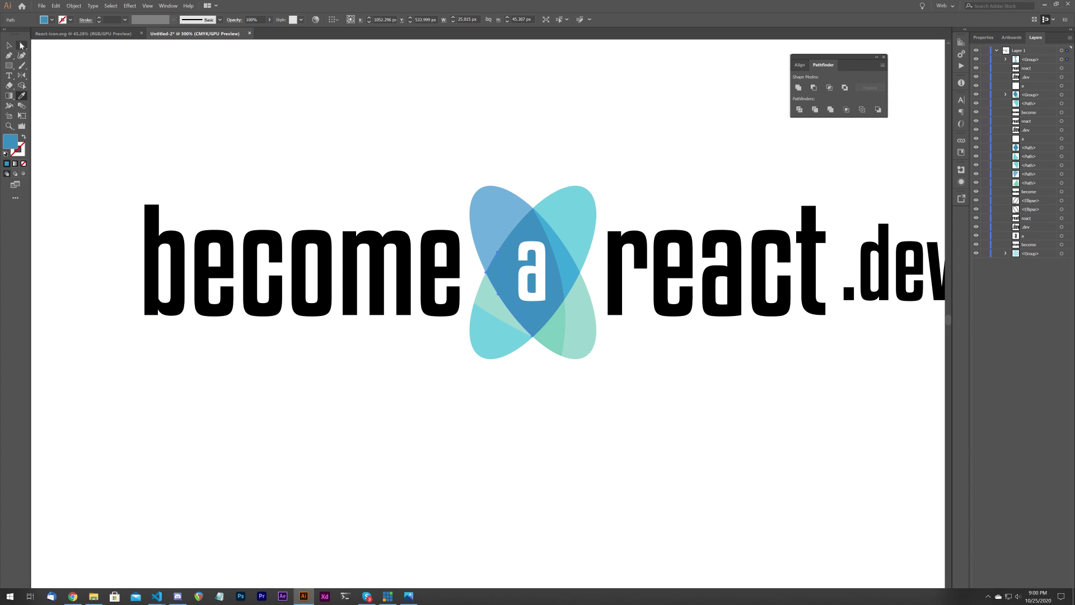
click(483, 296)
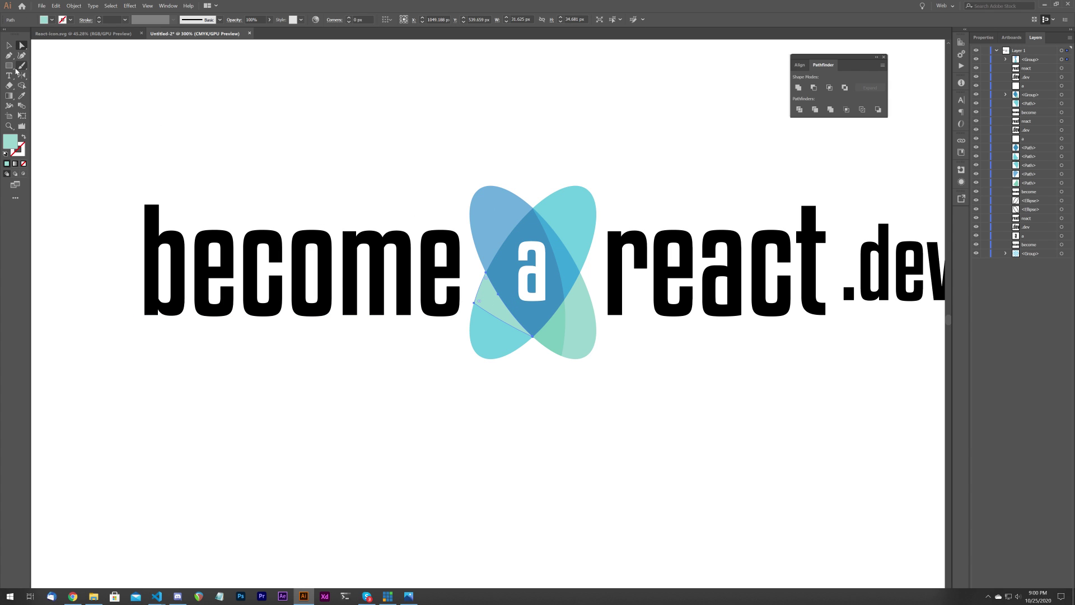
key(i)
click(495, 306)
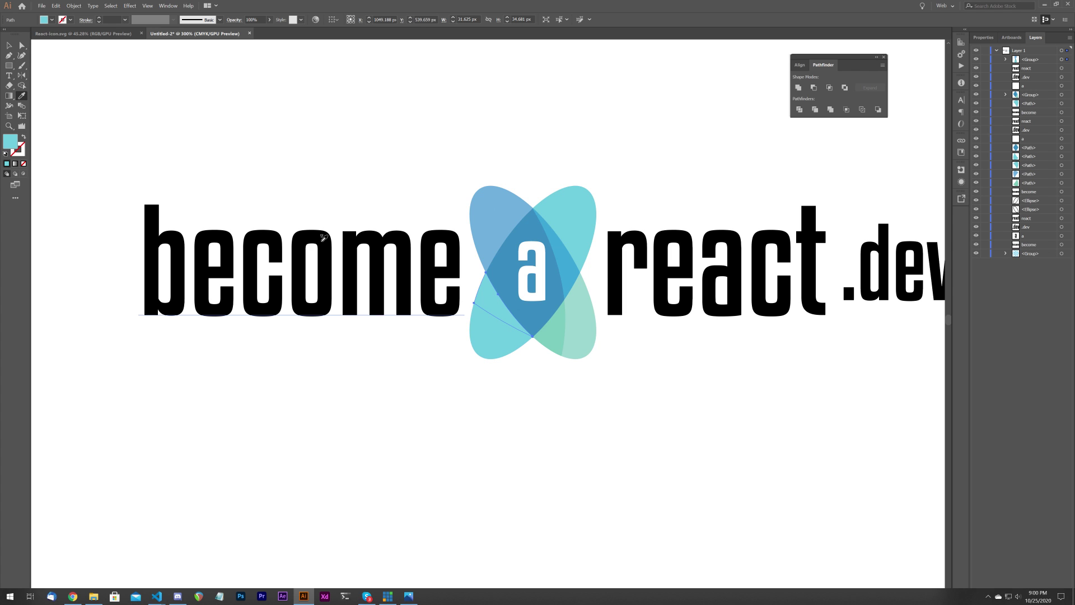
- Darken the fill of the lower left petal's upper piece, adjusting the shade to 66BDC4
double_click(10, 141)
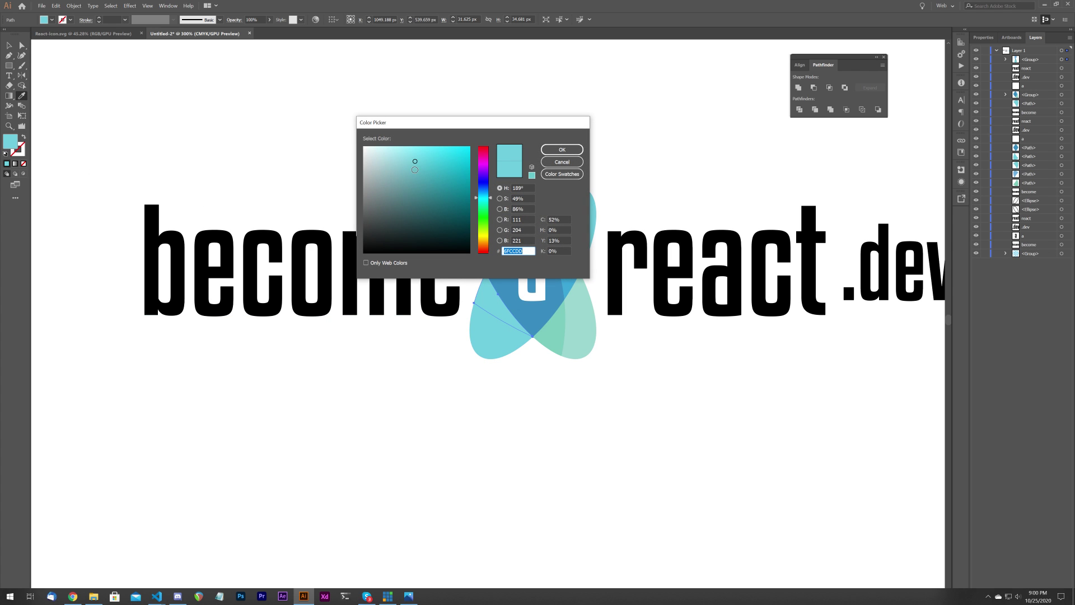
drag(415, 170, 415, 176)
click(561, 150)
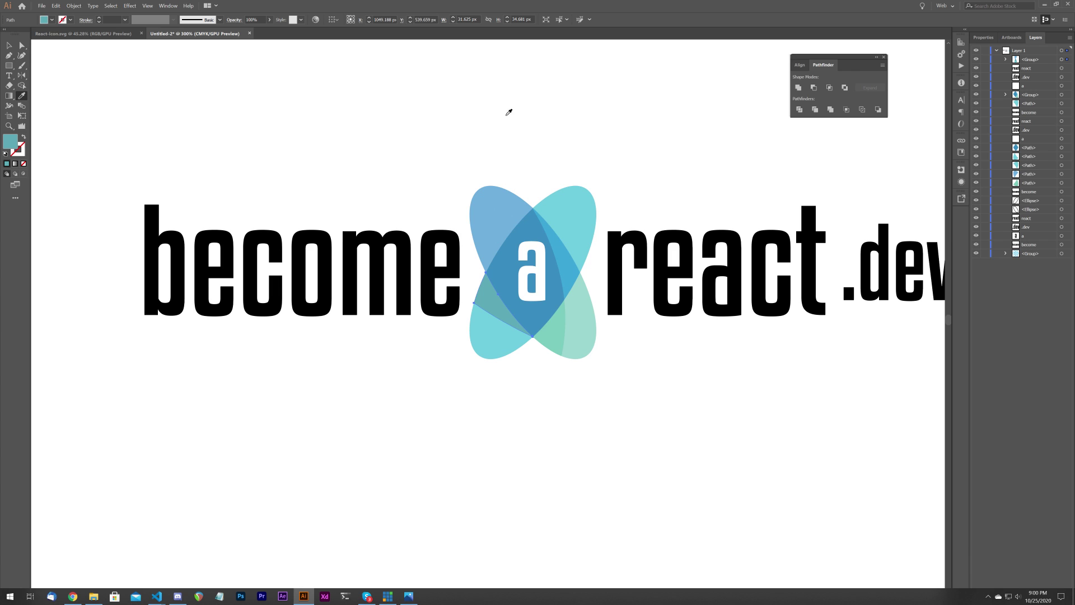
double_click(14, 143)
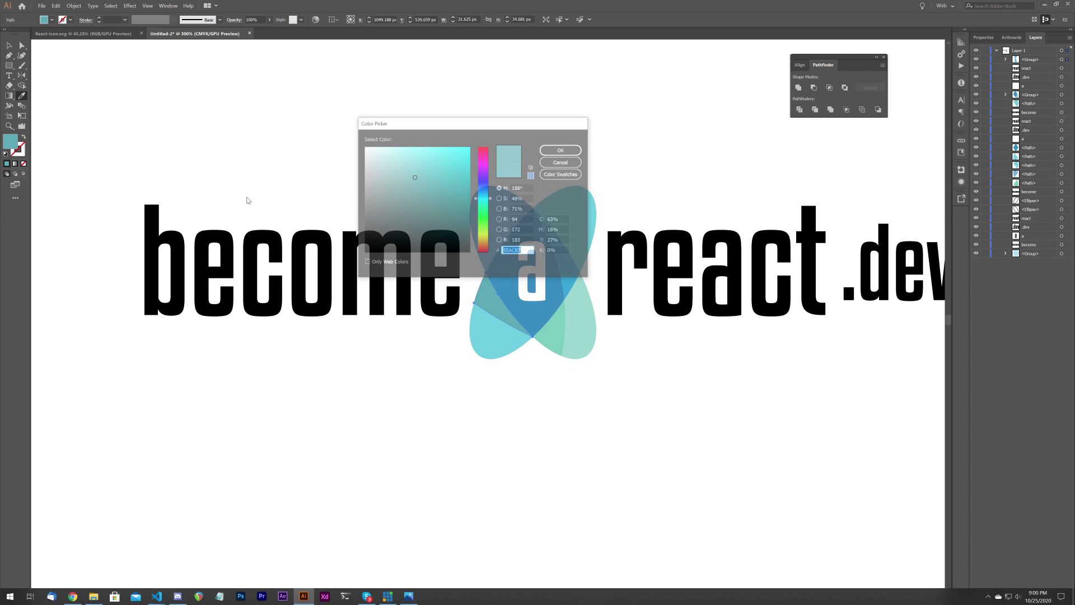
click(415, 170)
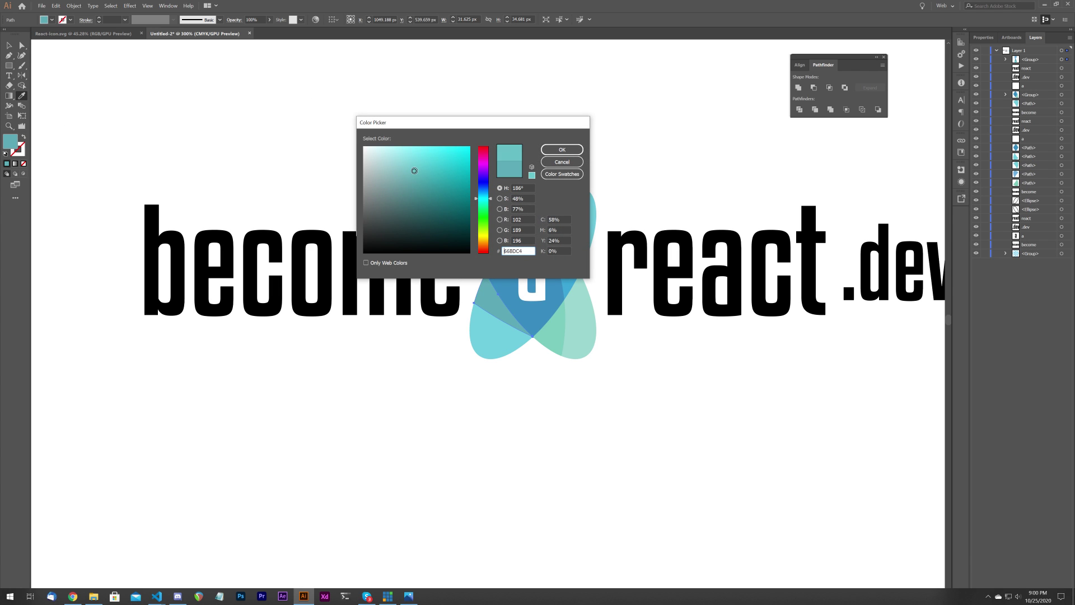
click(561, 149)
- Shift the fill of the lower left petal's upper piece to the bluer tone 66AFBF and deselect it
click(22, 47)
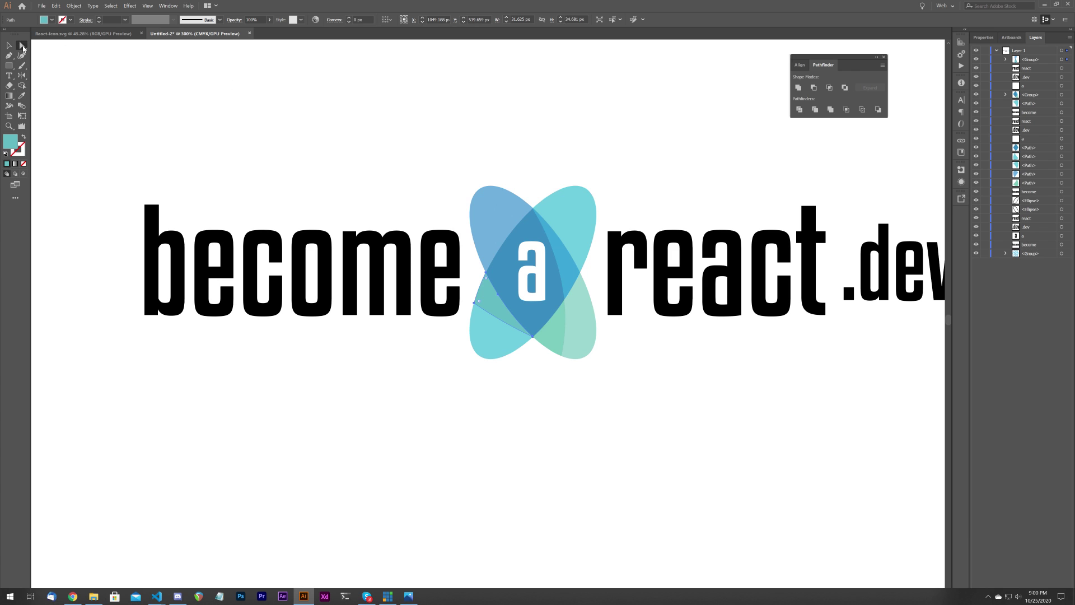
double_click(12, 138)
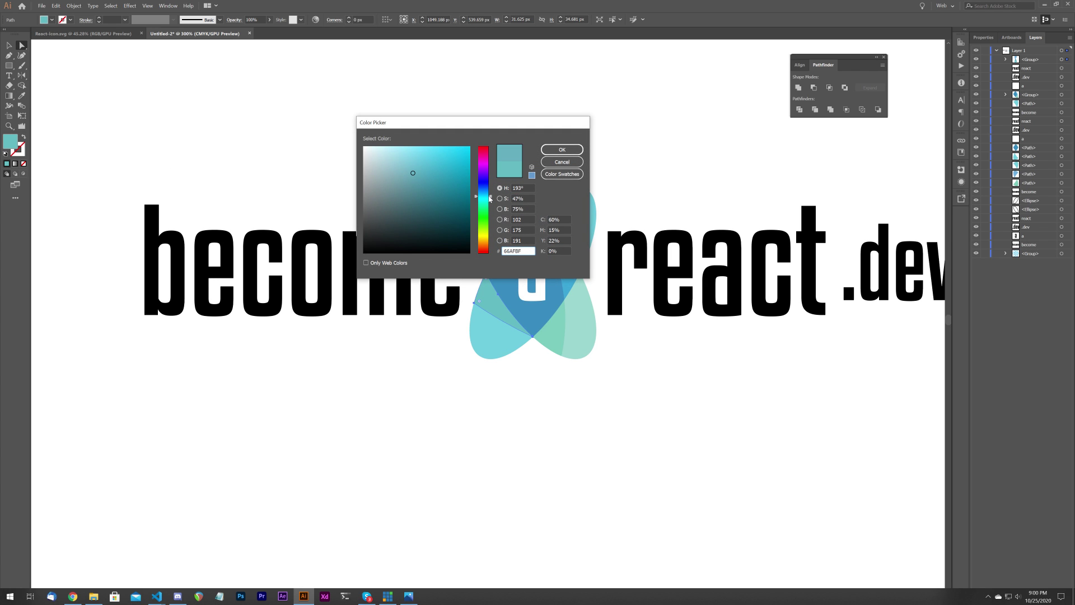
click(561, 149)
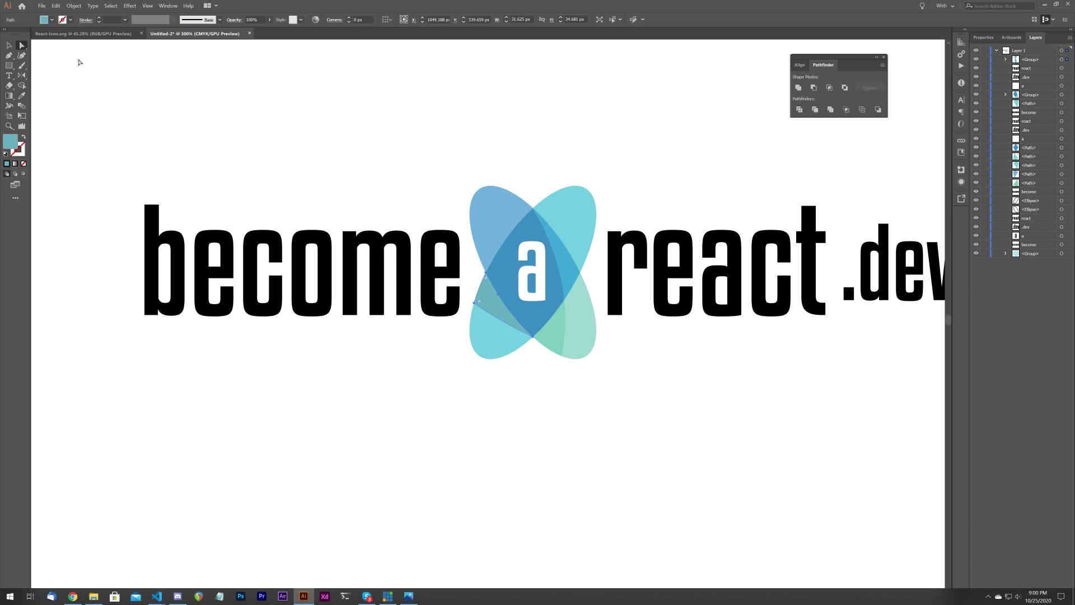
click(79, 63)
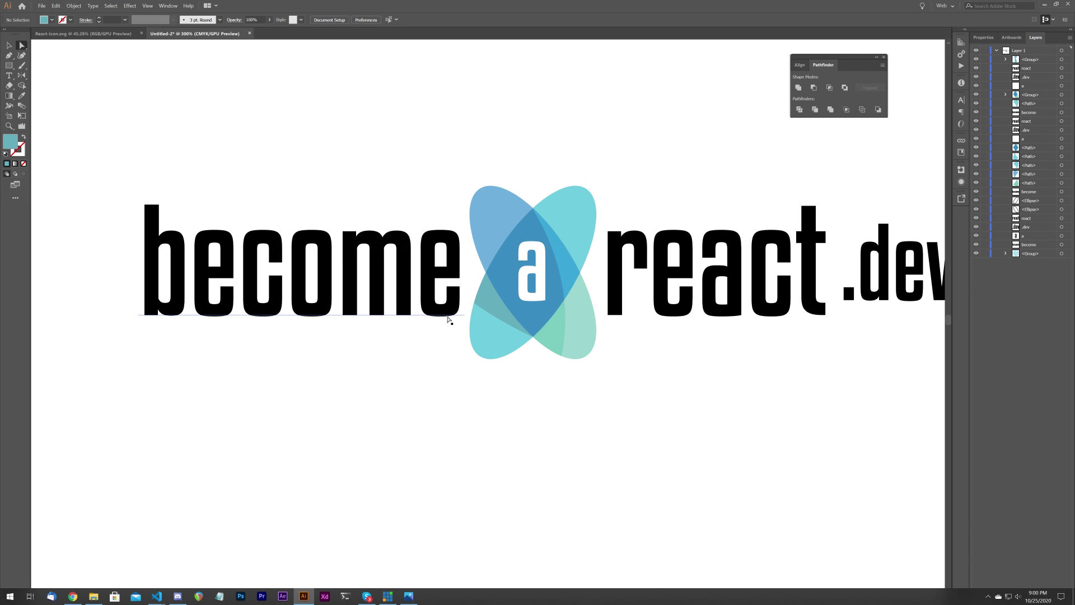
- Darken the fill of the left-hand piece of the central shape to 2C769B and deselect it
click(503, 283)
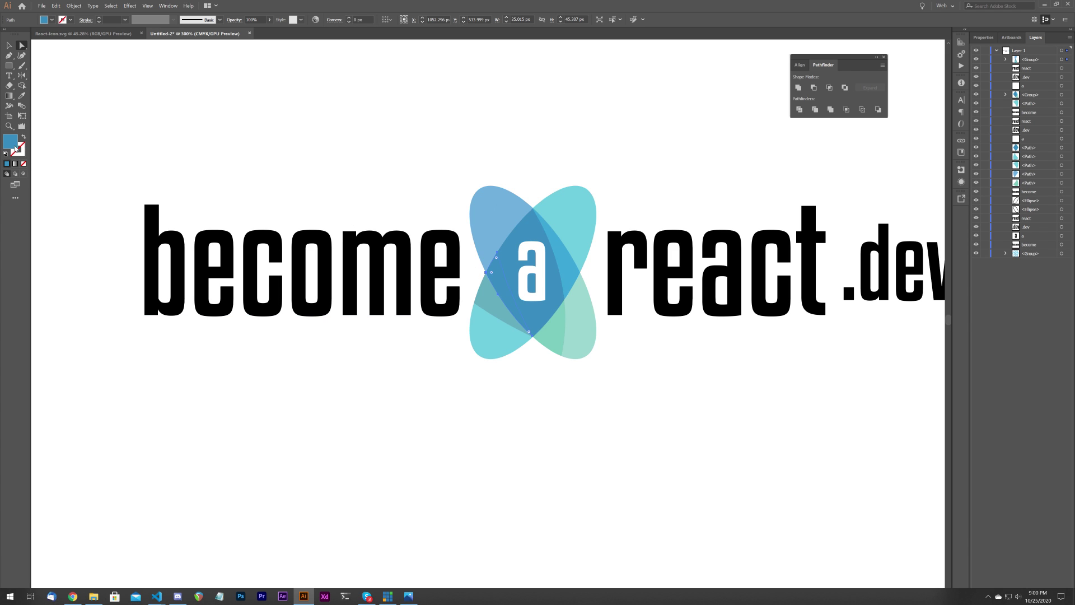
double_click(11, 142)
click(438, 192)
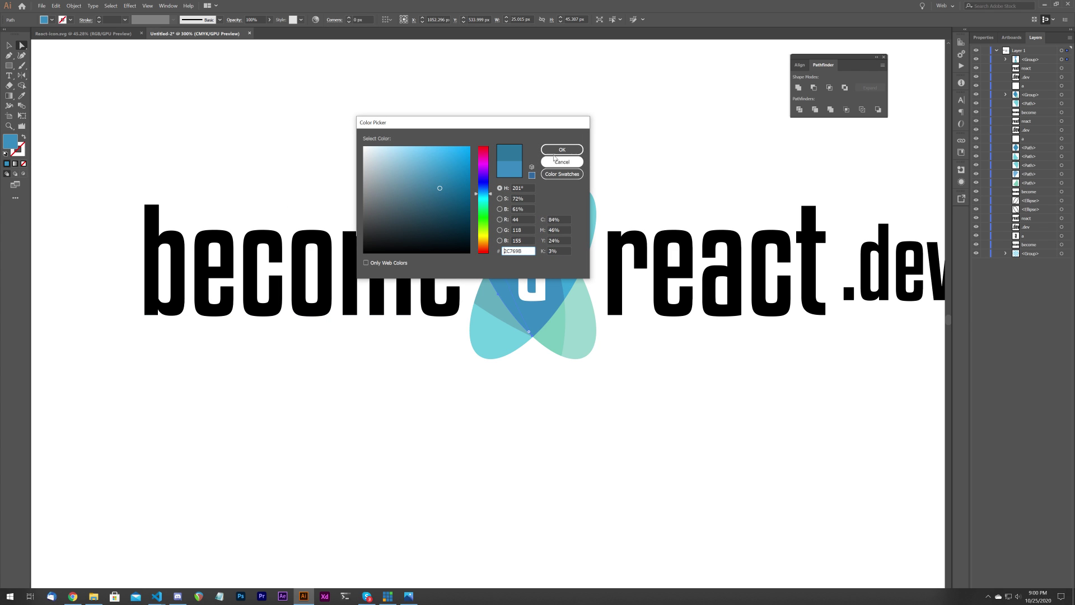
click(560, 151)
click(492, 108)
- Try a darker, greyer blue fill on the left-hand piece of the upper left petal, and undo it
click(492, 226)
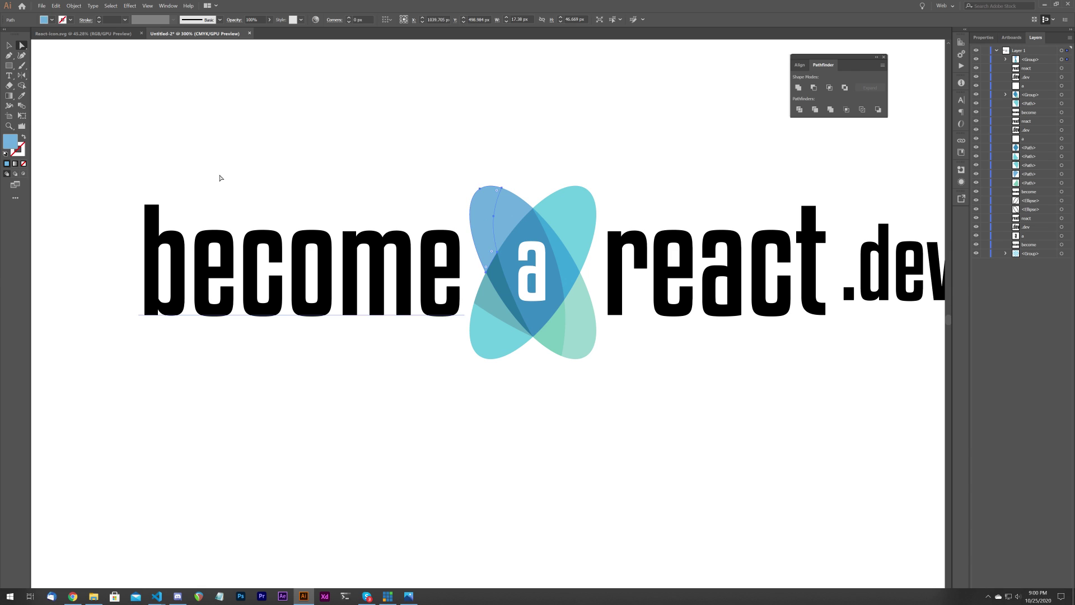
double_click(10, 142)
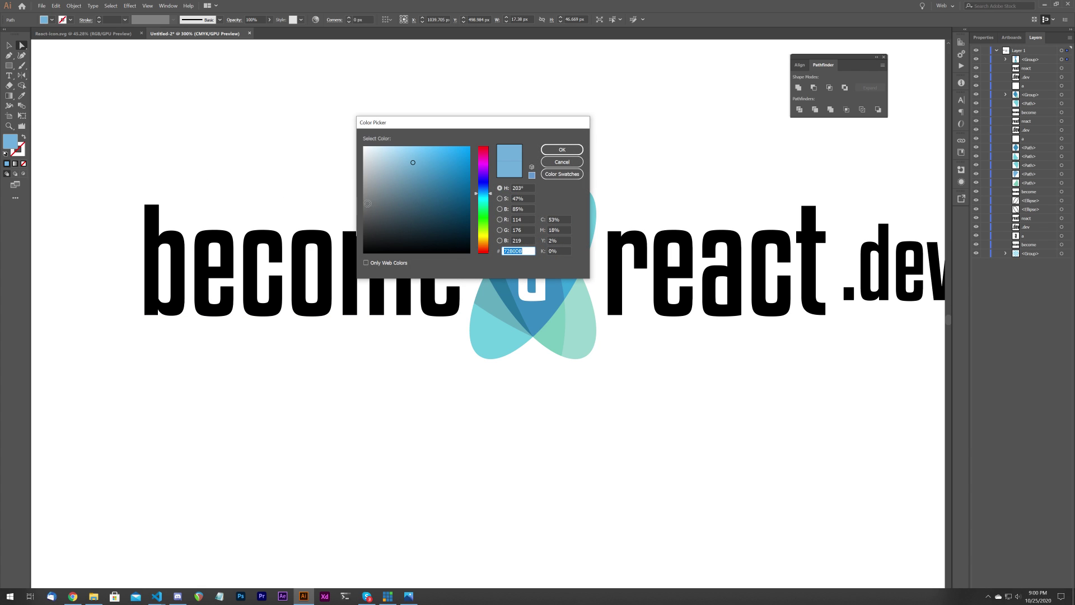
click(415, 177)
click(562, 150)
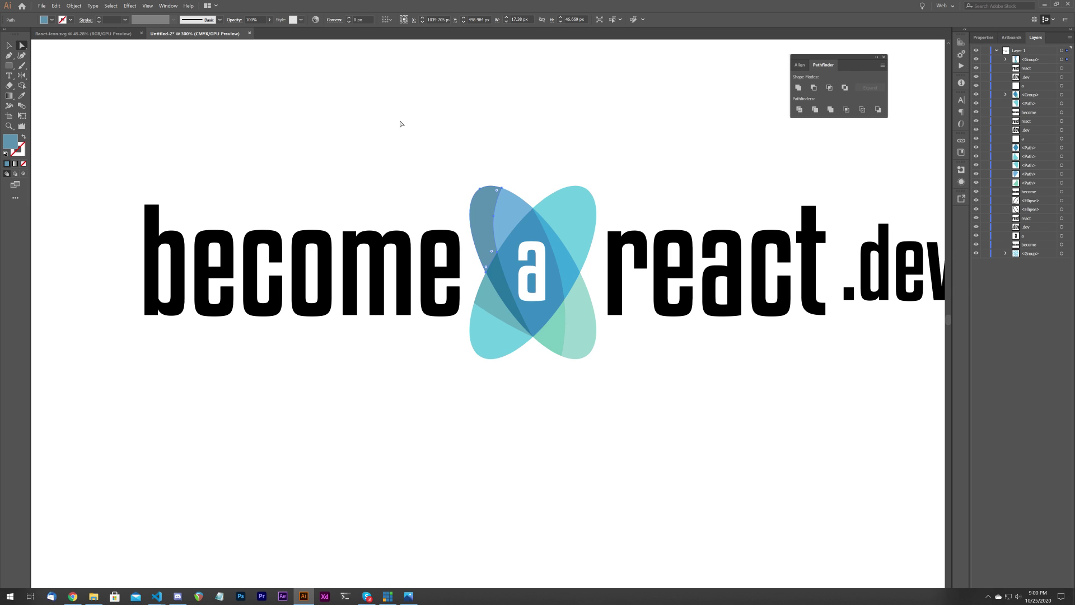
key(ctrl+z)
- Fill the left-hand piece of the upper left petal with a slightly darker blue and deselect it
double_click(10, 142)
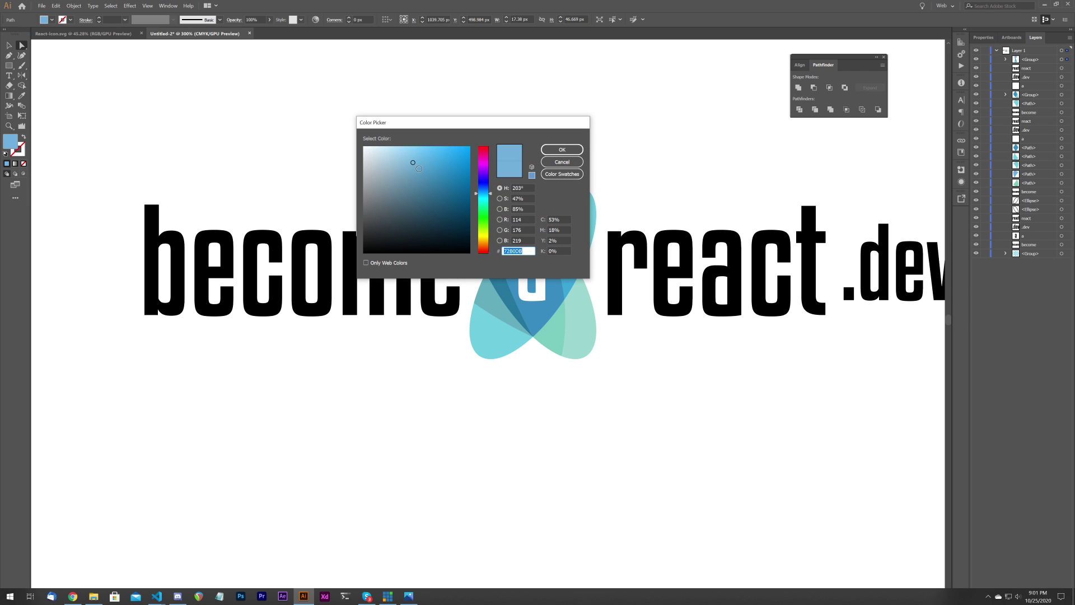
click(562, 150)
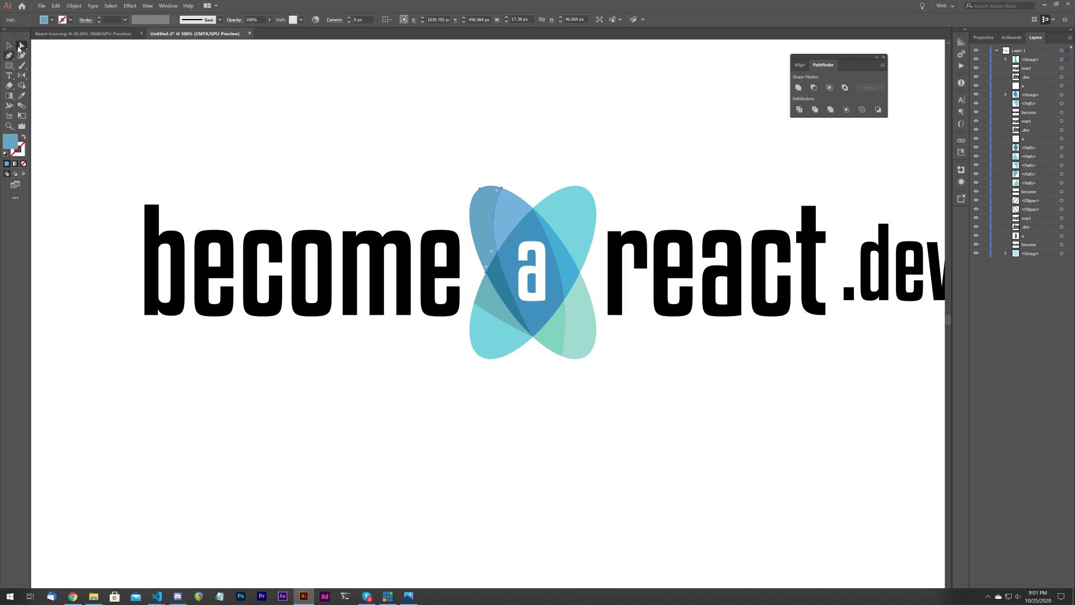
click(18, 47)
click(378, 133)
- Try moving the shaded emblem with its letter "a" out of the lower logo, and undo the move
scroll(471, 195, down, 3)
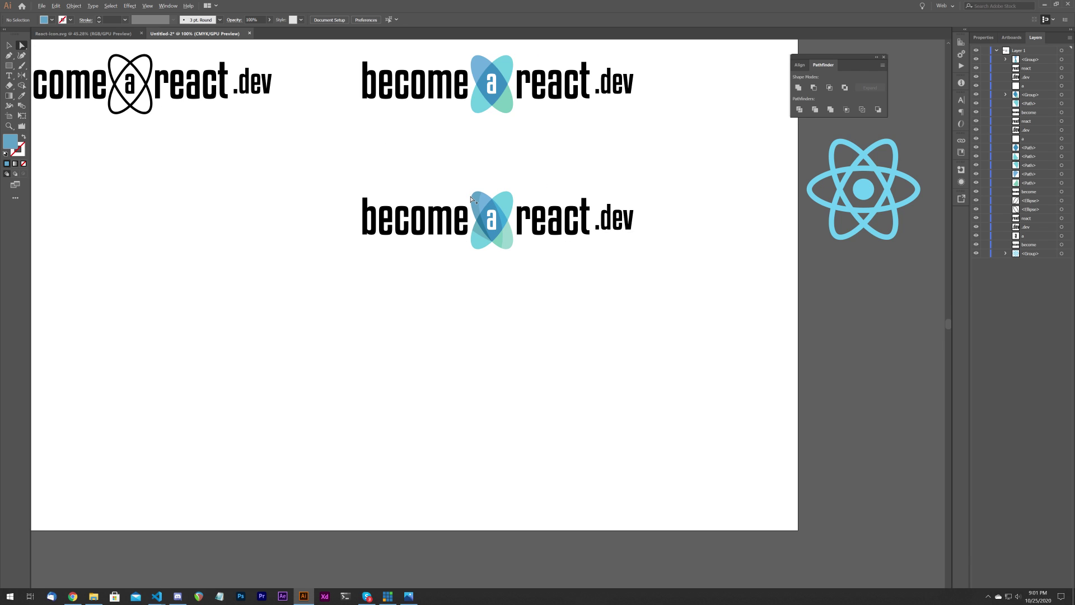
scroll(471, 198, down, 1)
scroll(478, 173, up, 1)
drag(469, 157, 501, 207)
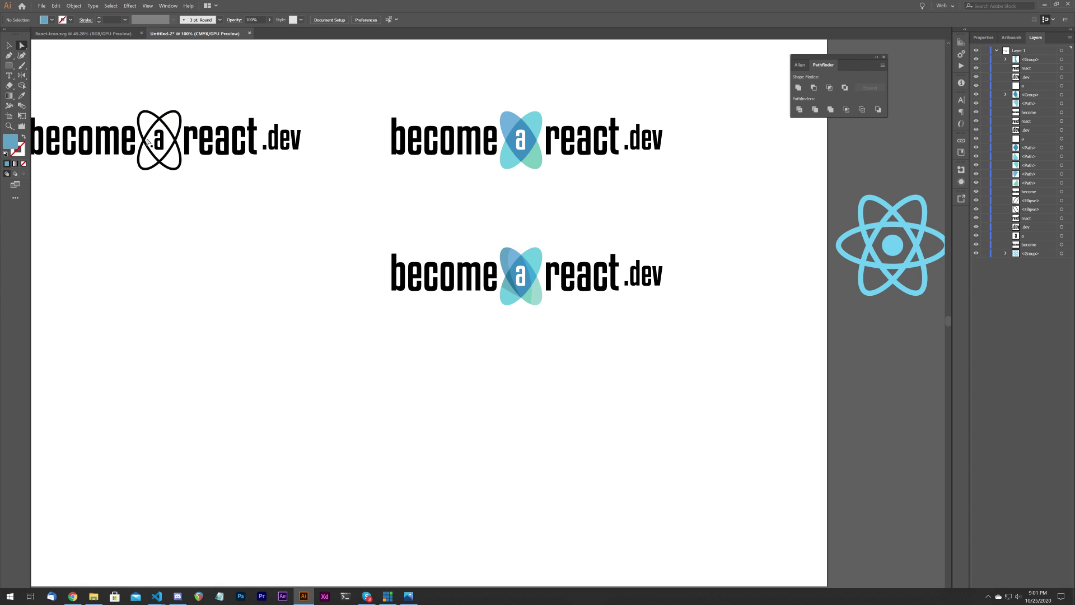
mouse_move(281, 212)
mouse_down()
mouse_move(326, 216)
mouse_move(291, 214)
mouse_up()
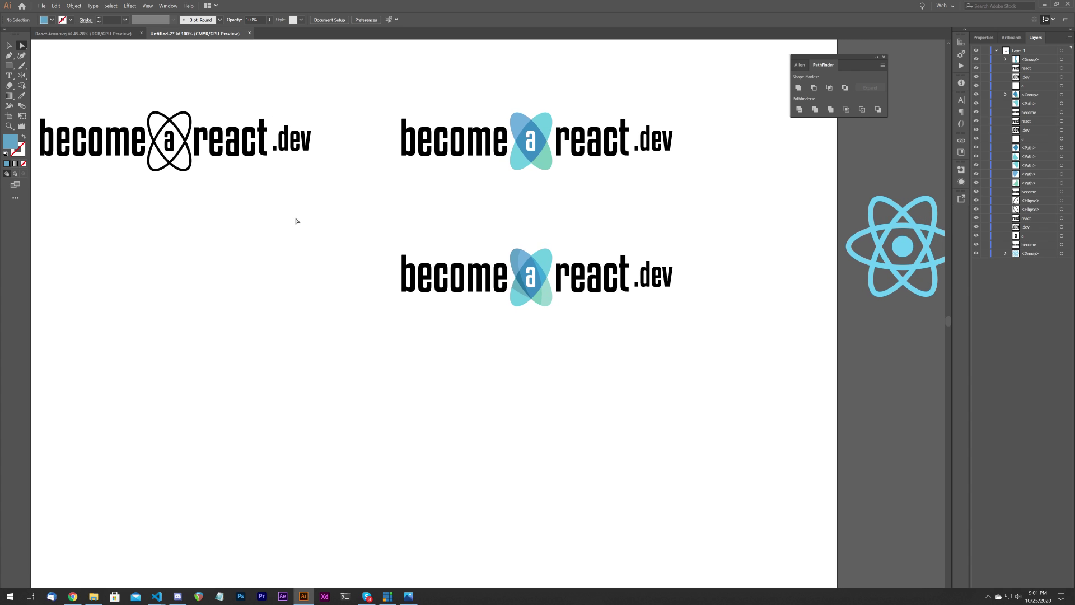
key(v)
drag(547, 284, 542, 321)
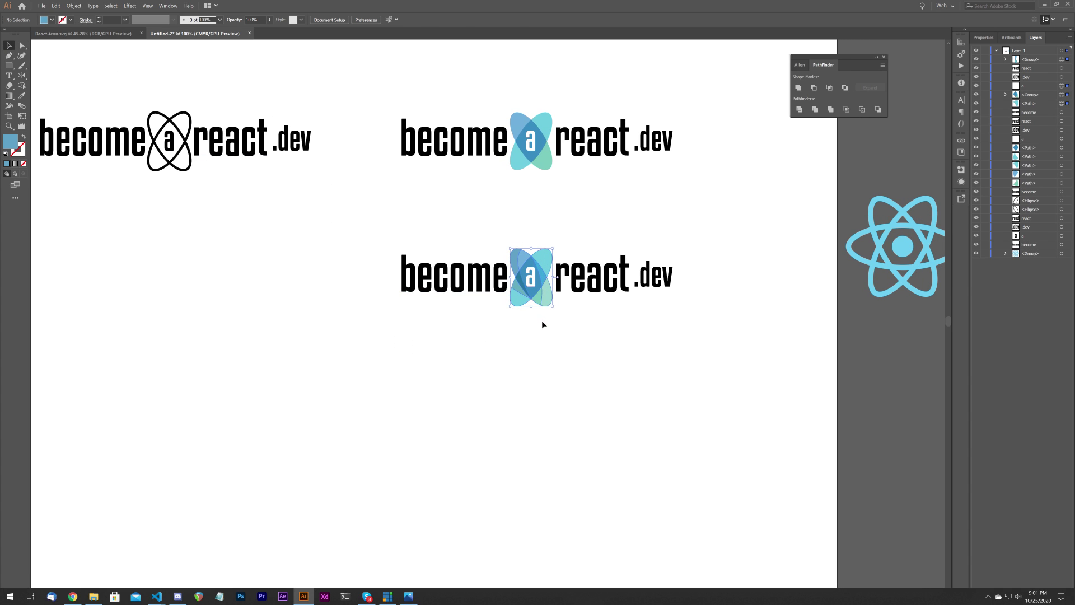
click(534, 354)
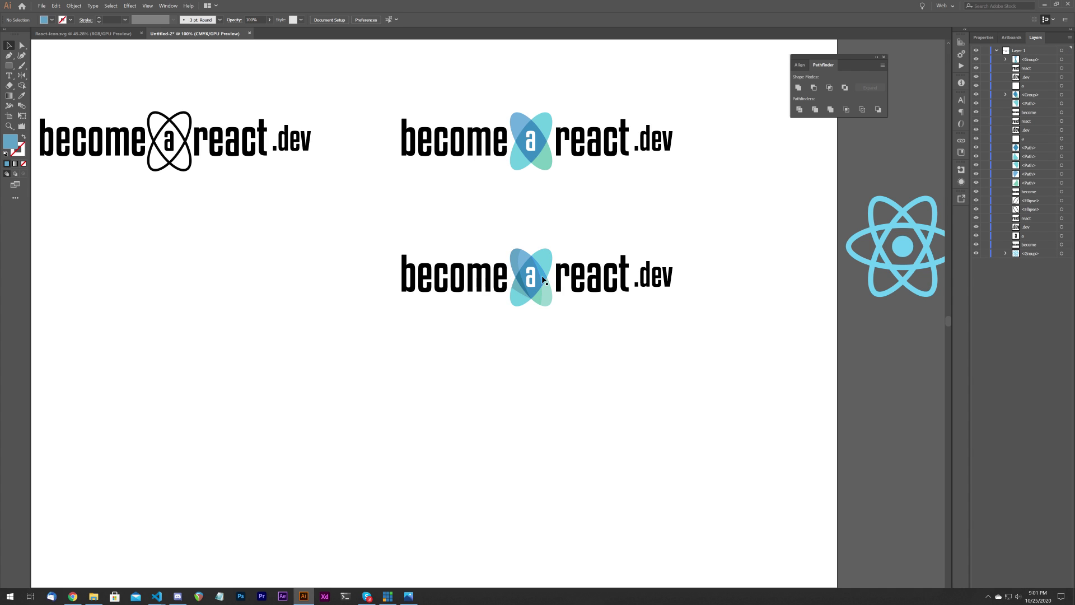
click(530, 279)
shift+click(525, 290)
drag(524, 290, 355, 354)
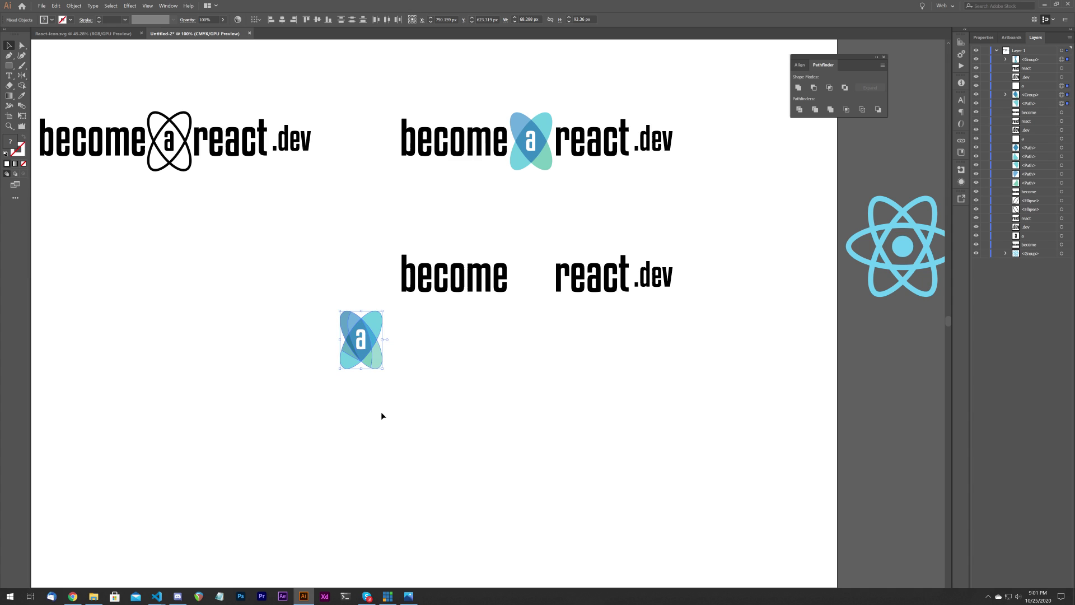
click(383, 417)
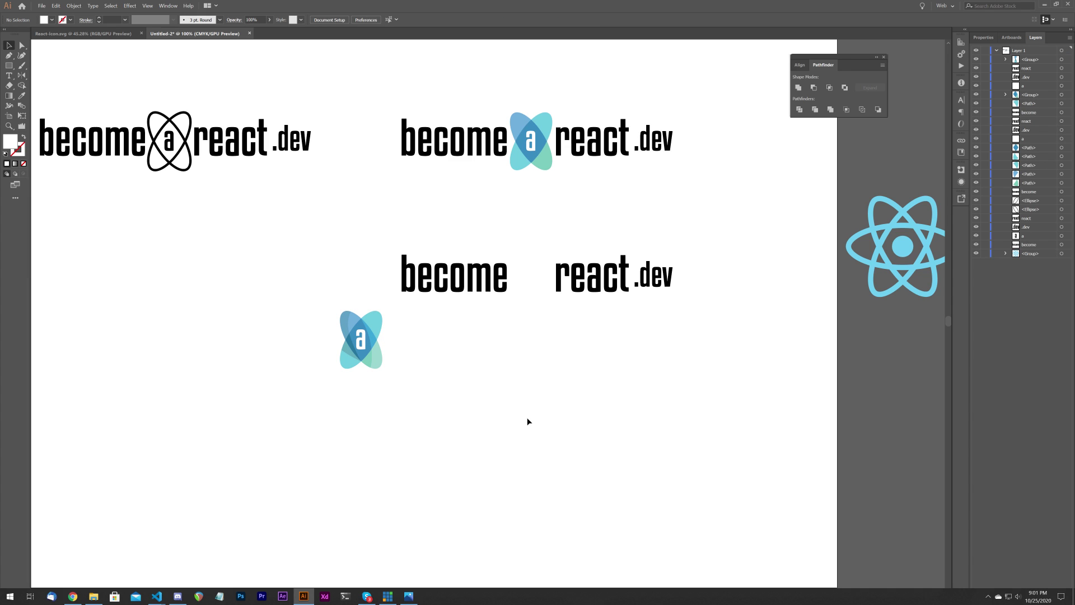
key(ctrl+z)
click(620, 337)
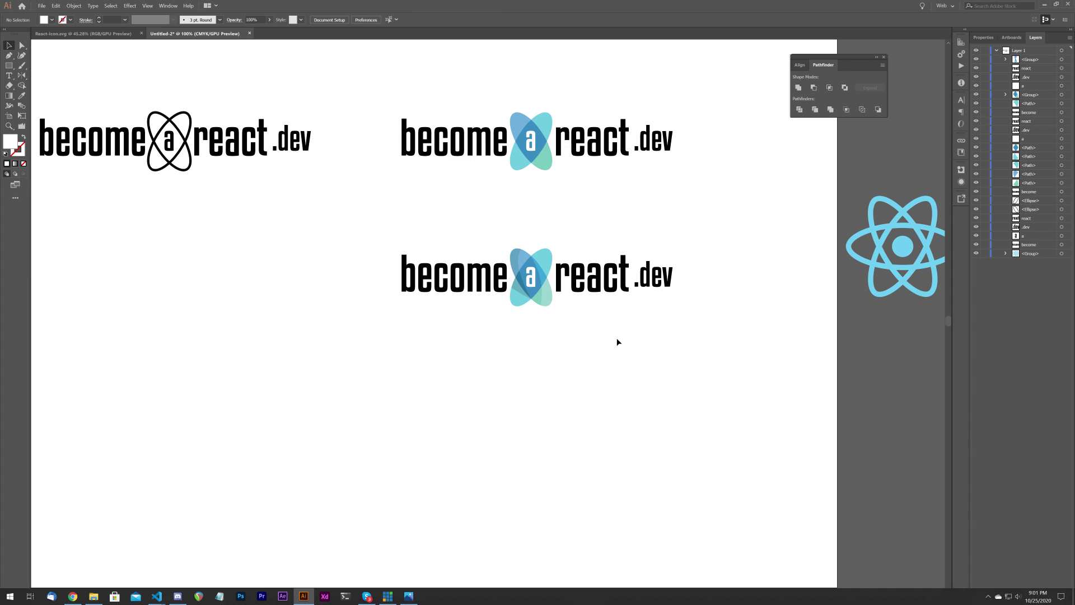
- Duplicate the whole shaded logo straight below the original and deselect the copy
drag(341, 226, 709, 320)
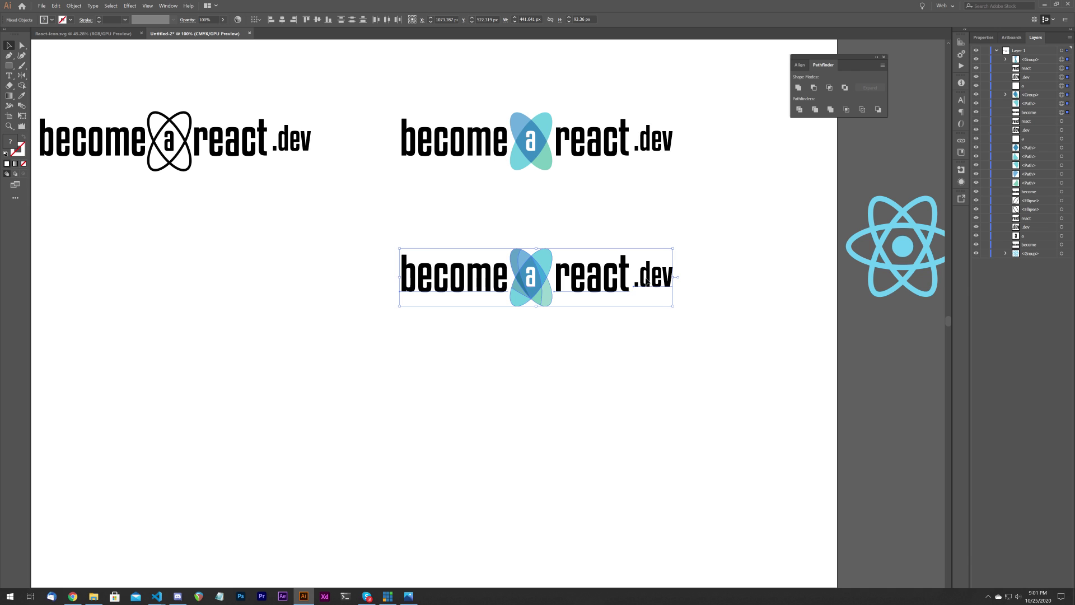
drag(644, 289, 644, 406)
drag(591, 463, 628, 384)
scroll(606, 396, up, 2)
scroll(606, 395, down, 1)
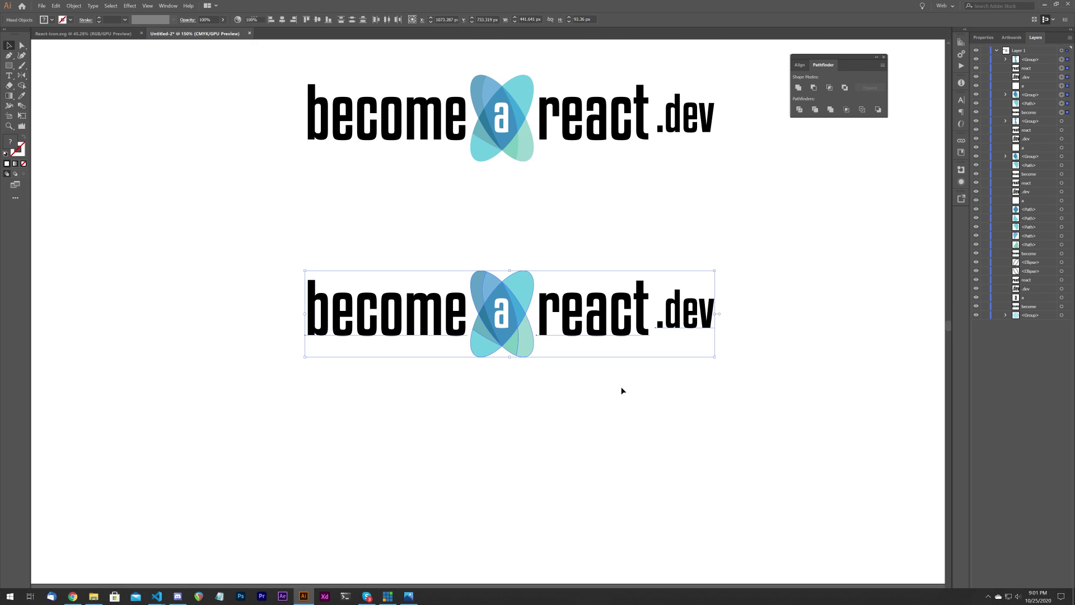
click(622, 390)
- Change the fill of the letter "a" in the lowest logo to black
click(500, 318)
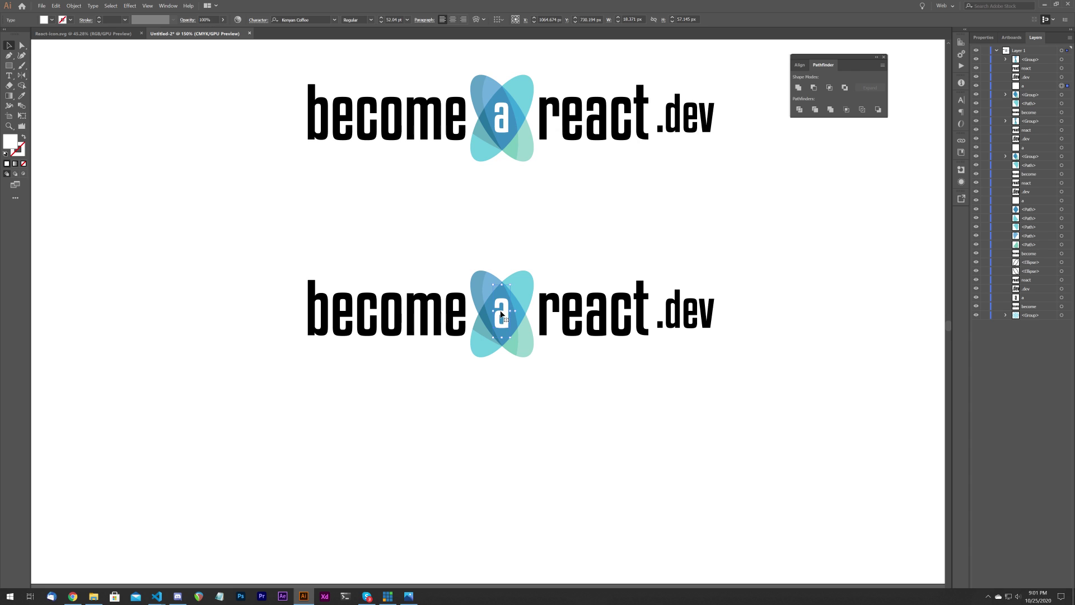
double_click(14, 142)
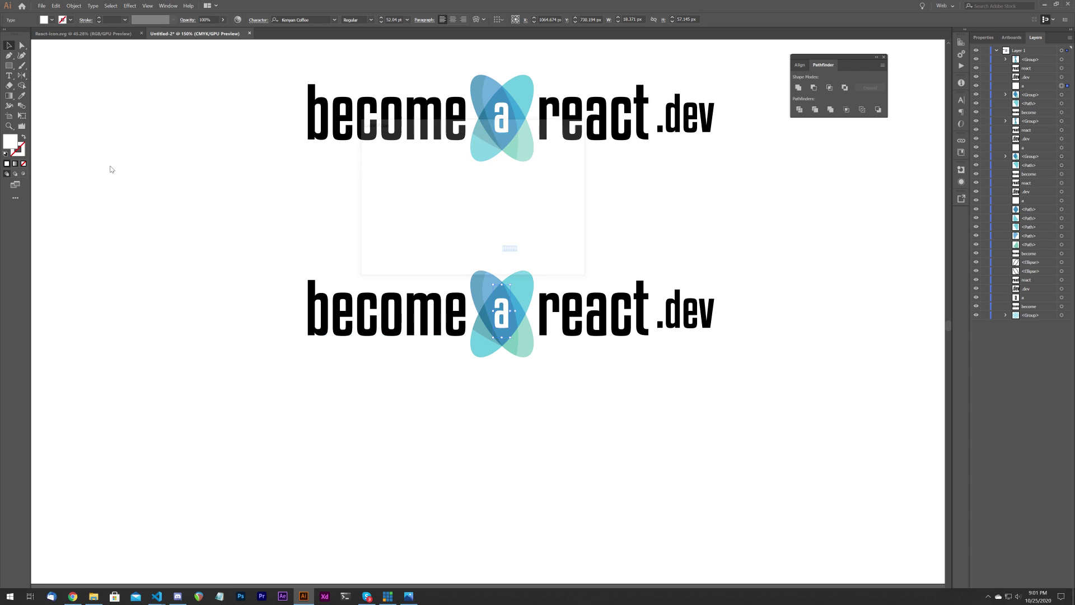
drag(377, 238, 359, 252)
click(562, 149)
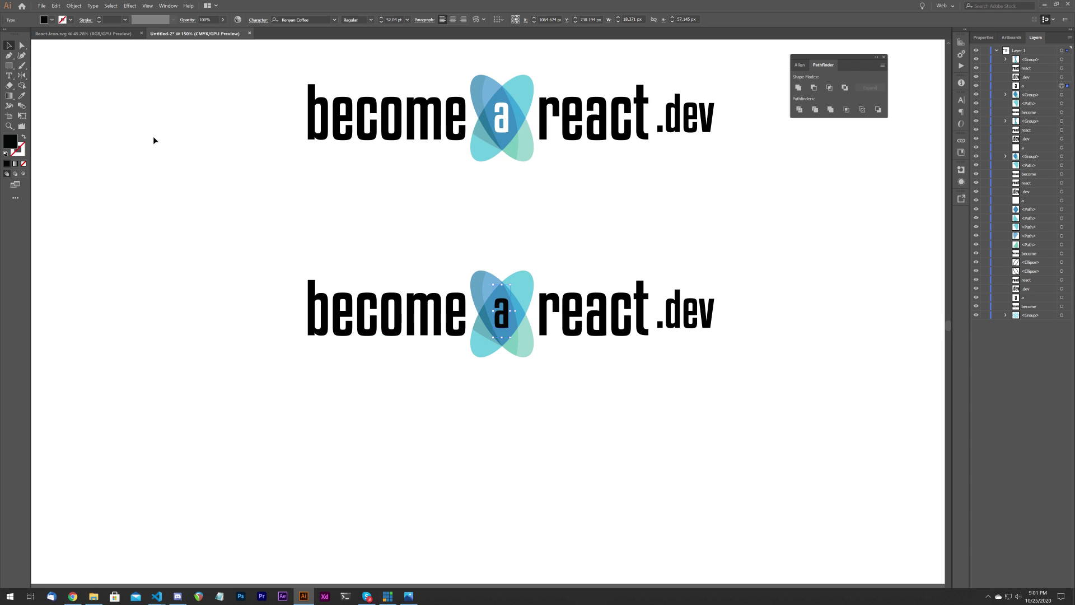
- Move the lowest logo's ellipse pieces, without the "a", over the ".dev" text and group them
drag(524, 360, 532, 361)
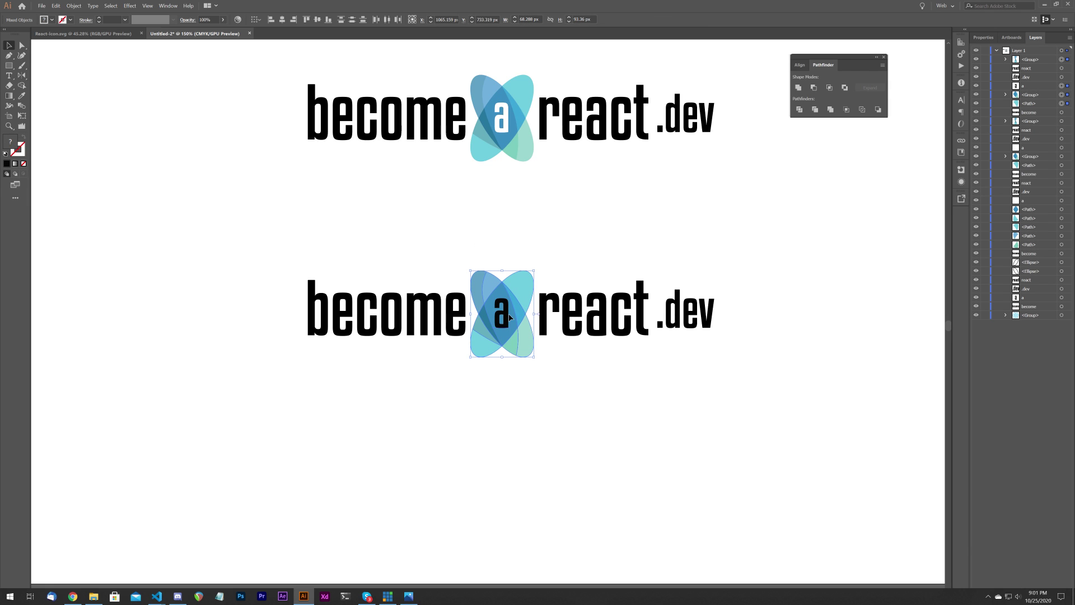
shift+click(506, 312)
drag(519, 283, 702, 290)
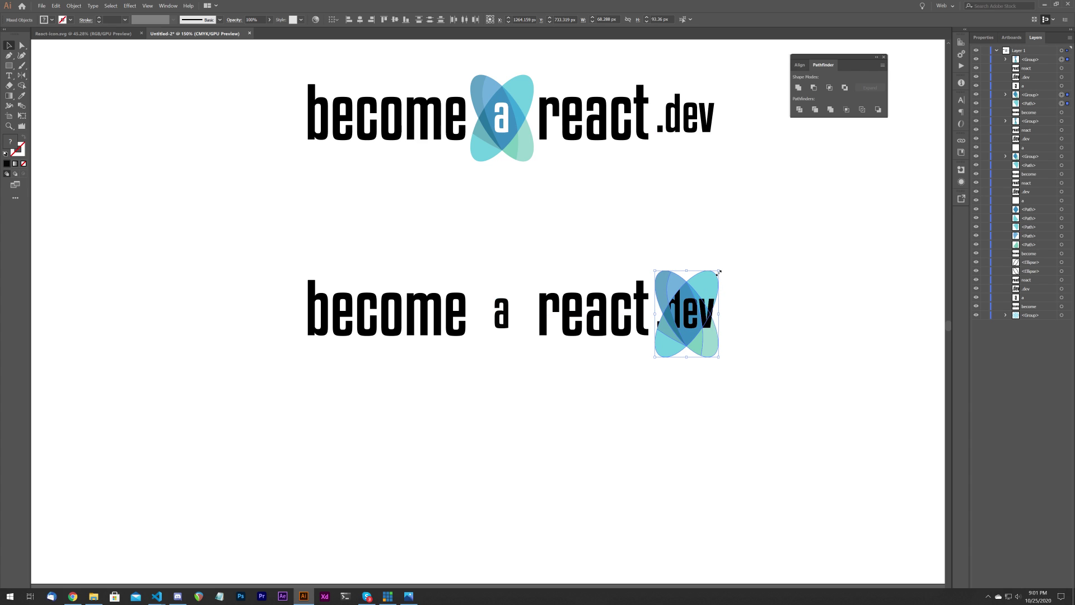
key(ctrl+g)
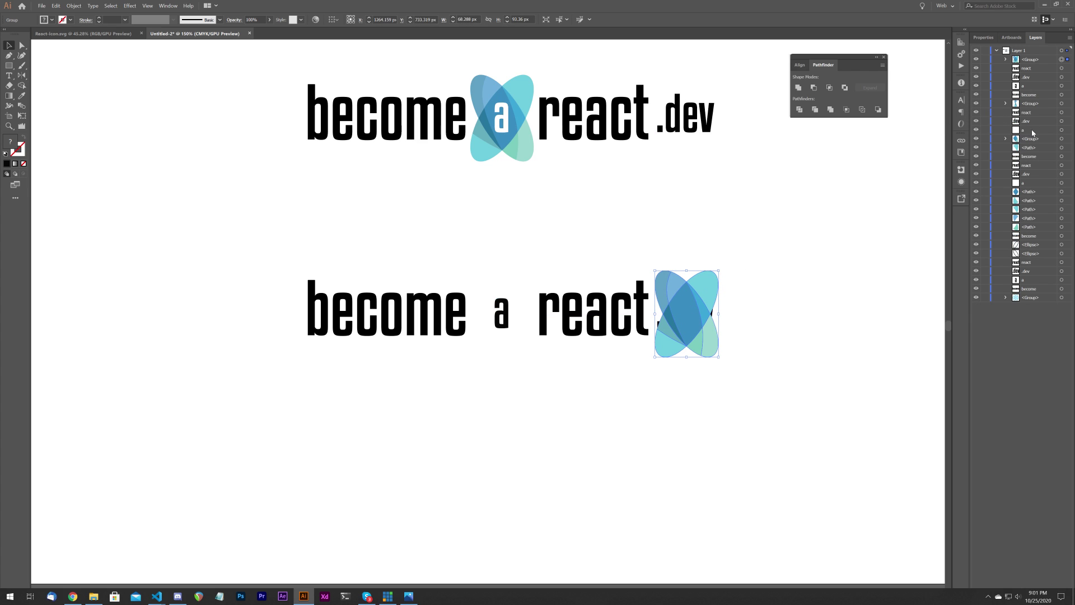
- Place the ellipse group beneath the logo text in the stacking order and enlarge it to about 84 by 115 px
click(1031, 60)
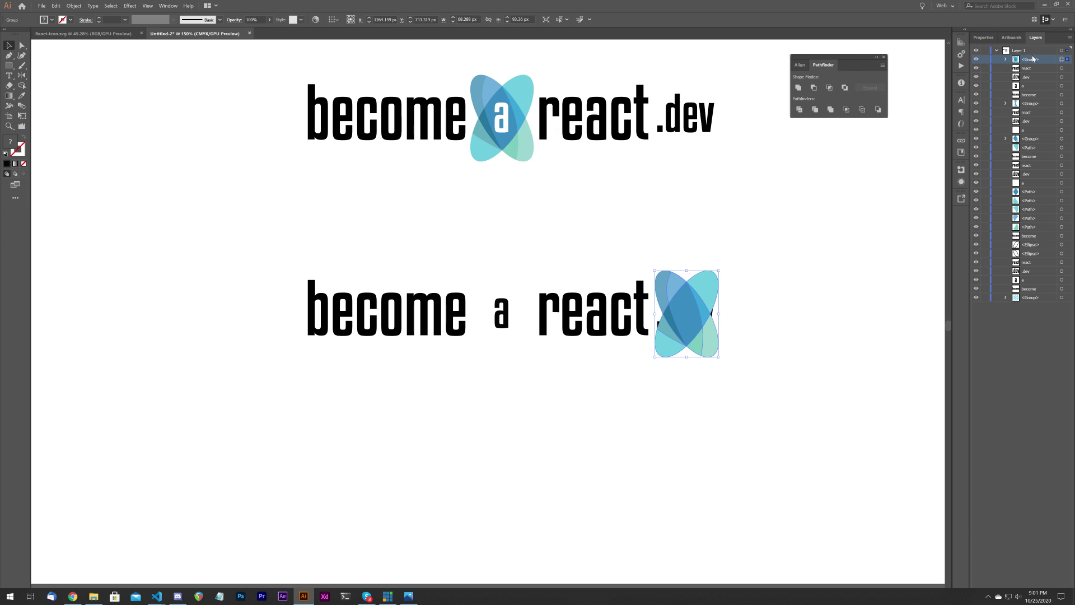
drag(1033, 58, 1032, 293)
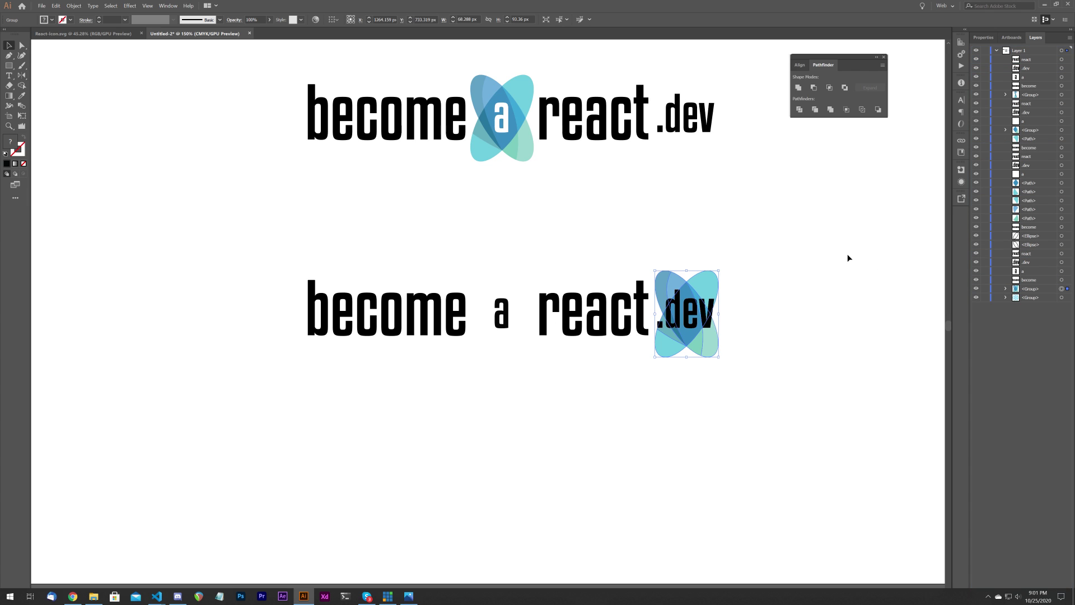
drag(720, 271, 726, 261)
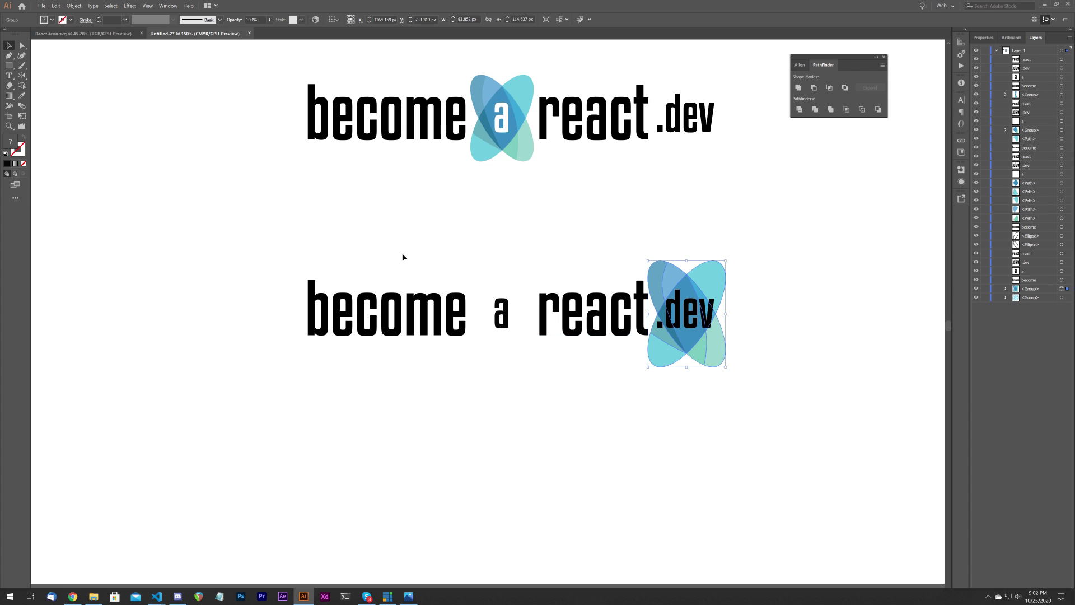
- Close the gaps in the lowest logo by moving "become" and "a" nearer to "react"
drag(465, 361, 466, 363)
drag(276, 228, 512, 358)
drag(450, 326, 470, 325)
click(305, 228)
click(461, 326)
click(566, 364)
- Fill the lowest logo's ".dev" text with white and shrink it to about 39 pt within the ellipses
drag(589, 378, 485, 375)
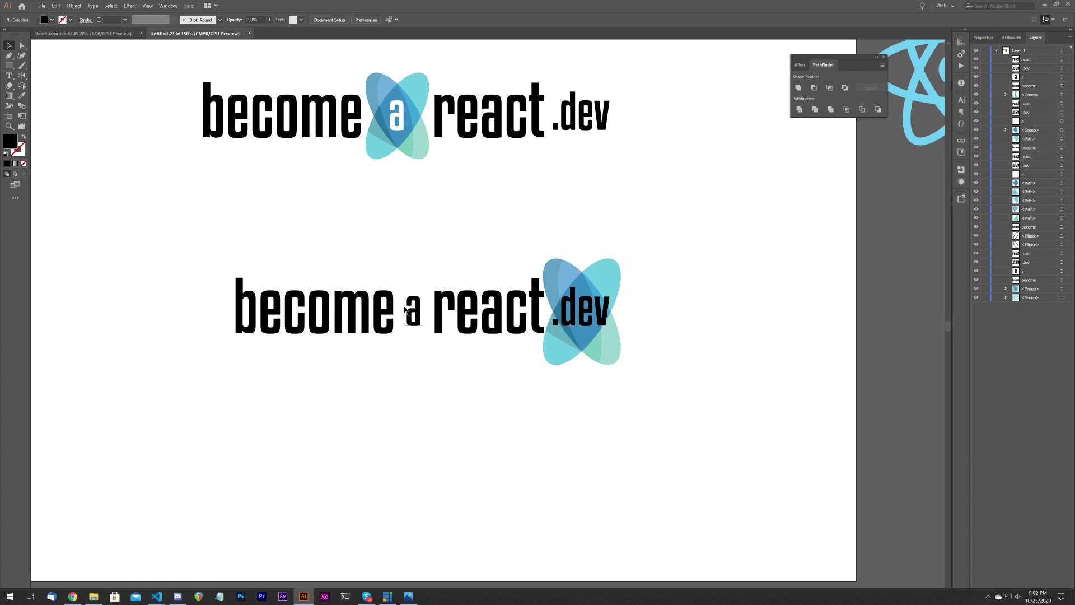
click(597, 302)
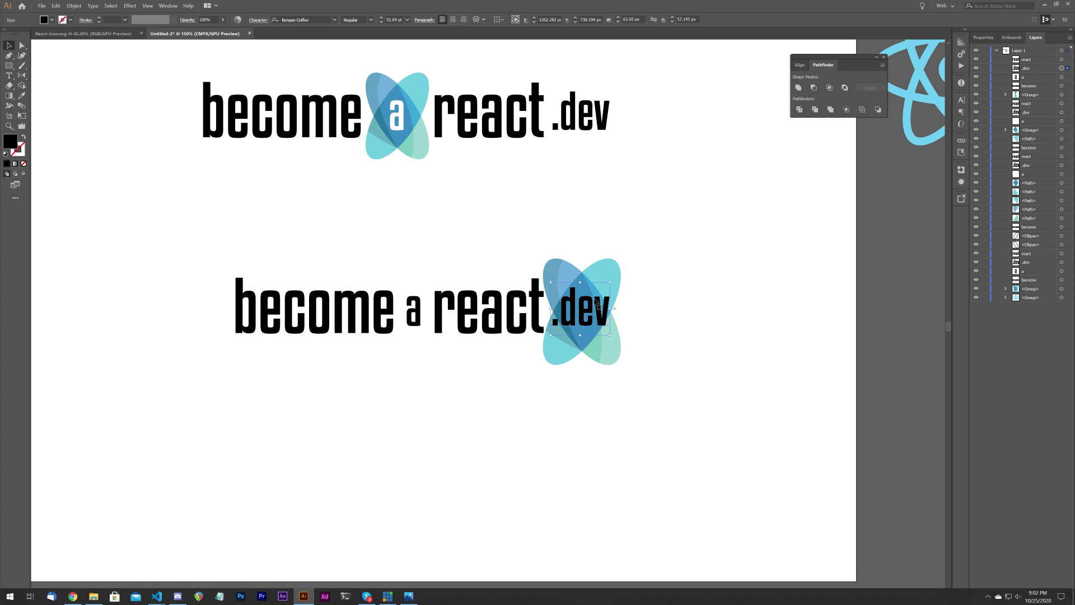
double_click(20, 146)
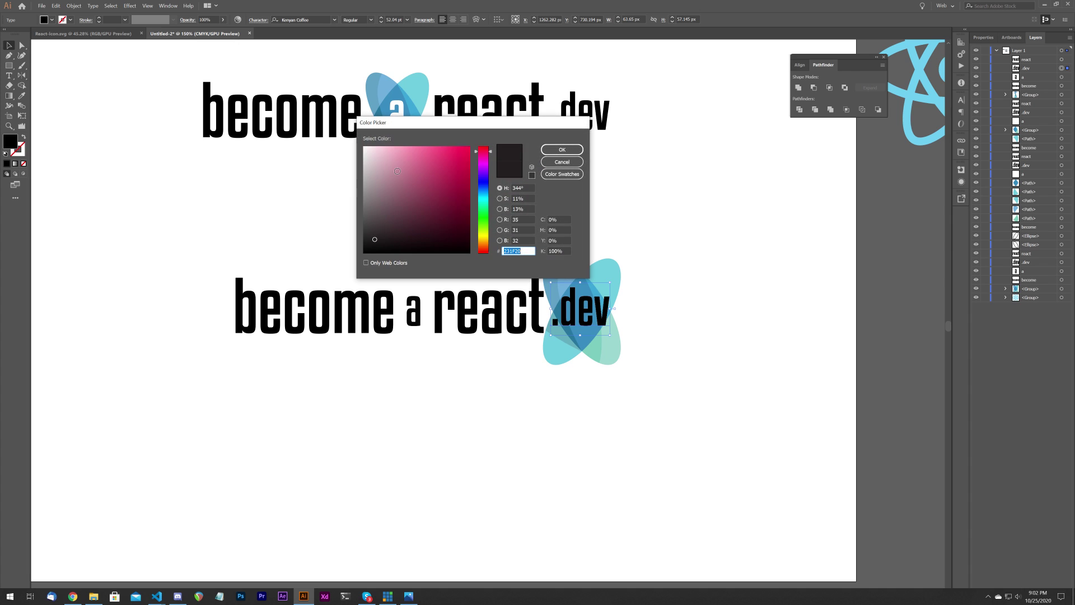
click(552, 150)
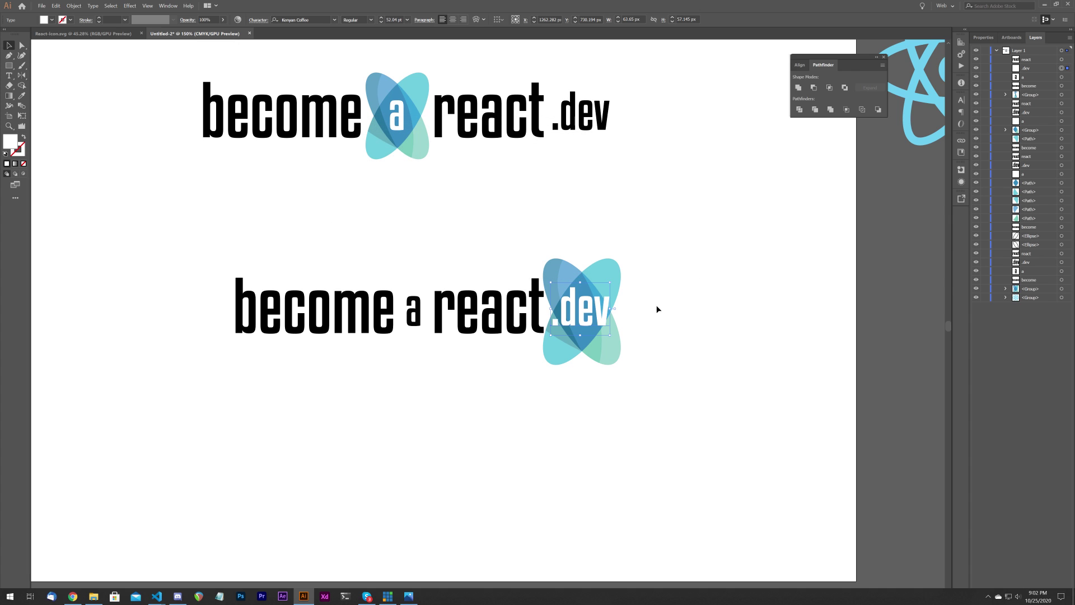
drag(610, 283, 605, 290)
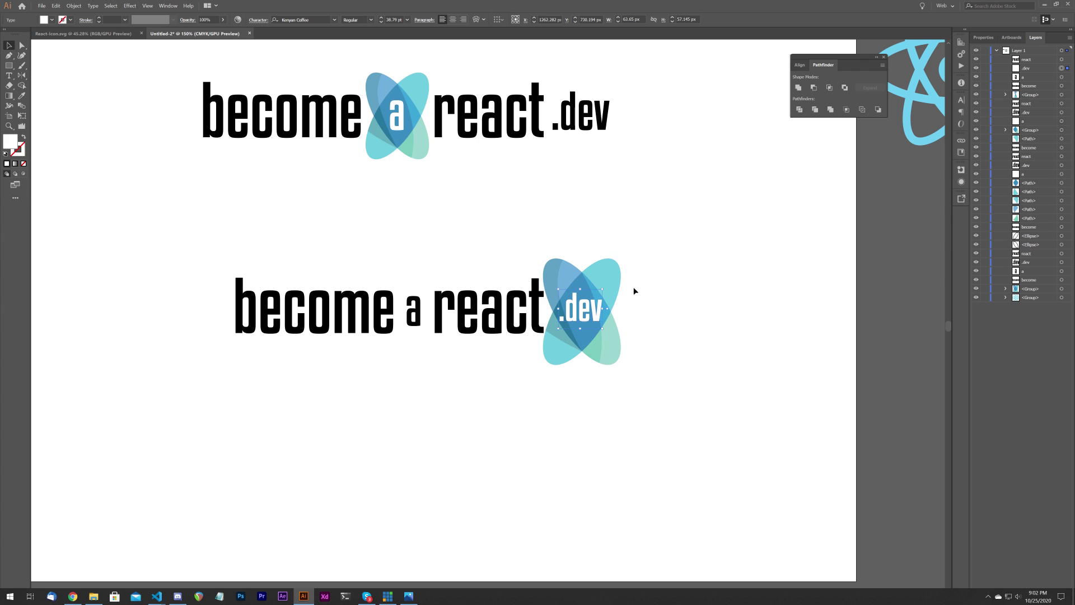
click(693, 302)
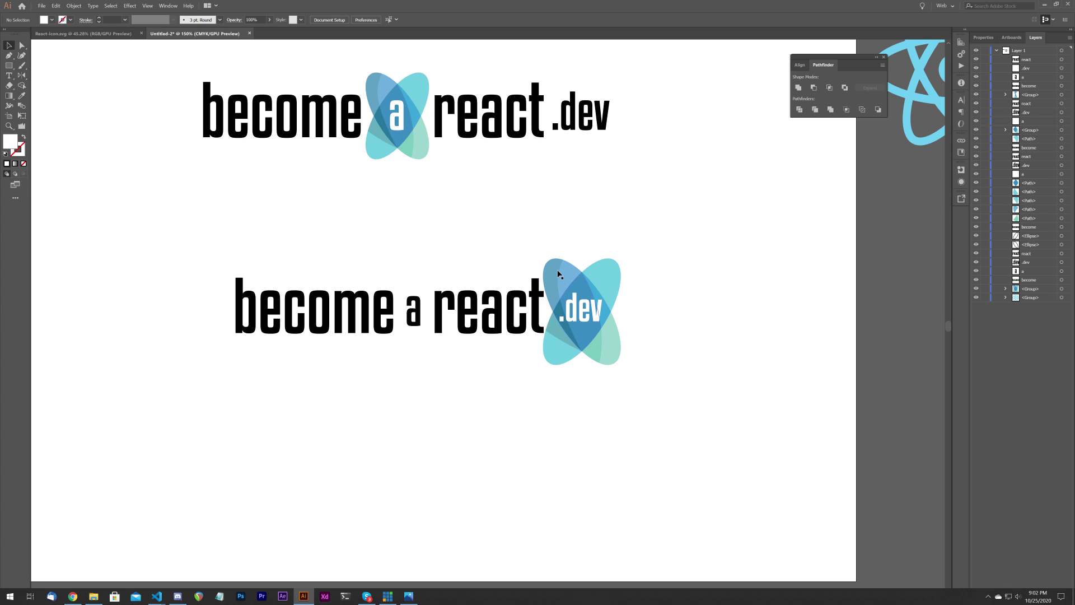
- Shift the ellipse group together with its ".dev" text slightly away from "react" to leave a small gap
scroll(698, 263, down, 2)
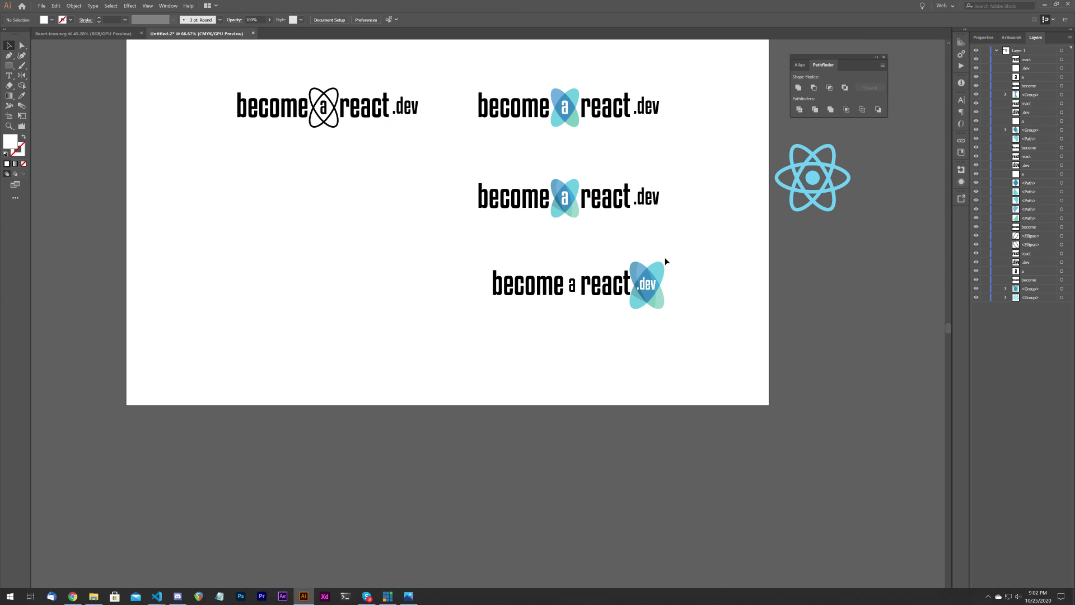
scroll(652, 292, up, 2)
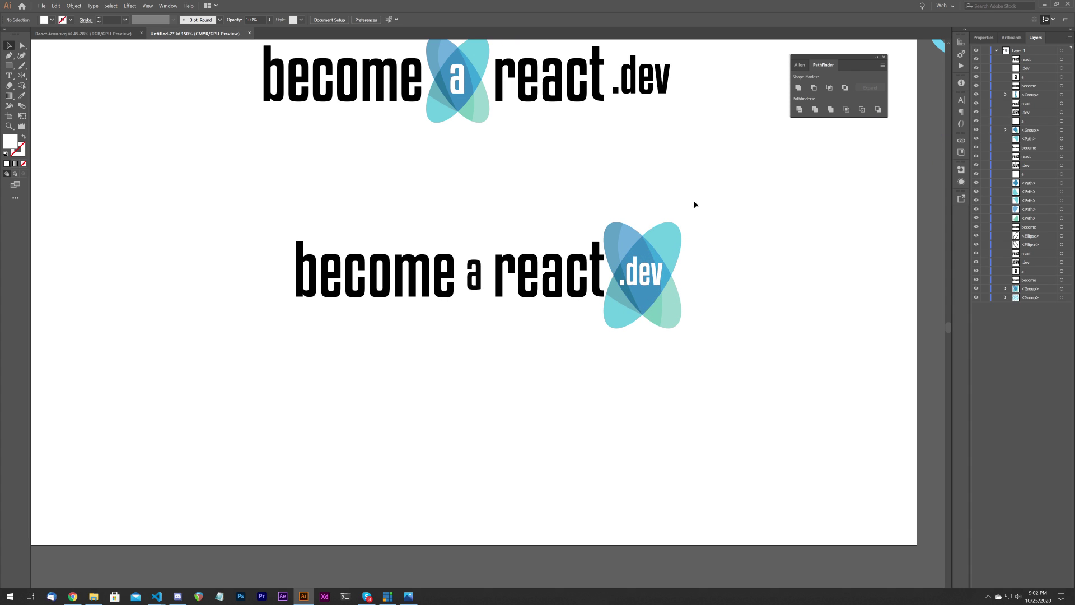
click(629, 301)
mouse_move(644, 270)
mouse_down()
mouse_move(662, 276)
mouse_move(649, 277)
mouse_up()
key(ctrl+z)
key(ctrl+z)
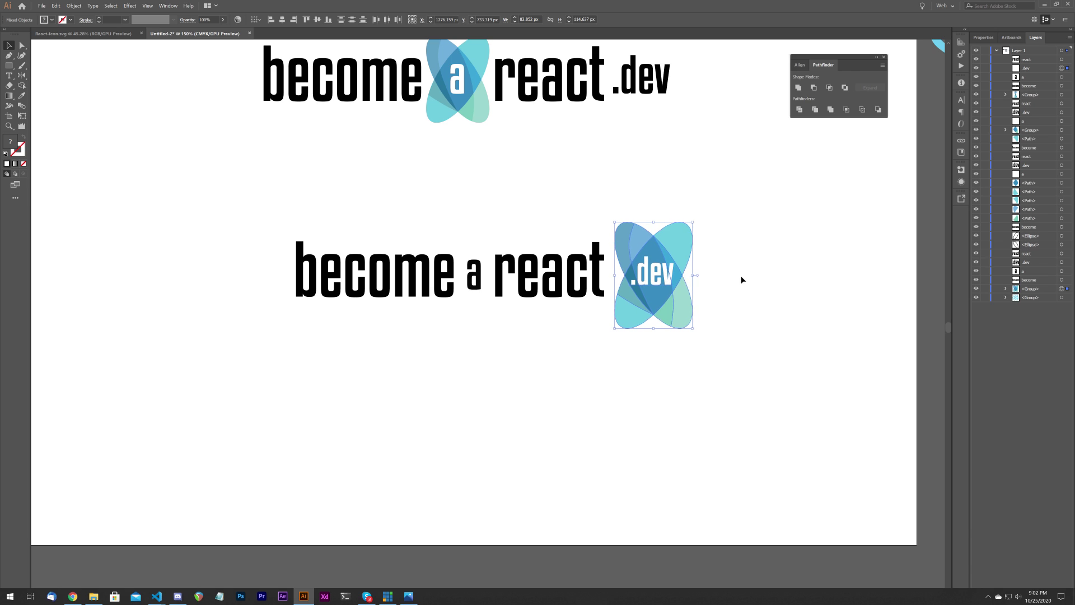
- Place a scaled-down copy of the logo with ellipses behind ".dev" on the empty side of the artboard, and delete it
click(741, 274)
key(ctrl+minus)
key(ctrl+minus)
drag(735, 247, 642, 267)
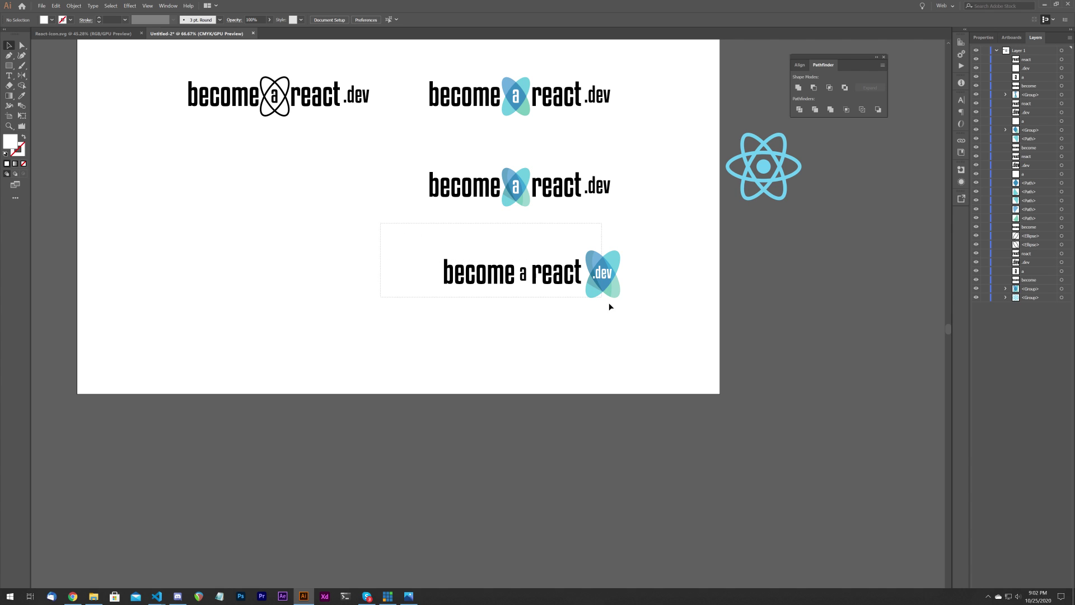
drag(610, 307, 623, 321)
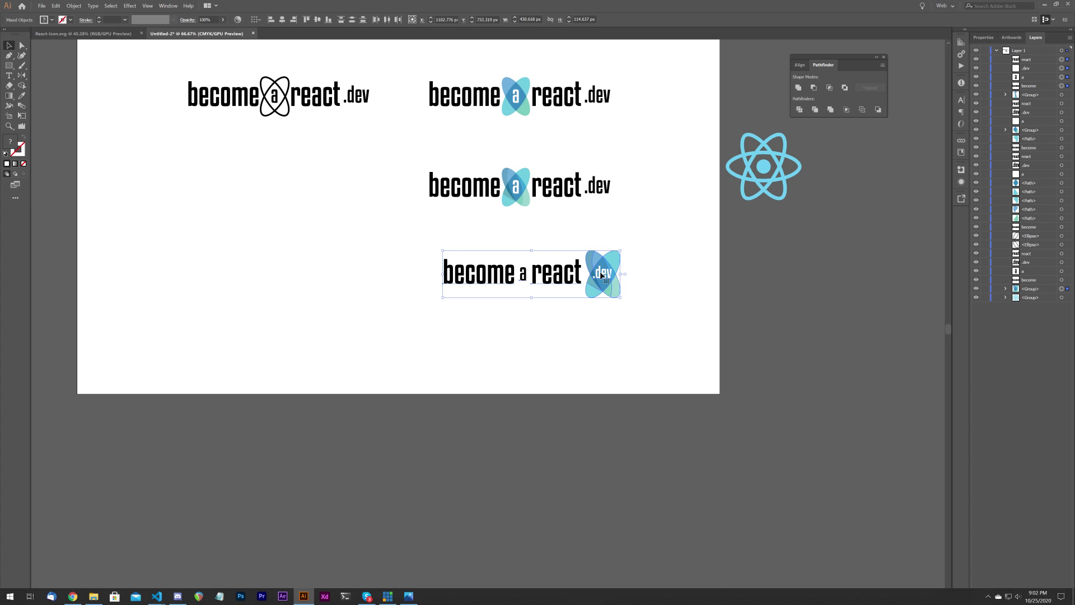
drag(602, 276, 319, 264)
click(338, 300)
drag(287, 304, 397, 383)
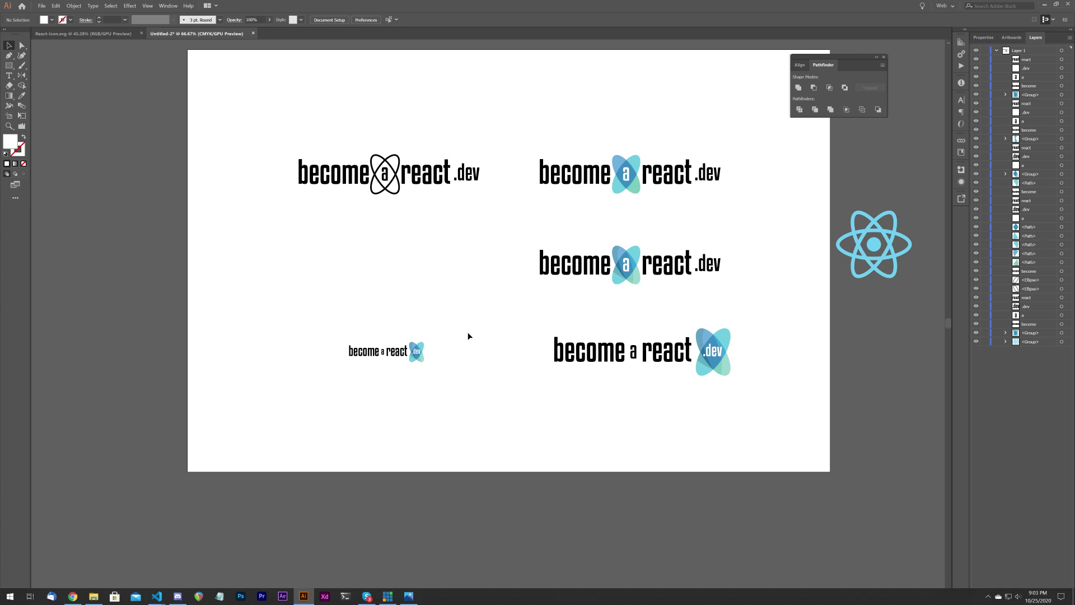
drag(330, 370, 330, 370)
key(Delete)
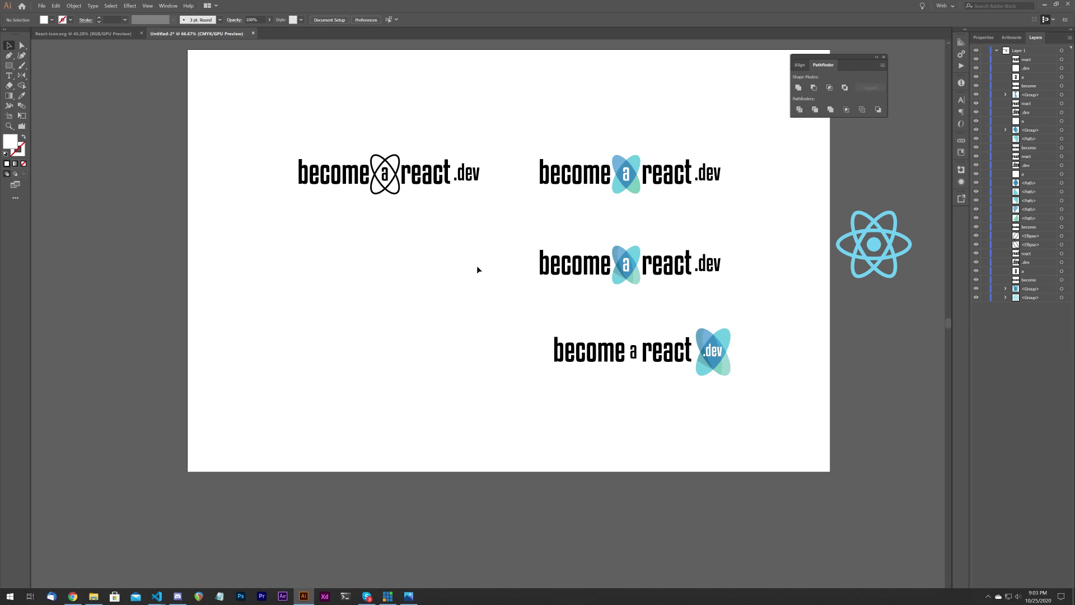
- Centre the third logo beneath the outlined and coloured "a" versions, and shift all three down to free space above them
drag(727, 396, 728, 396)
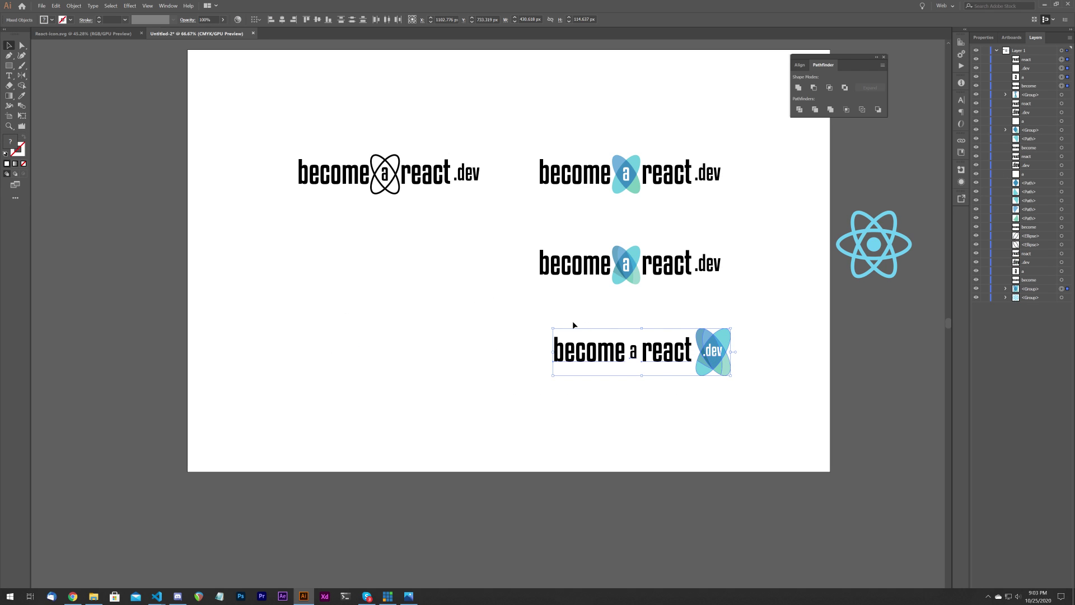
click(674, 263)
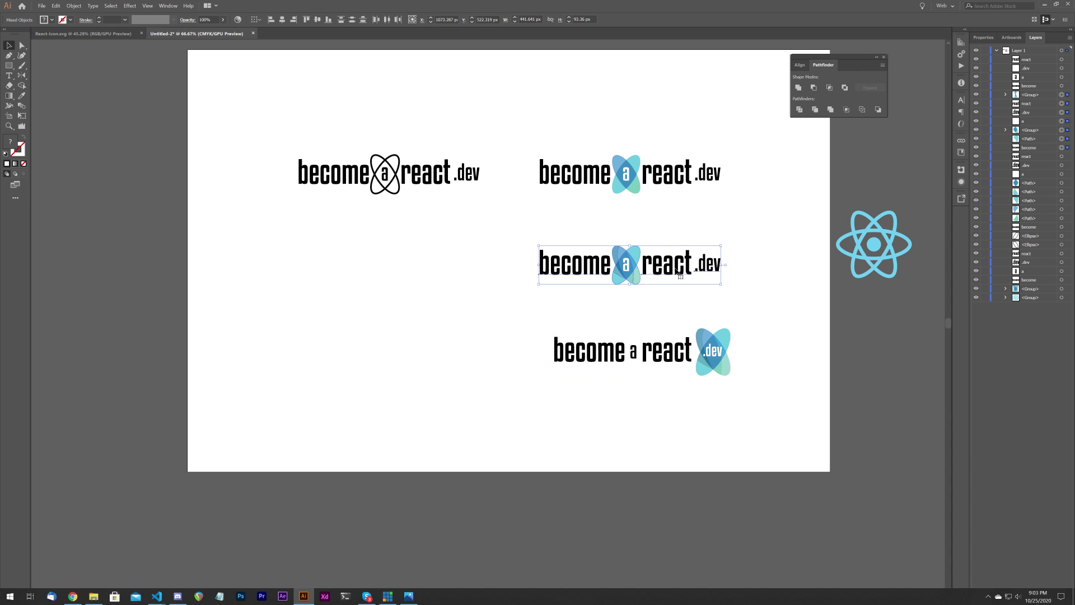
drag(672, 262, 565, 262)
key(space)
drag(558, 233, 597, 298)
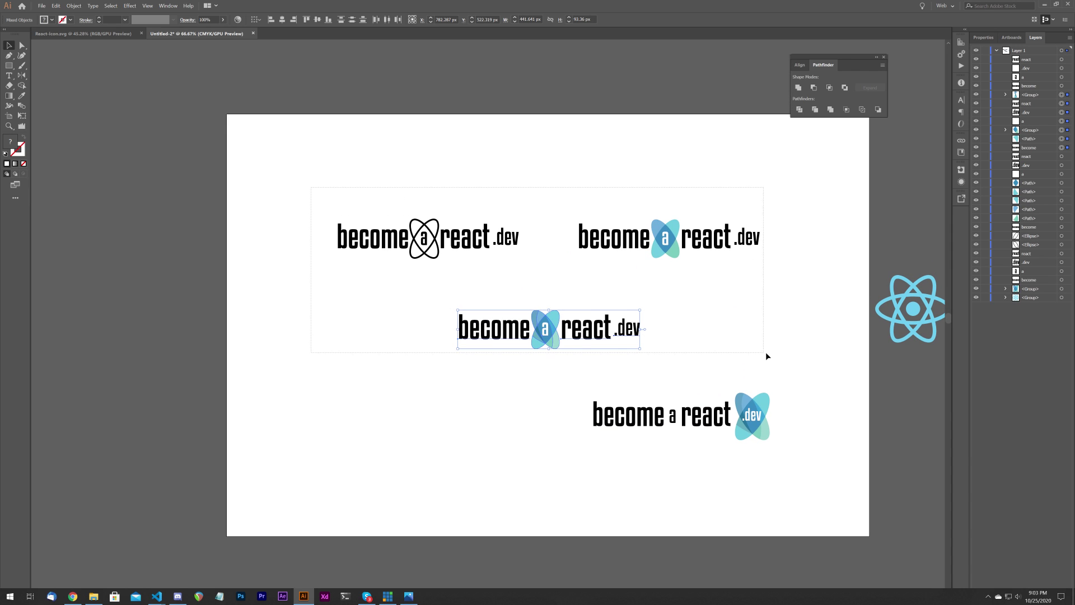
drag(766, 356, 767, 357)
drag(603, 360, 610, 385)
- Move the logo with ellipses behind ".dev" above the other three and enlarge it to about 624 by 169 px
click(764, 440)
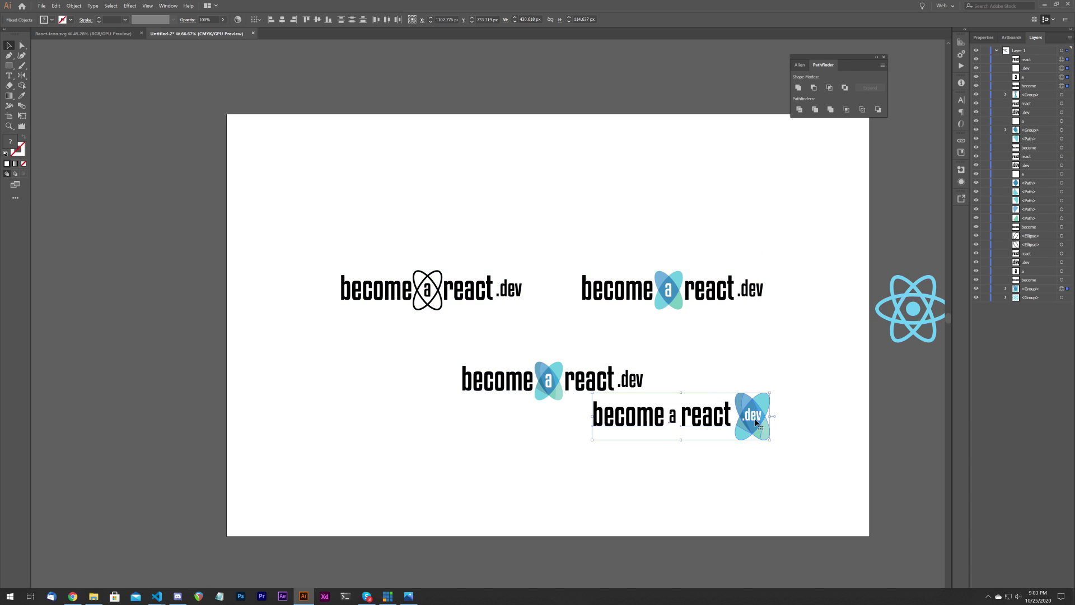
drag(742, 403, 647, 159)
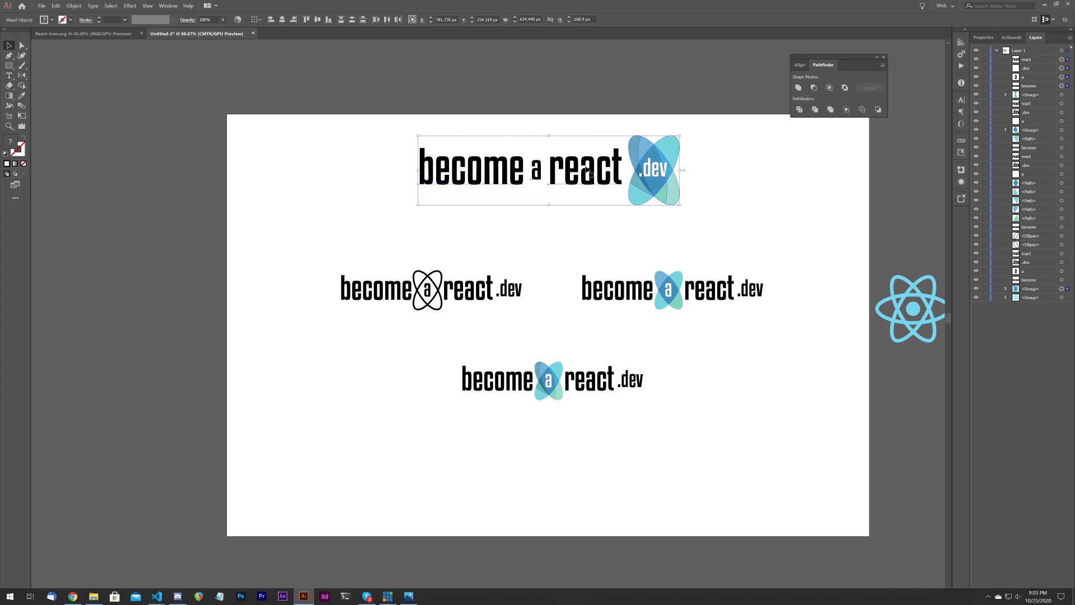
click(352, 187)
- Extend the artboard's lower edge well downward to make empty space beneath the logos
click(8, 115)
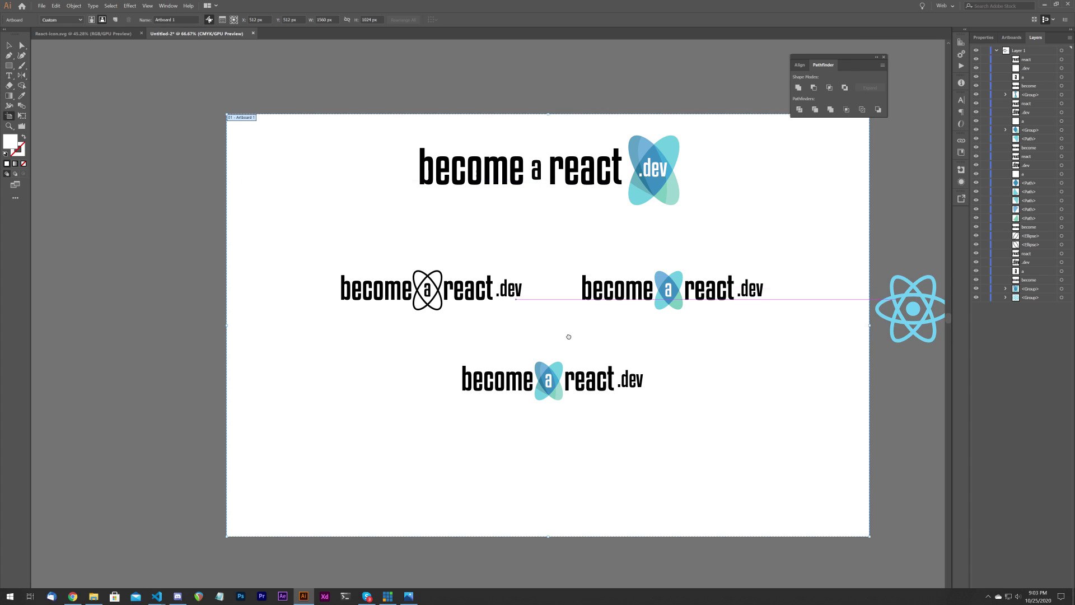
drag(568, 525, 535, 120)
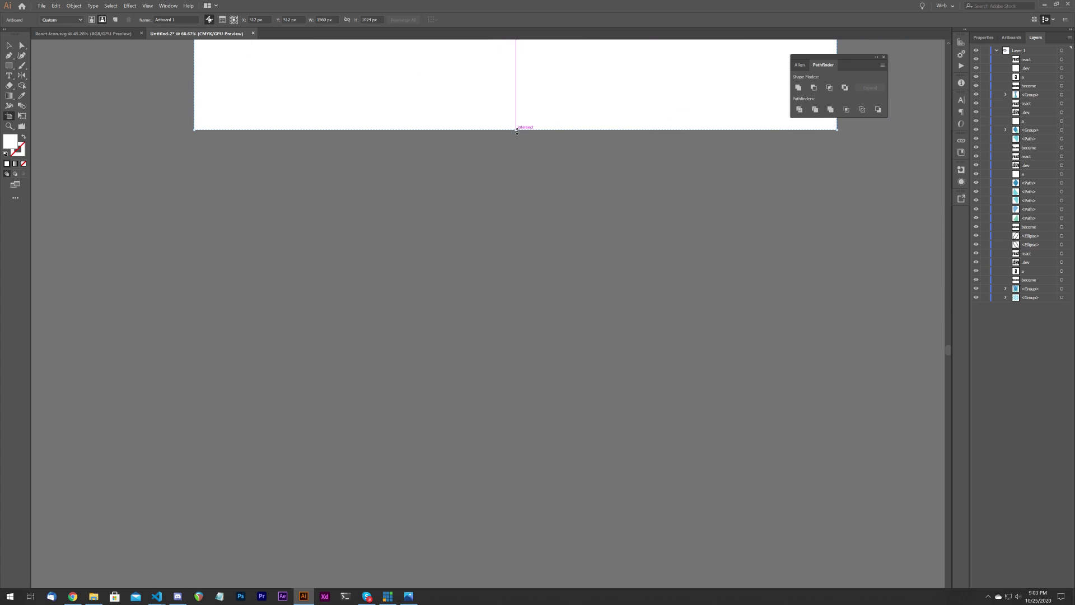
click(516, 132)
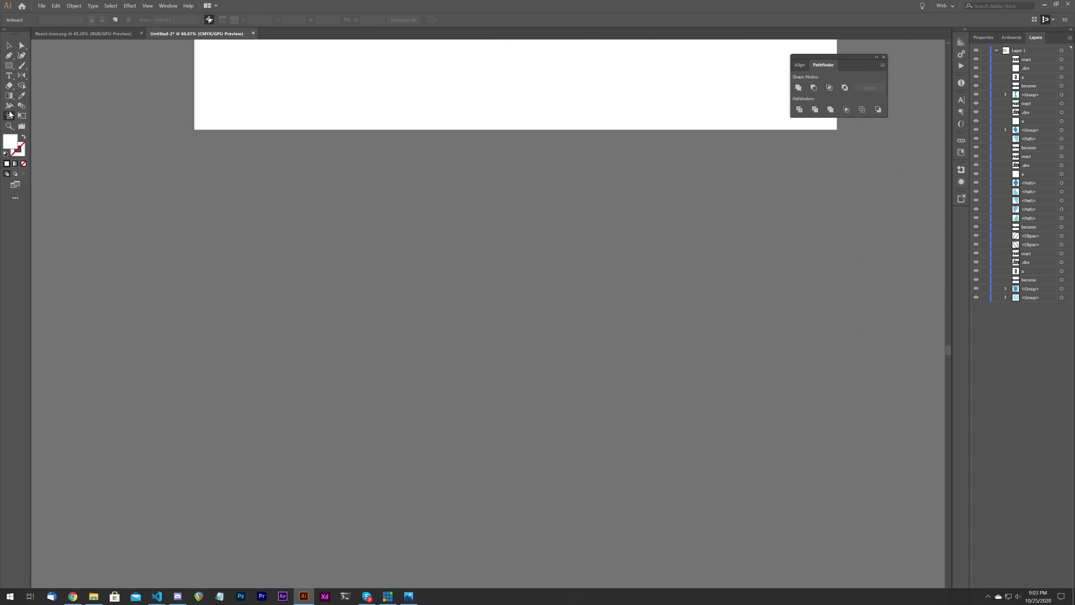
click(235, 108)
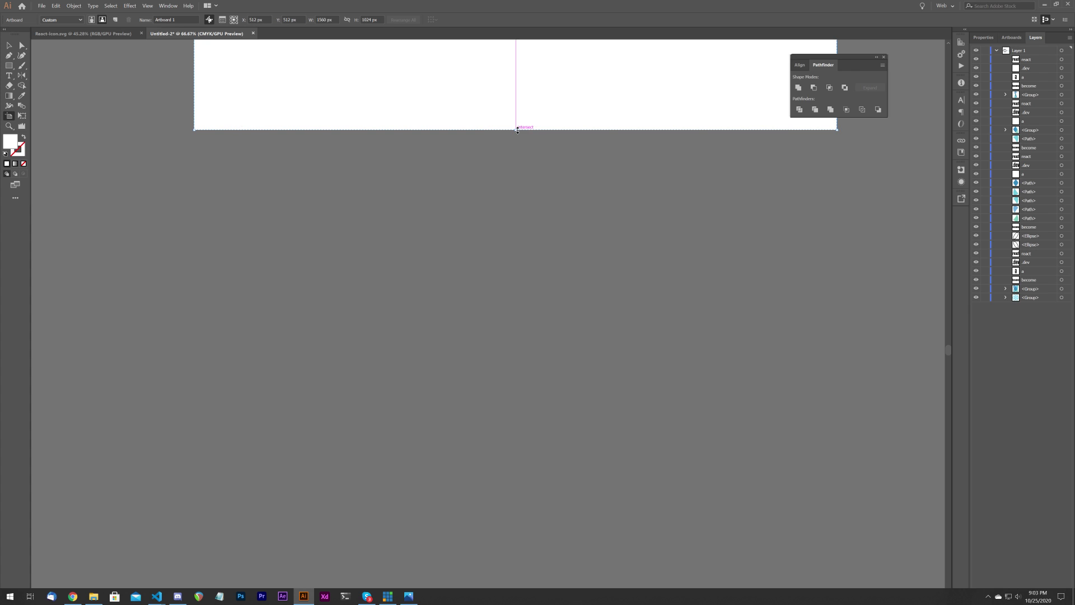
drag(516, 131, 544, 422)
drag(550, 193, 539, 557)
key(v)
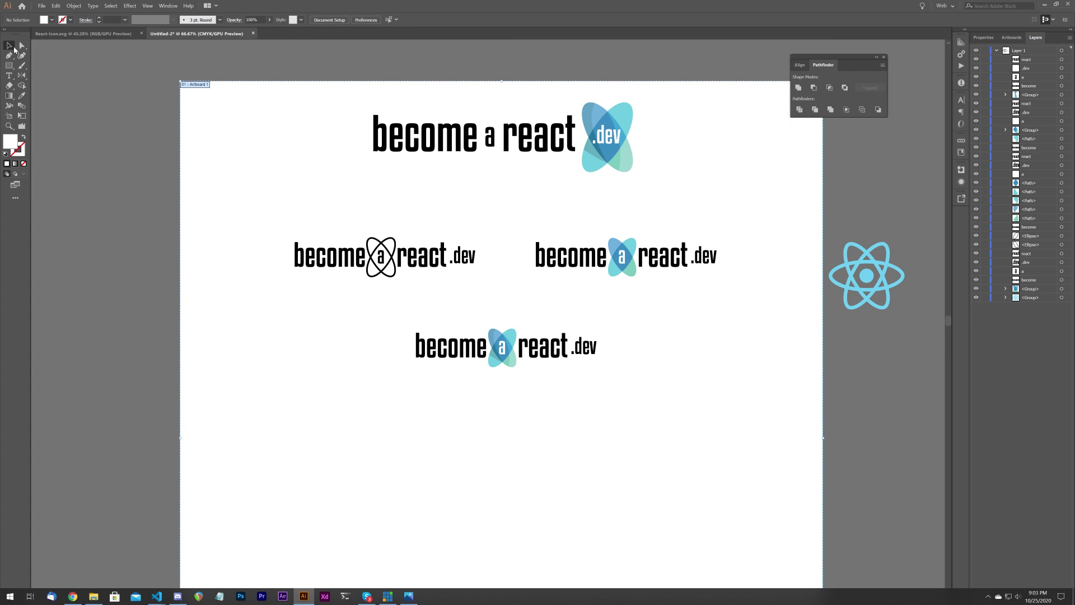
- Move all logos farther from the artboard's upper edge and widen the gap between the large logo and the three variations
drag(720, 452, 288, 98)
drag(614, 142, 613, 215)
click(687, 240)
drag(675, 255, 670, 171)
drag(730, 377, 730, 376)
drag(615, 247, 616, 265)
click(644, 395)
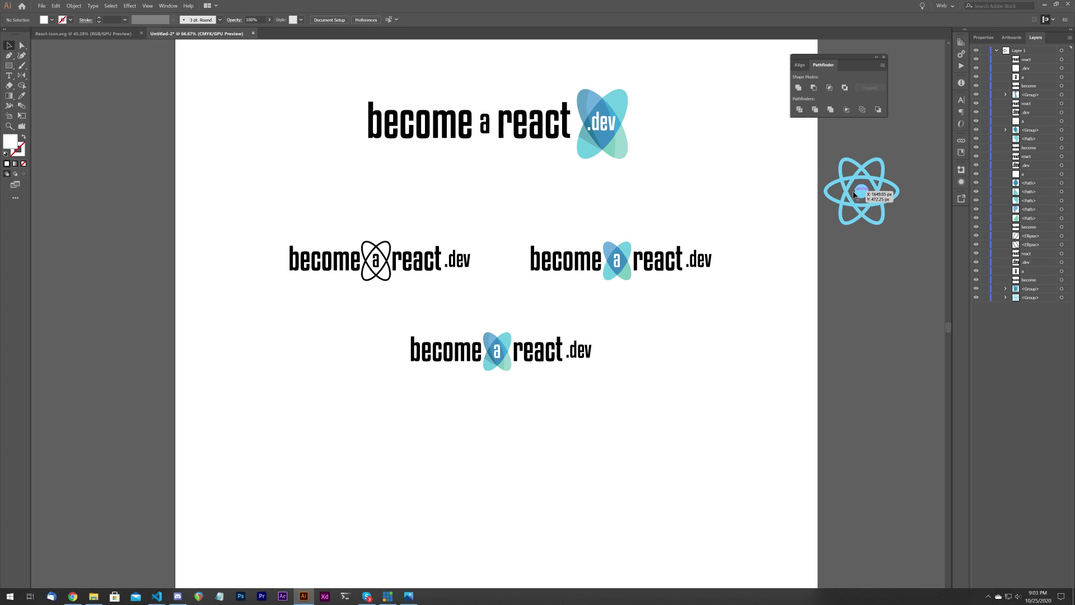
drag(882, 185, 892, 182)
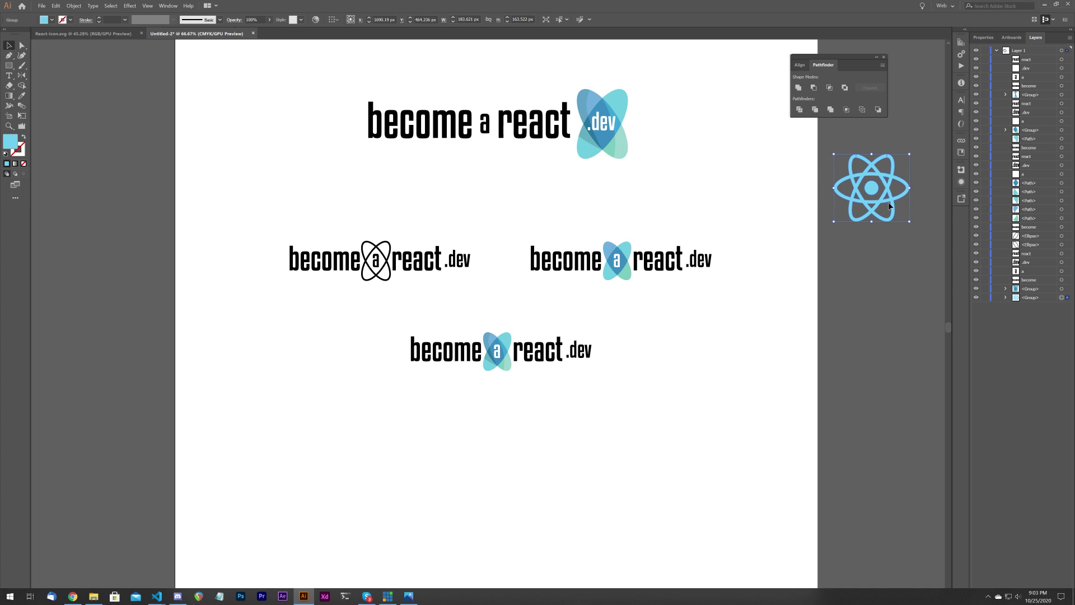
click(699, 139)
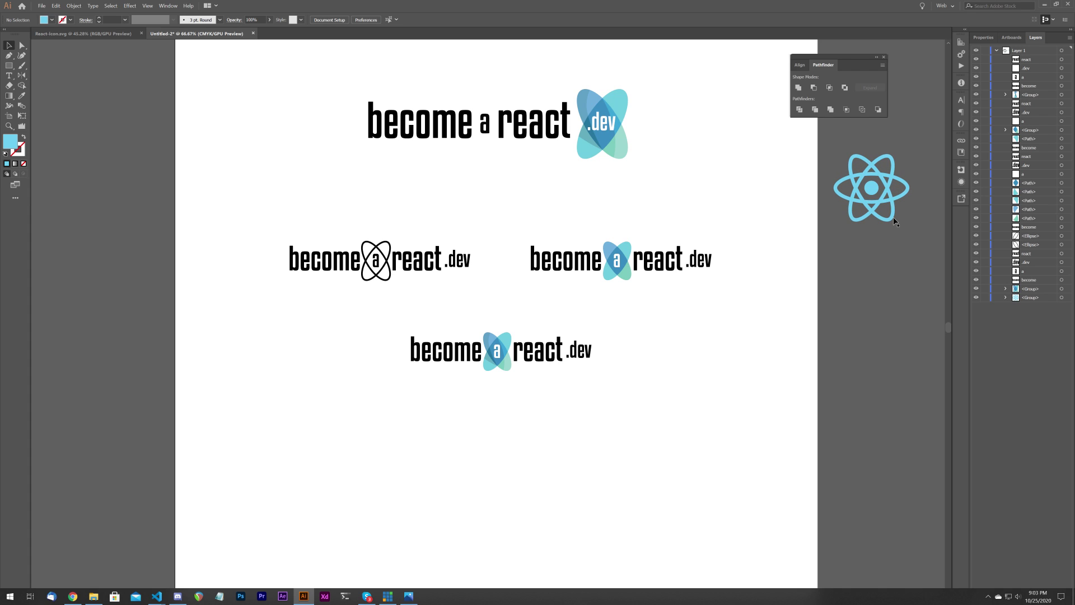
click(600, 132)
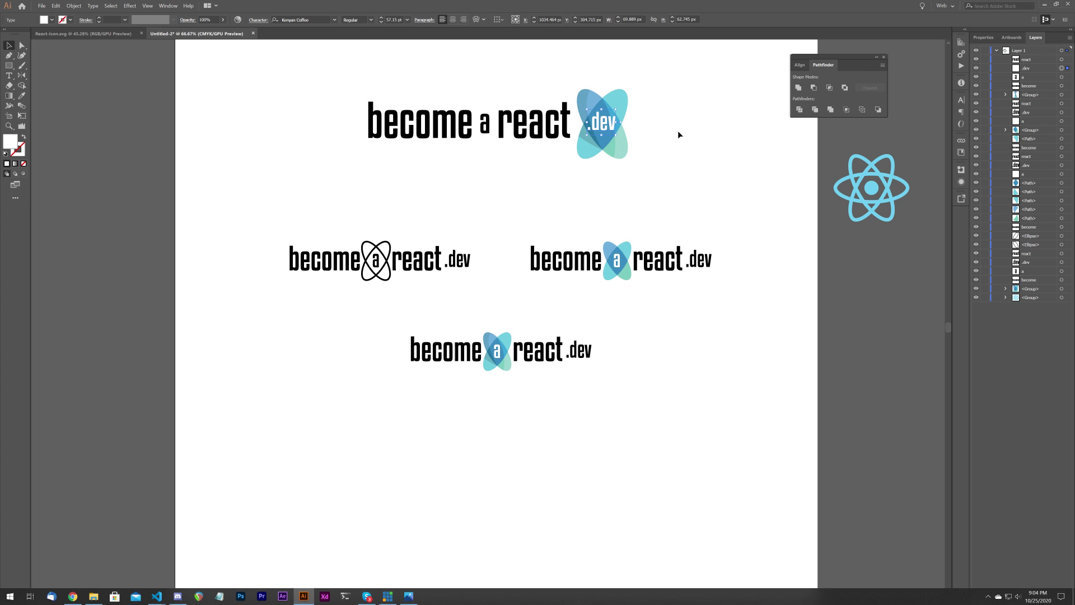
click(702, 164)
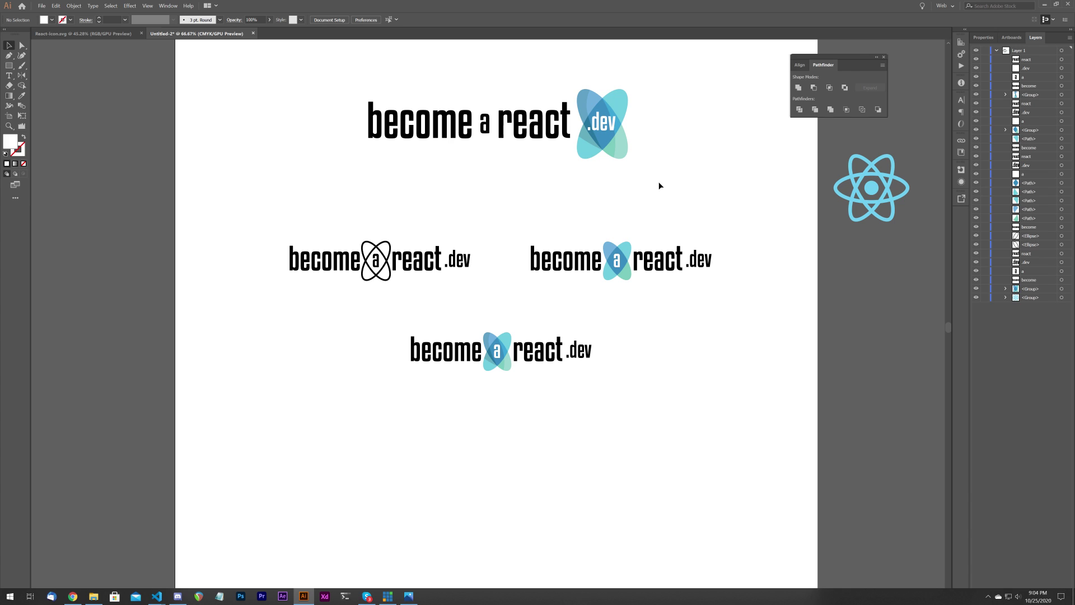
drag(580, 85, 579, 86)
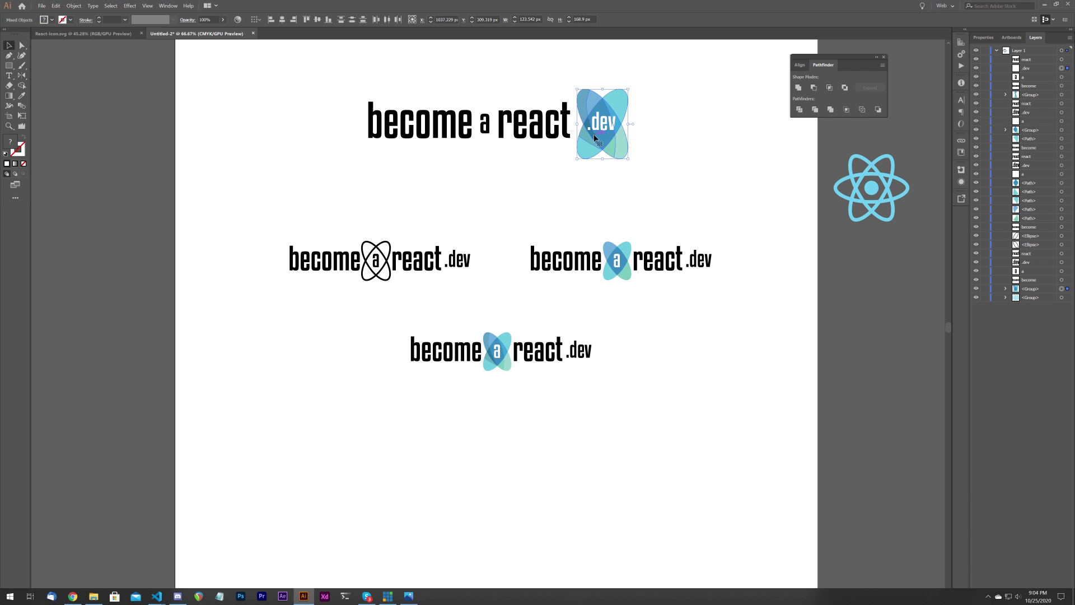
click(672, 128)
- Duplicate the ellipse group behind the large logo's ".dev" into the empty area beneath the logo variations
click(623, 108)
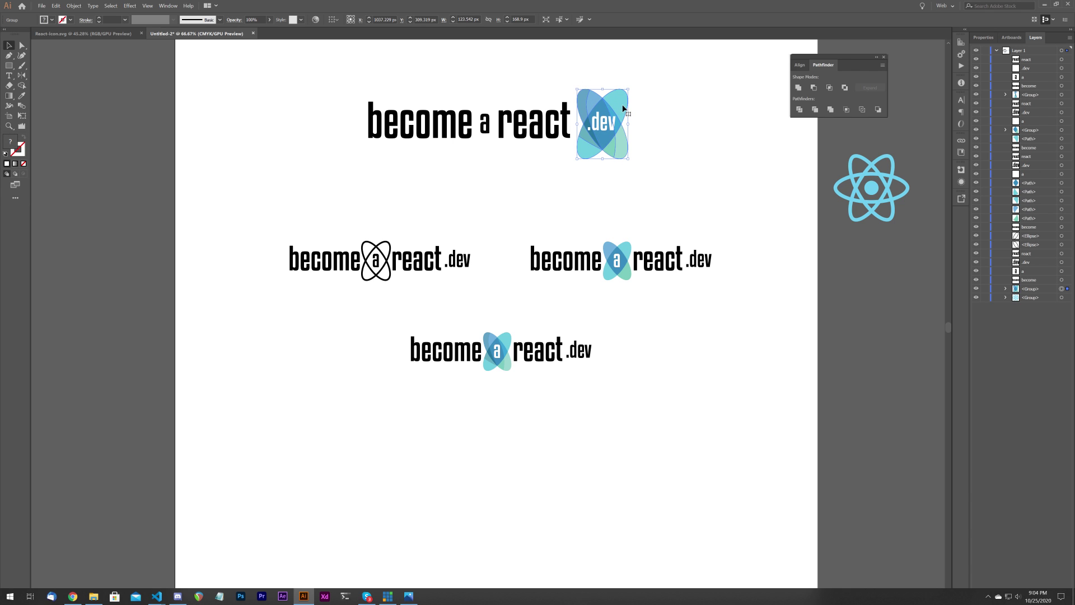
drag(623, 107, 589, 306)
drag(525, 326, 524, 372)
click(667, 252)
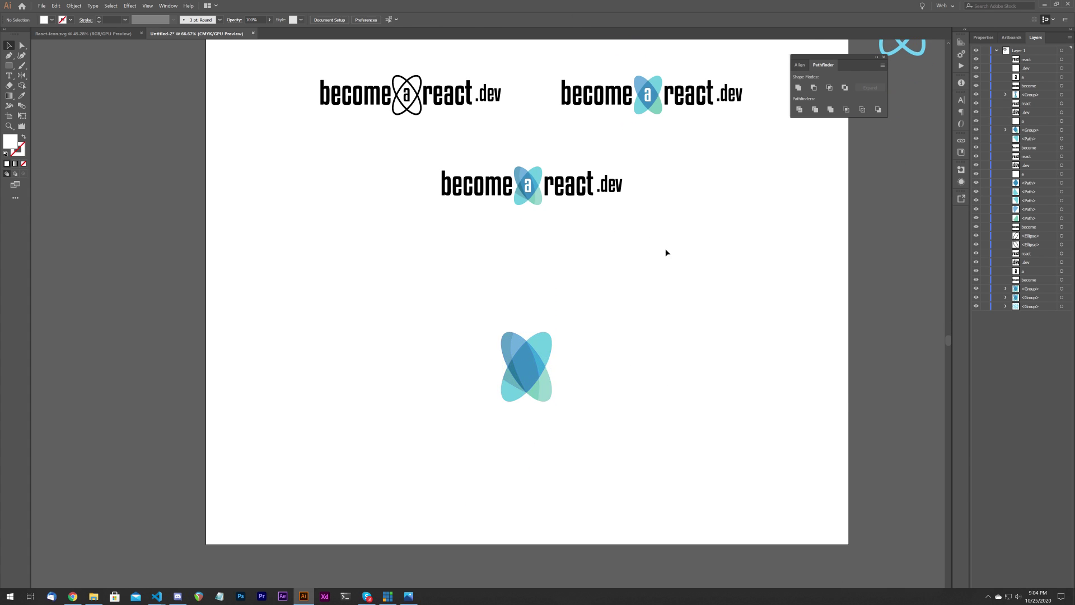
- Bring the blue React icon onto the artboard, level with the copied ellipse group and with a gap between them
scroll(667, 251, down, 1)
drag(684, 225, 598, 319)
click(756, 175)
drag(756, 176, 337, 433)
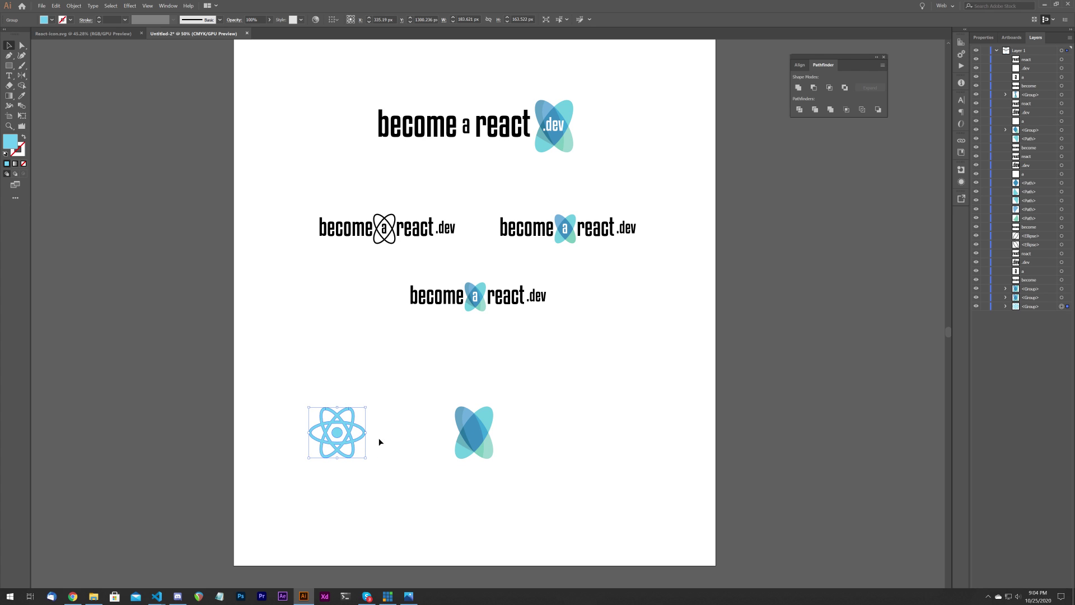
- Duplicate the React icon beside the original and shift the ellipse group farther away to make room for the copy
scroll(379, 427, up, 2)
drag(430, 366, 438, 198)
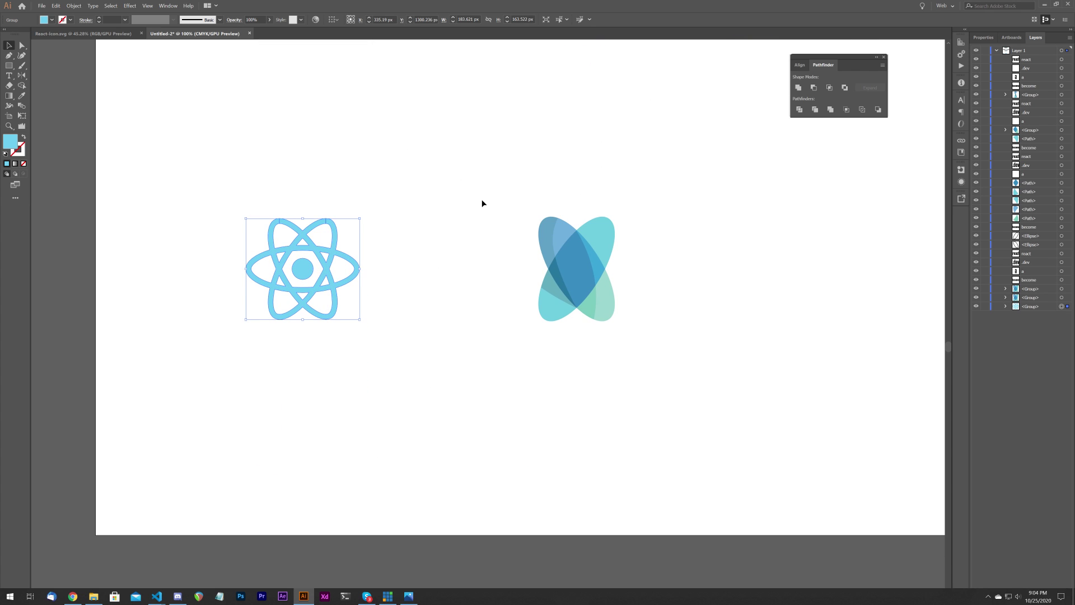
click(406, 228)
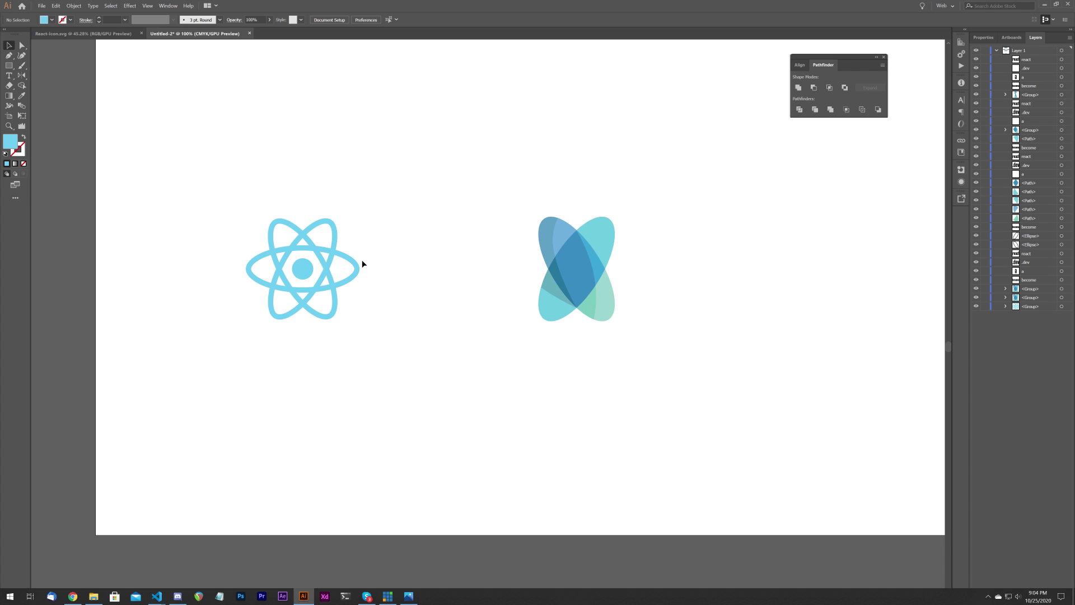
drag(324, 265, 478, 263)
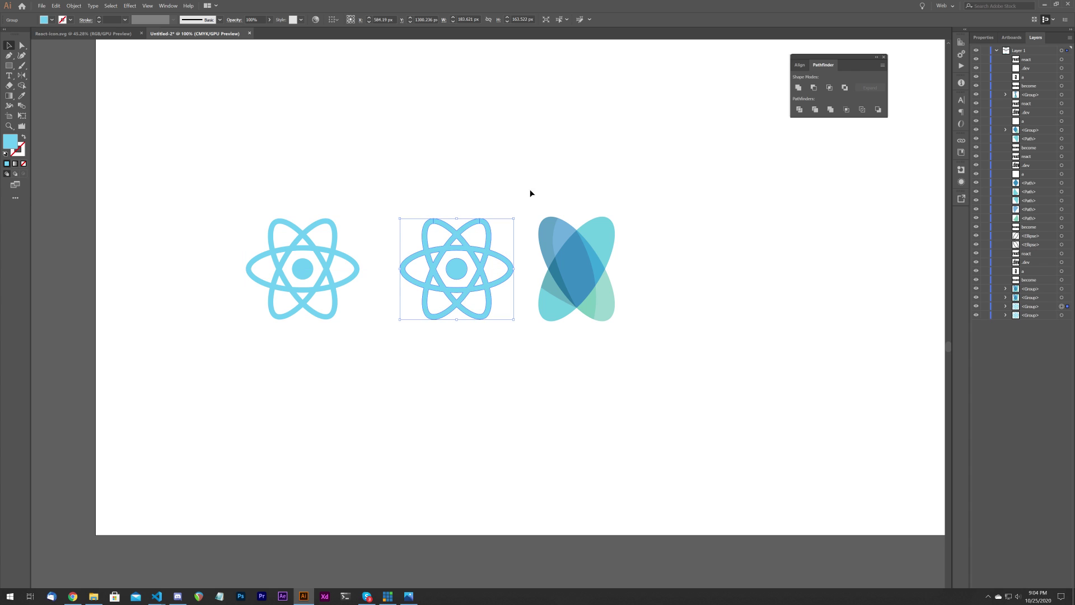
drag(579, 275, 664, 276)
click(560, 224)
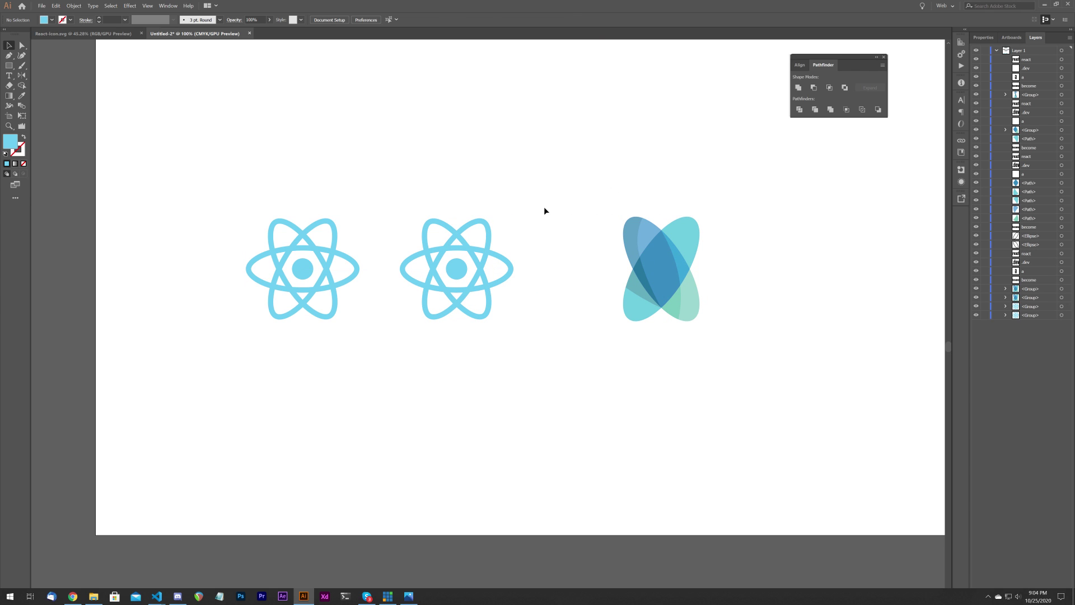
- Paste a copy of the outlined ellipses and "a" from the black logo near the icons, and delete the "a"
scroll(581, 171, down, 1)
drag(589, 139, 569, 336)
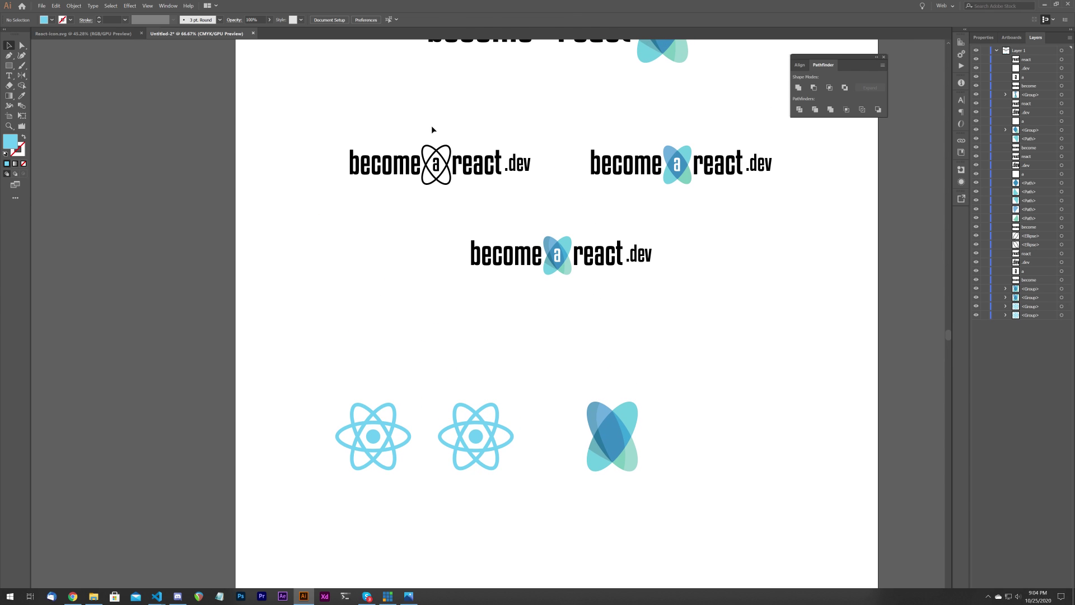
drag(449, 153, 449, 156)
click(491, 366)
drag(502, 447, 608, 391)
scroll(511, 310, up, 1)
key(ctrl+v)
click(583, 381)
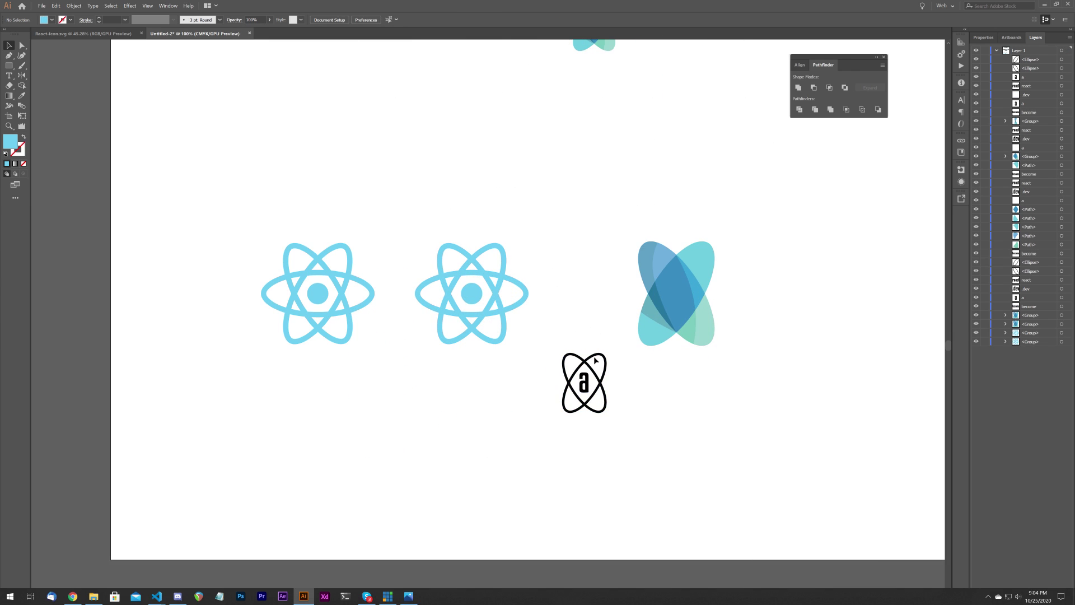
click(584, 385)
key(Delete)
- Centre the outlined ellipses over the second React icon and scale them to about 111 by 152 px to match its orbits
drag(578, 351, 606, 398)
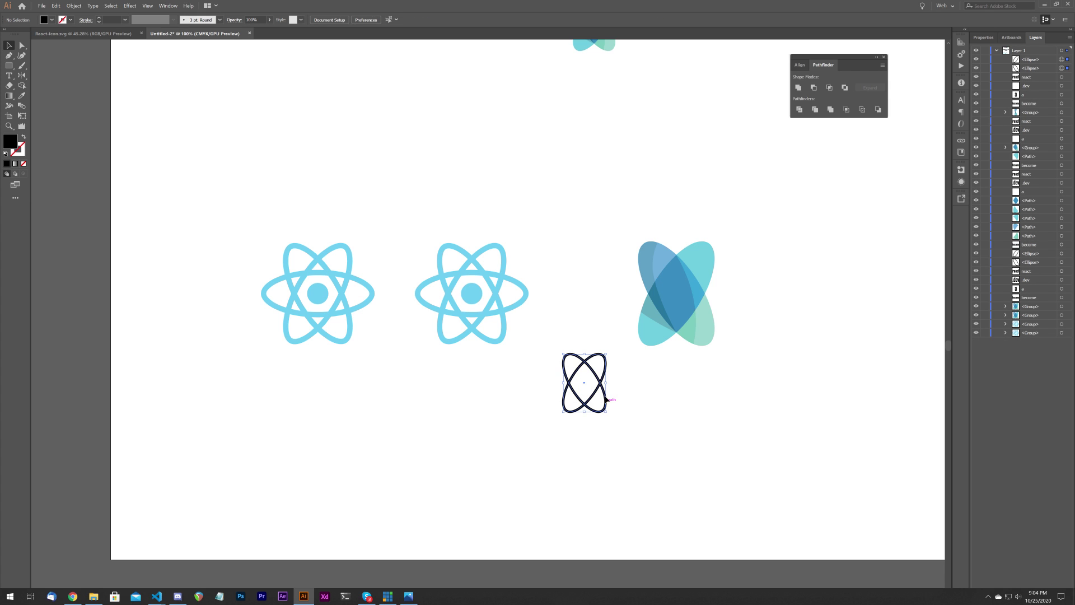
mouse_move(585, 354)
mouse_down()
mouse_move(479, 265)
mouse_move(508, 241)
mouse_up()
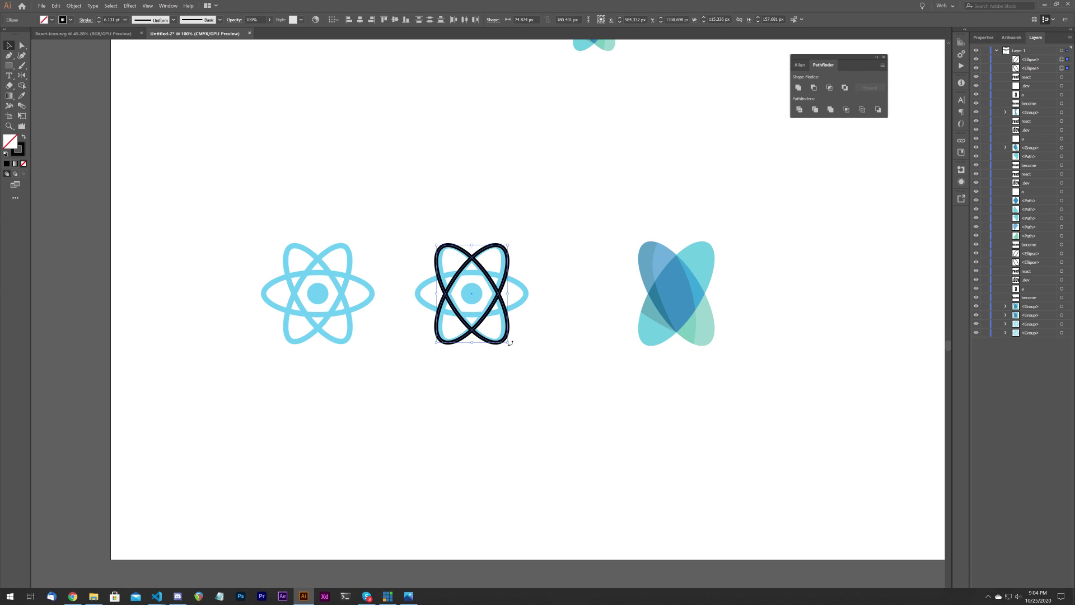
drag(508, 344, 506, 342)
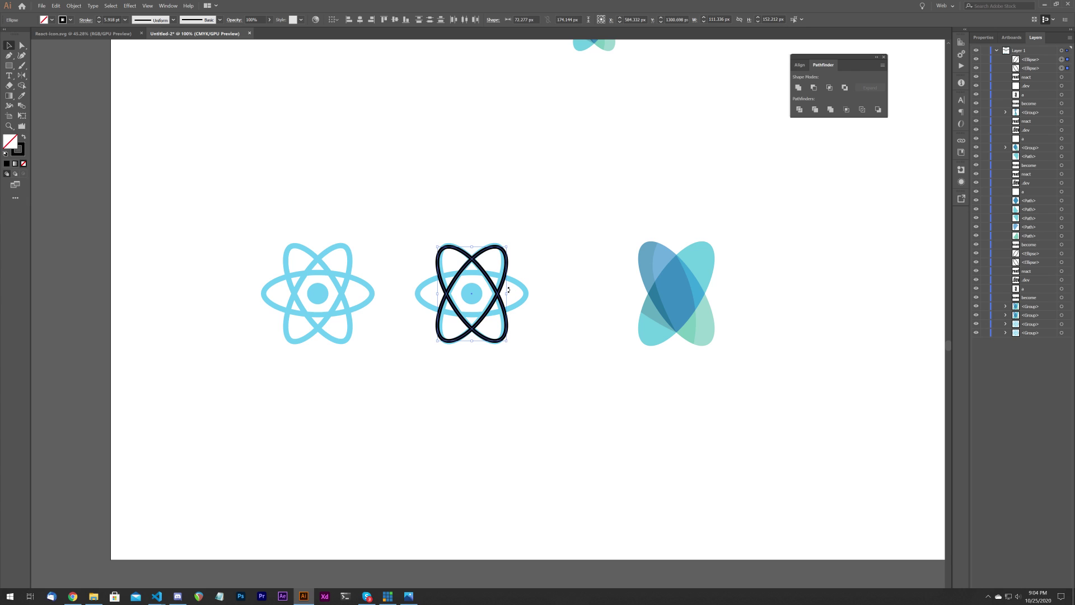
- Fill the second React icon with black (#000000)
click(527, 293)
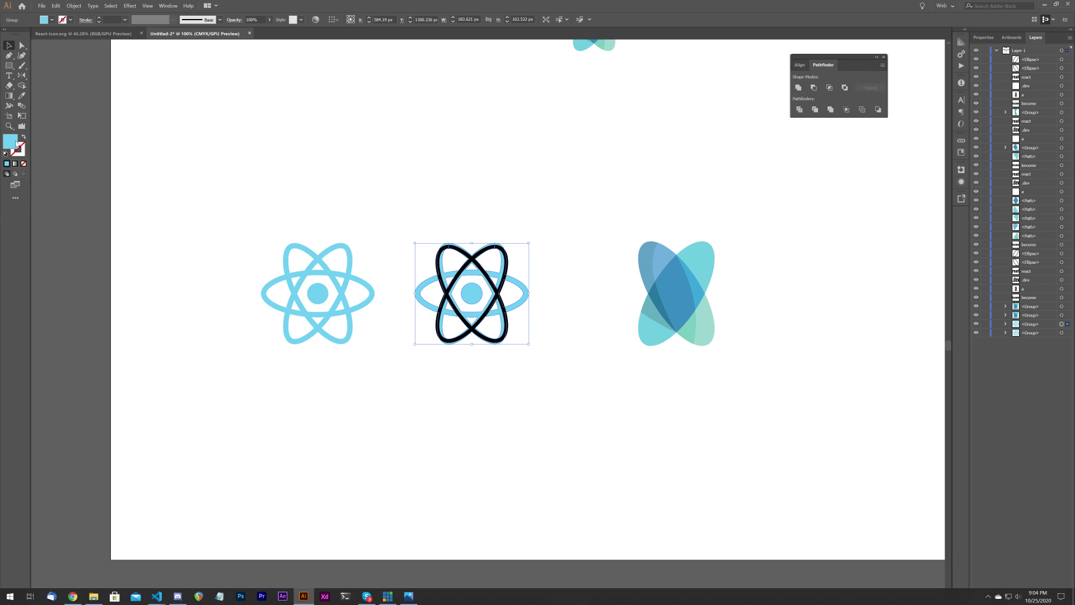
double_click(12, 144)
drag(381, 240, 350, 258)
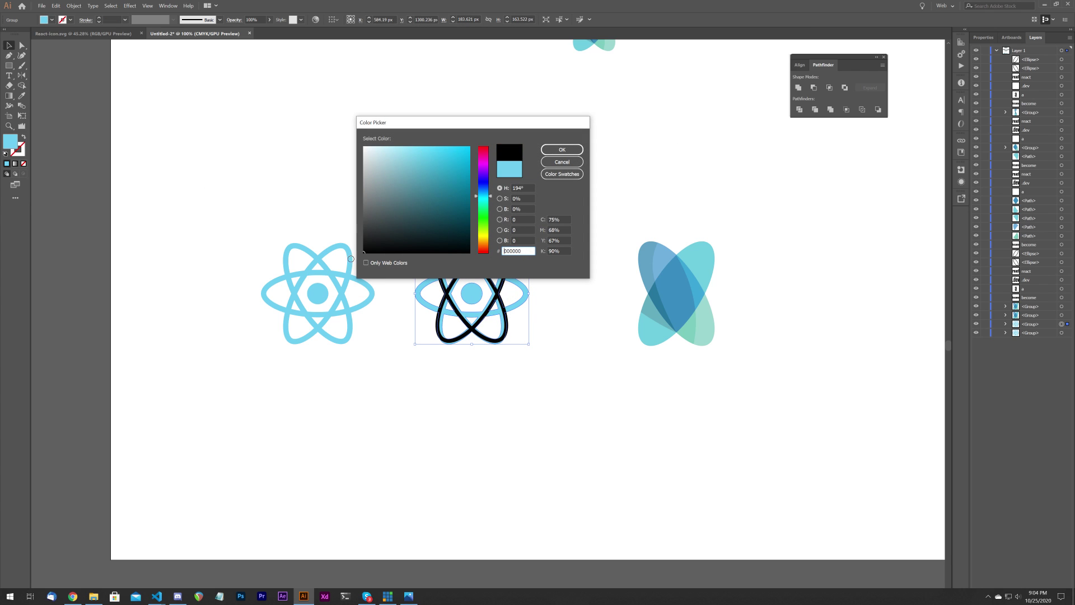
click(555, 152)
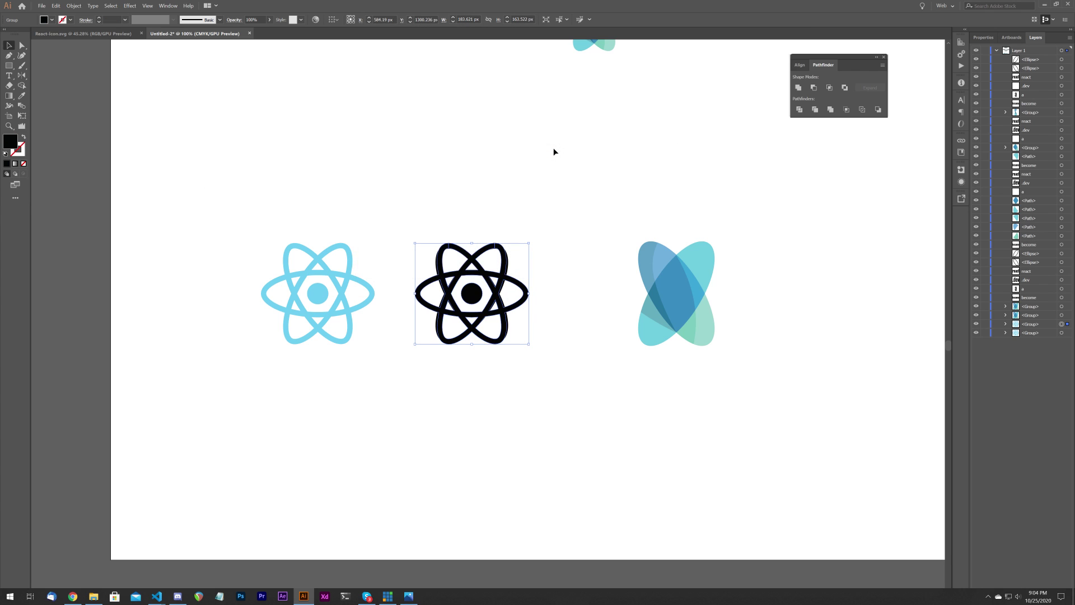
- Lower the opacity of the black second React icon to 14% so the outlined ellipses stand out over it
click(269, 19)
drag(270, 30, 241, 34)
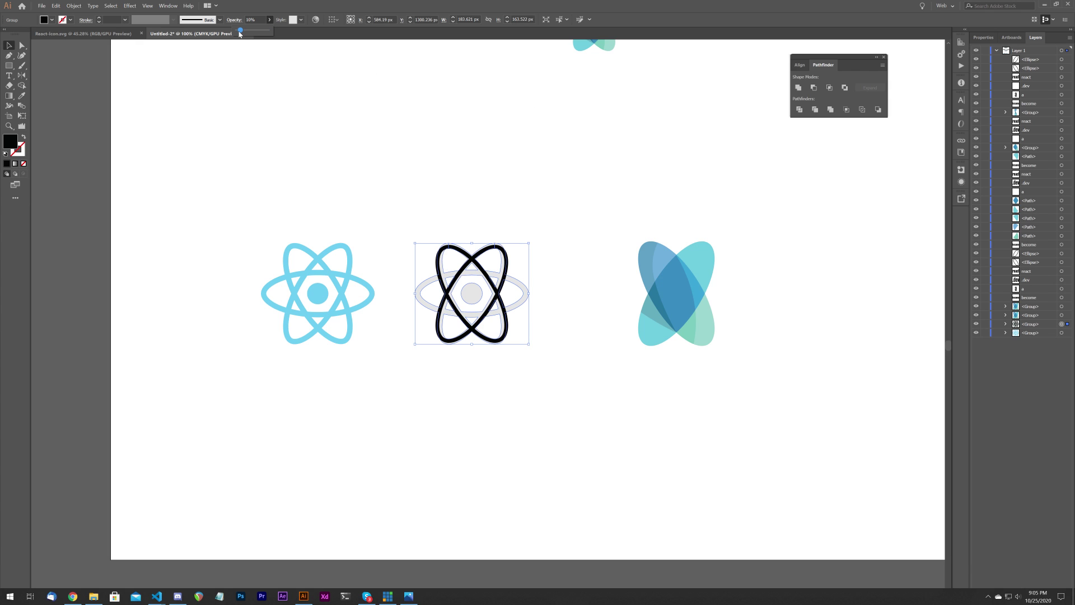
click(216, 112)
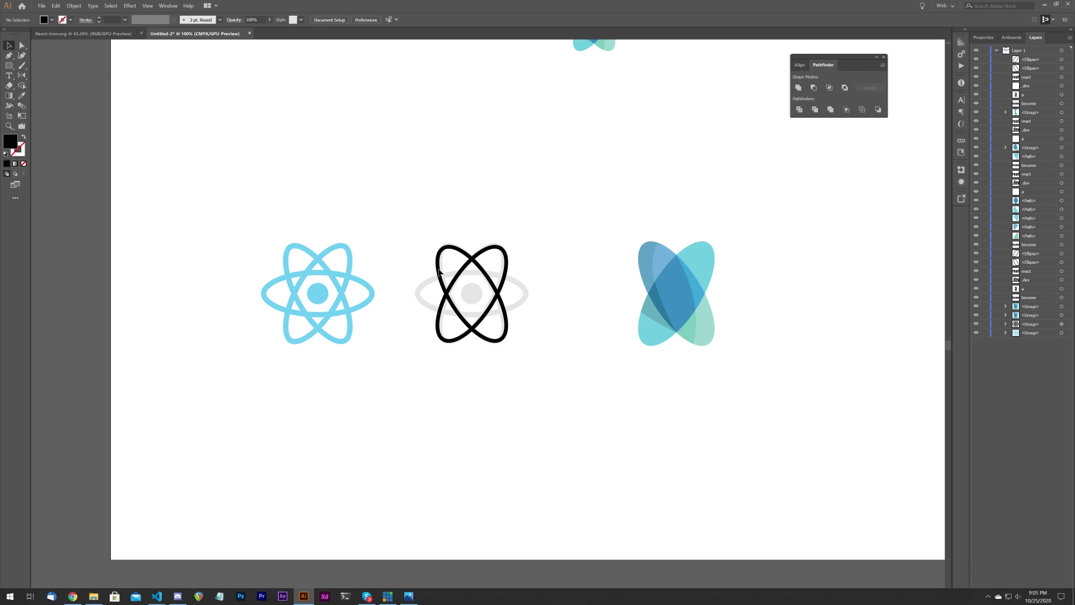
click(523, 291)
click(269, 21)
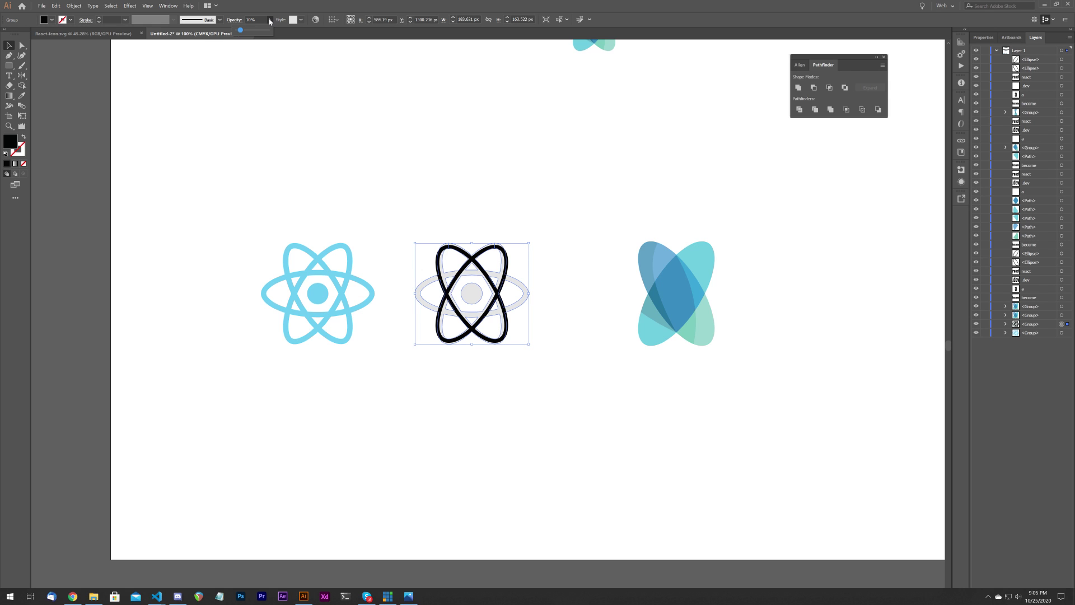
drag(243, 33, 244, 33)
click(329, 136)
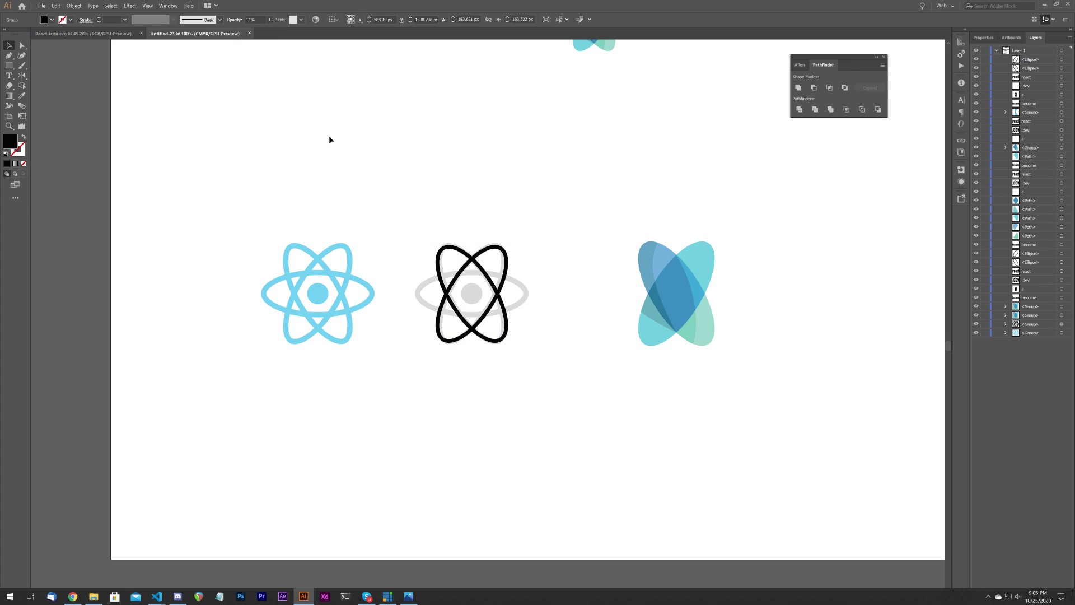
- Shift the plain coloured ellipse group farther from the two React icons and delete it
drag(505, 179, 464, 176)
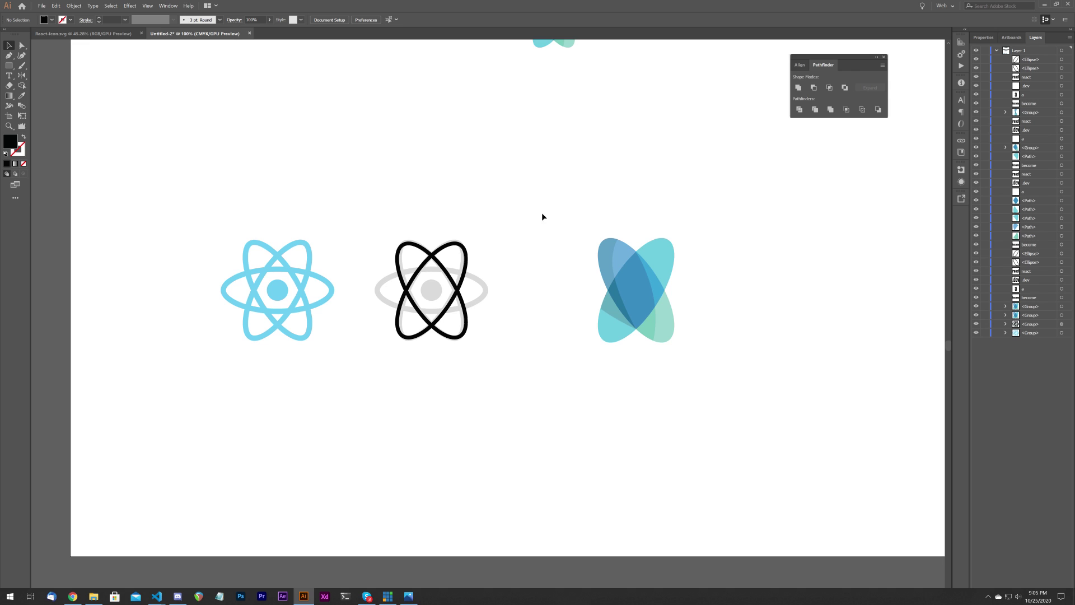
click(656, 294)
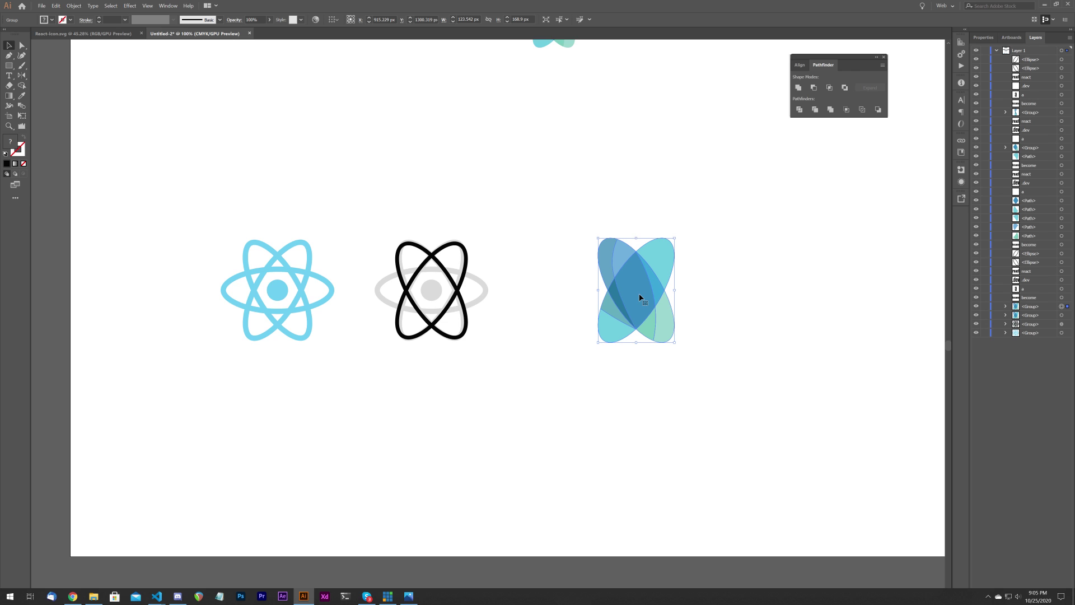
scroll(552, 236, down, 1)
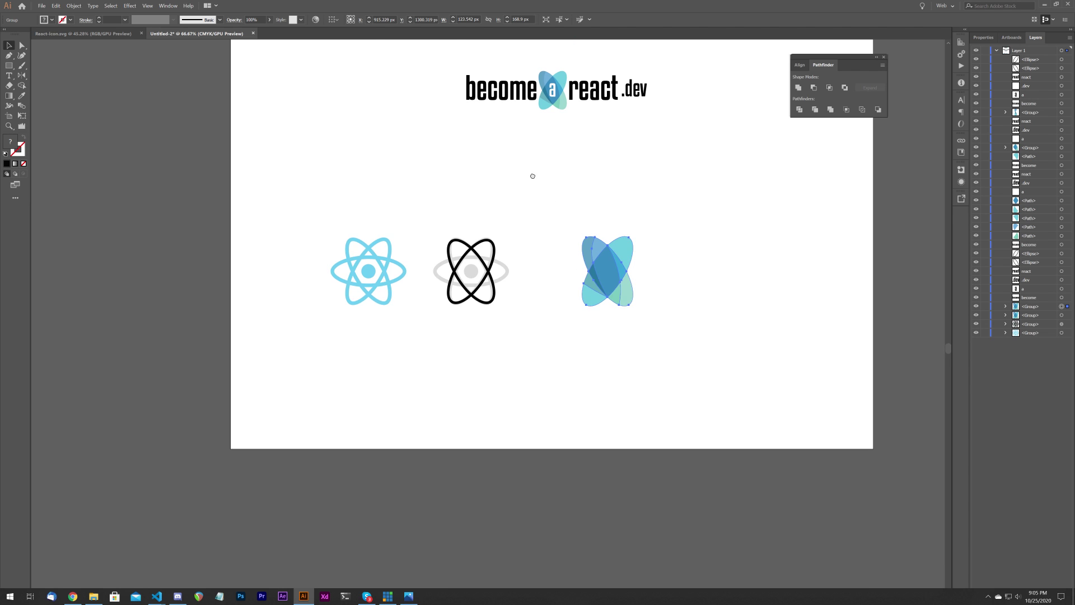
drag(533, 173, 508, 268)
drag(621, 243, 632, 282)
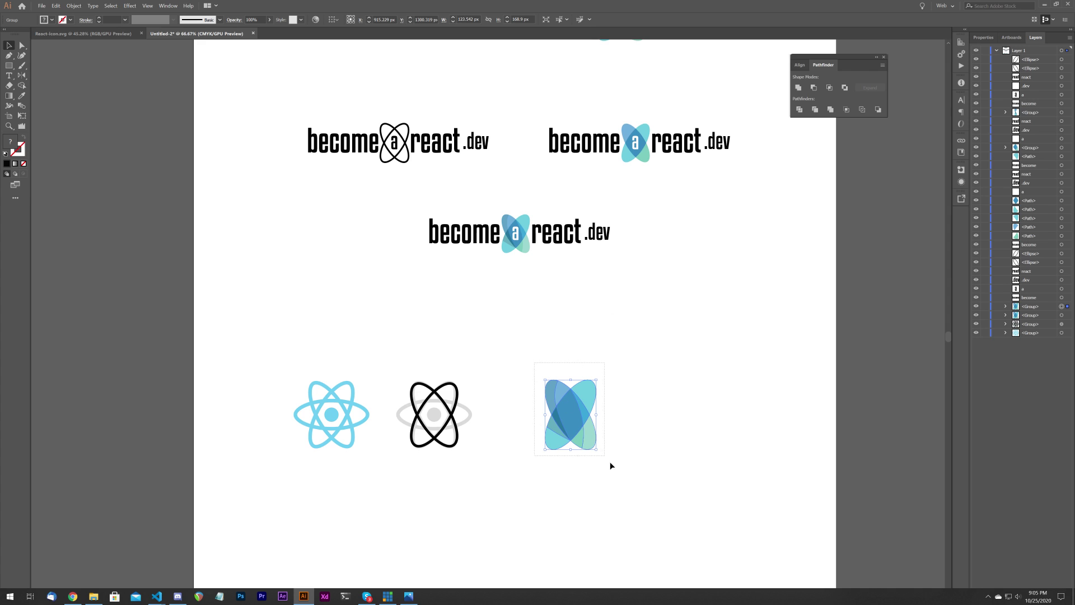
drag(569, 412, 680, 412)
drag(628, 334, 727, 474)
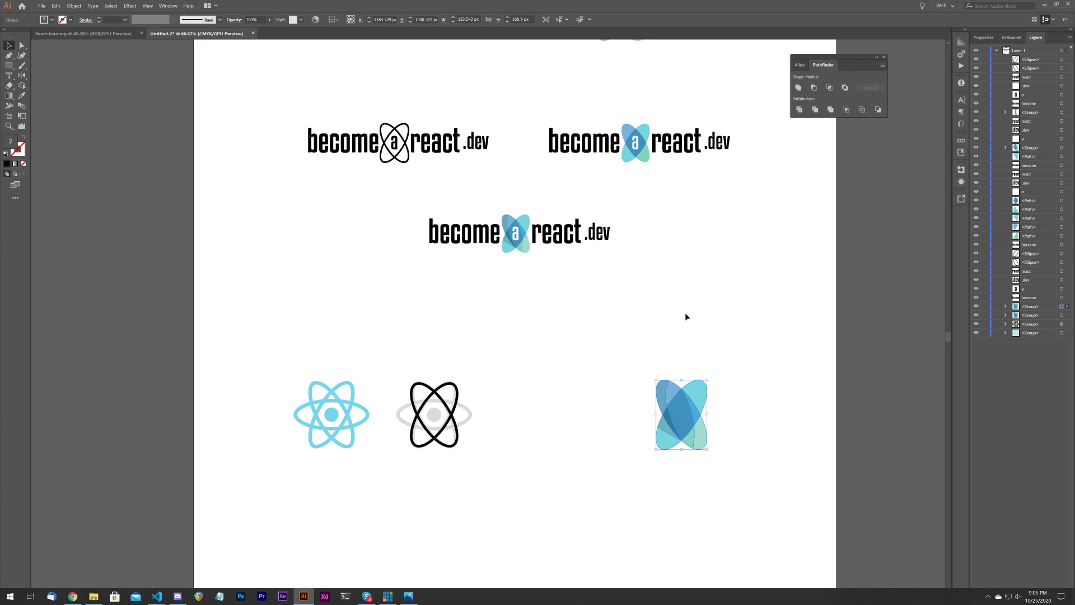
key(Delete)
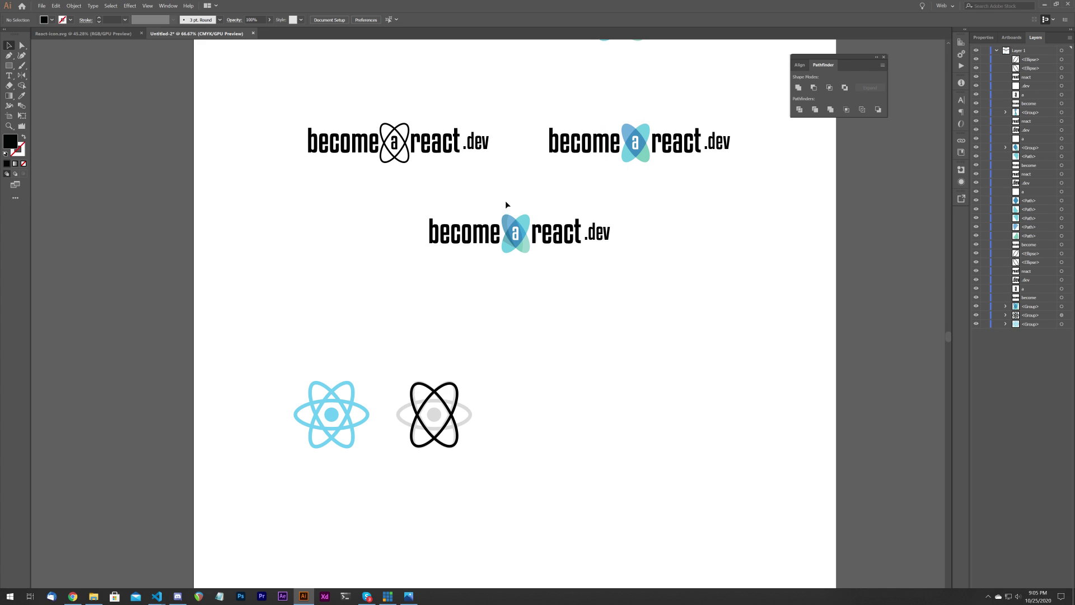
- Place an enlarged copy of the lowest logo's coloured ellipses and "a" in the icon row, and change its letter to ".dev"
drag(527, 266, 676, 382)
double_click(655, 421)
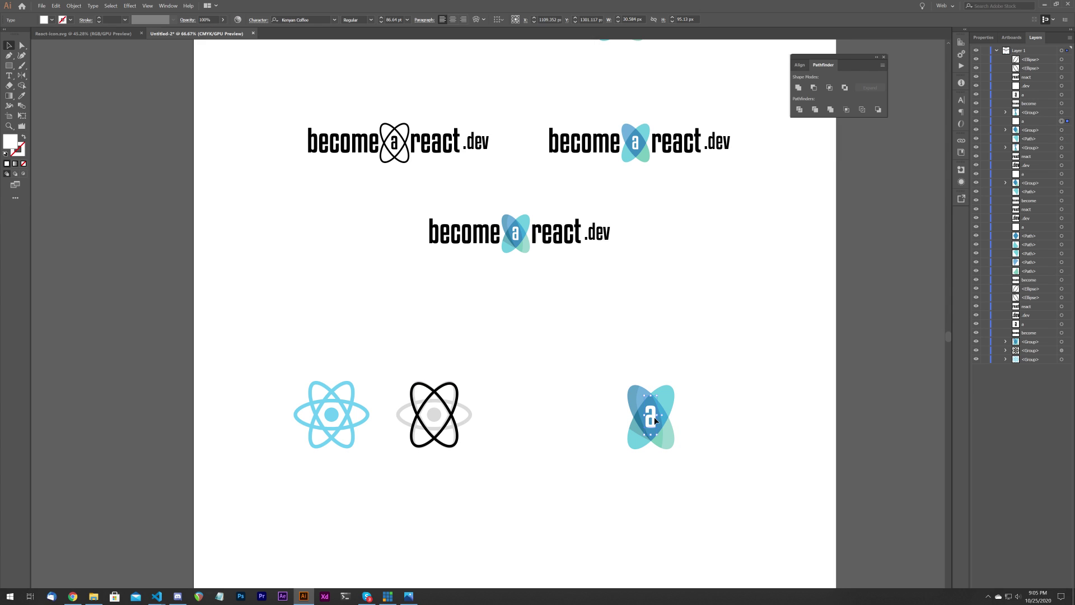
key(ctrl+a)
text(.dev)
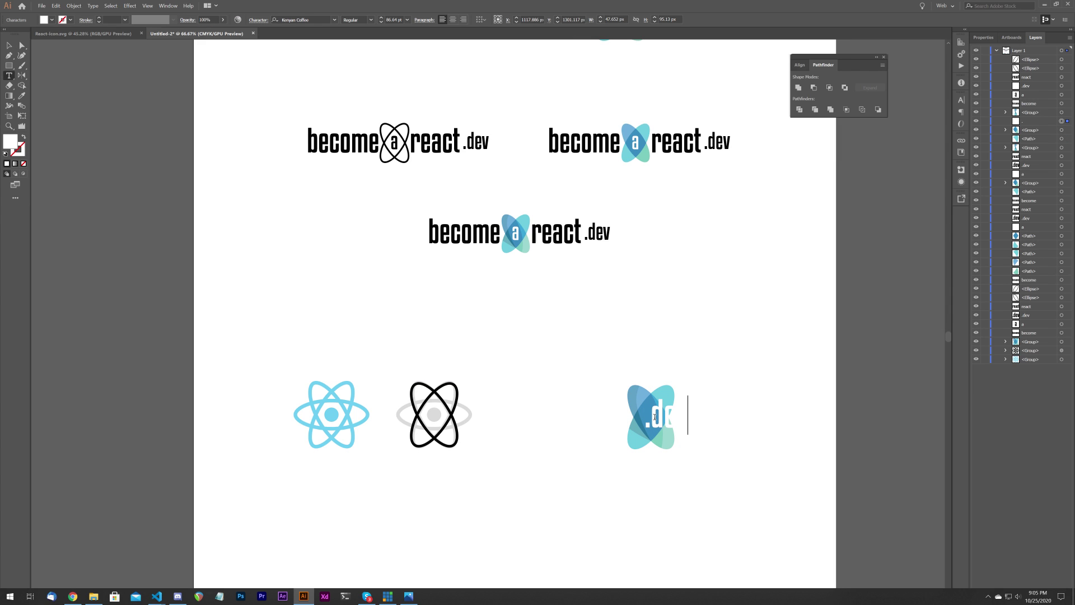
key(Escape)
- Centre the ".dev" text on the coloured ellipses, bring it to the front of the layer, and scale it to about 58 by 52 px
drag(683, 412, 669, 413)
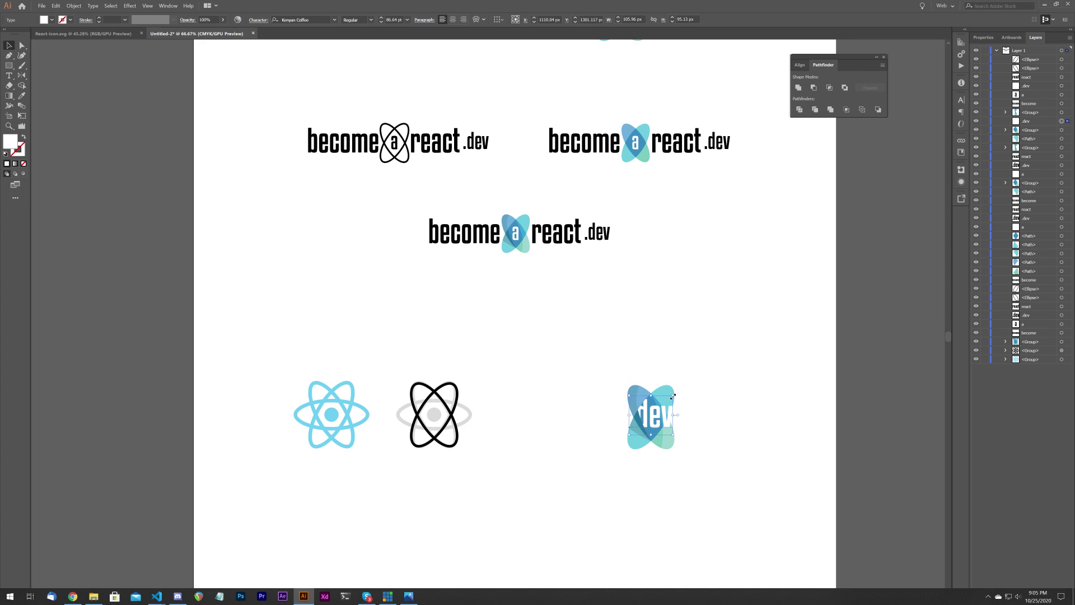
drag(1043, 123, 1036, 57)
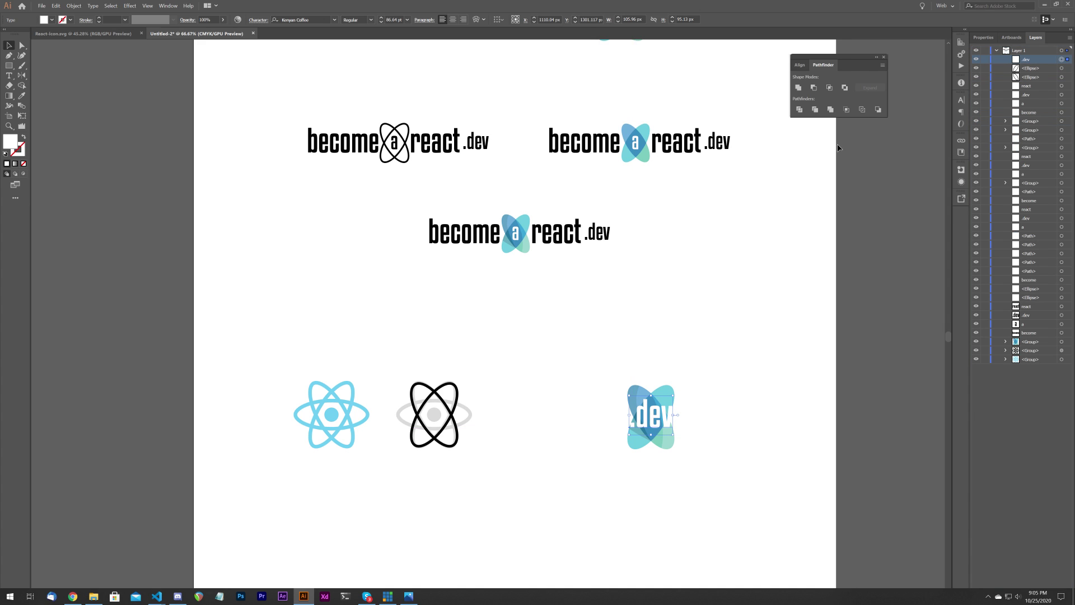
drag(673, 396, 664, 399)
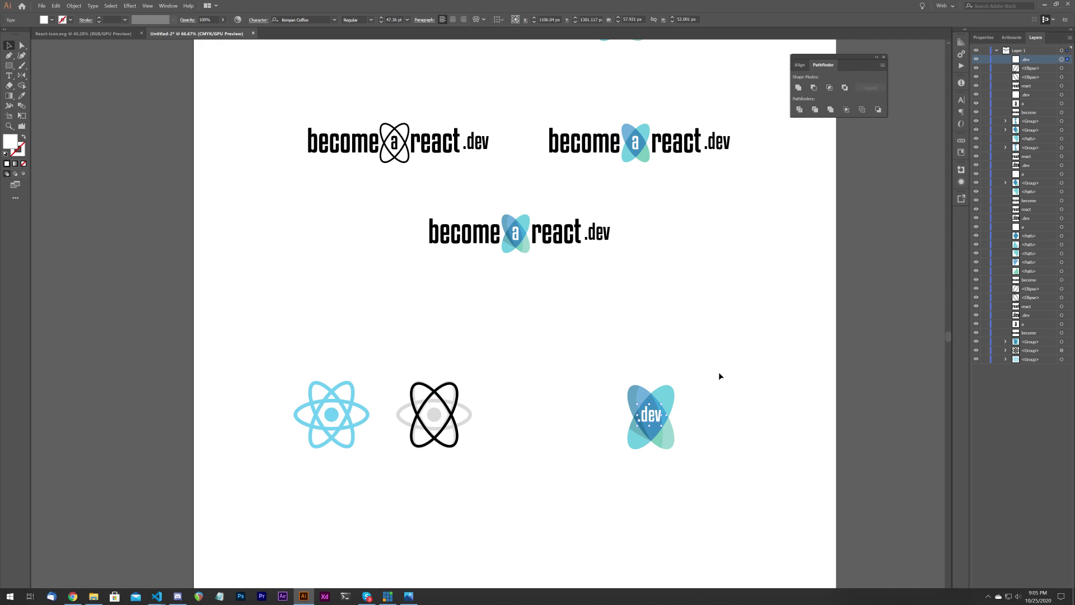
click(718, 372)
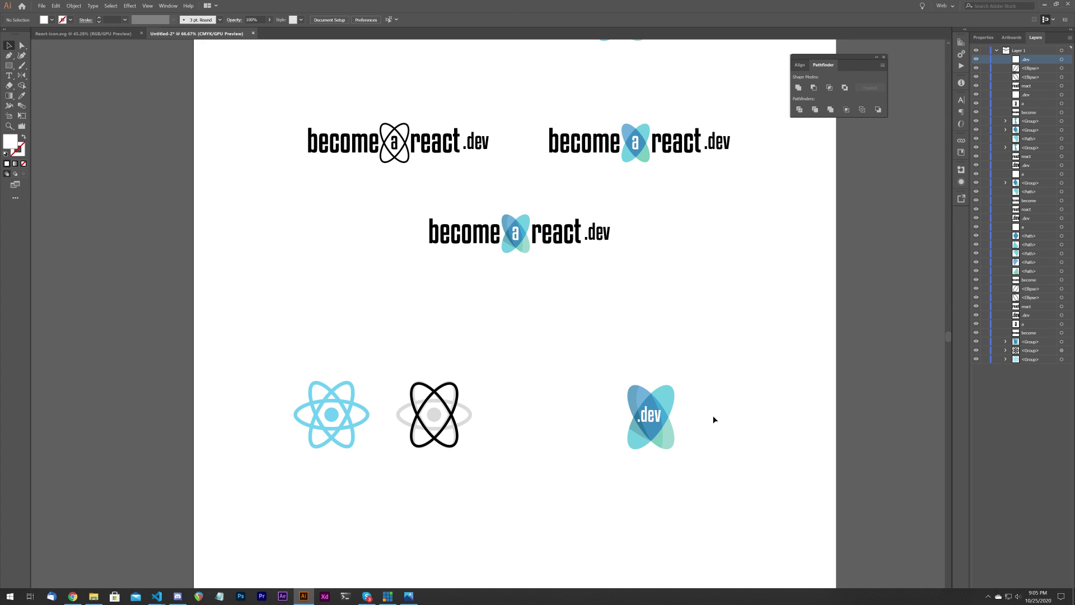
- Convert the white ".dev" text to outlines and nudge it to the centre of the coloured ellipses
click(656, 420)
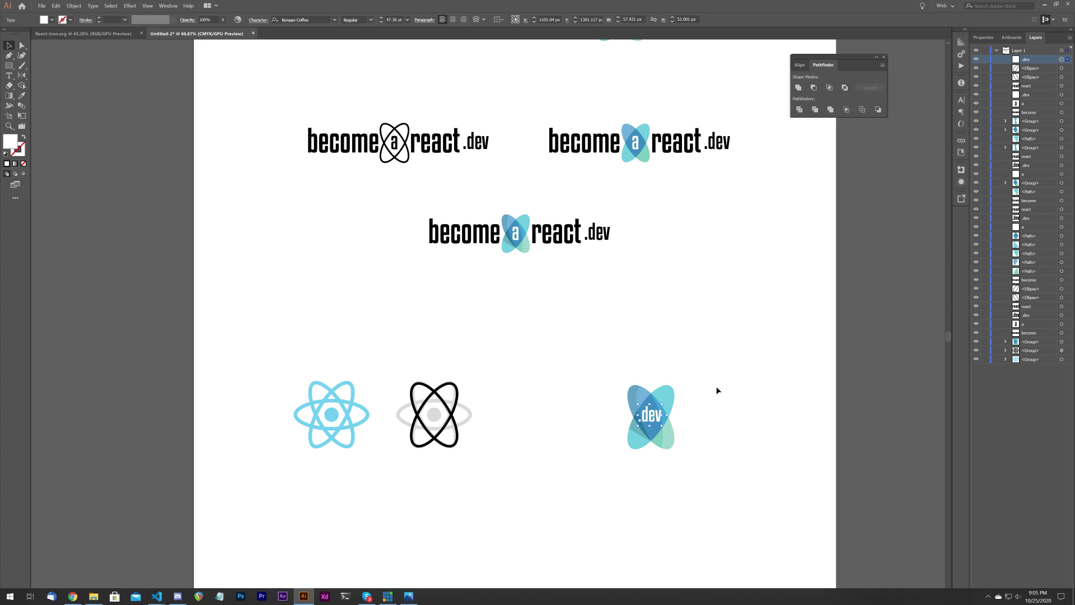
key(ctrl+shift+o)
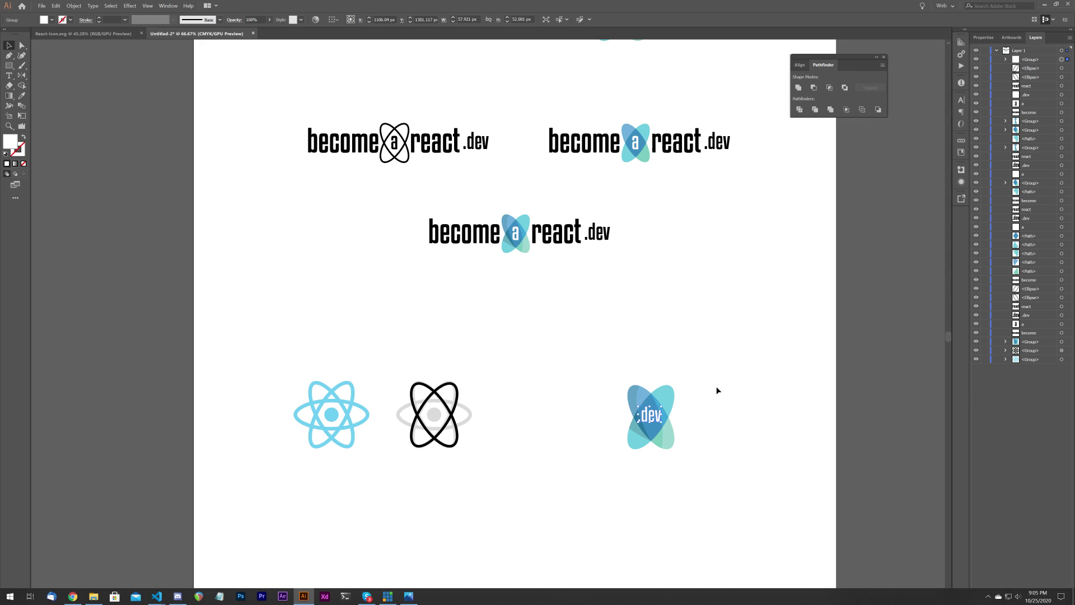
click(717, 388)
drag(659, 421, 658, 421)
click(747, 416)
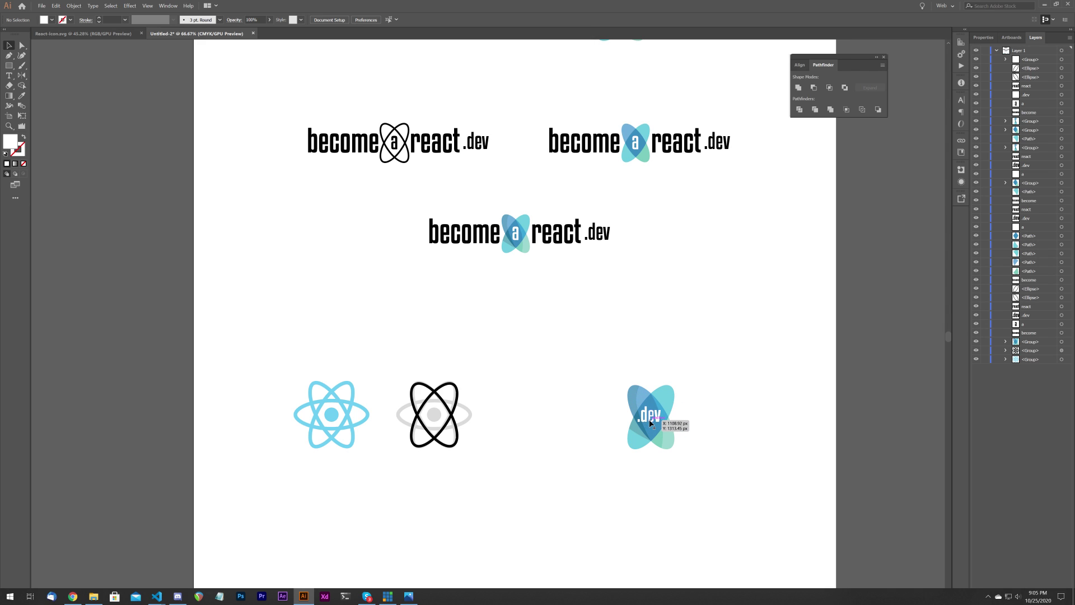
- Duplicate the coloured ".dev" emblem beside the second React icon and delete the copy's ellipses, keeping only its lettering
drag(594, 358, 561, 405)
click(553, 347)
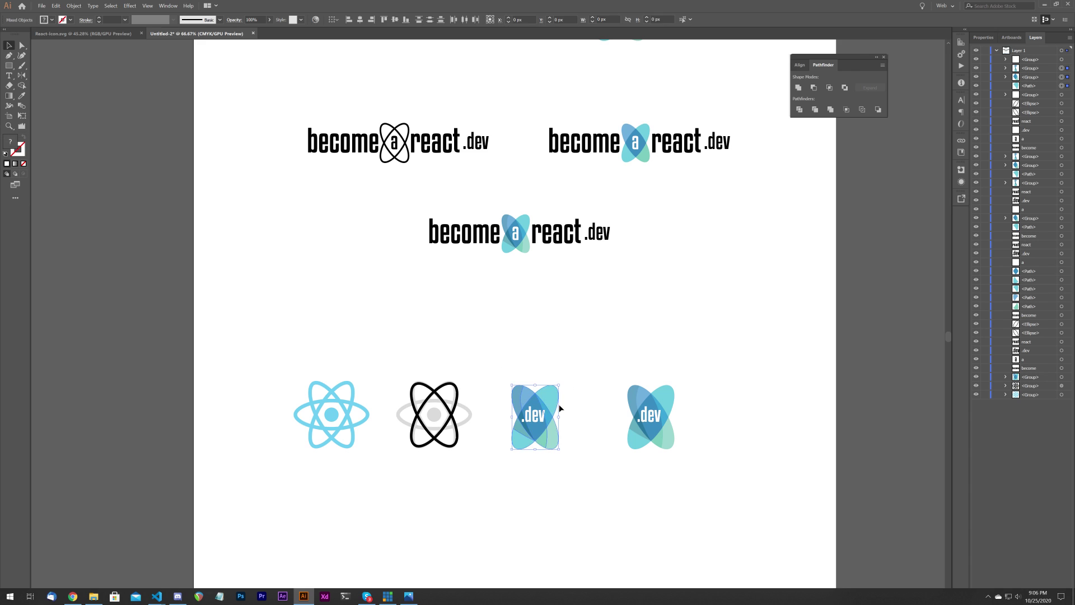
key(Delete)
click(538, 416)
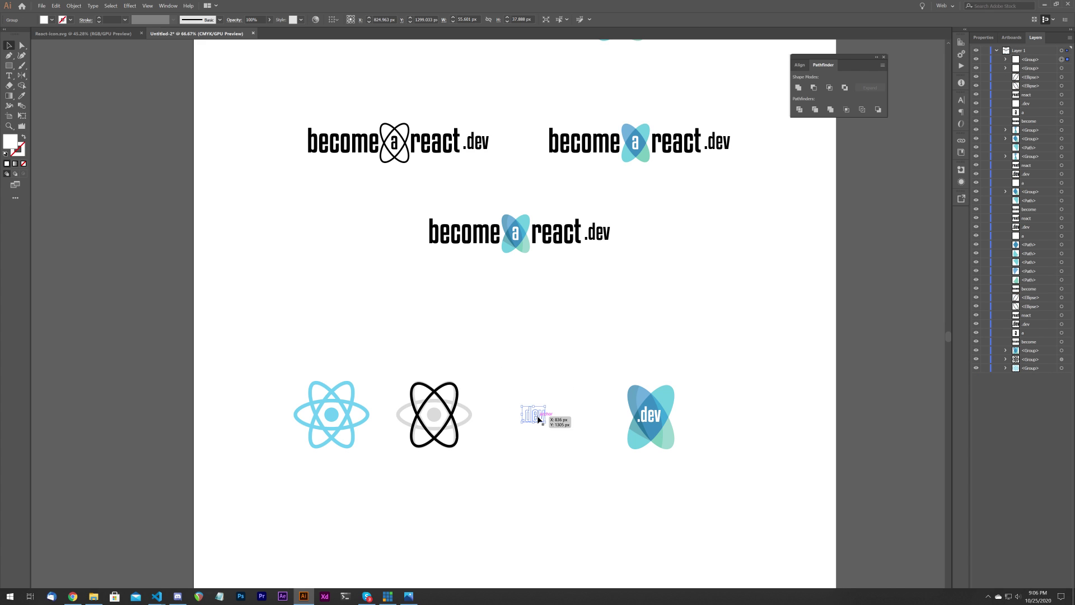
- Fill the copied ".dev" lettering with black (#000000)
double_click(6, 145)
drag(378, 233, 354, 260)
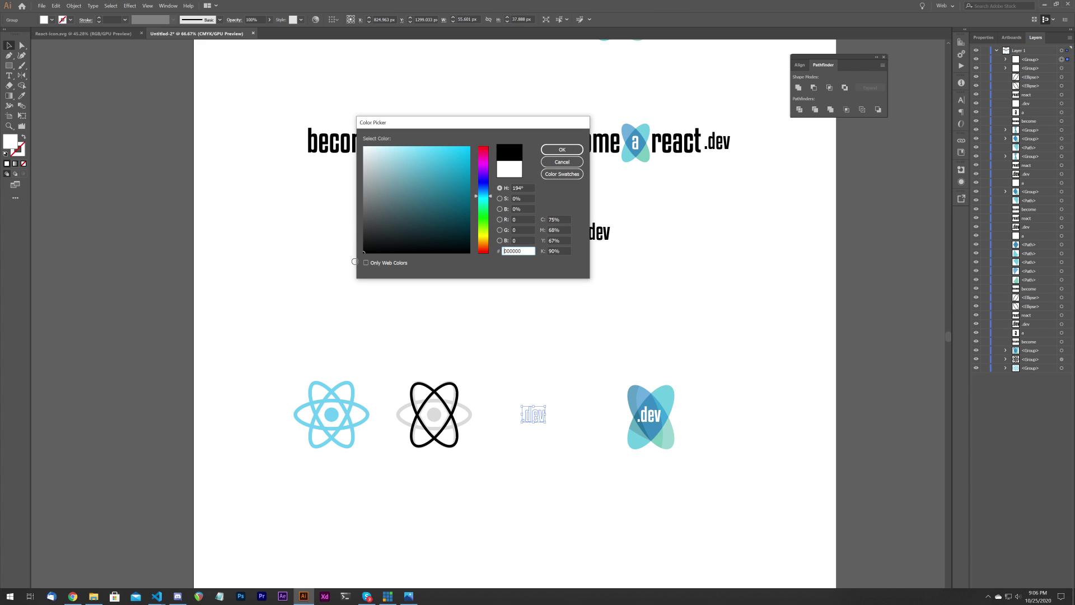
click(560, 150)
drag(423, 373, 423, 374)
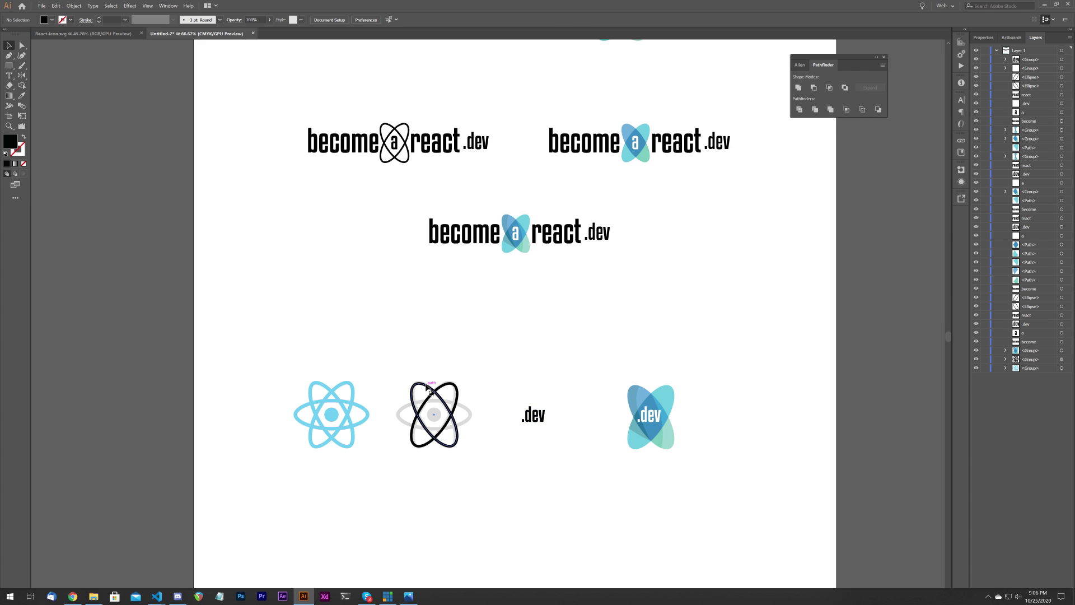
- Group the two outlined ellipses on the second React icon and place a copy of them around the black ".dev"
click(426, 386)
shift+click(450, 384)
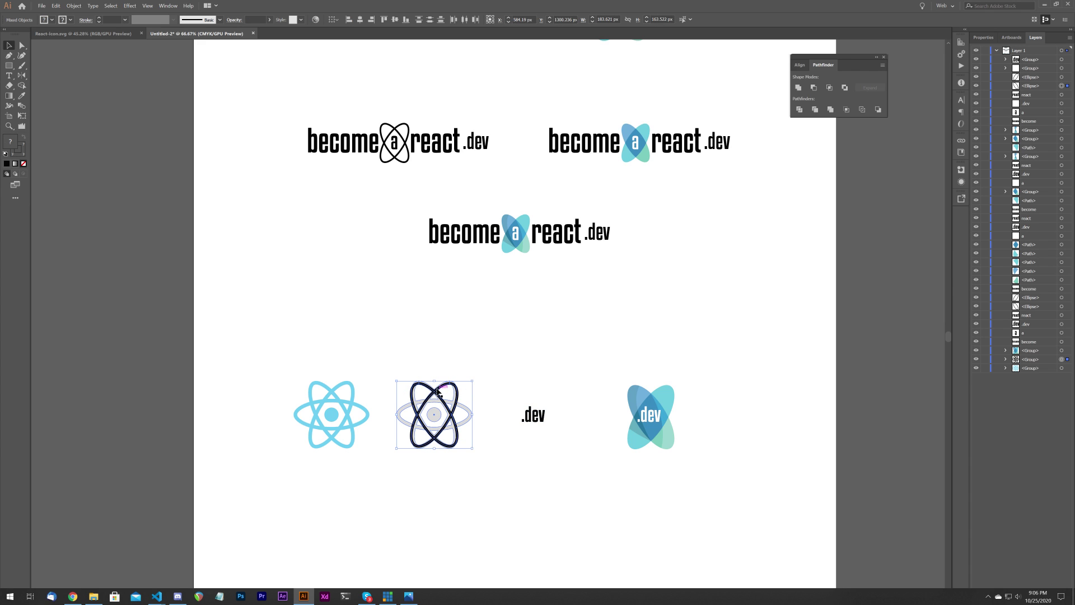
click(376, 490)
scroll(455, 423, up, 2)
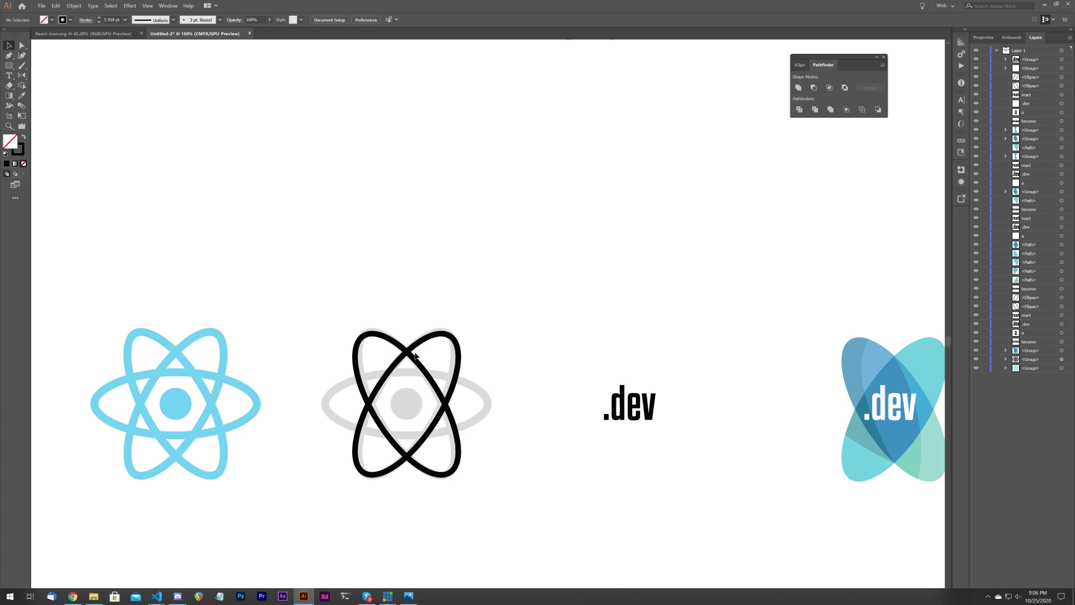
click(414, 347)
shift+click(410, 352)
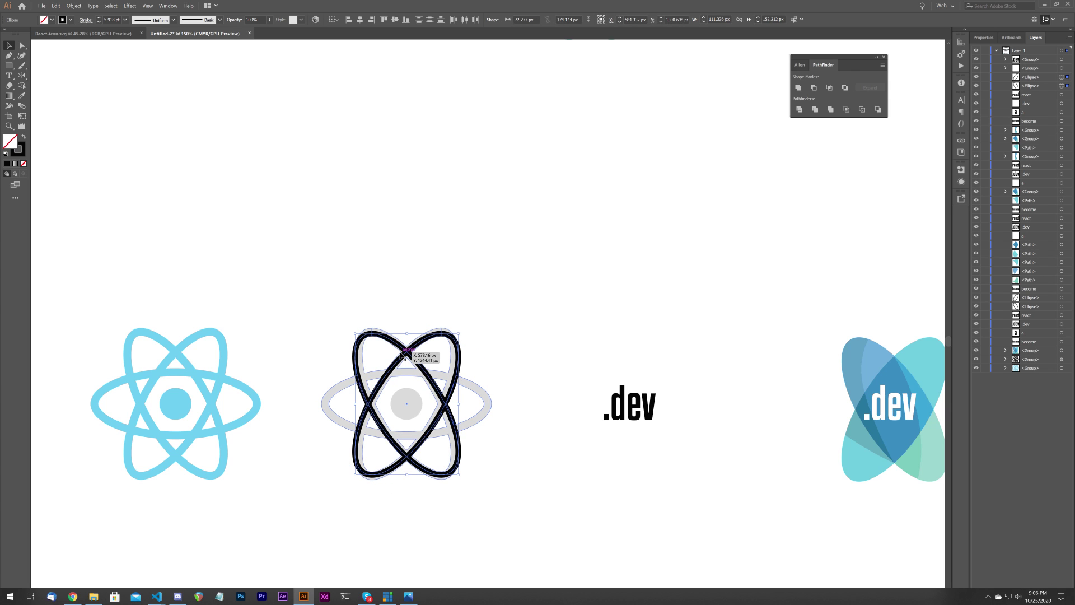
key(ctrl+g)
drag(408, 351, 630, 356)
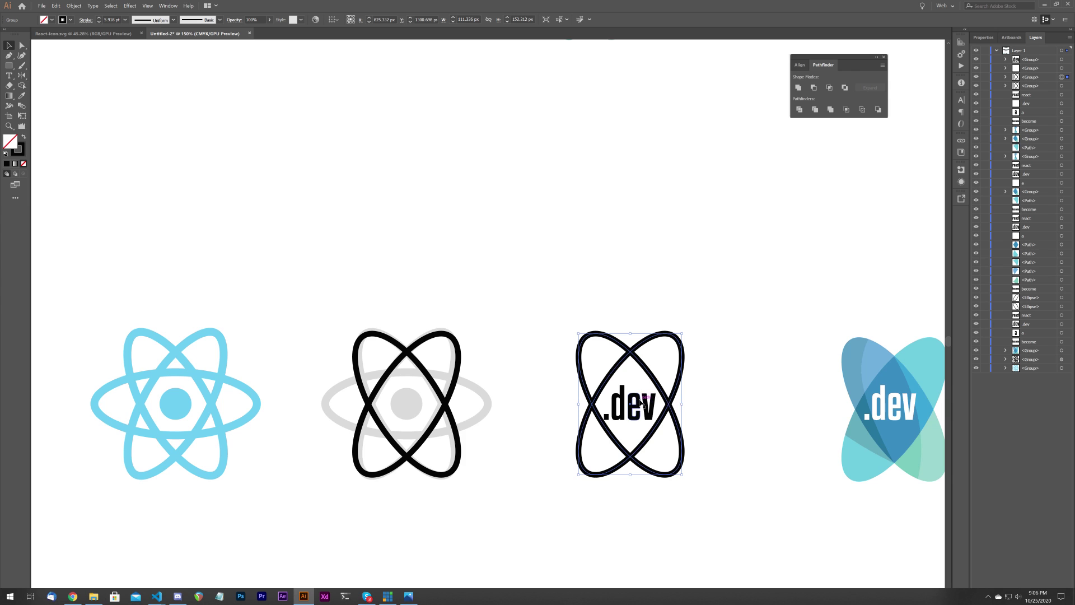
- Enlarge the outlined ellipses around the black ".dev" slightly, and scale the coloured emblem up to about 132 by 181 px
drag(684, 333, 689, 329)
click(725, 383)
scroll(731, 374, down, 2)
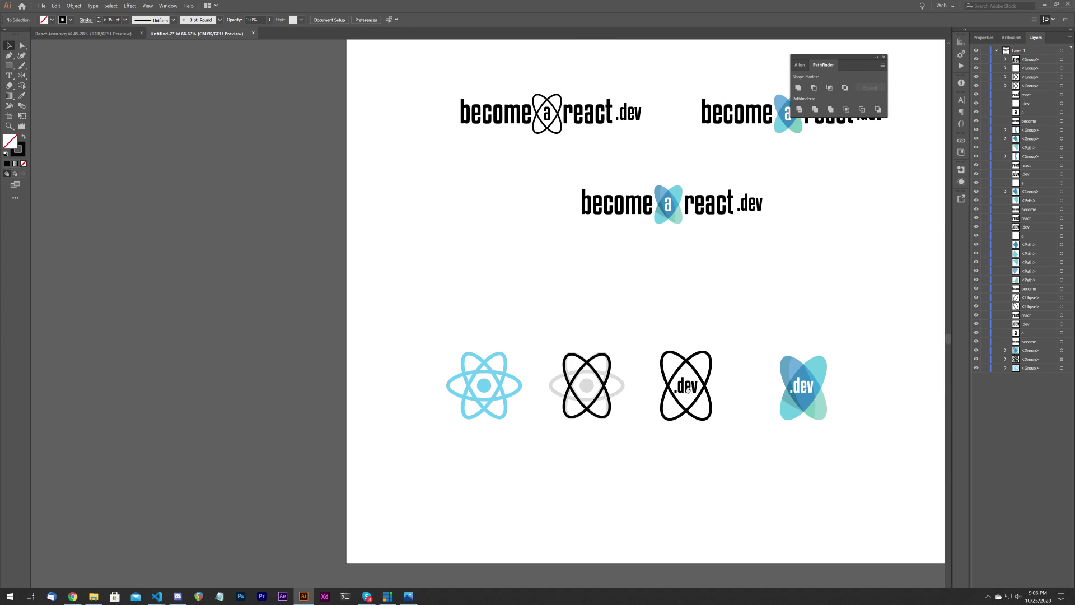
drag(733, 367, 603, 330)
drag(613, 292, 700, 364)
drag(697, 317, 702, 312)
click(744, 350)
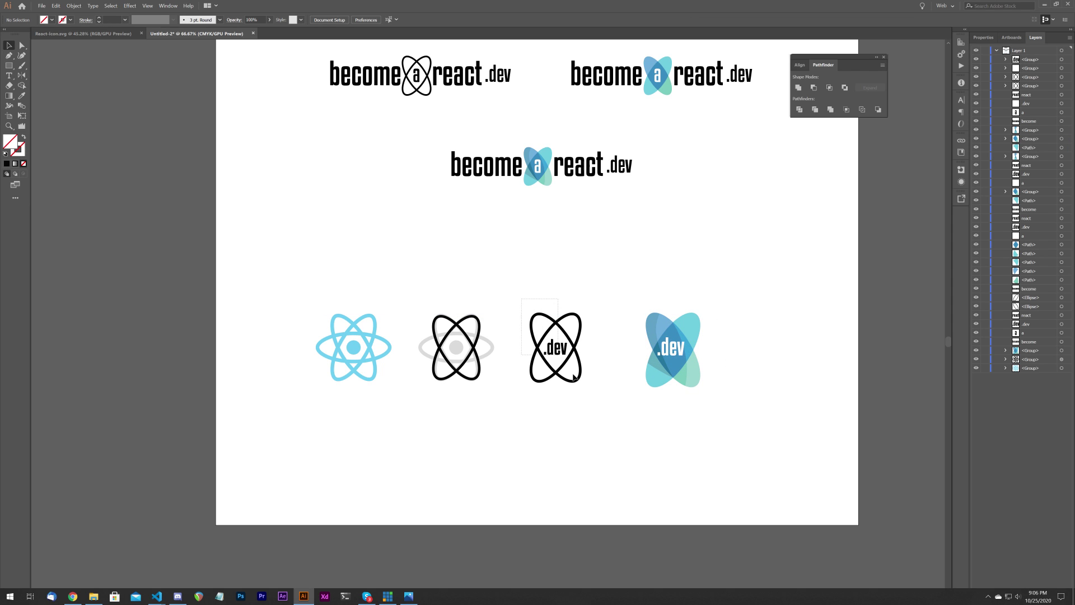
- Space the second React icon, the outlined ".dev" emblem and the coloured emblem evenly along the row
click(575, 352)
drag(574, 346, 591, 347)
drag(624, 279, 709, 399)
drag(683, 350, 687, 351)
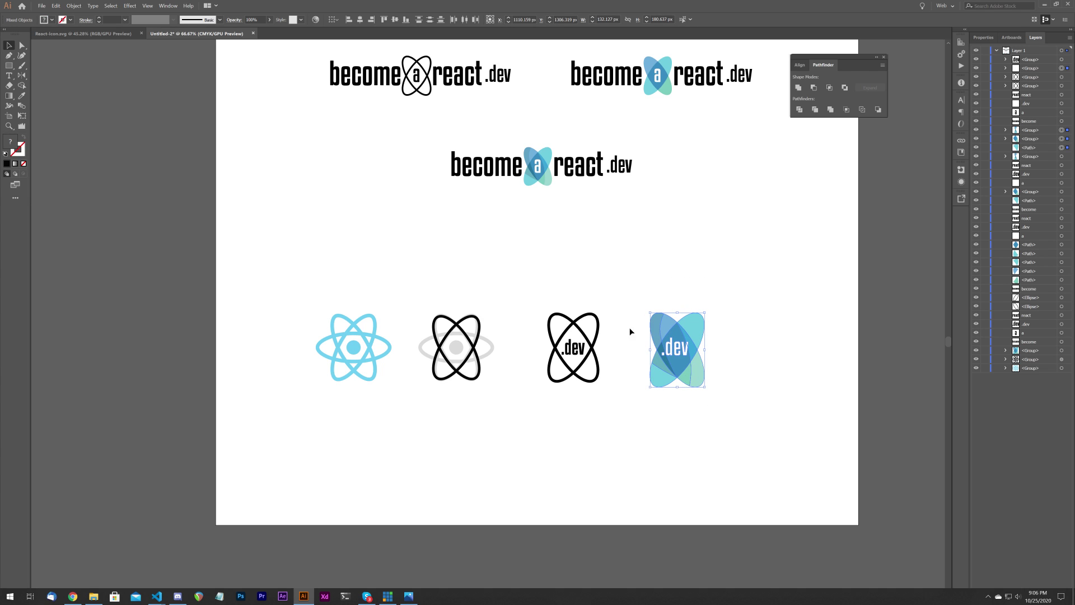
click(624, 300)
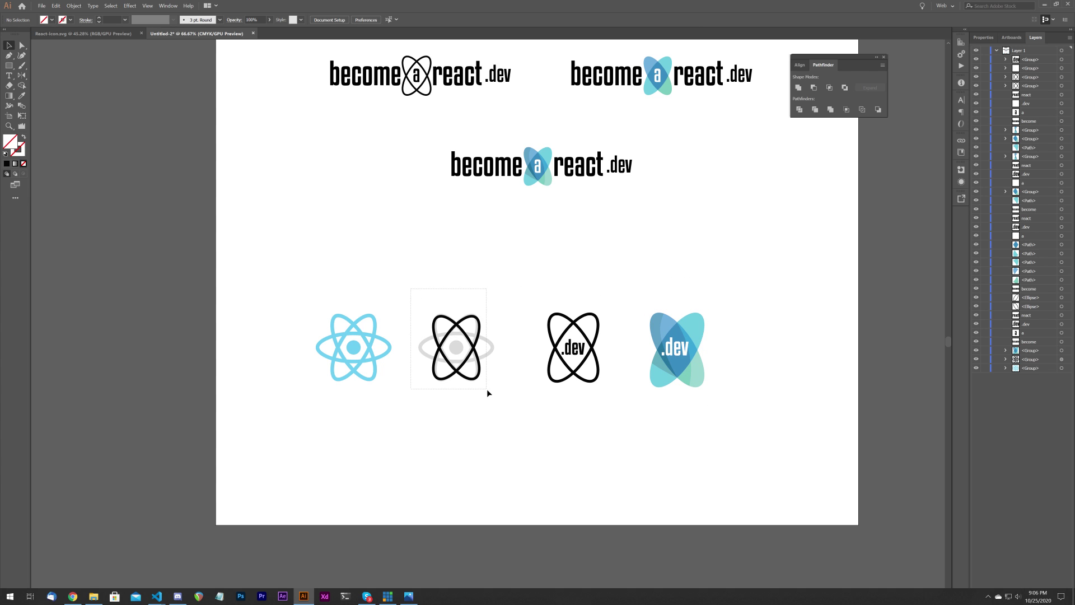
drag(490, 347, 502, 347)
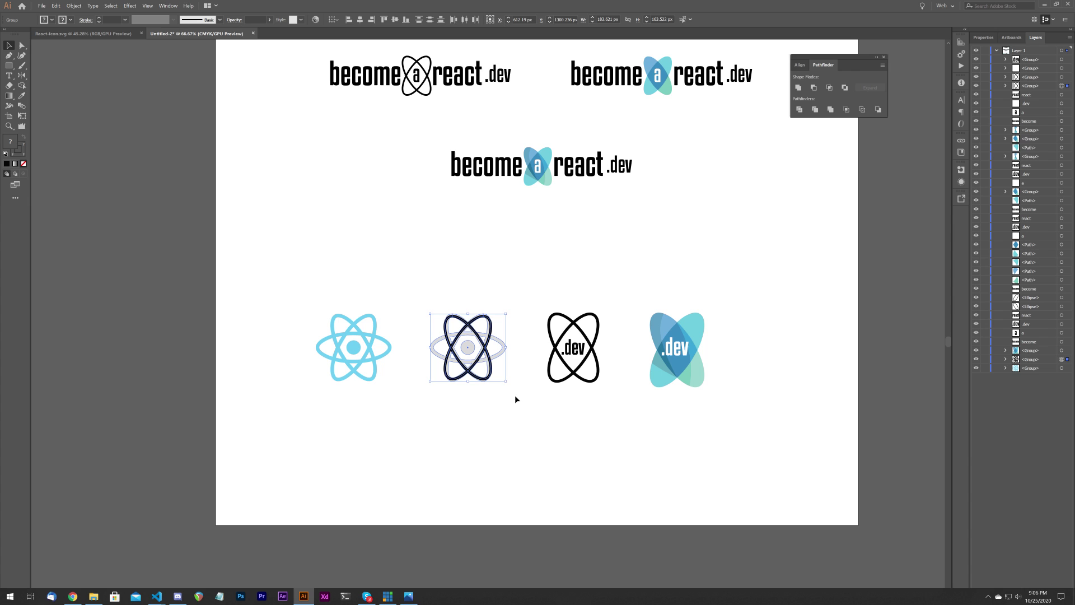
click(515, 399)
scroll(367, 337, up, 2)
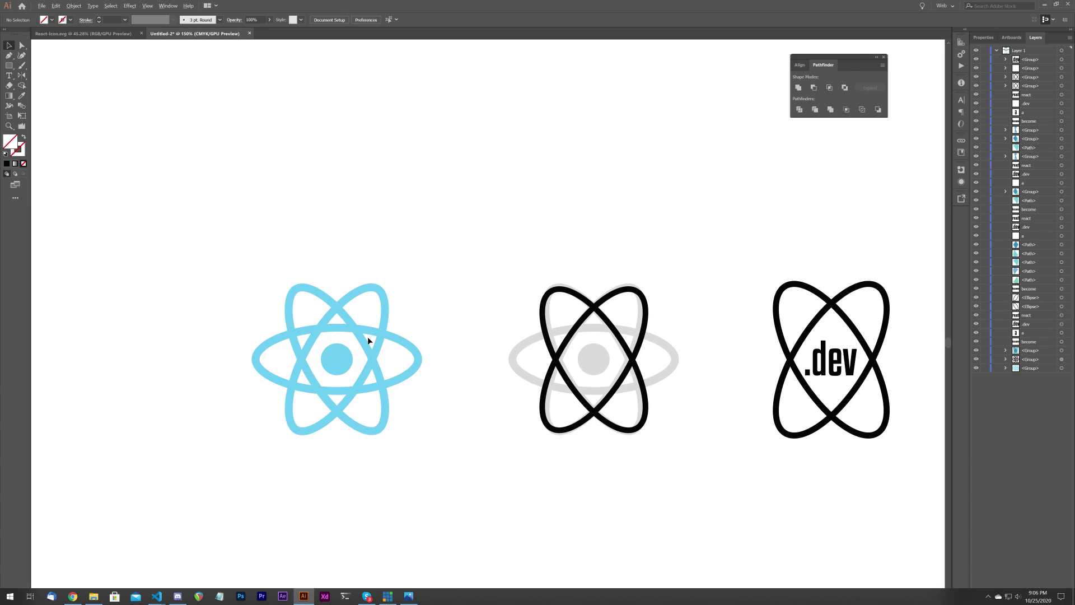
click(8, 55)
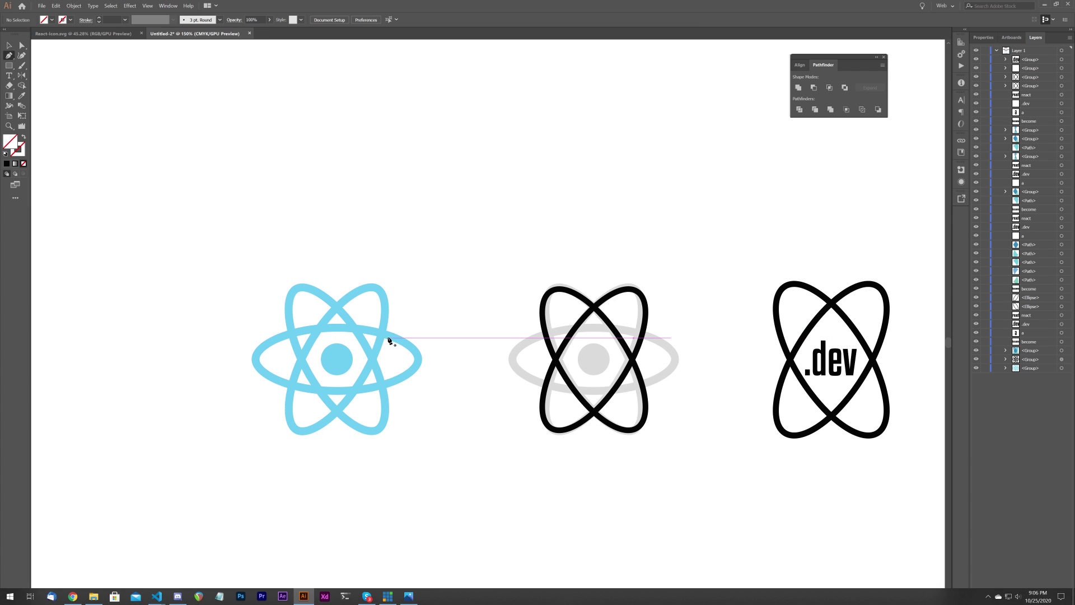
click(460, 364)
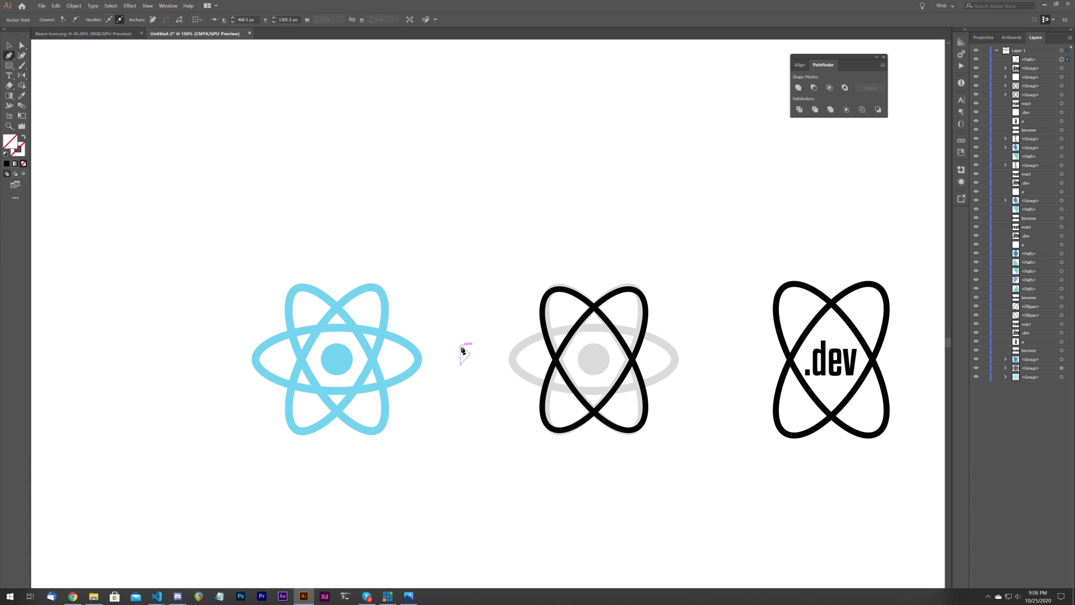
click(462, 347)
key(ctrl+z)
key(ctrl+z)
key(ctrl+z)
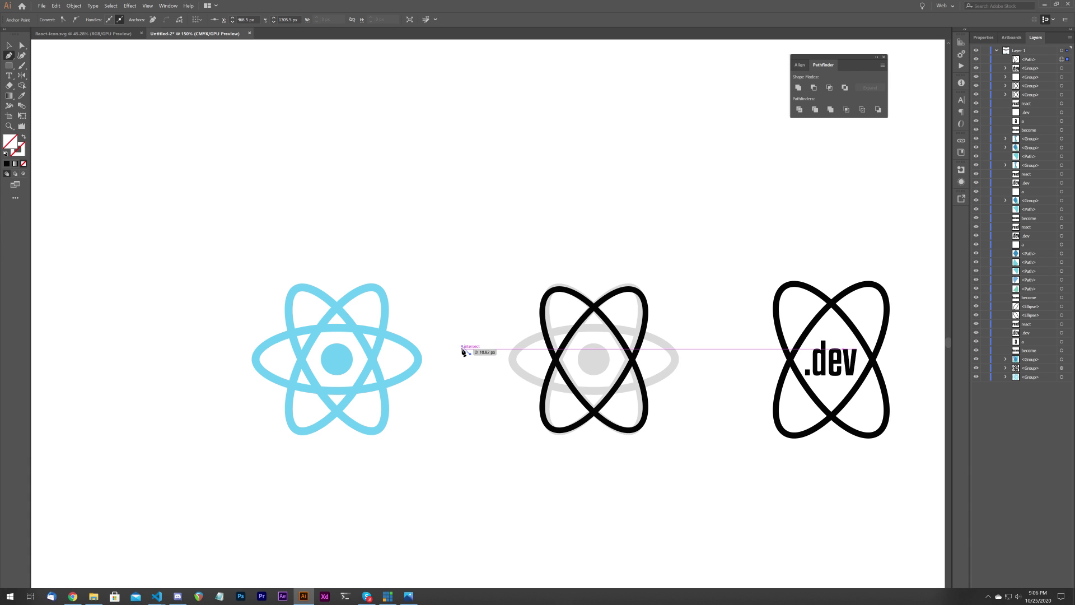
- Draw a closed arrowhead triangle pointing right, about 10 by 20 px, between the blue React icon and the grey one with the Pen tool
click(457, 338)
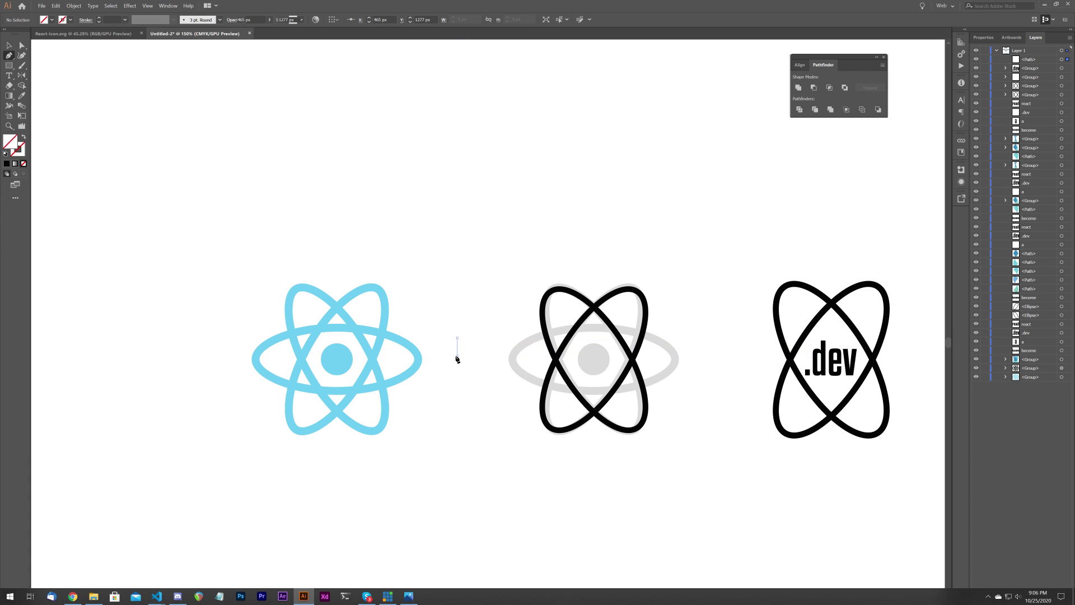
click(465, 347)
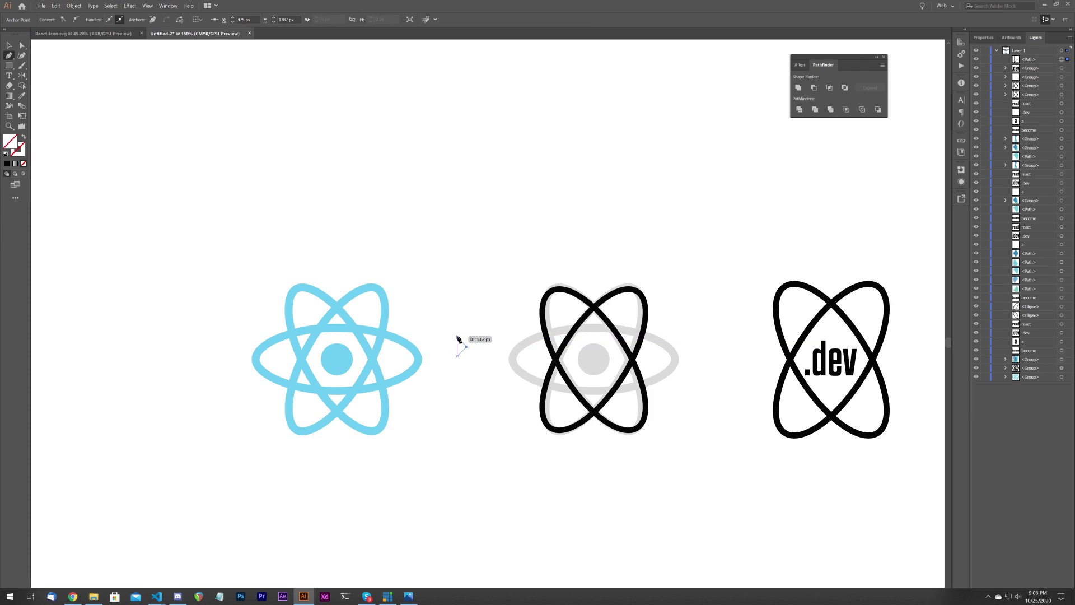
click(457, 337)
- Try to fill the arrowhead triangle between the first two icons with black (#000000)
double_click(12, 142)
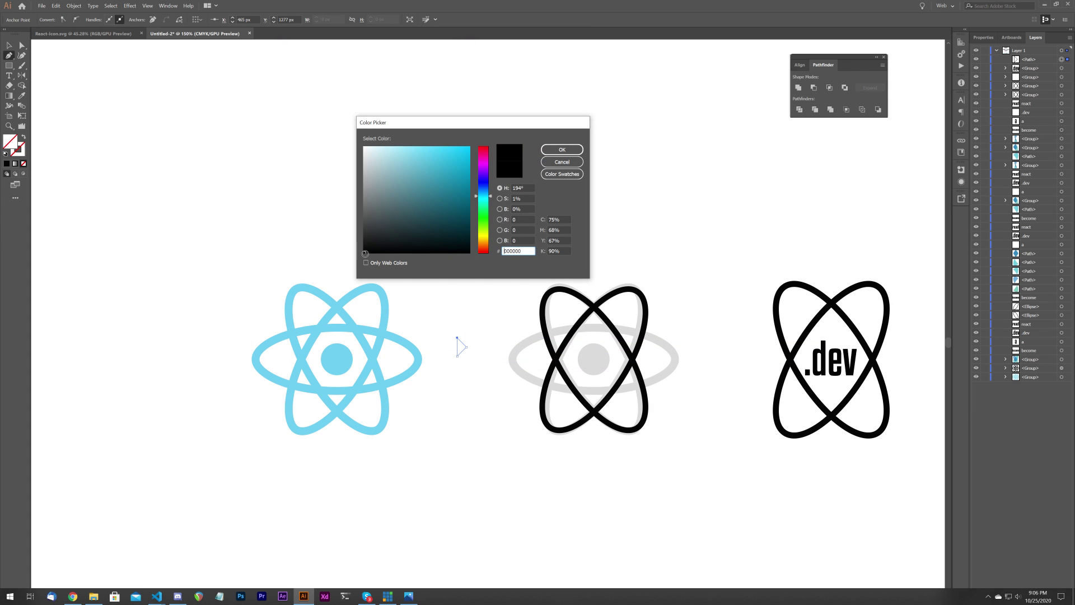
click(553, 153)
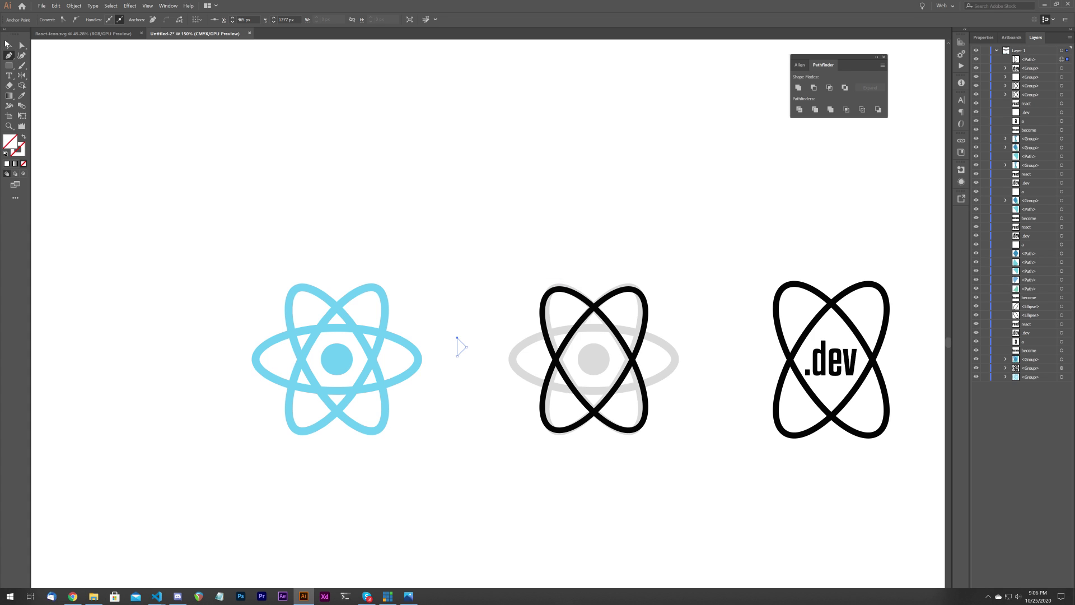
click(9, 46)
click(22, 45)
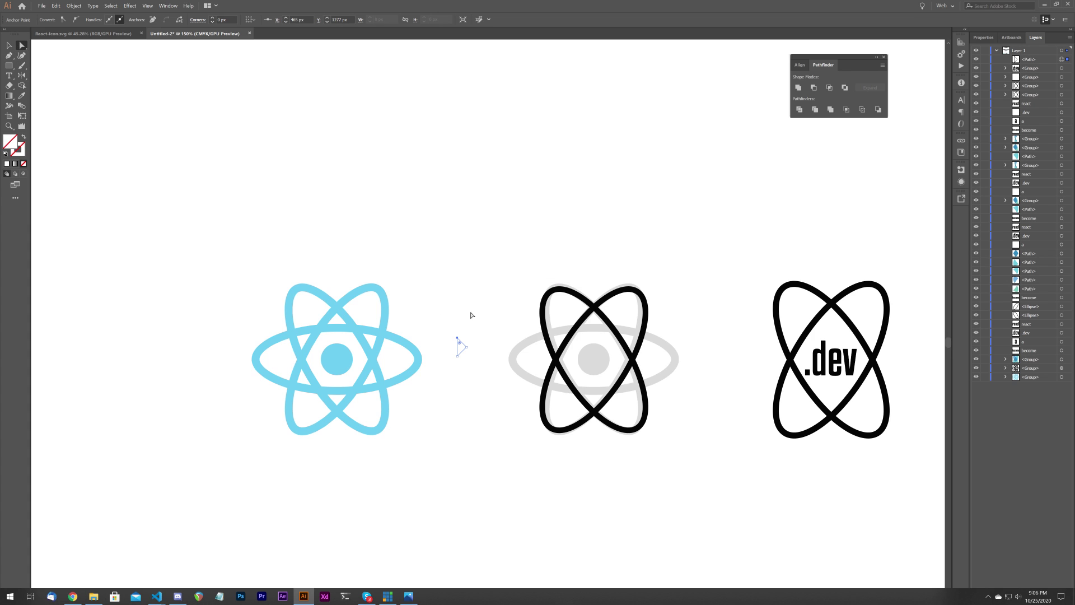
click(461, 348)
click(465, 348)
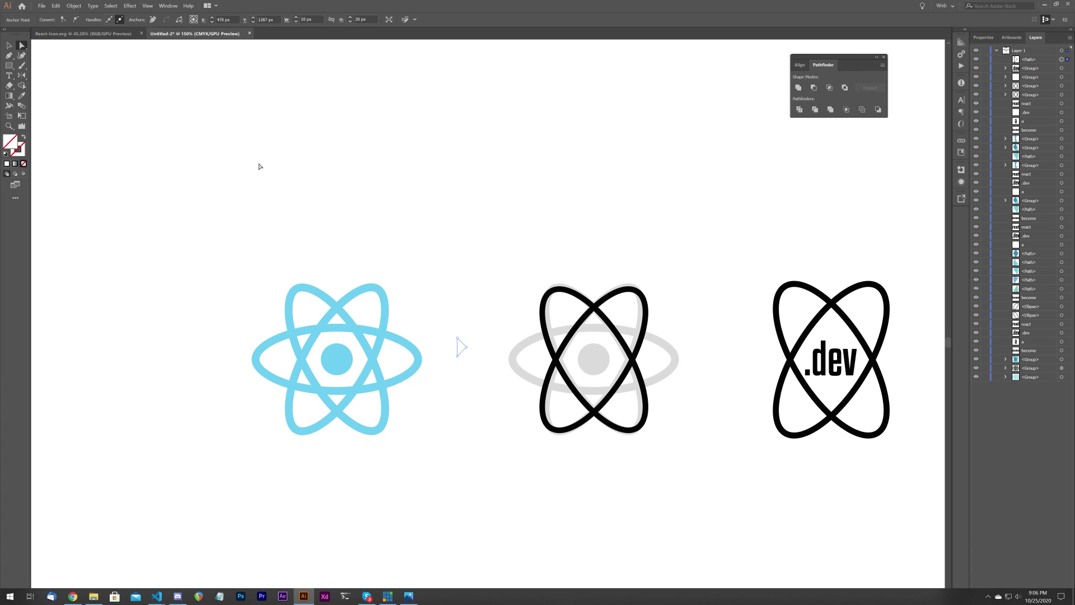
click(9, 46)
scroll(418, 332, up, 4)
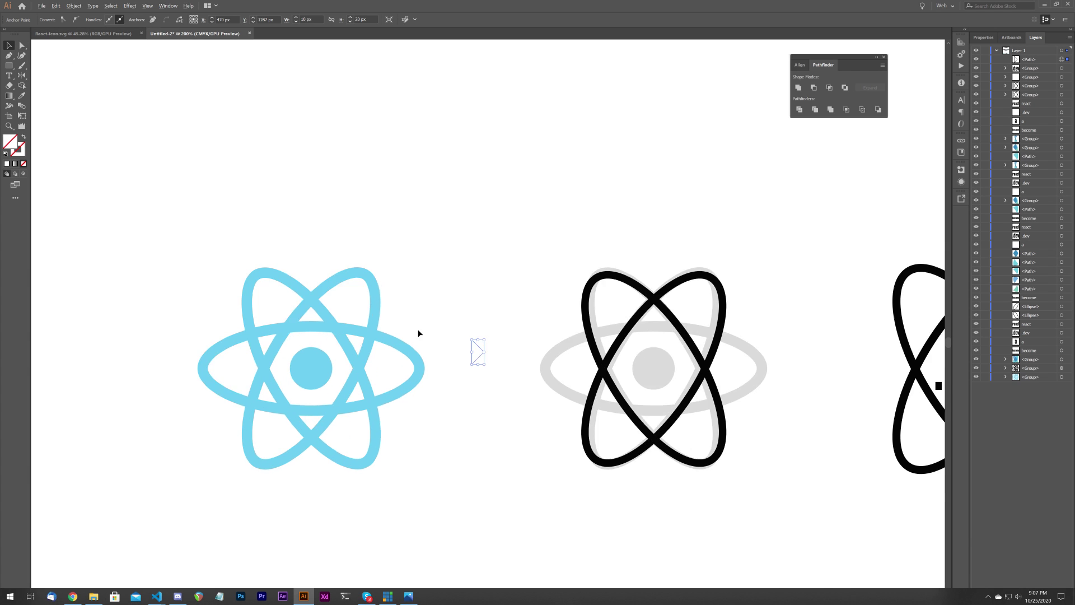
drag(638, 392, 557, 344)
scroll(568, 358, up, 4)
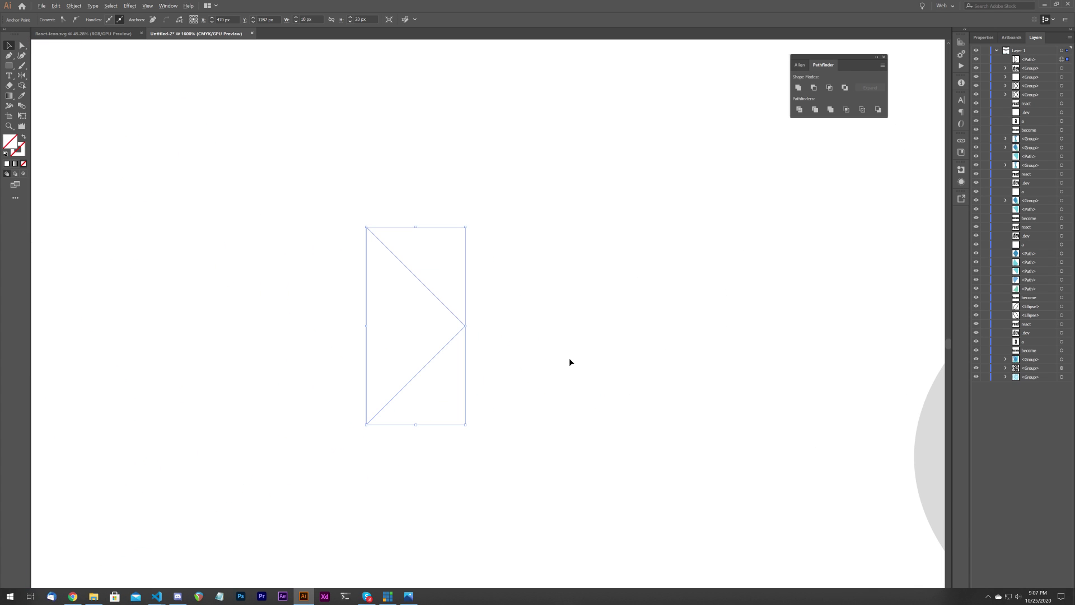
click(21, 47)
click(366, 227)
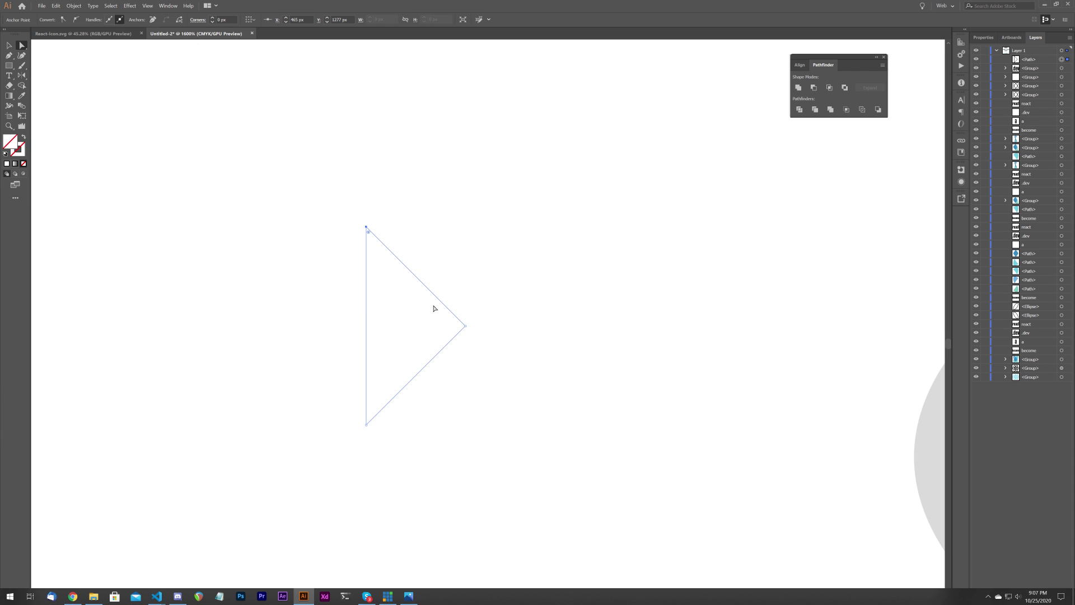
click(448, 322)
click(460, 317)
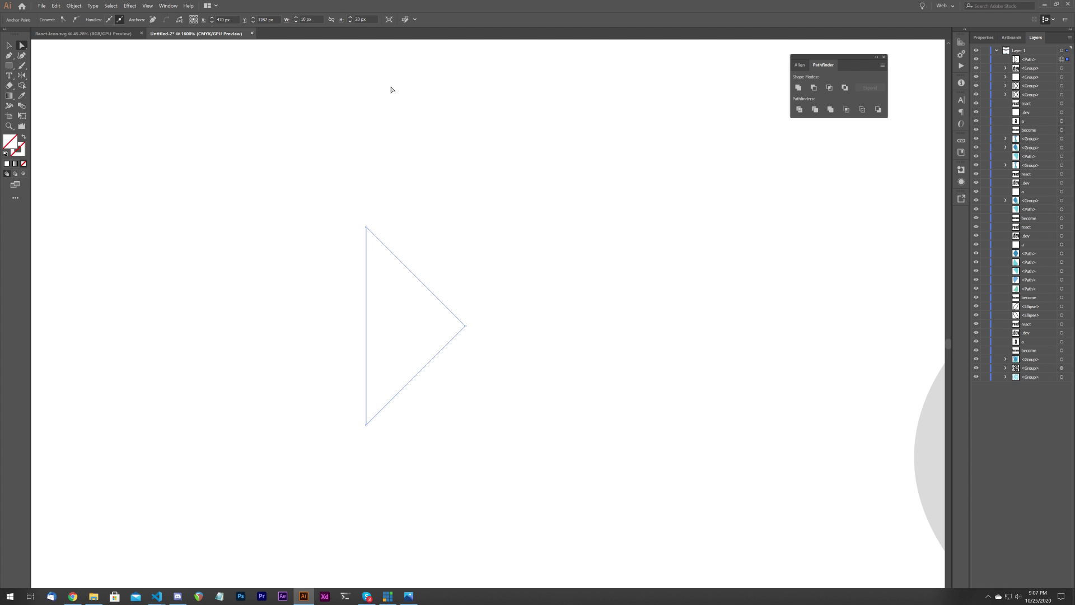
double_click(11, 141)
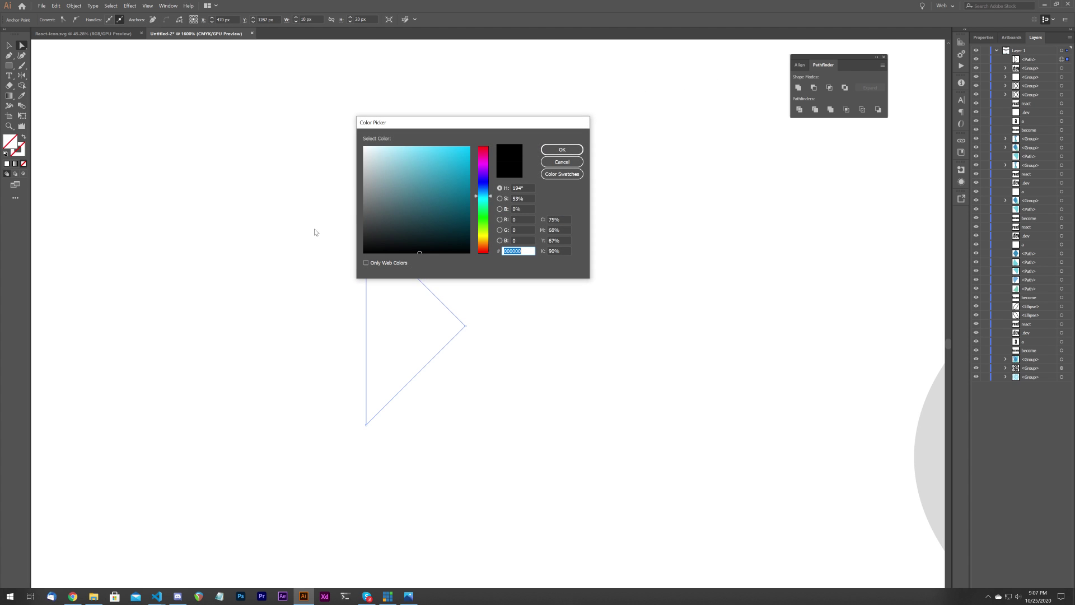
drag(400, 234, 506, 143)
click(562, 150)
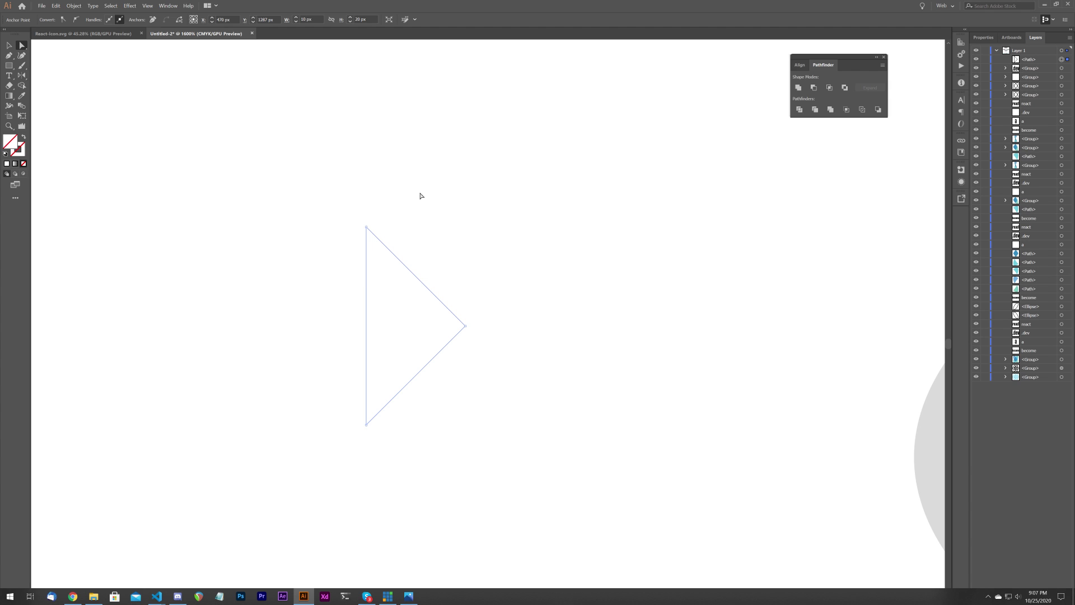
- Delete the unfilled arrowhead triangle between the first two icons
click(366, 241)
key(Delete)
key(Delete)
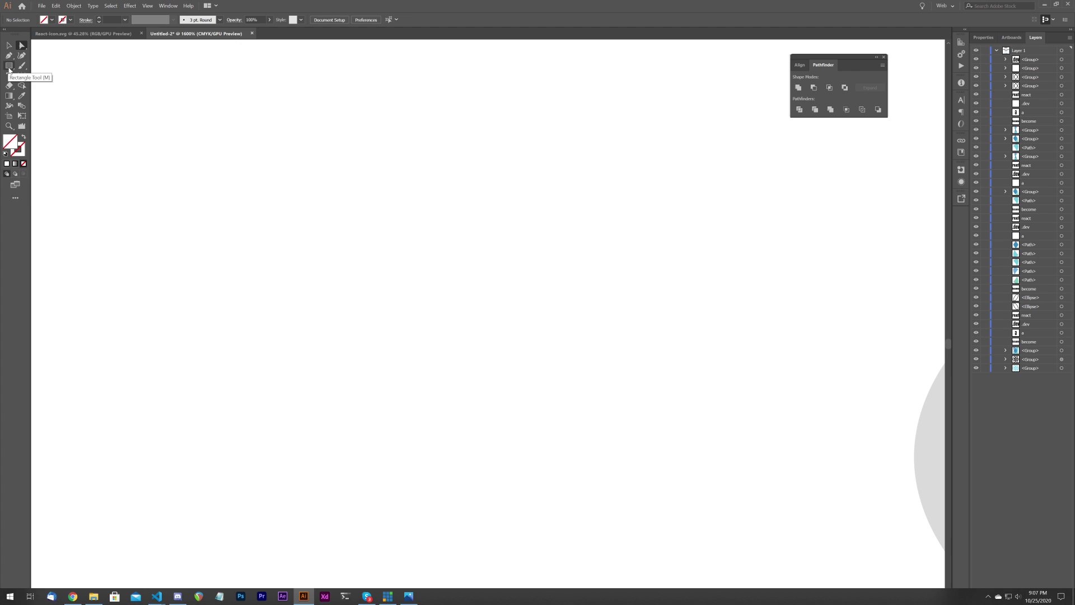
- Set the fill to black and draw a closed arrowhead triangle, about 14 by 24 px, pointing right between the first two icons
click(9, 56)
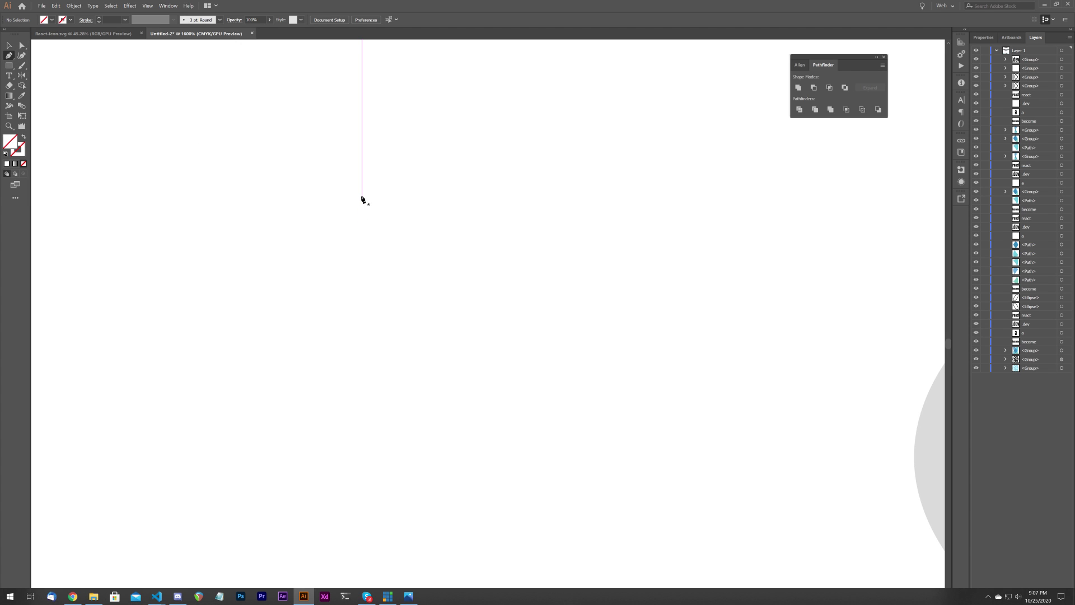
click(52, 20)
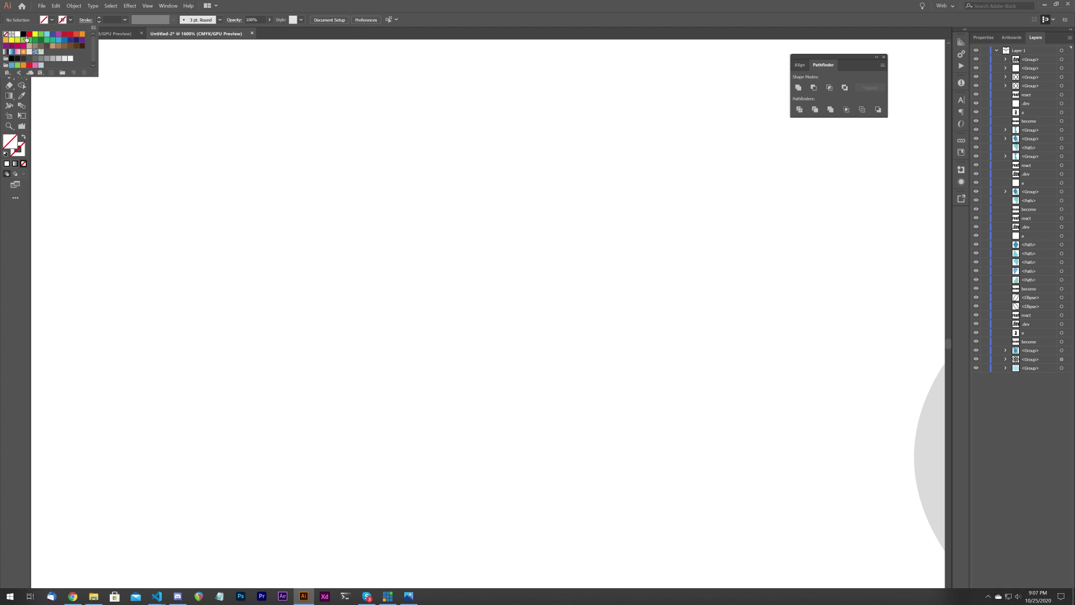
click(24, 35)
click(379, 234)
click(386, 187)
click(386, 315)
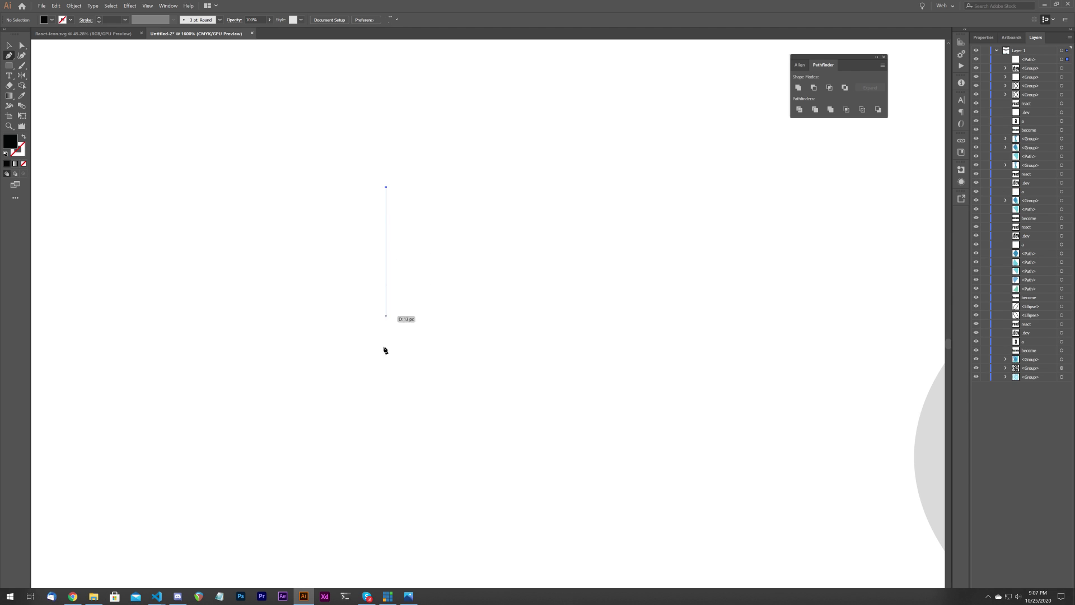
click(386, 424)
click(513, 299)
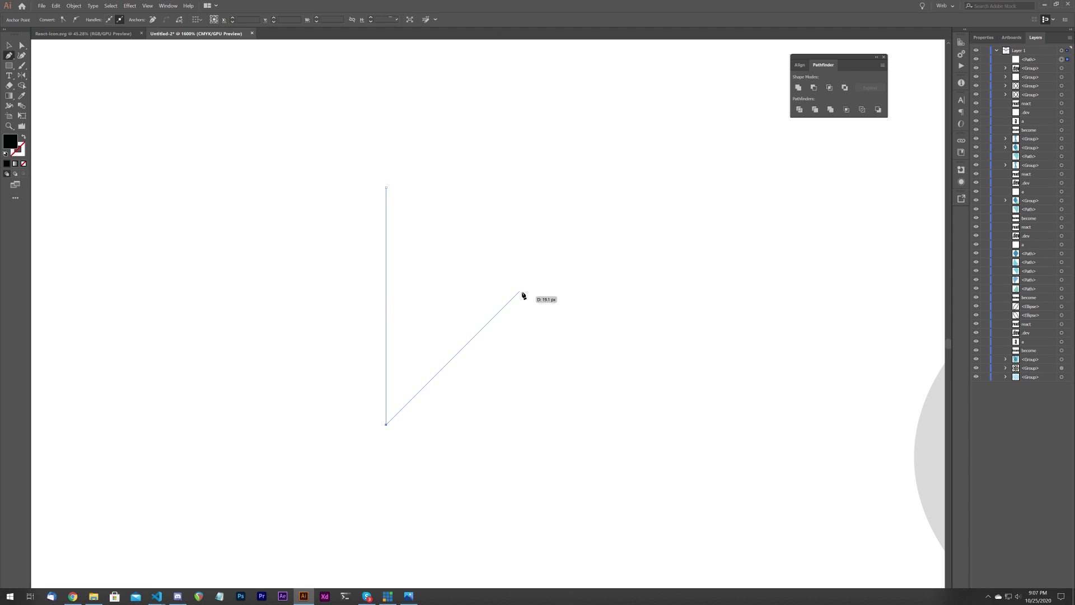
click(523, 286)
click(386, 188)
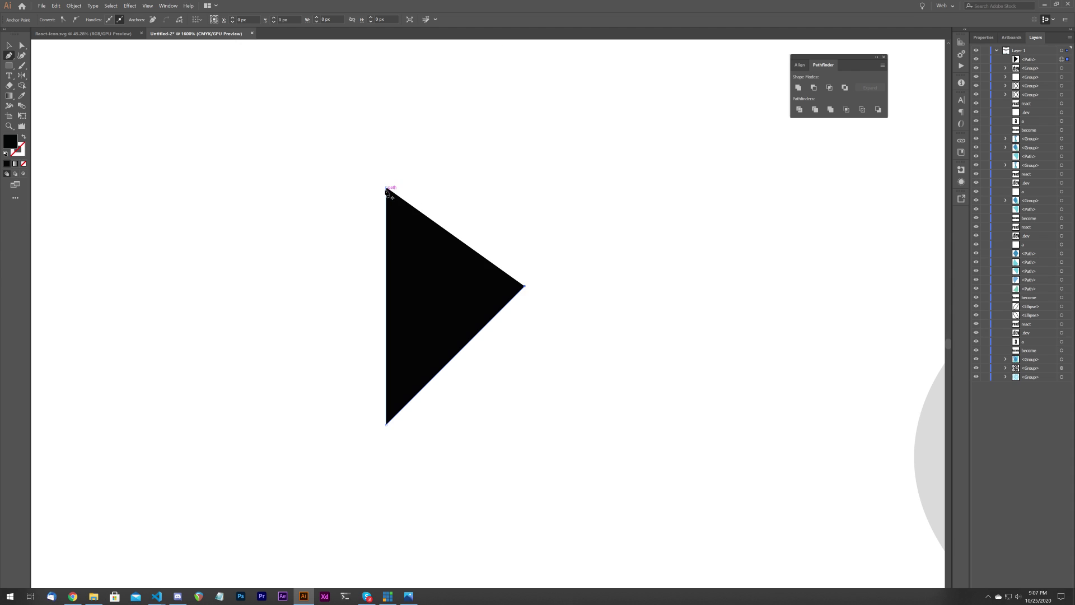
- Shift the black arrowhead's tip point slightly down so that it sits midway along the triangle's height
scroll(501, 213, down, 3)
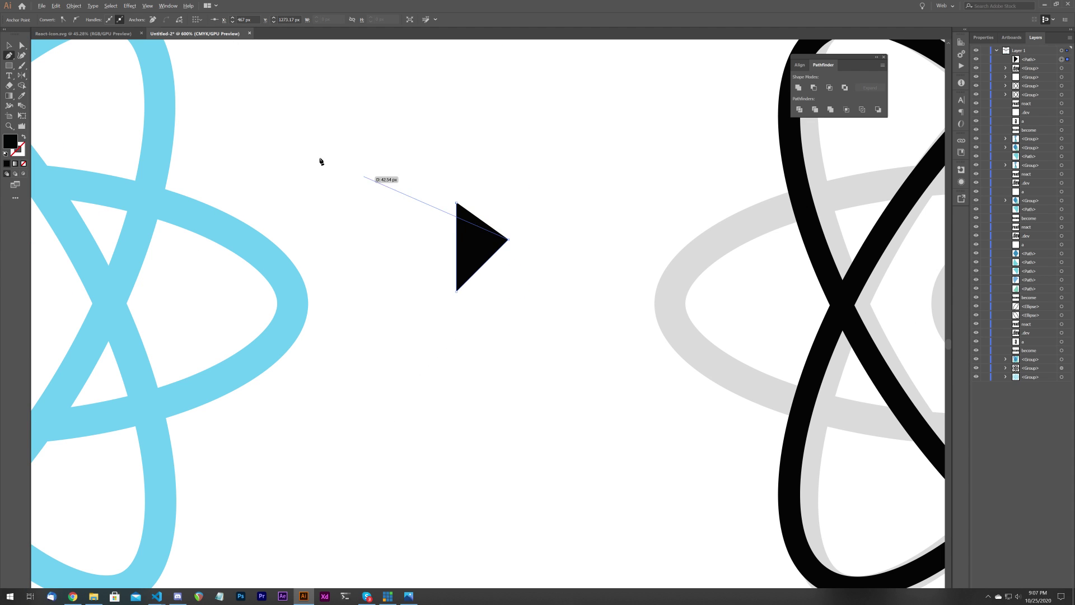
key(a)
click(537, 214)
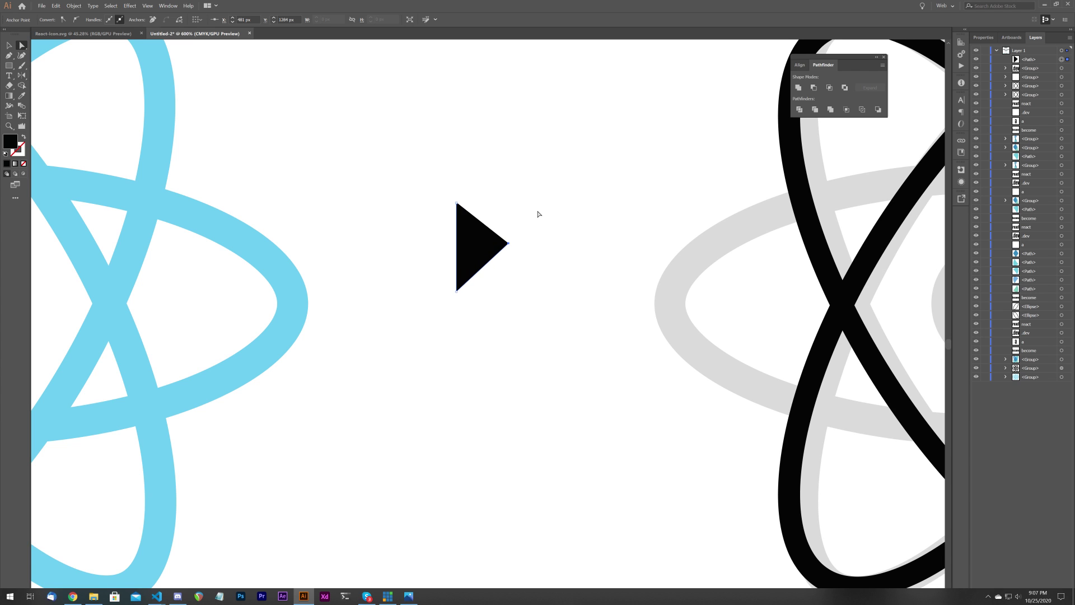
- Align the black arrowhead with the middle of the icon row and place copies of it in the other two gaps
scroll(569, 273, down, 2)
scroll(569, 274, down, 6)
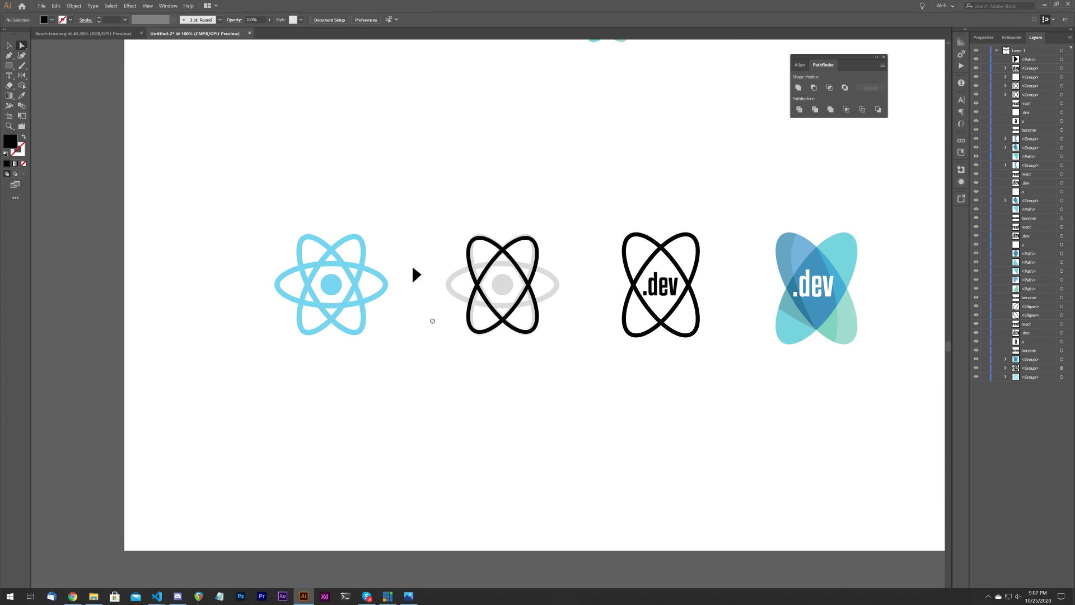
scroll(411, 305, down, 1)
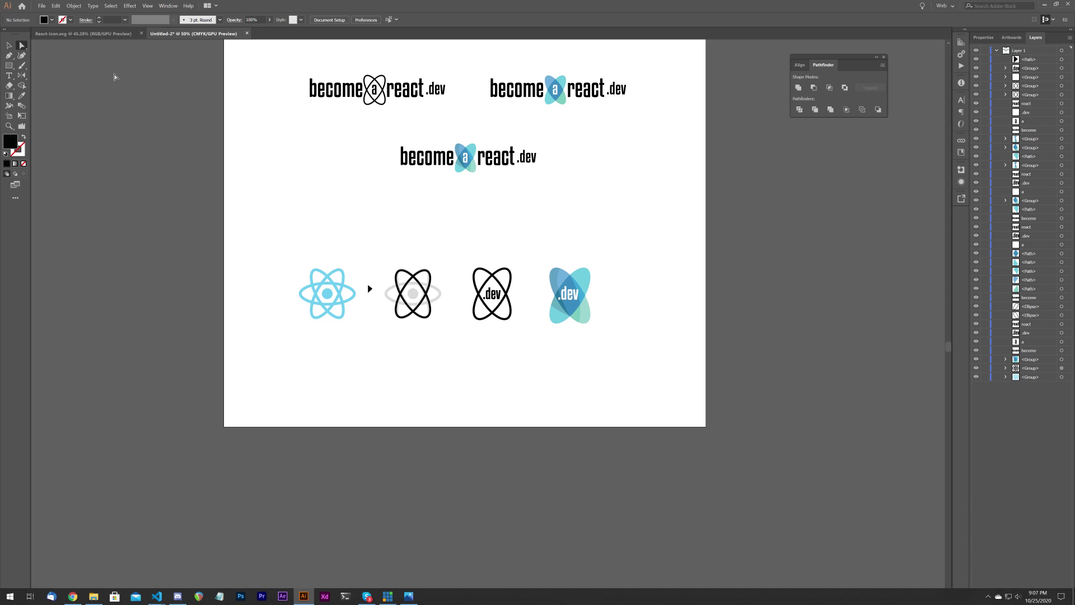
click(9, 45)
click(368, 290)
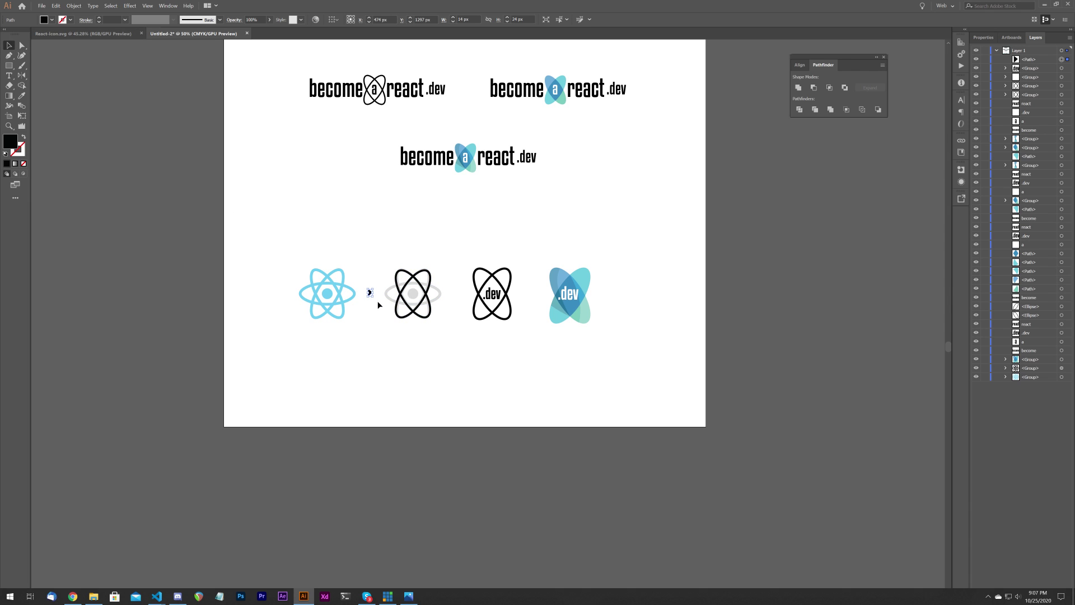
scroll(371, 291, up, 2)
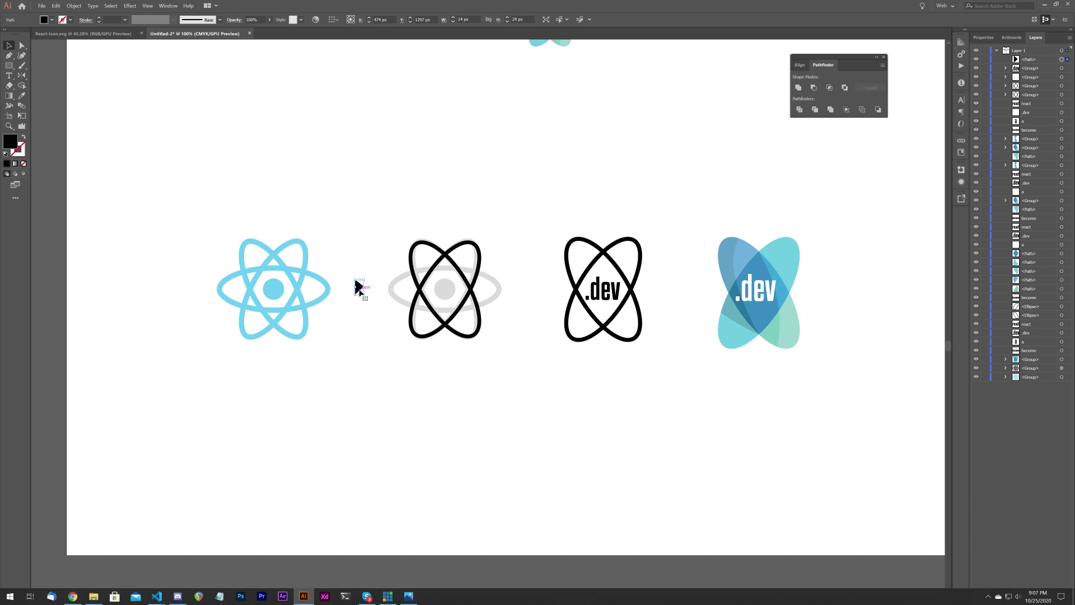
drag(359, 289, 678, 299)
click(656, 191)
scroll(670, 178, down, 1)
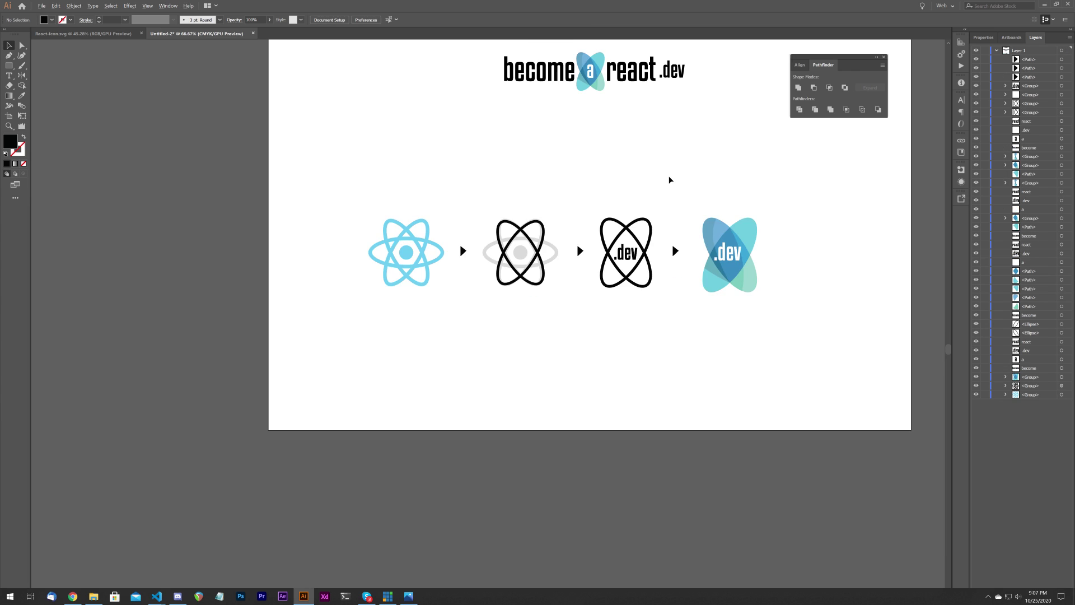
- Move the centred small "become a react .dev" logo above the icon row down by about 29 px
drag(692, 179, 542, 295)
scroll(547, 291, down, 1)
drag(576, 259, 519, 300)
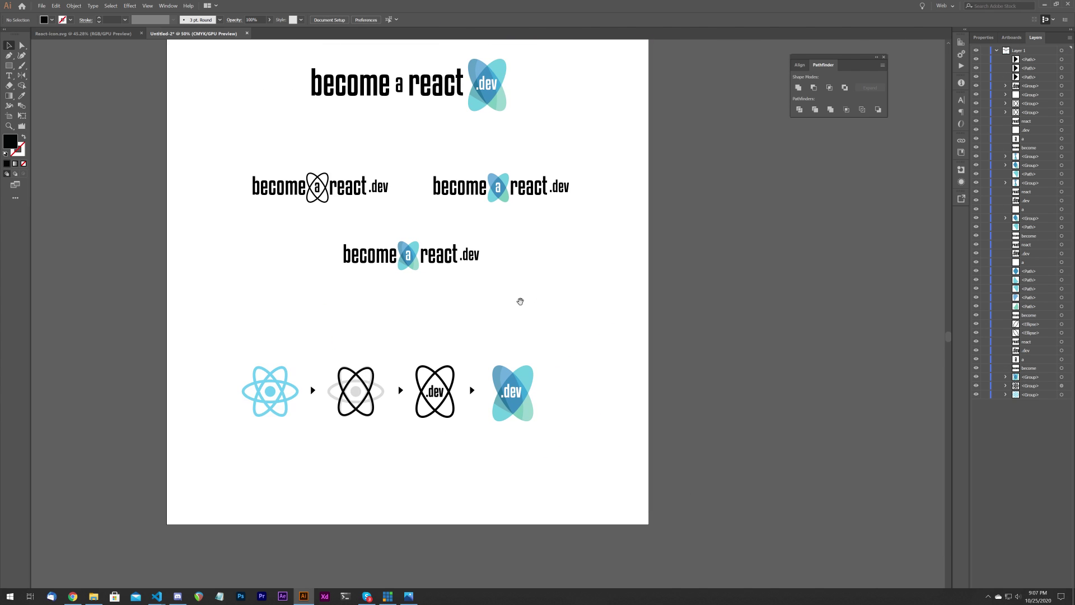
scroll(519, 301, down, 1)
mouse_move(368, 256)
mouse_down()
mouse_move(520, 281)
mouse_move(480, 288)
mouse_up()
mouse_move(358, 128)
mouse_down()
mouse_move(541, 178)
mouse_move(505, 161)
mouse_up()
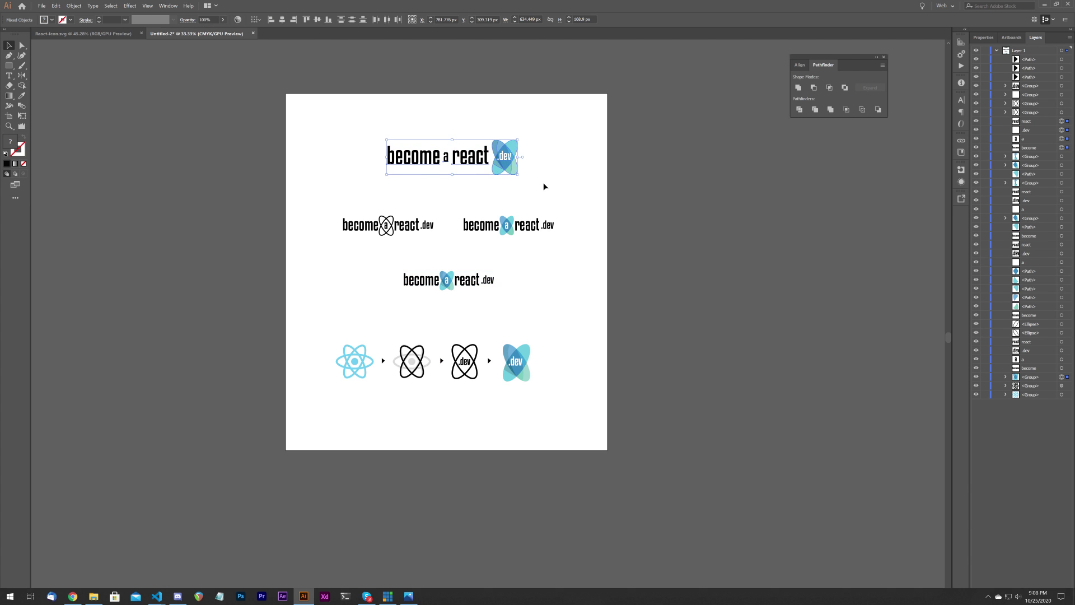
click(544, 187)
drag(524, 284, 351, 254)
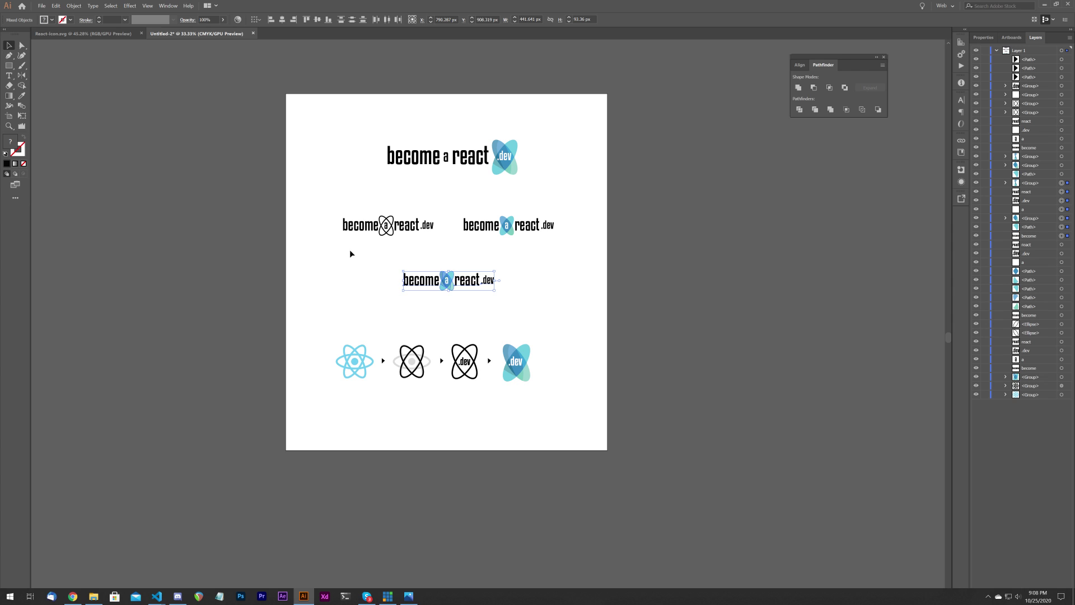
key(Down)
key(Down)
key(Down)
key(Down)
key(Down)
key(Down)
key(Down)
key(Down)
key(Down)
key(Down)
key(Down)
key(Down)
key(Down)
key(Down)
key(Down)
key(Down)
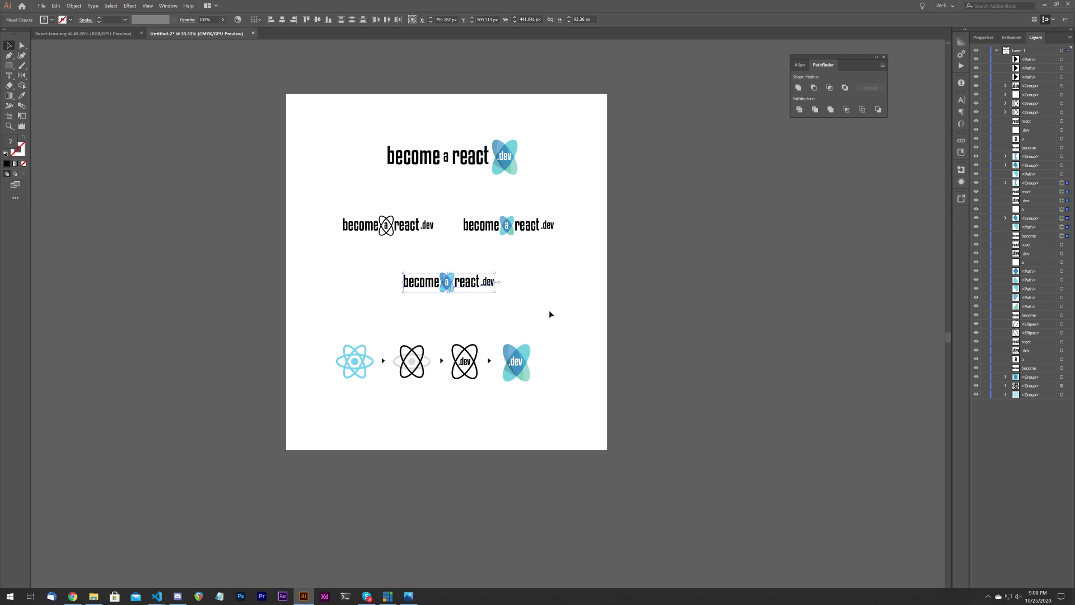
key(Down)
key(Down)
key(Down)
key(Down)
key(Down)
key(Down)
key(Down)
key(Down)
key(Down)
key(Down)
key(Down)
key(Down)
key(Down)
key(Down)
key(Down)
key(Down)
key(Down)
key(Down)
key(Down)
key(Down)
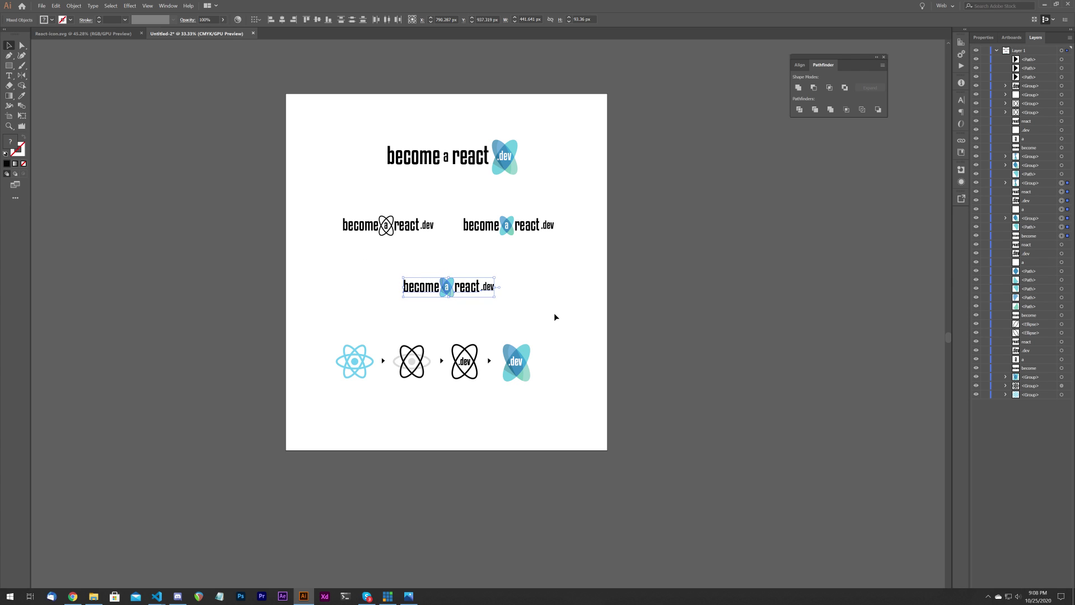
click(583, 327)
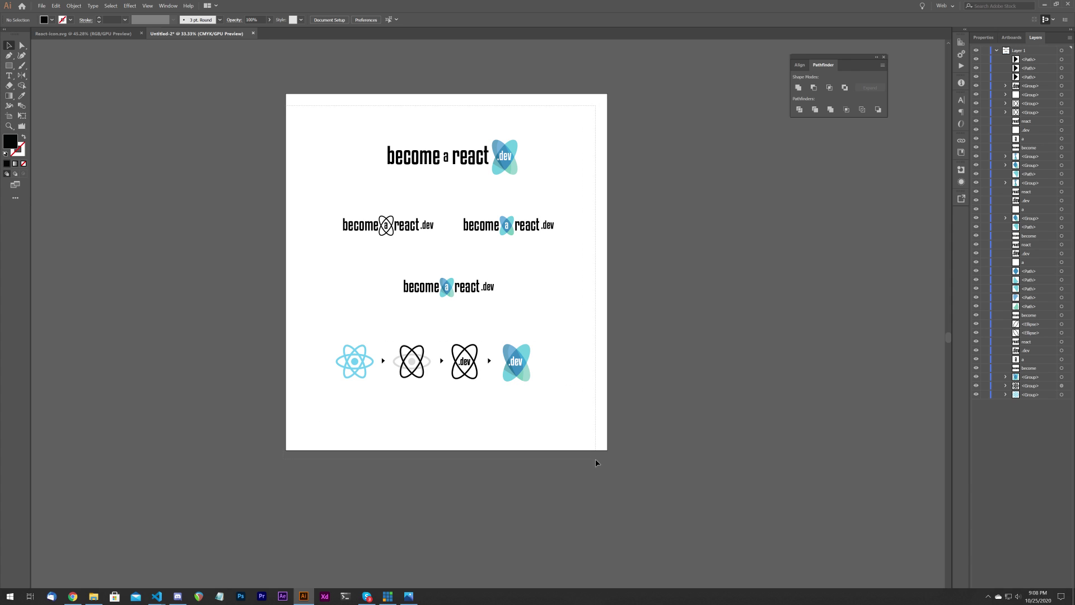
- Select all the artwork and move it slightly down and to the left to centre it on the artboard
key(ctrl+a)
drag(510, 159, 504, 165)
click(585, 196)
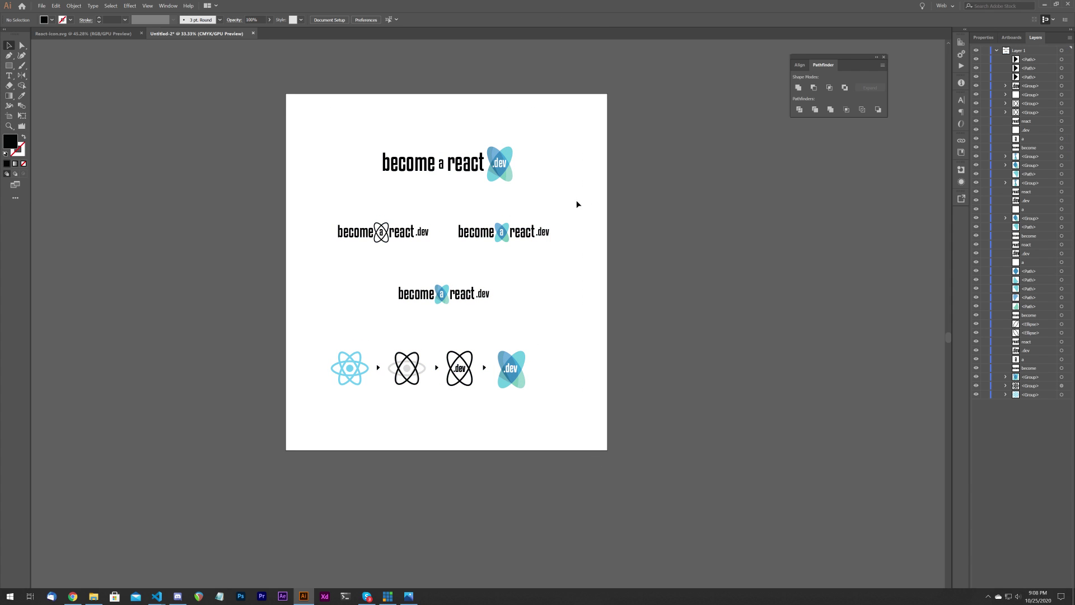
scroll(433, 208, up, 1)
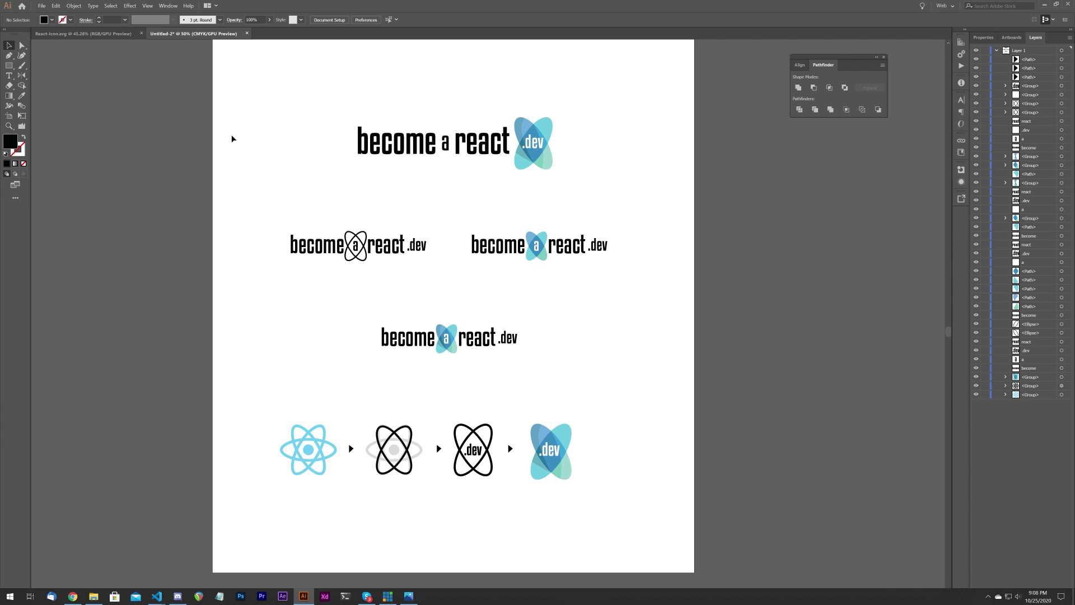
drag(647, 517, 645, 519)
click(671, 520)
drag(269, 80, 252, 78)
click(301, 102)
drag(393, 177, 643, 518)
click(643, 518)
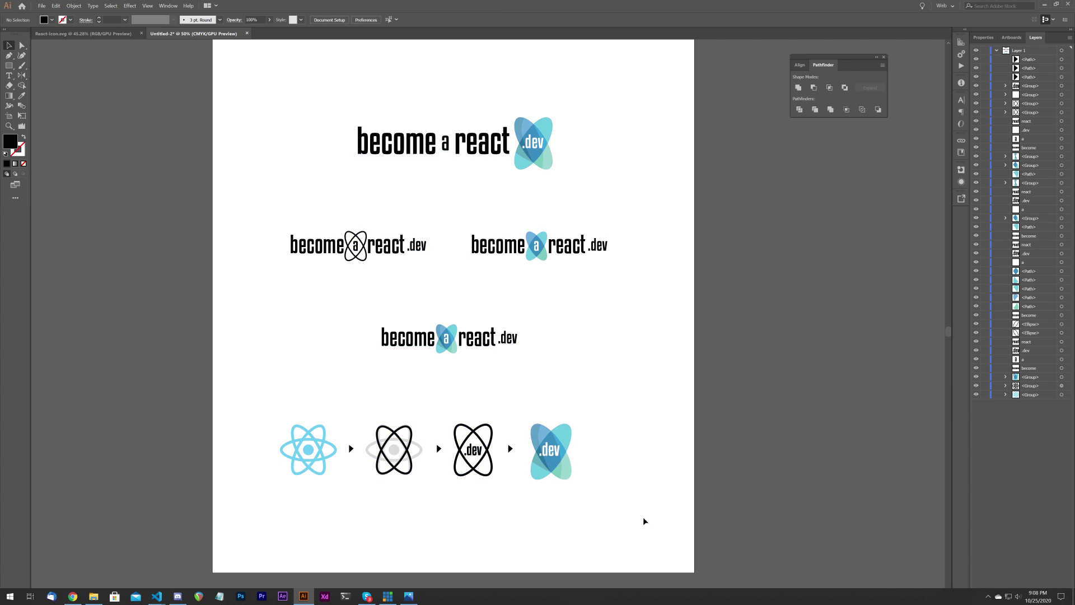